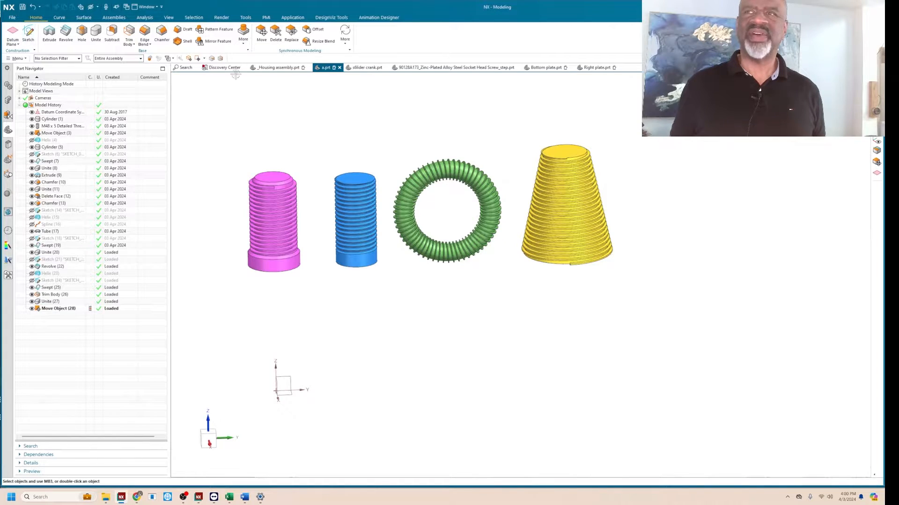
# Create a cylinder 47 mm in diameter and 100 mm high at the origin, along the Z axis.
pyautogui.click(246, 44)
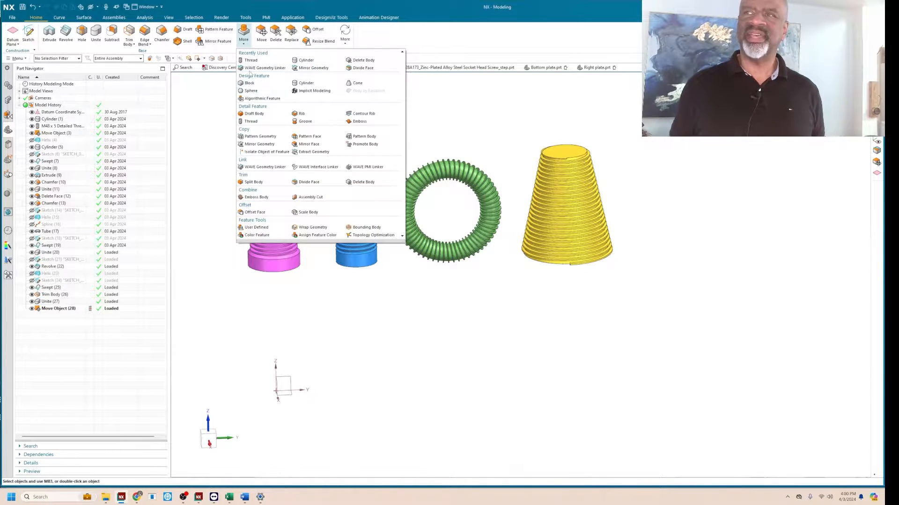
pyautogui.click(303, 61)
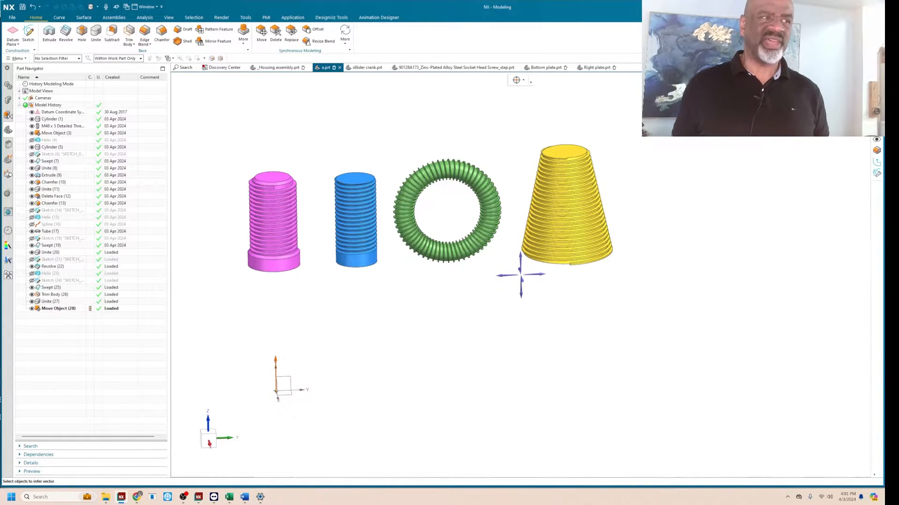
pyautogui.click(576, 379)
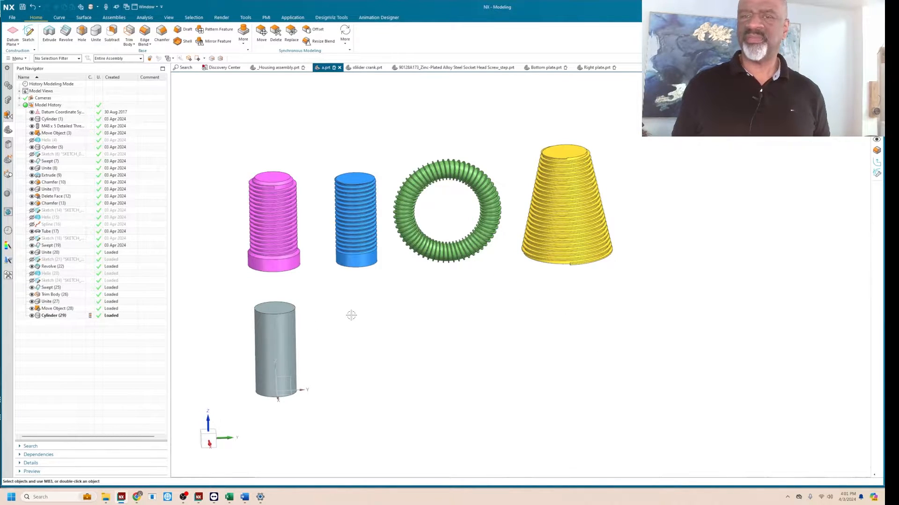
pyautogui.click(243, 35)
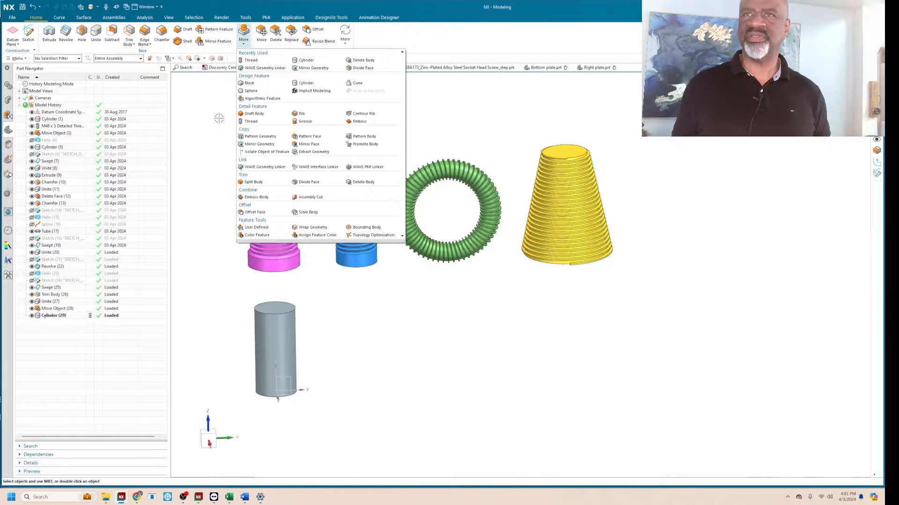
pyautogui.click(250, 121)
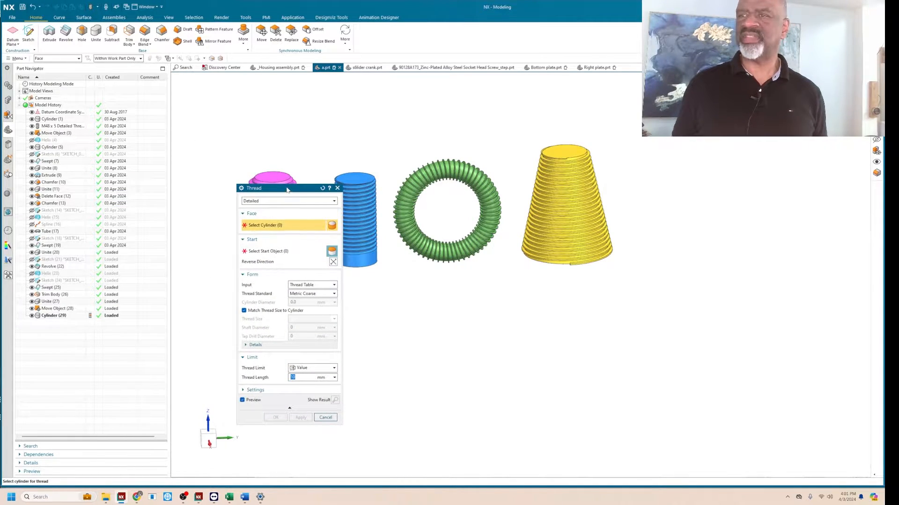
pyautogui.moveTo(287, 190); pyautogui.dragTo(176, 183)
pyautogui.click(223, 194)
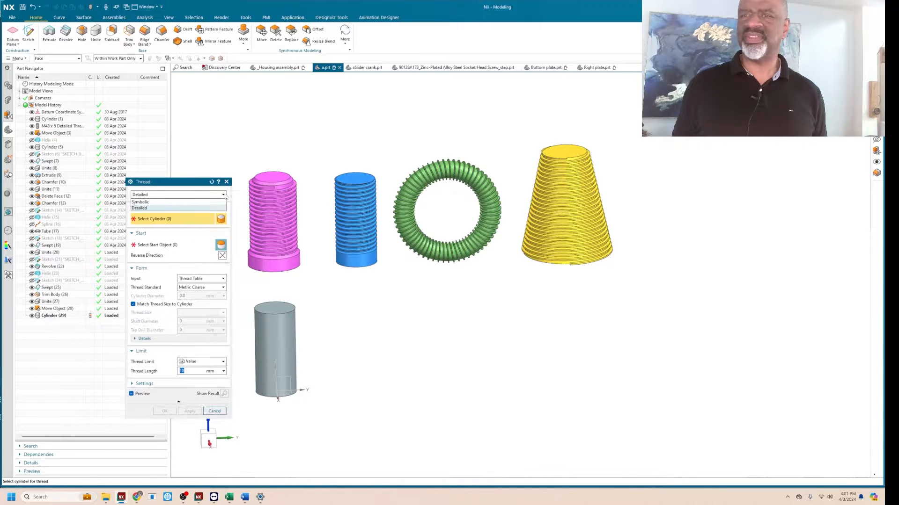
pyautogui.click(140, 208)
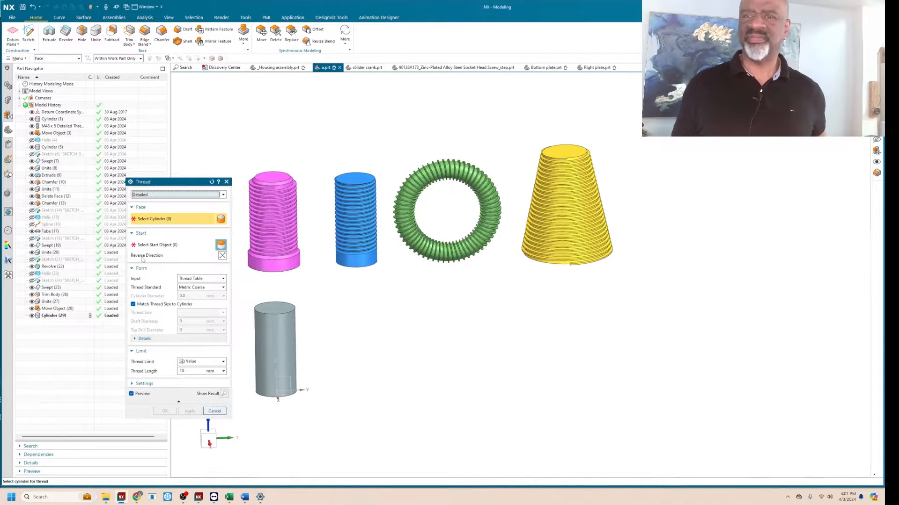
pyautogui.click(272, 347)
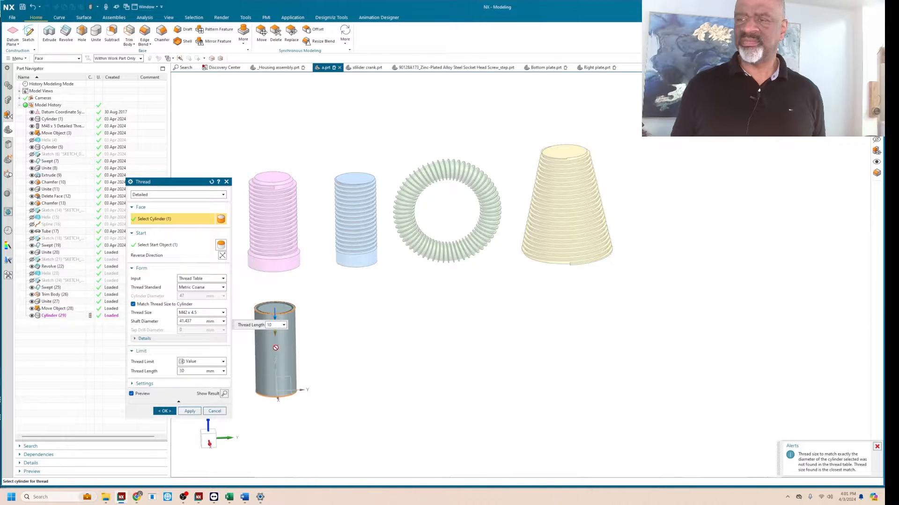
pyautogui.moveTo(274, 316); pyautogui.dragTo(275, 354)
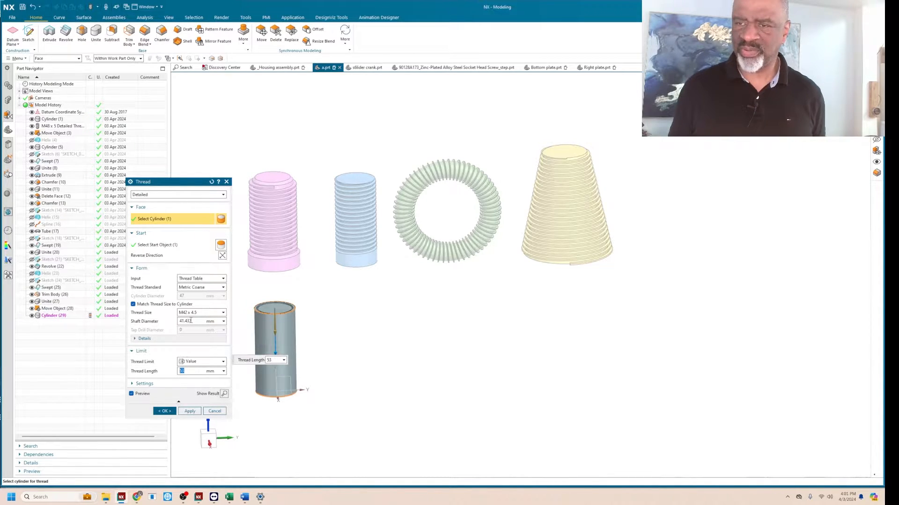
pyautogui.click(223, 313)
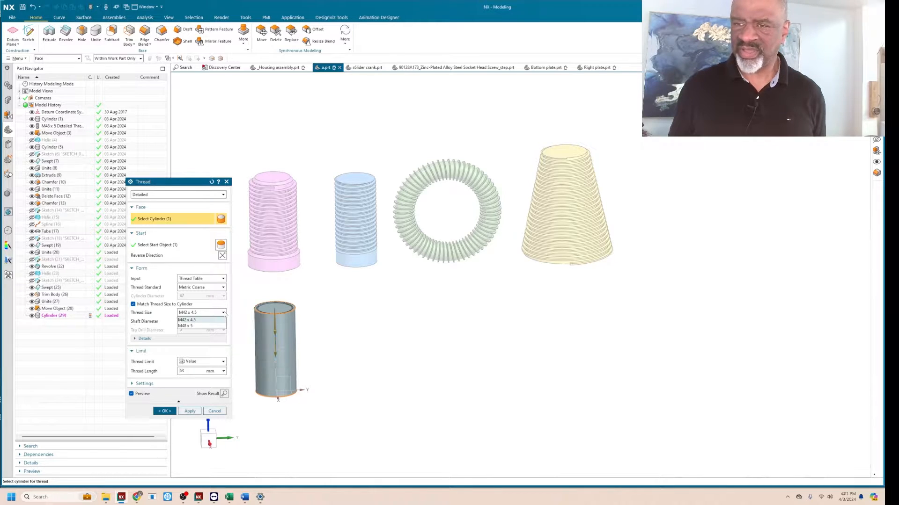
pyautogui.click(224, 313)
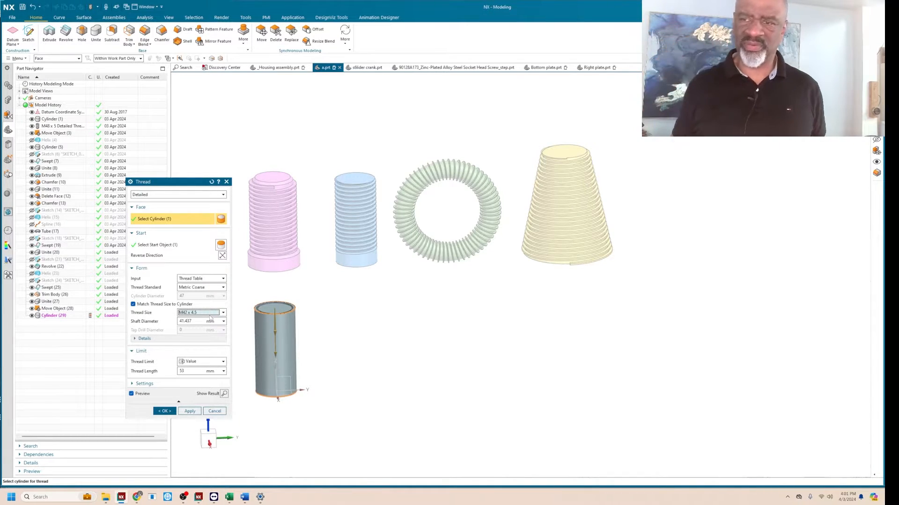
pyautogui.click(215, 409)
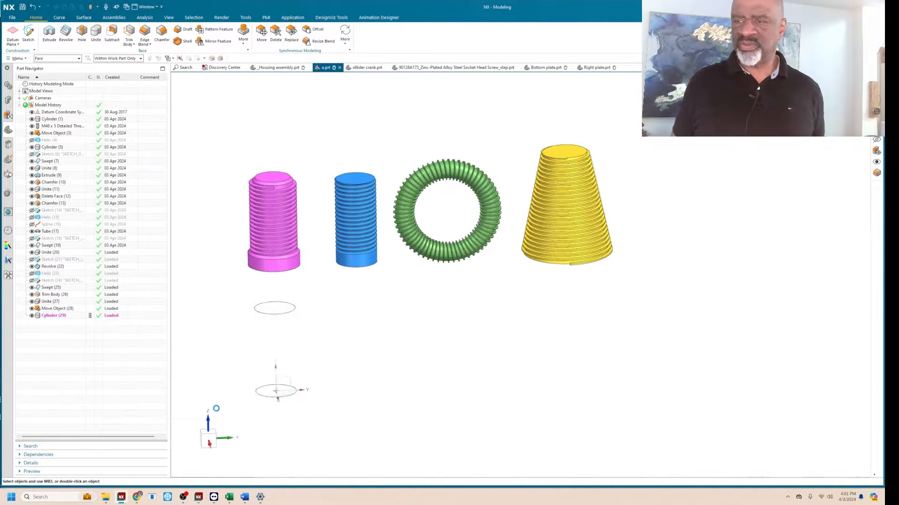
# Set the diameter of the grey cylinder at the origin to 41.35 mm.
pyautogui.doubleClick(281, 328)
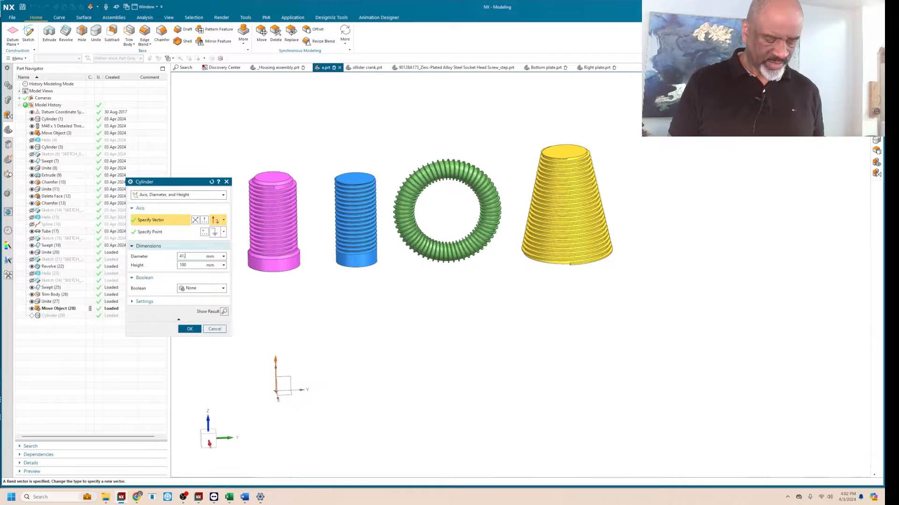
pyautogui.press('Return')
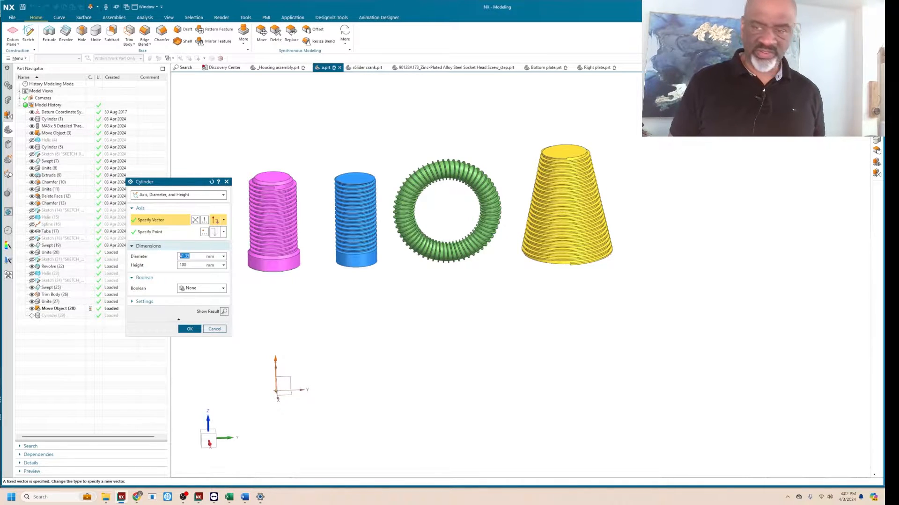
pyautogui.click(189, 329)
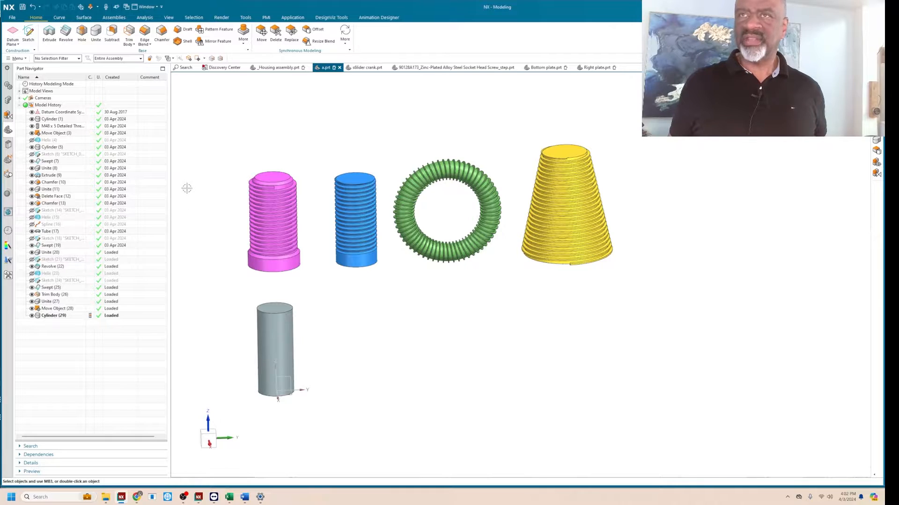
# Add a detailed Metric Coarse M42 x 4.5 thread, 60 mm long, to the grey cylinder starting from its upper end.
pyautogui.click(243, 35)
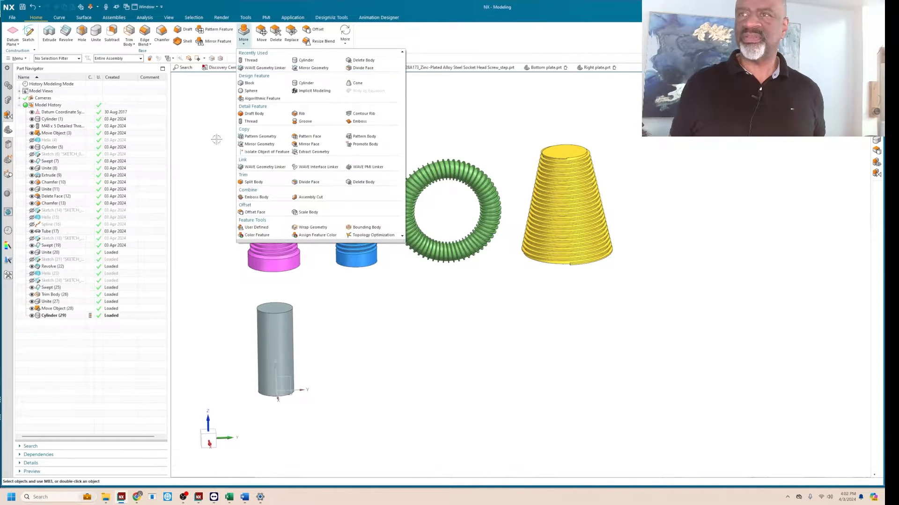
pyautogui.click(248, 122)
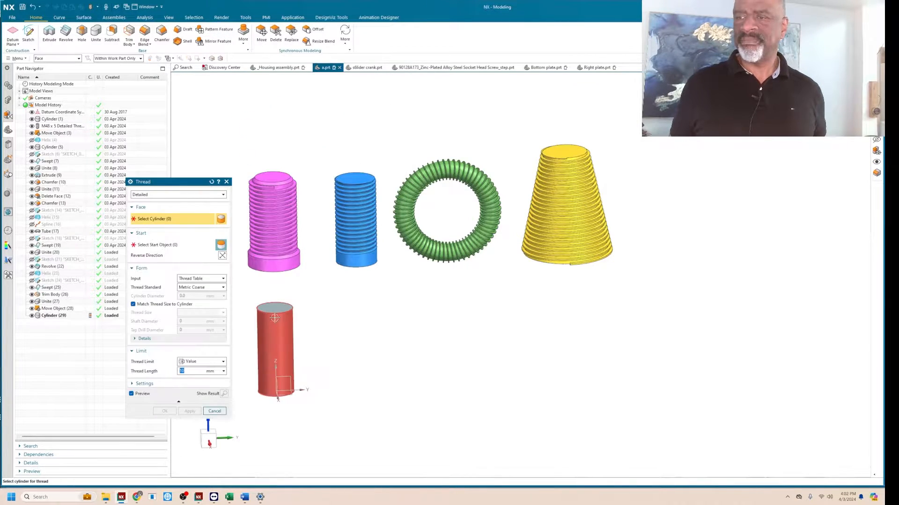
pyautogui.click(265, 327)
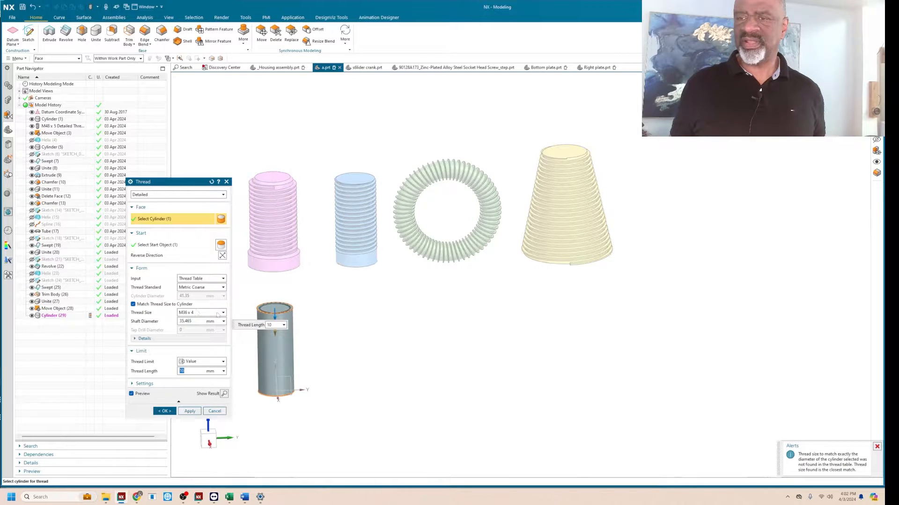
pyautogui.click(218, 315)
pyautogui.click(191, 331)
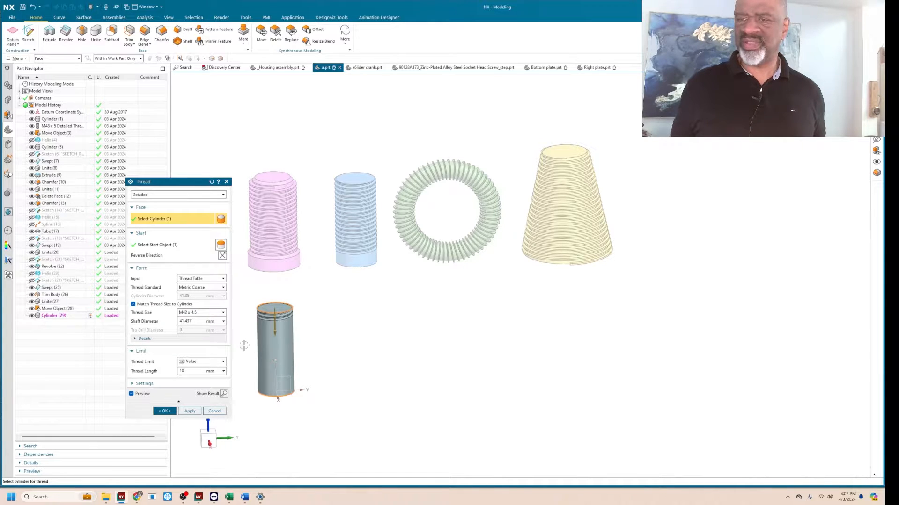
pyautogui.click(190, 371)
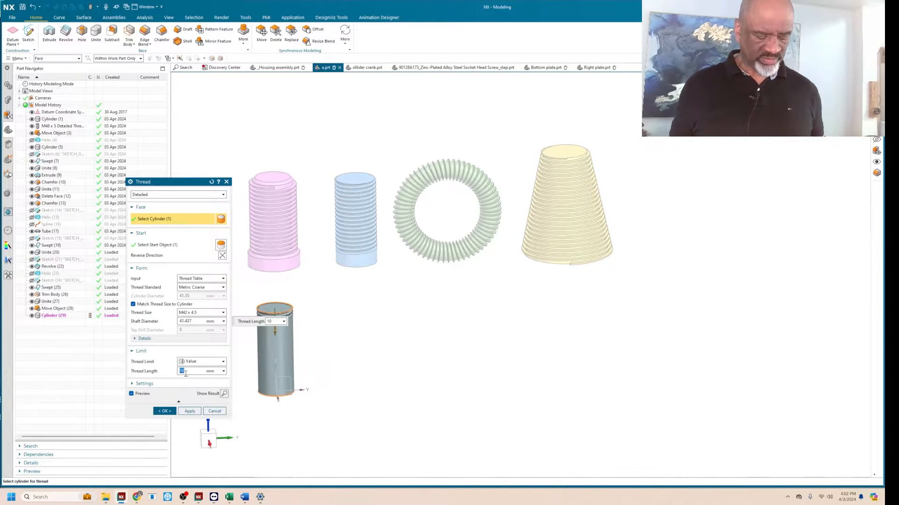
pyautogui.press('Return')
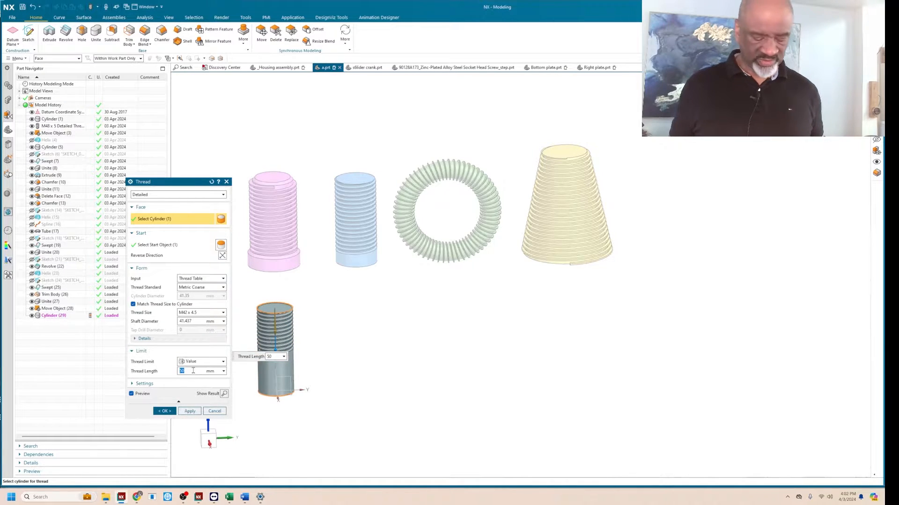
pyautogui.write('60')
pyautogui.press('Return')
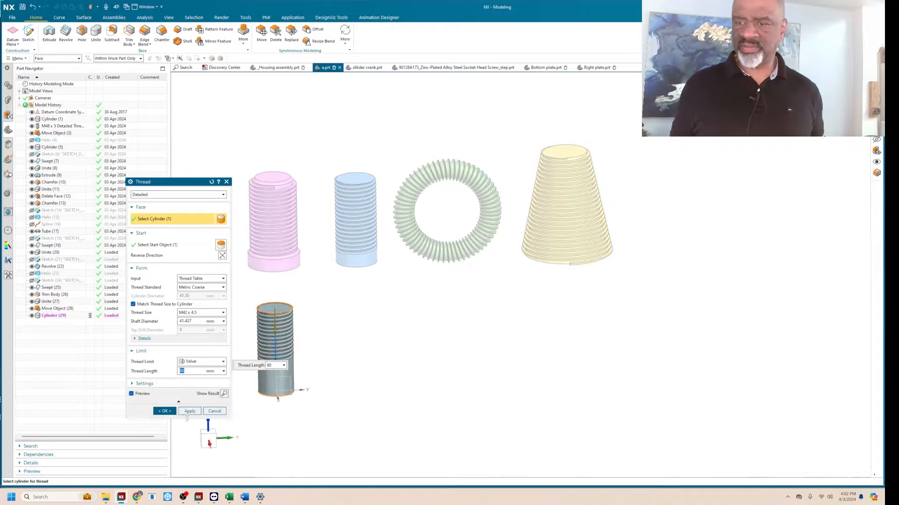
pyautogui.click(168, 413)
# Examine the detailed thread on the grey cylinder from close up and beside the other threaded bodies.
pyautogui.scroll(3, 298, 301)
pyautogui.moveTo(298, 301)
pyautogui.mouseDown(button='middle')
pyautogui.moveTo(281, 313)
pyautogui.moveTo(309, 317)
pyautogui.moveTo(310, 299)
pyautogui.mouseUp(button='middle')
pyautogui.scroll(1, 303, 338)
pyautogui.scroll(-4, 312, 299)
pyautogui.scroll(6, 311, 299)
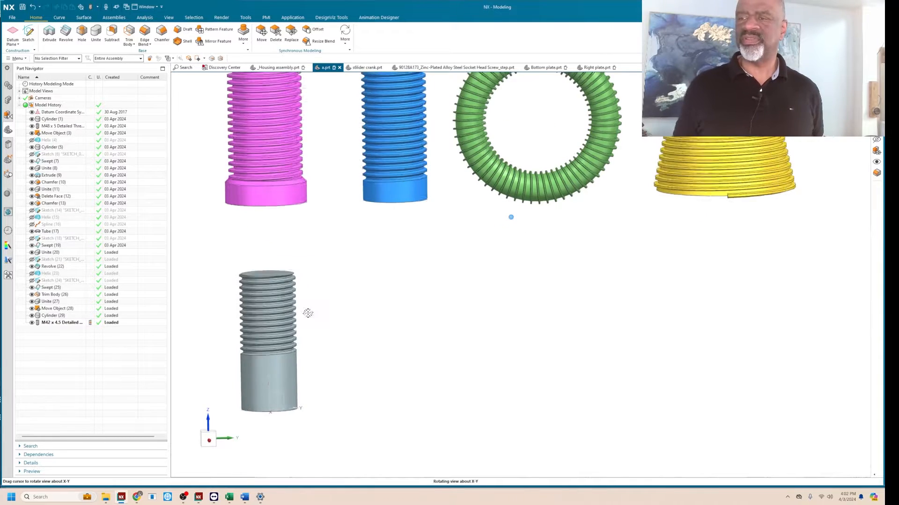
pyautogui.scroll(-6, 280, 292)
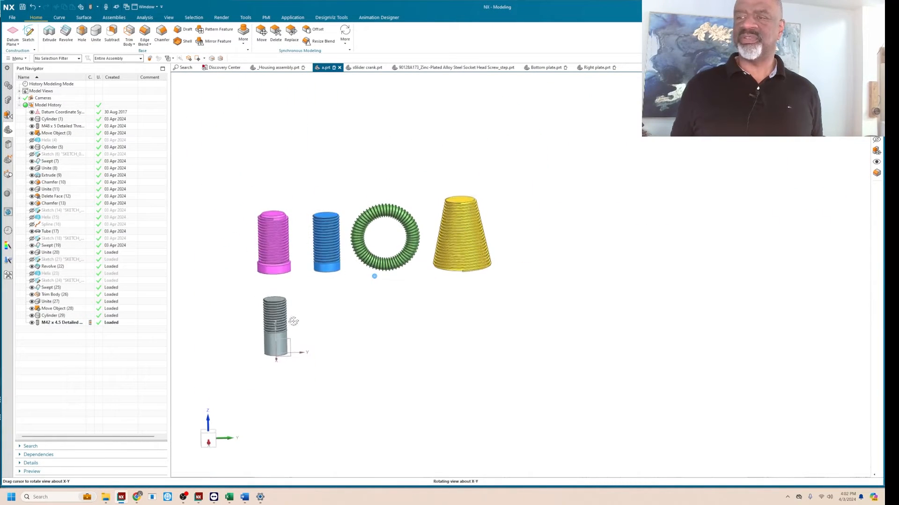
pyautogui.scroll(3, 289, 321)
pyautogui.scroll(-4, 250, 299)
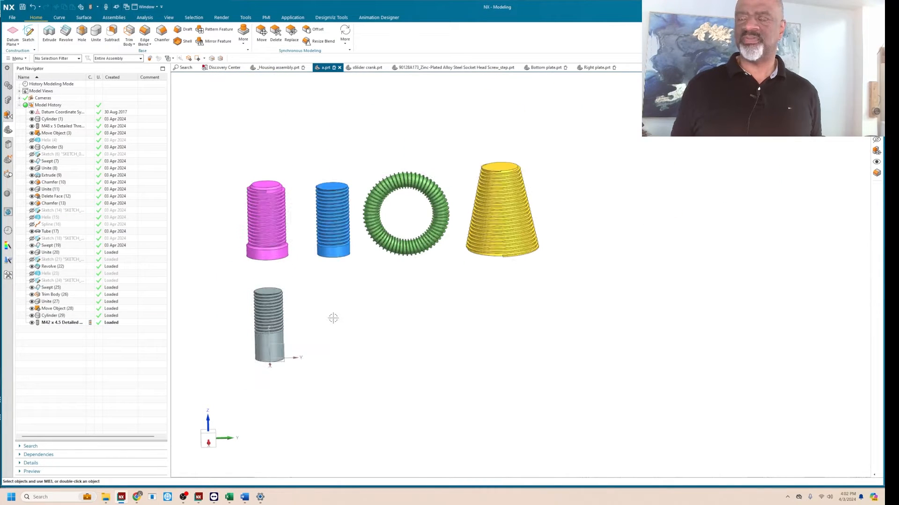
pyautogui.scroll(2, 272, 310)
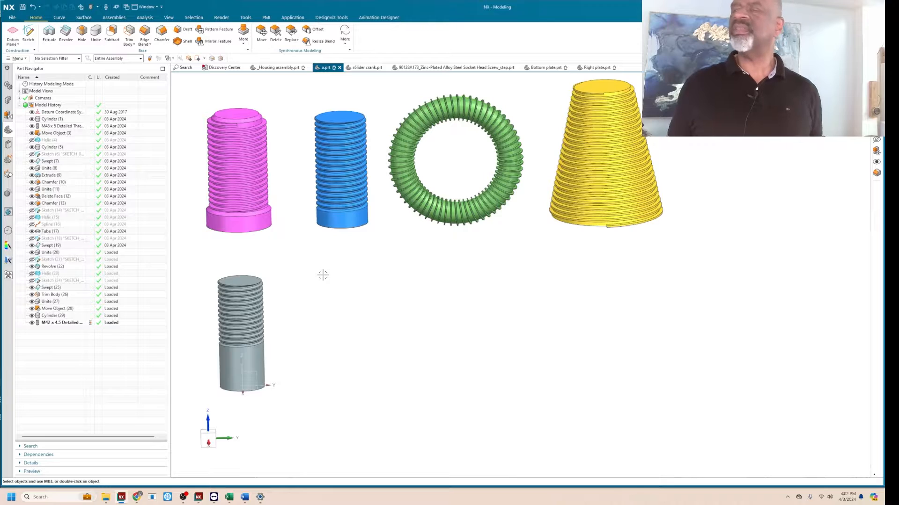
pyautogui.scroll(-1, 309, 265)
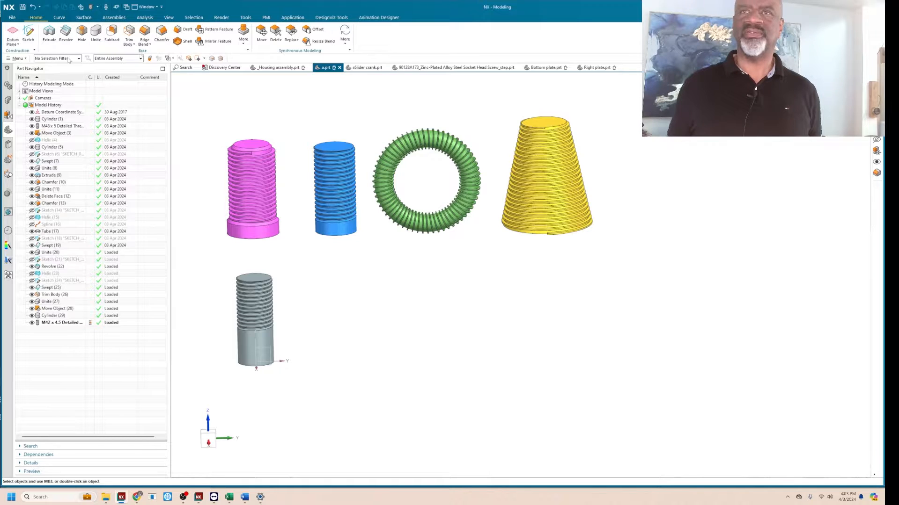
# Create a second vertical cylinder, 41.35 mm in diameter and 100 mm high, in the free space beside the threaded cylinder.
pyautogui.click(243, 43)
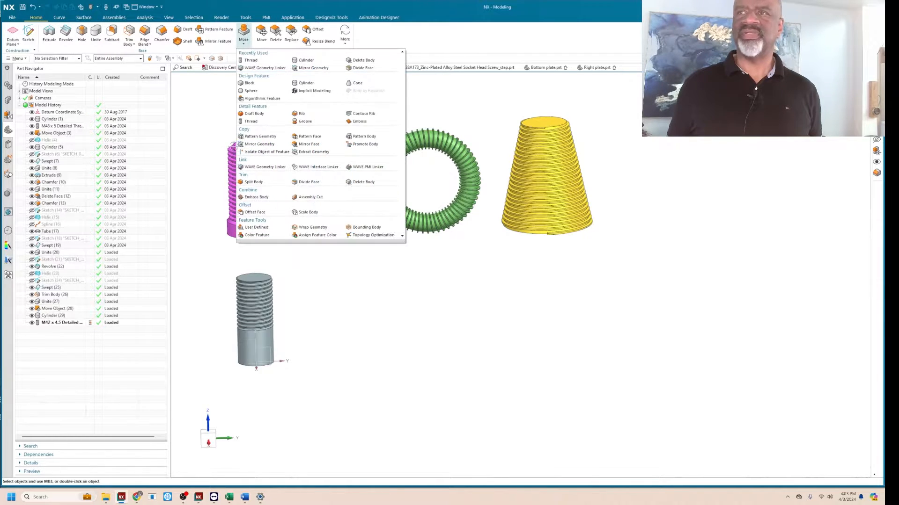
pyautogui.click(307, 60)
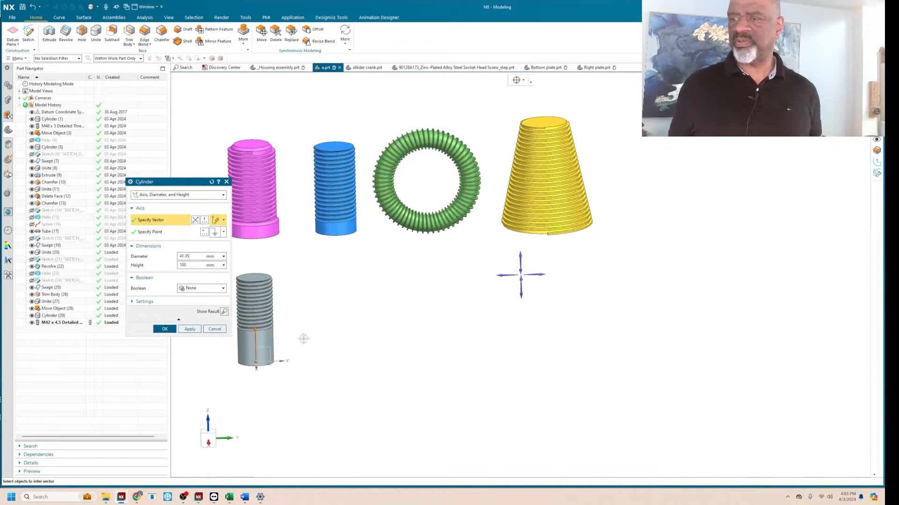
pyautogui.click(166, 232)
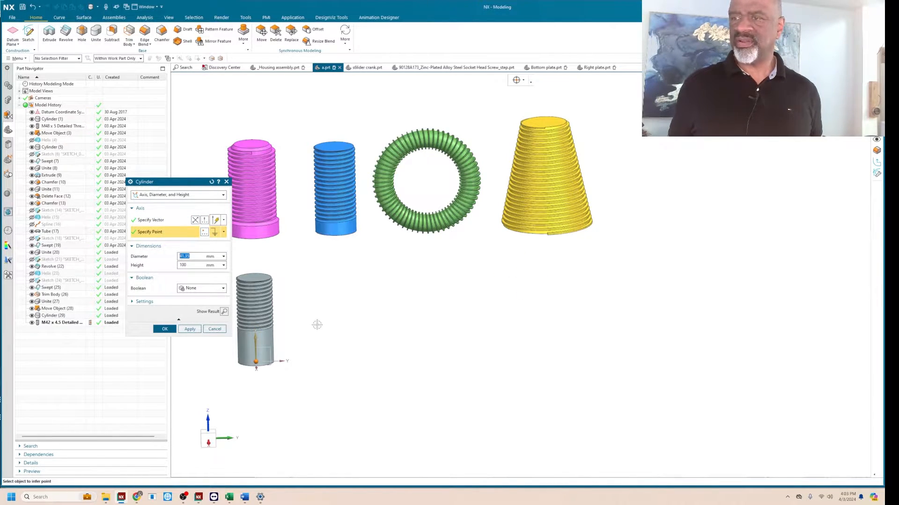
pyautogui.click(352, 351)
pyautogui.click(165, 329)
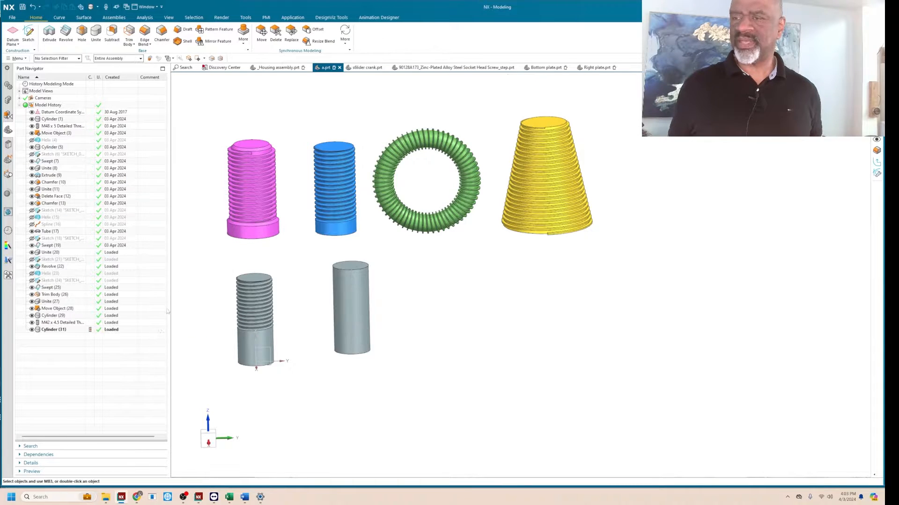
# Add a detailed Metric Coarse M42 x 4.5 thread, 60 mm long, to the second grey cylinder from its upper end.
pyautogui.click(244, 34)
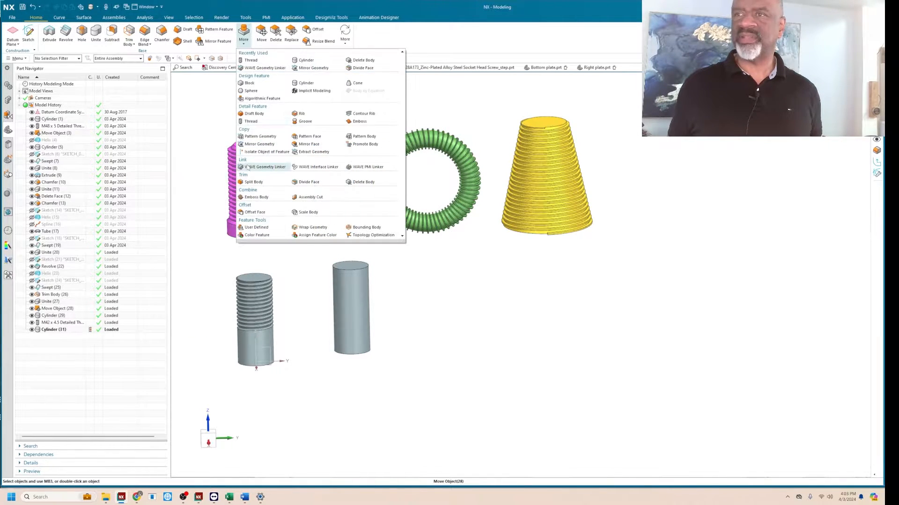
pyautogui.click(251, 121)
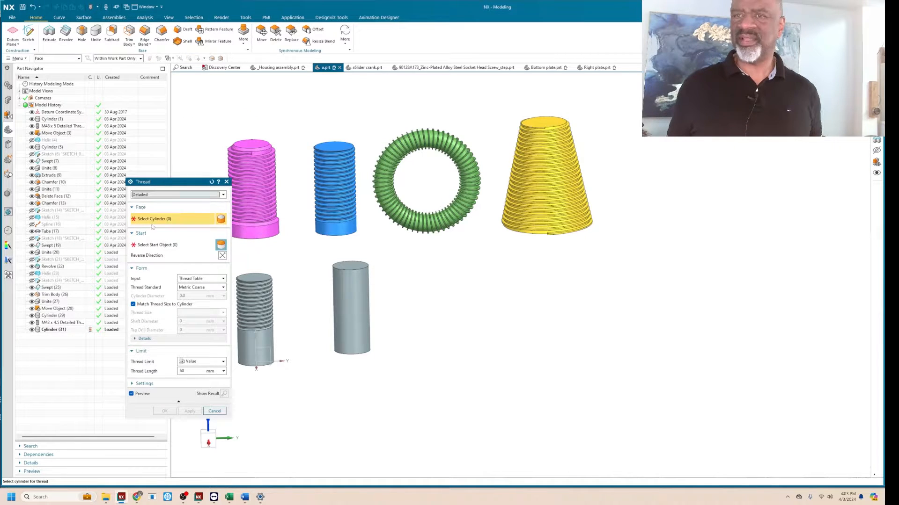
pyautogui.click(355, 288)
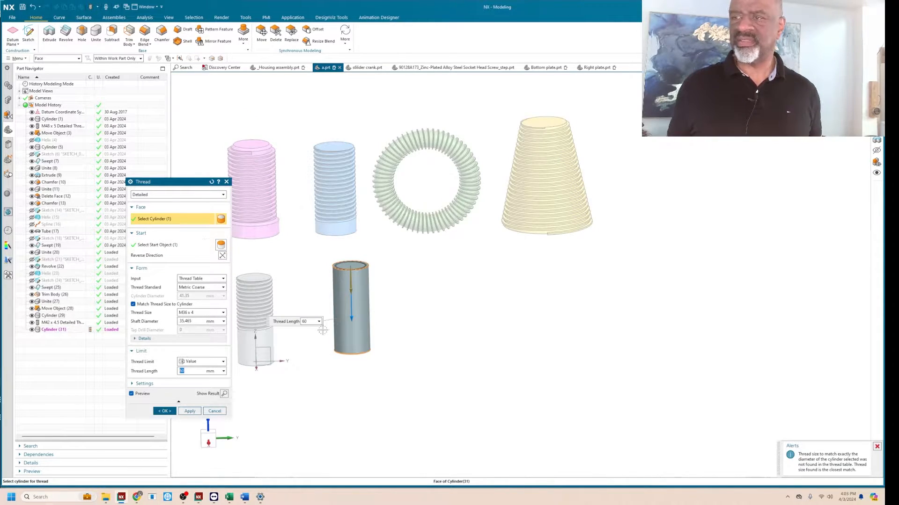
pyautogui.click(204, 314)
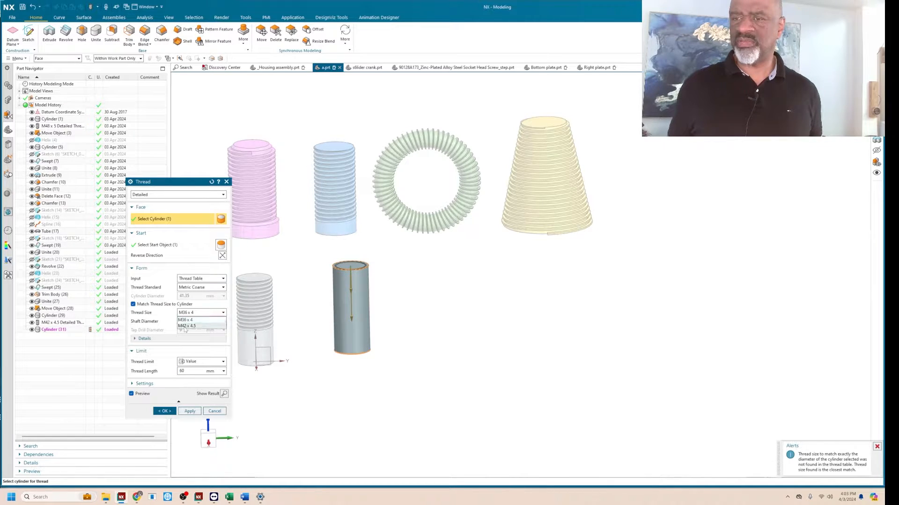
pyautogui.click(187, 326)
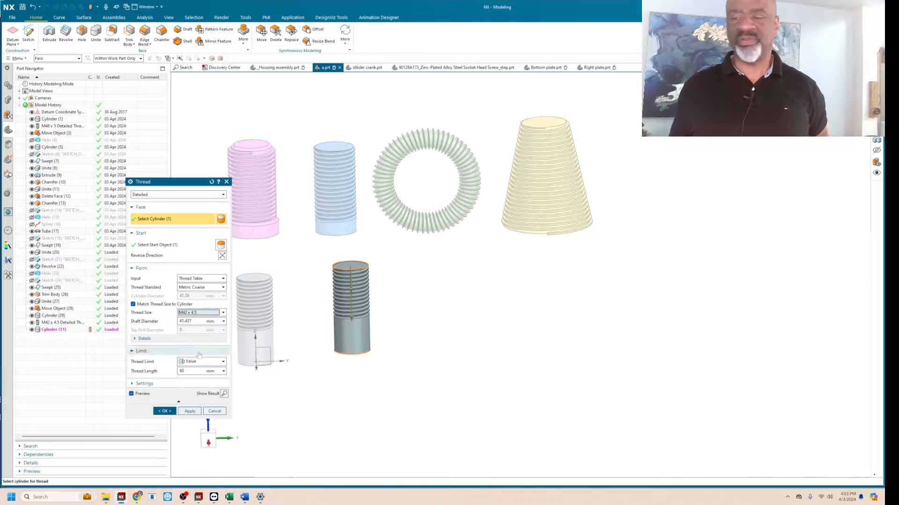
pyautogui.click(164, 412)
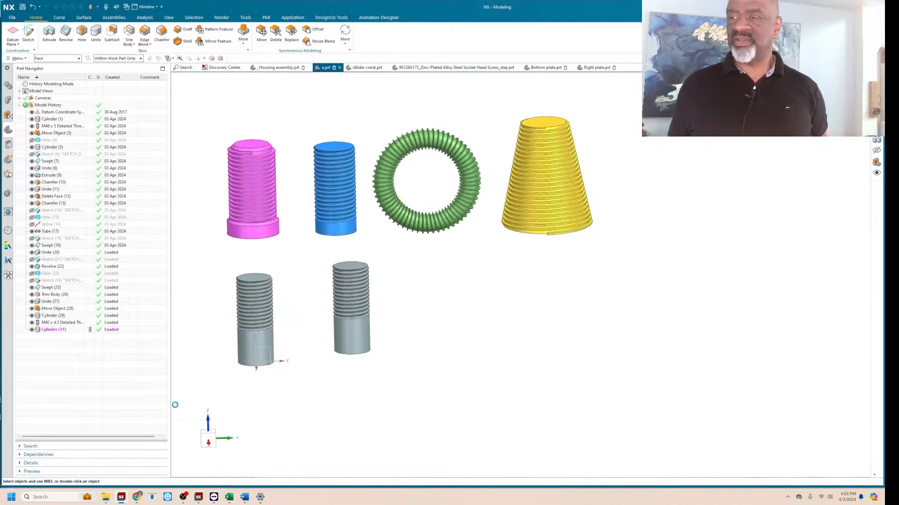
# Change the thread type on the second grey cylinder from detailed to Symbolic.
pyautogui.doubleClick(61, 337)
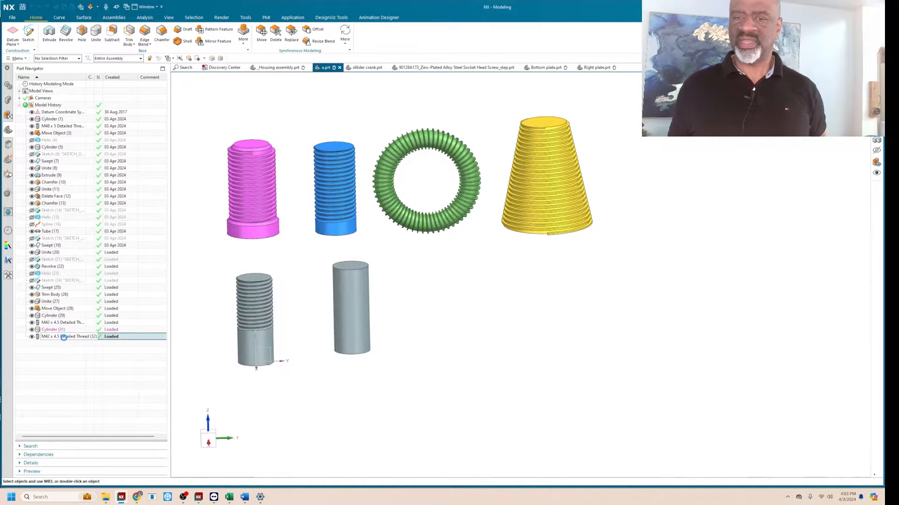
pyautogui.click(190, 194)
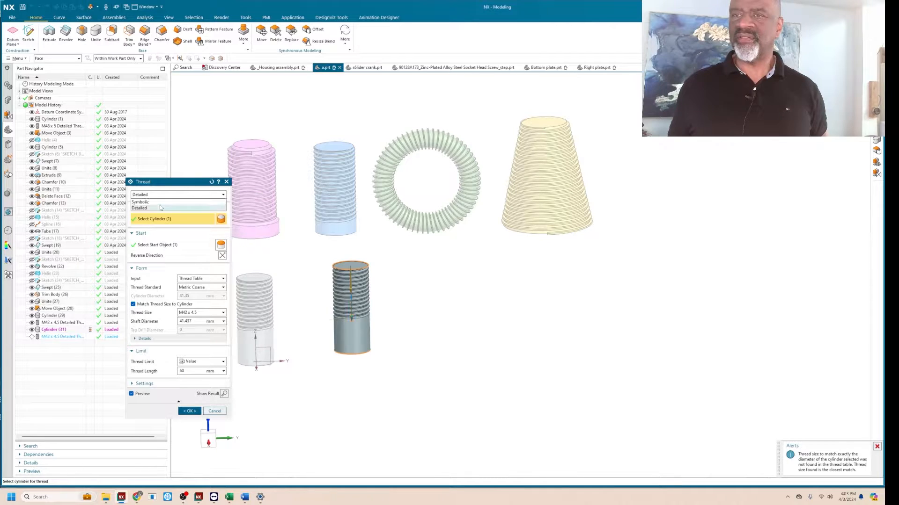
pyautogui.click(148, 204)
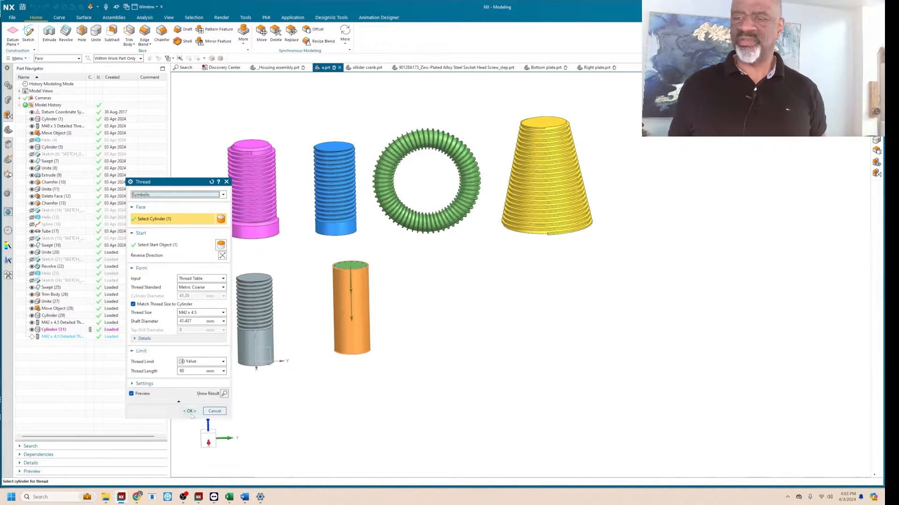
pyautogui.click(189, 411)
pyautogui.scroll(2, 390, 266)
pyautogui.scroll(-2, 384, 265)
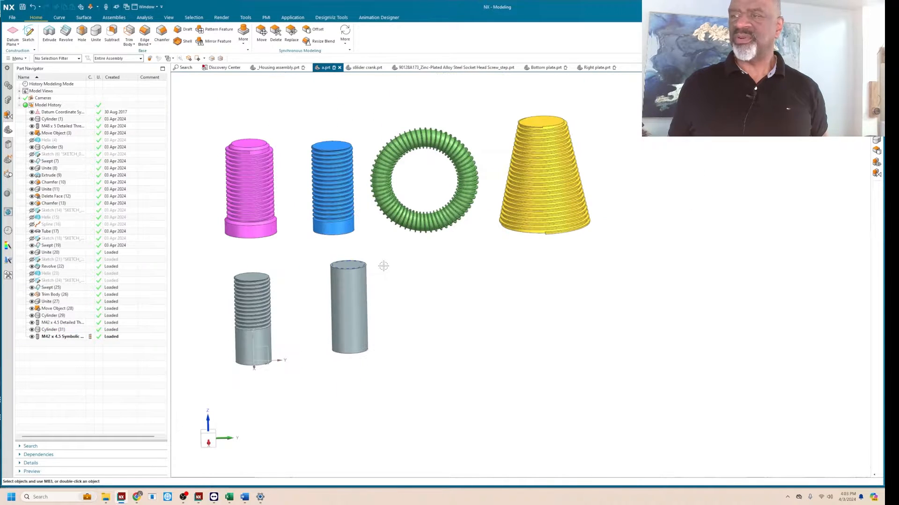
# Display the bodies in wireframe and examine the dashed circles of the symbolic thread beside the detailed threads.
pyautogui.rightClick(393, 267)
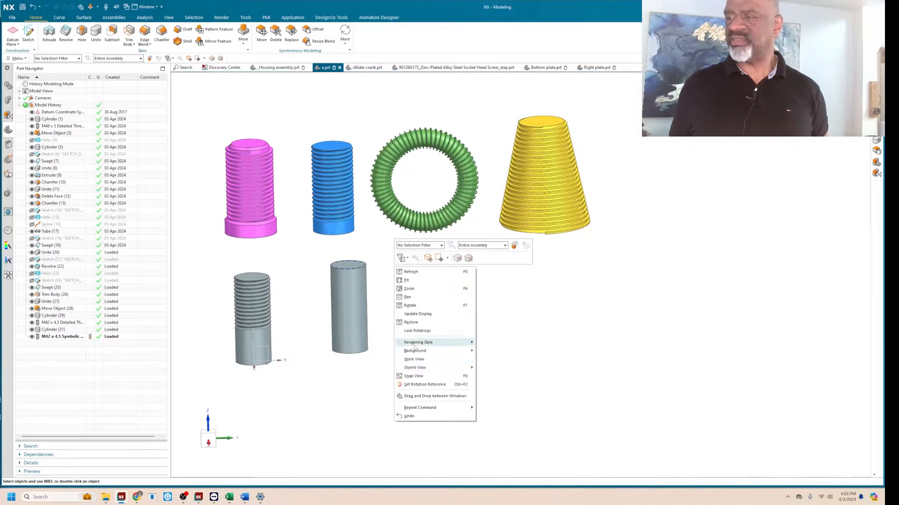
pyautogui.moveTo(468, 346)
pyautogui.click(499, 385)
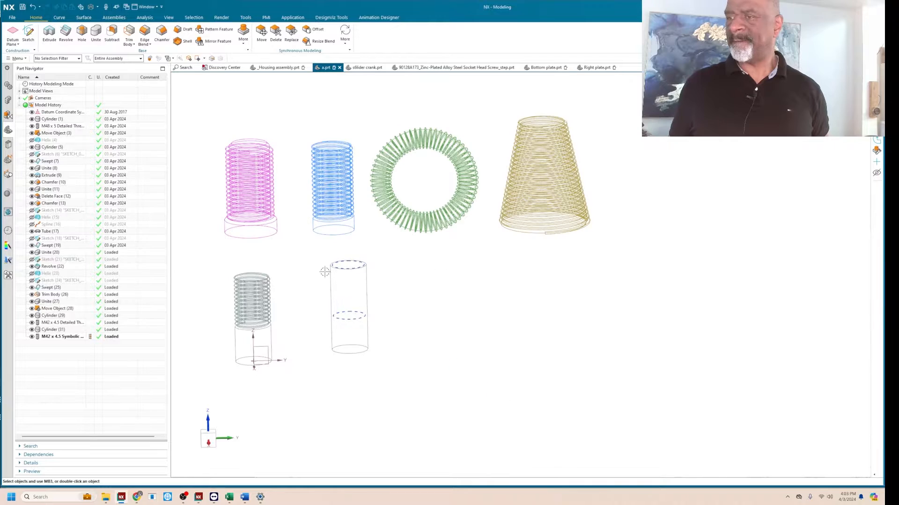
pyautogui.scroll(3, 336, 272)
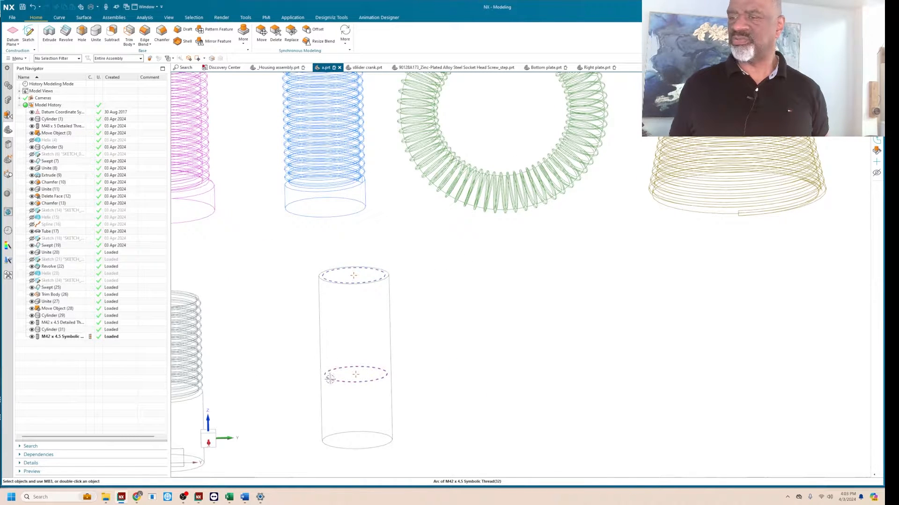
pyautogui.scroll(-3, 336, 276)
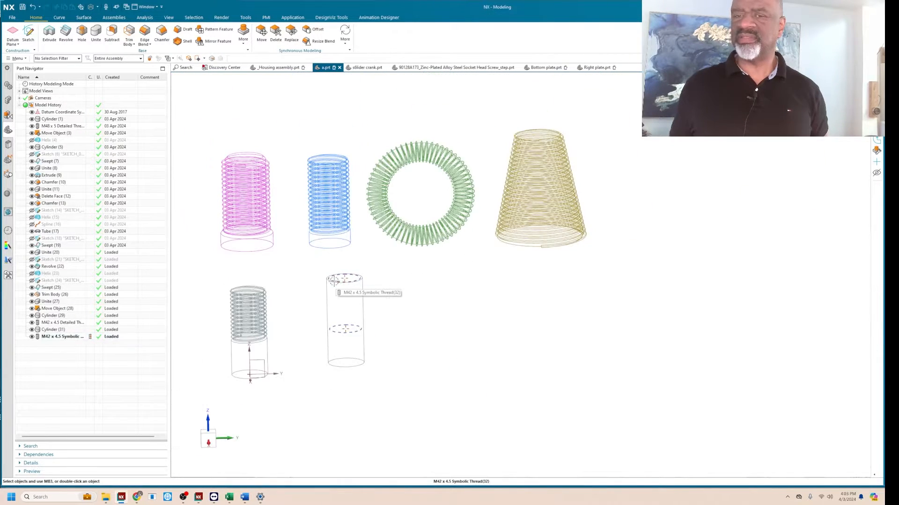
pyautogui.scroll(2, 333, 281)
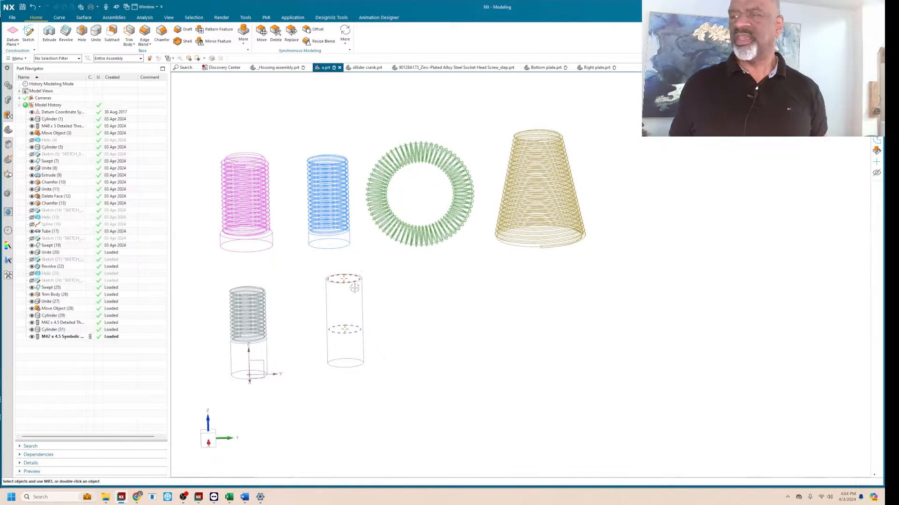
pyautogui.scroll(-2, 322, 295)
pyautogui.scroll(1, 366, 292)
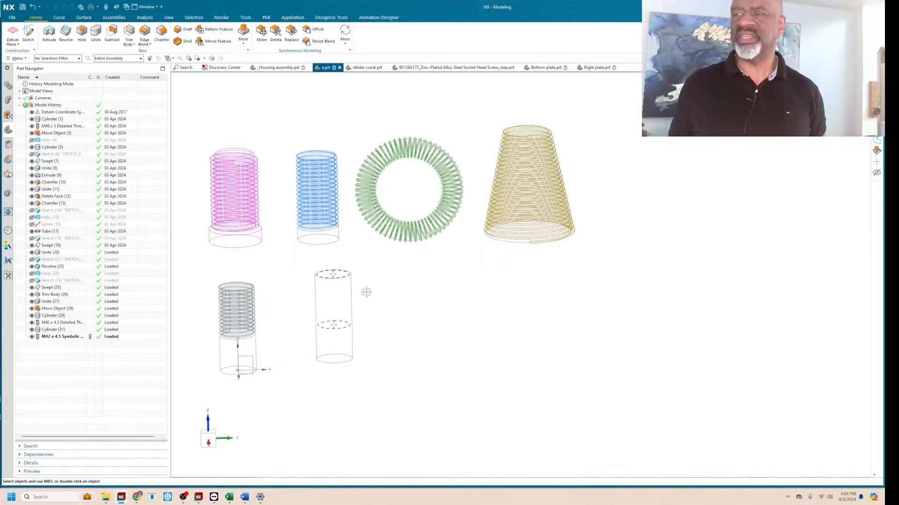
pyautogui.scroll(-1, 366, 292)
pyautogui.scroll(1, 368, 284)
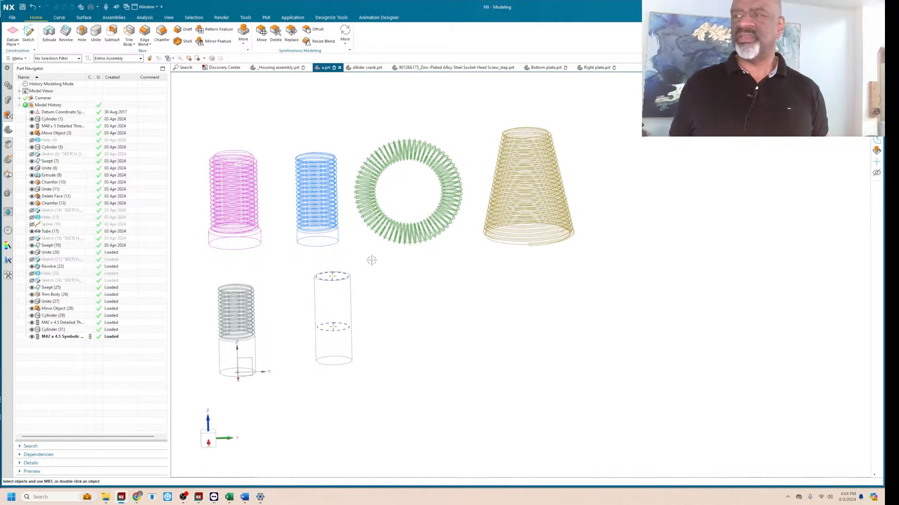
# Restore the shaded display and compare the detailed thread's profile with the symbolically threaded cylinder.
pyautogui.moveTo(372, 260); pyautogui.dragTo(372, 248, button='right')
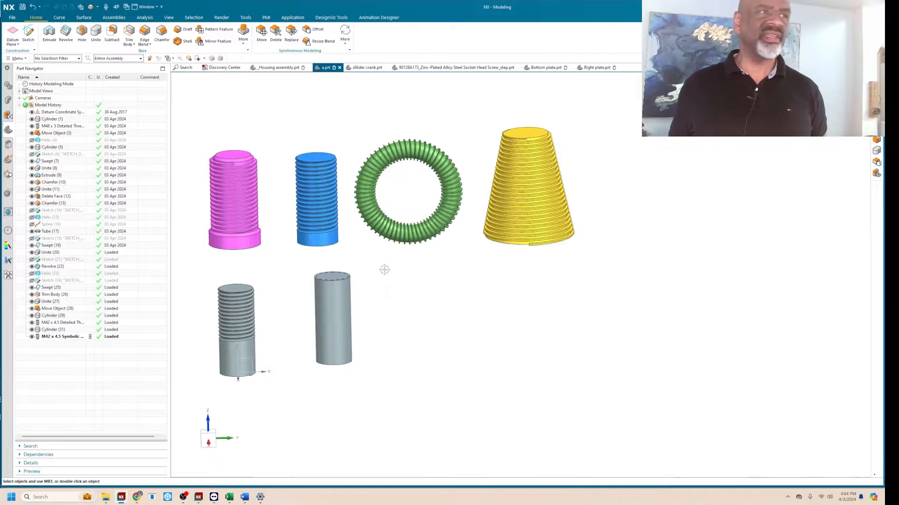
pyautogui.scroll(1, 422, 295)
pyautogui.keyDown('shift'); pyautogui.moveTo(392, 274); pyautogui.dragTo(398, 297, button='middle'); pyautogui.keyUp('shift')
pyautogui.scroll(2, 208, 292)
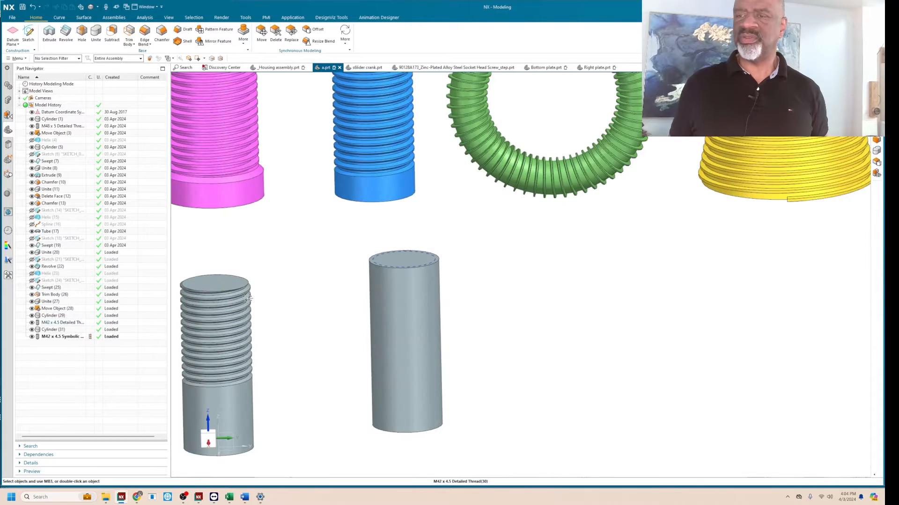
pyautogui.scroll(6, 248, 286)
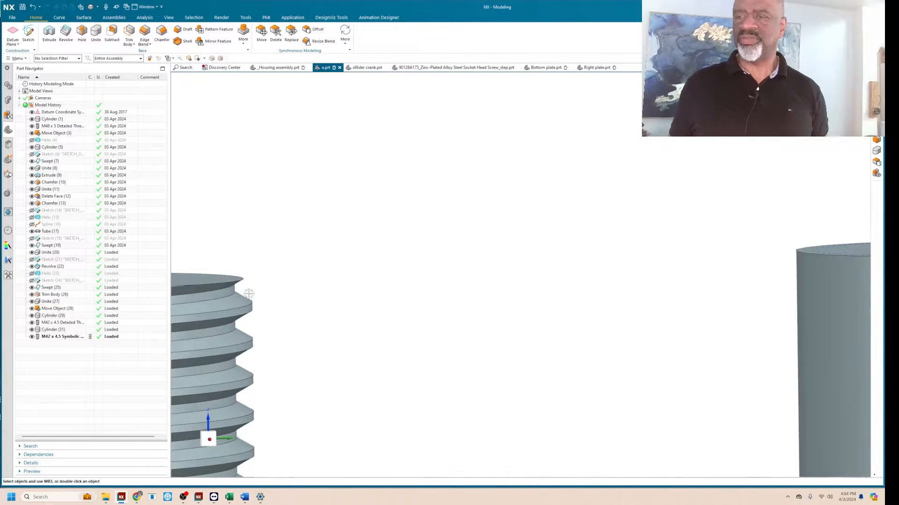
pyautogui.scroll(-10, 273, 294)
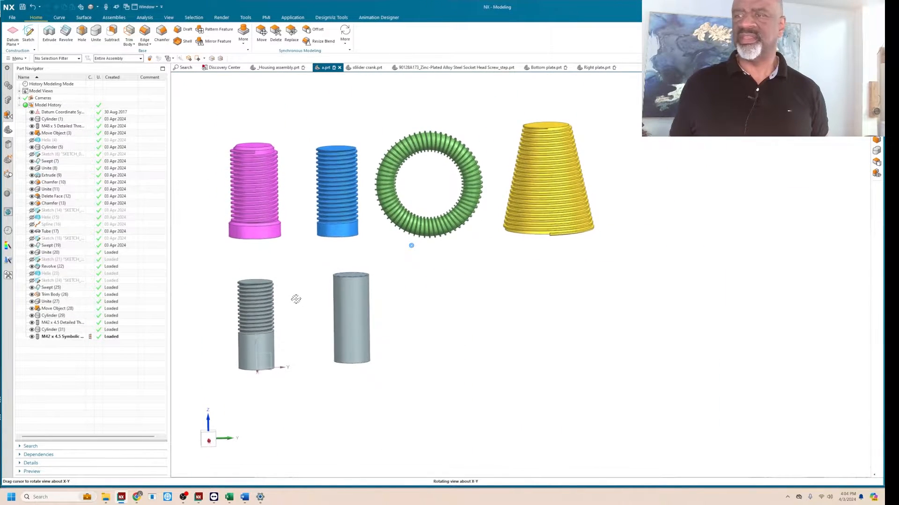
pyautogui.moveTo(296, 299); pyautogui.dragTo(296, 301, button='middle')
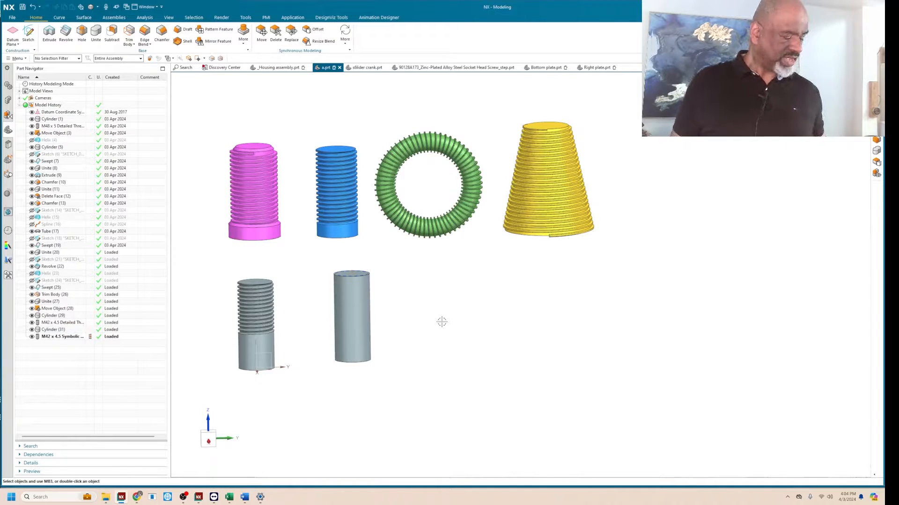
# Move both grey cylinders together about 175 mm down along the Z axis, moving the originals.
pyautogui.click(349, 305)
pyautogui.click(258, 304)
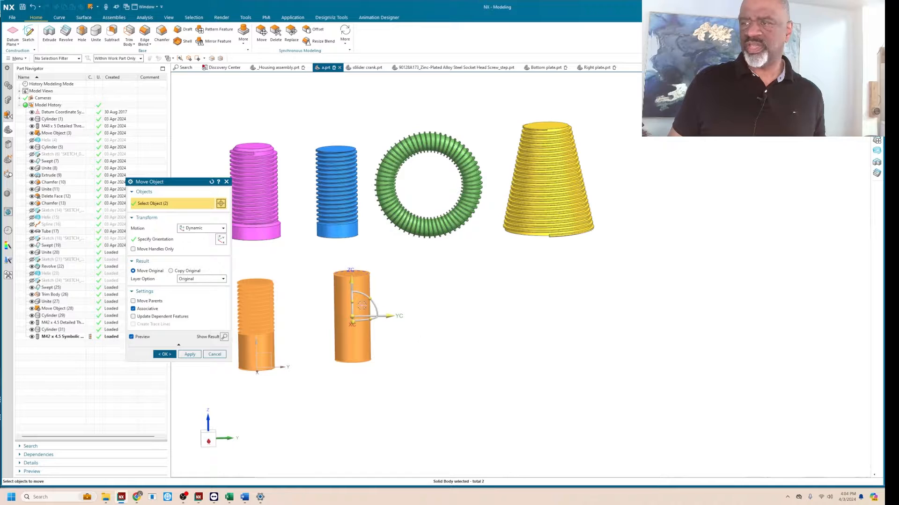
pyautogui.moveTo(352, 280); pyautogui.dragTo(361, 436)
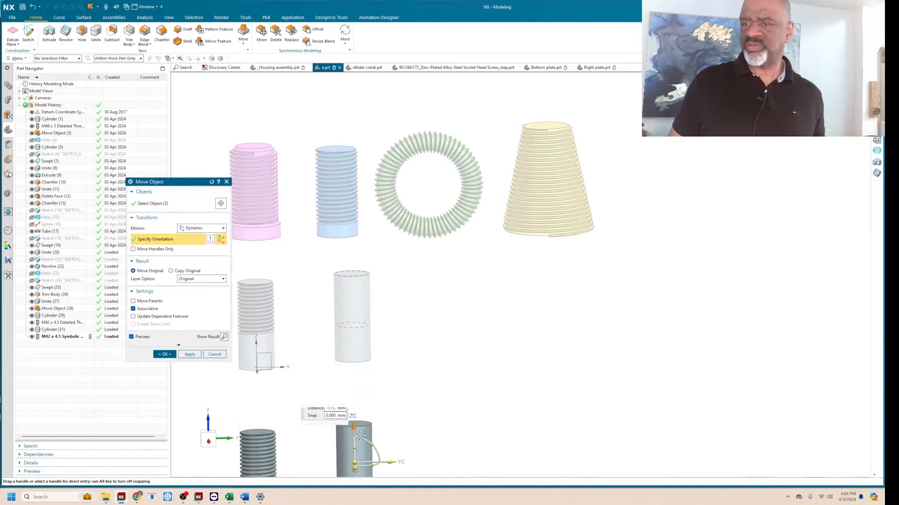
pyautogui.click(164, 354)
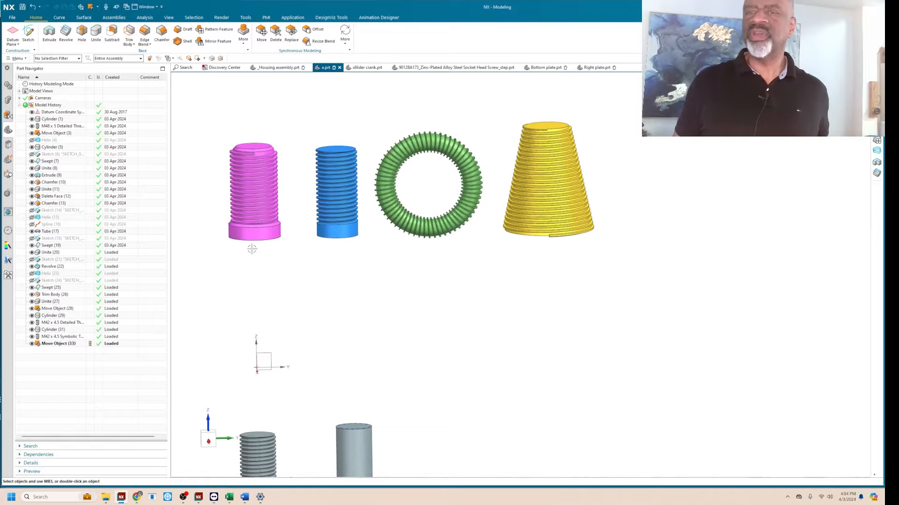
# Create a vertical cylinder at the origin, 50 mm in diameter and 100 mm high, with no Boolean.
pyautogui.click(243, 34)
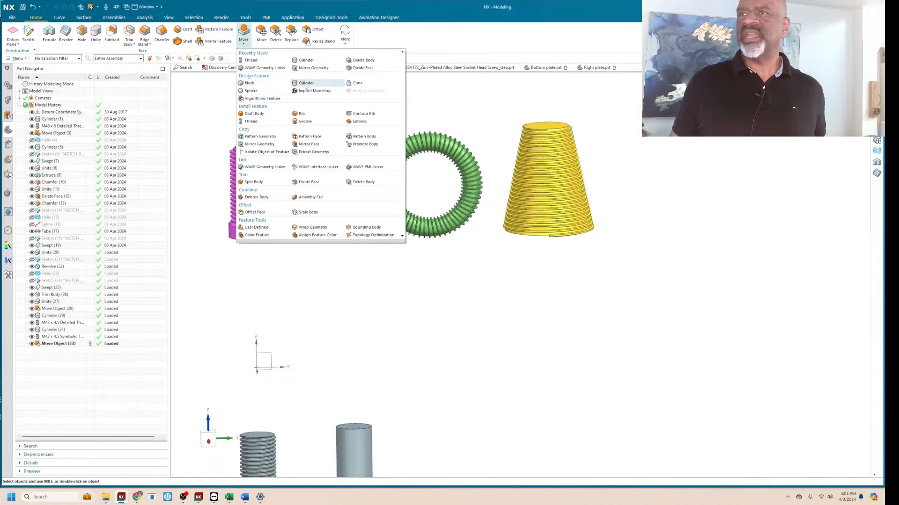
pyautogui.click(308, 82)
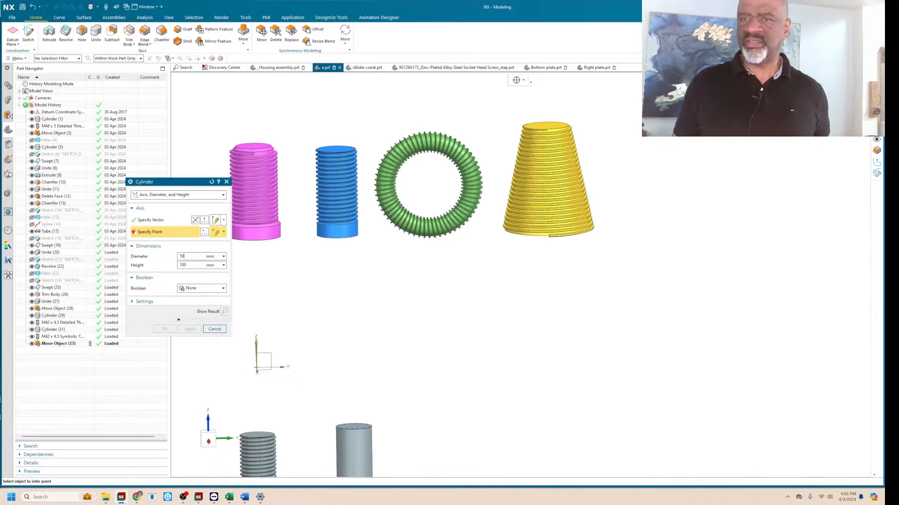
pyautogui.click(256, 368)
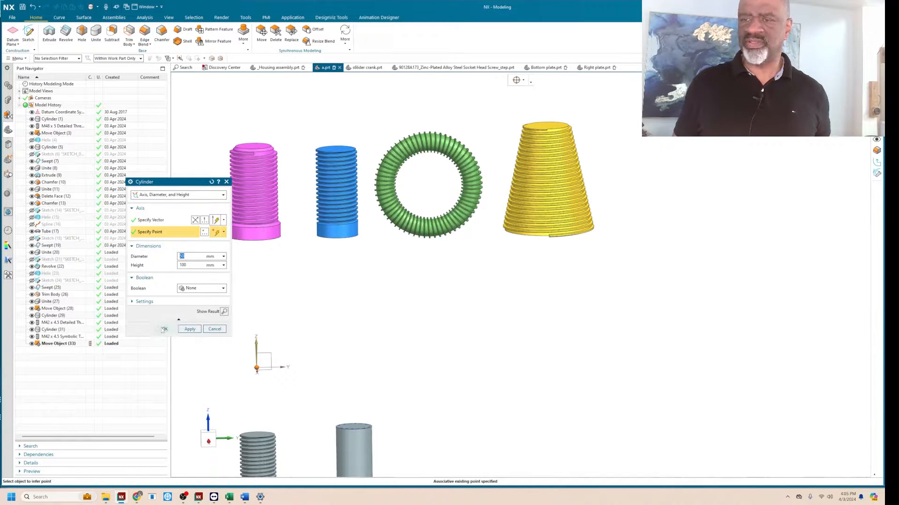
pyautogui.click(163, 330)
pyautogui.moveTo(297, 323); pyautogui.dragTo(204, 304, button='middle')
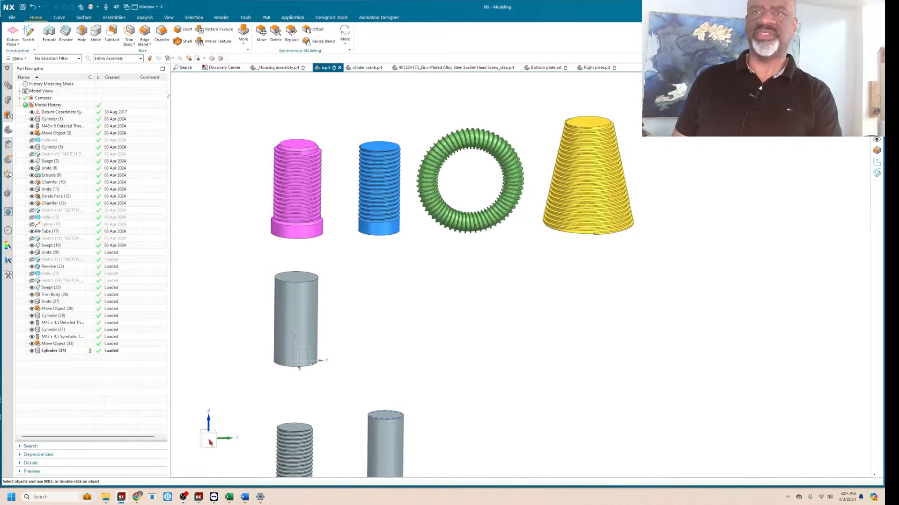
# Start a helix along a vector, placed at the new cylinder's base origin and sized by a constant diameter.
pyautogui.click(61, 18)
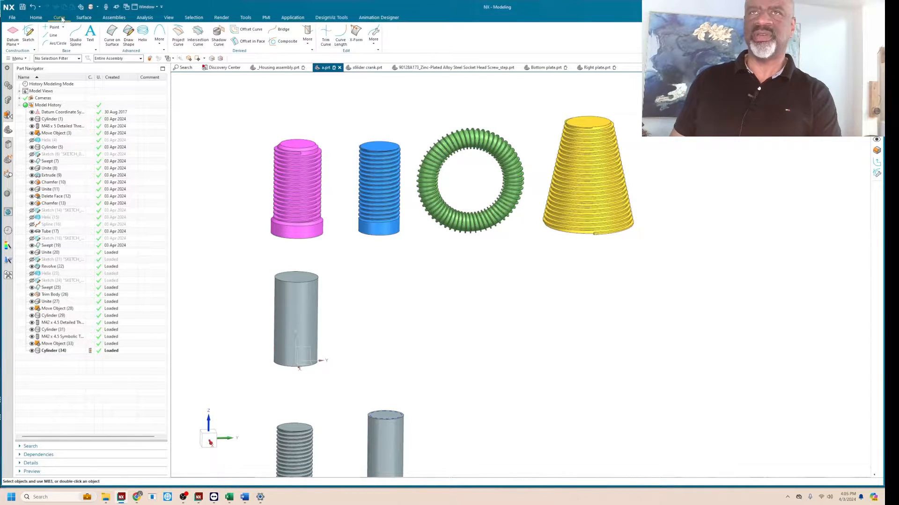
pyautogui.click(142, 34)
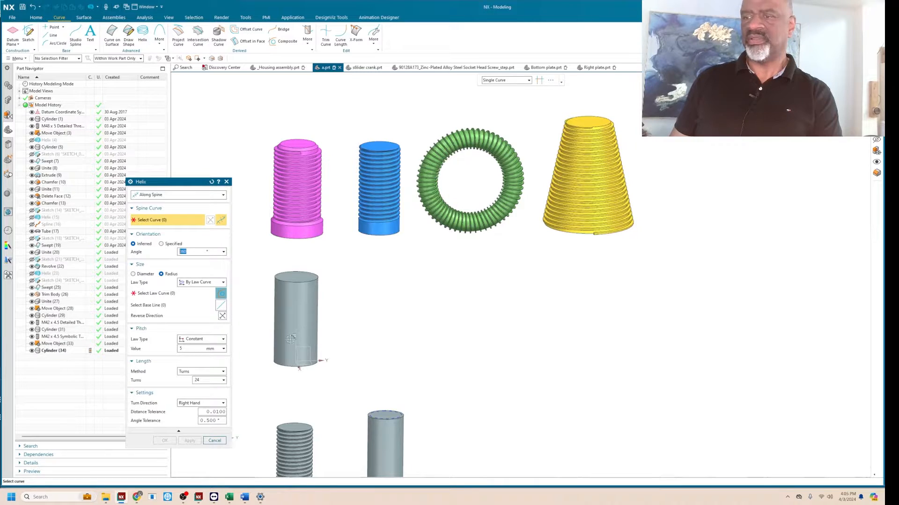
pyautogui.click(153, 195)
pyautogui.click(155, 202)
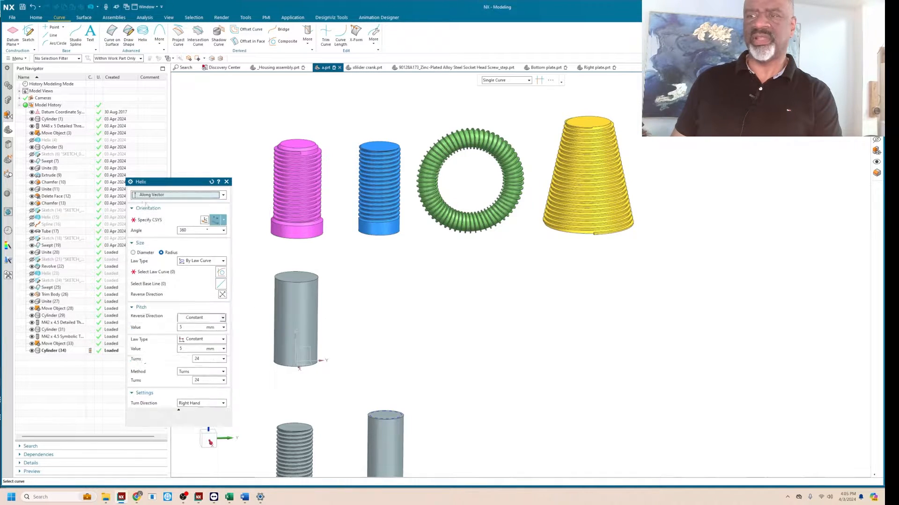
pyautogui.click(296, 326)
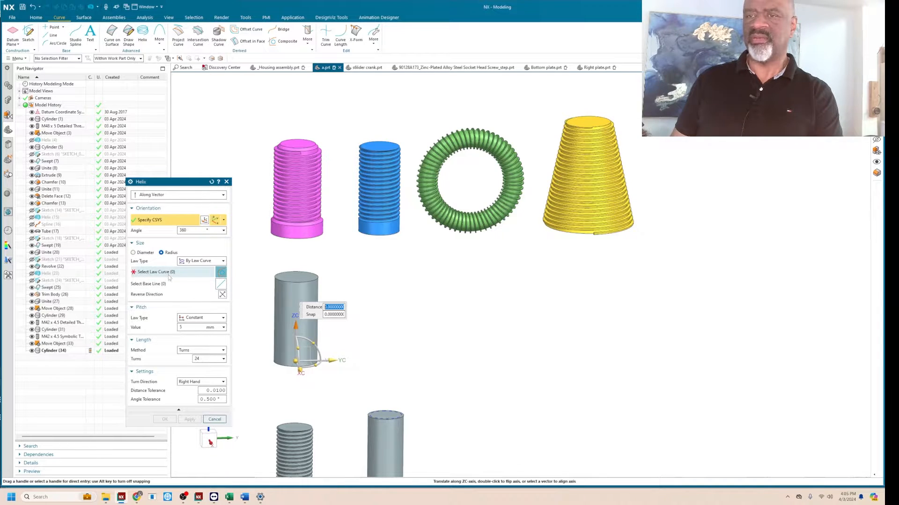
pyautogui.click(134, 253)
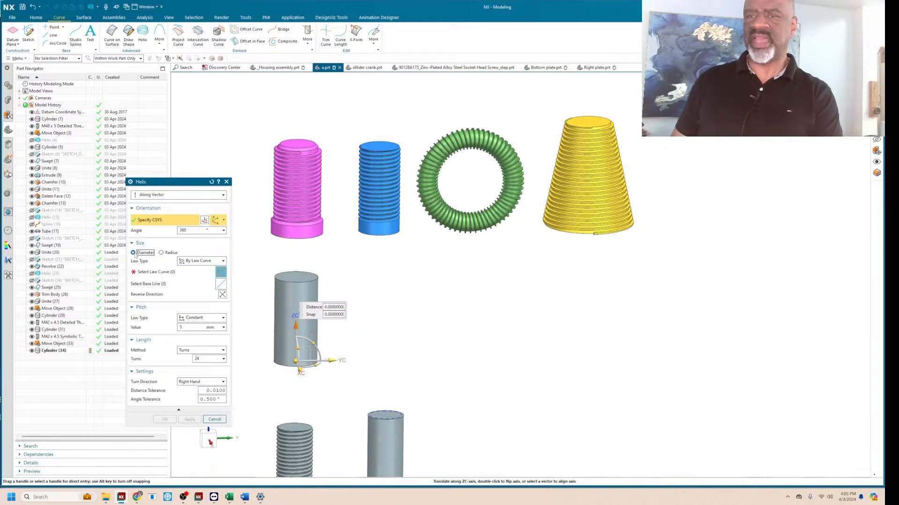
pyautogui.click(193, 262)
pyautogui.click(193, 269)
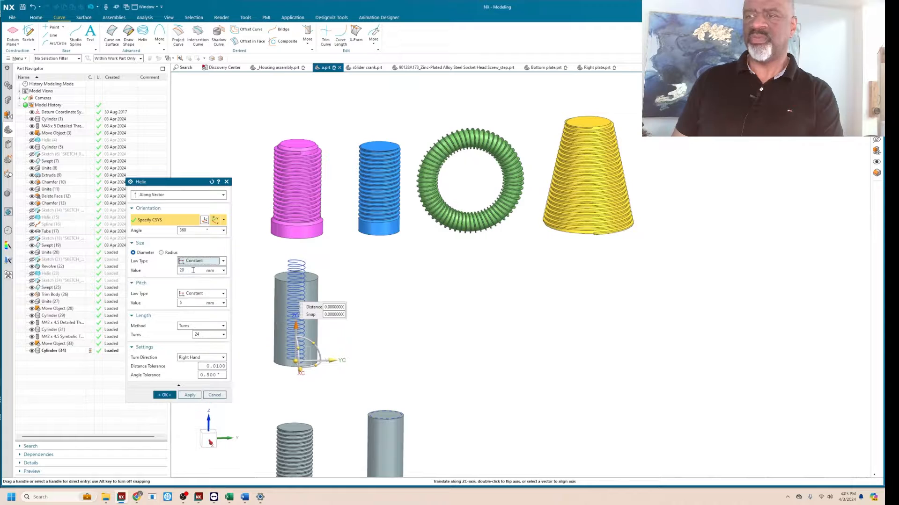
# Create the helix with a 50 mm diameter, a constant 5 mm pitch and 19 turns.
pyautogui.click(182, 270)
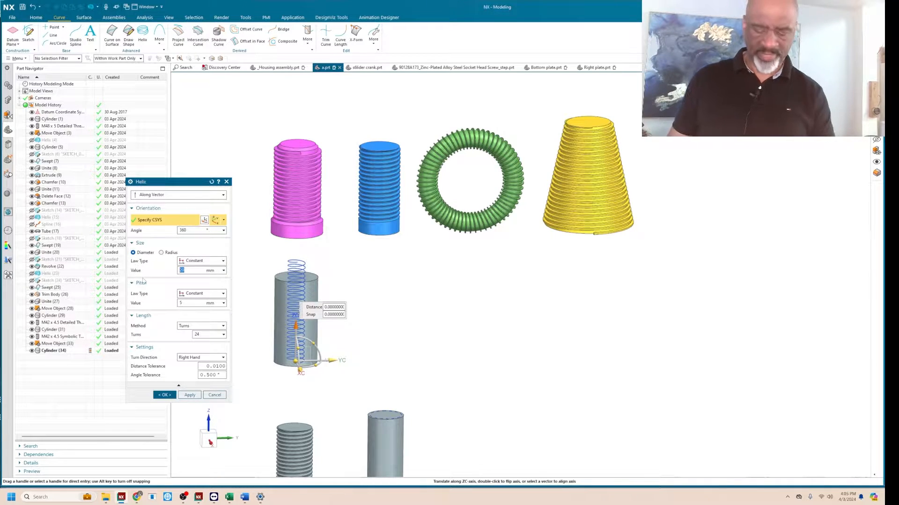
pyautogui.write('50')
pyautogui.press('Return')
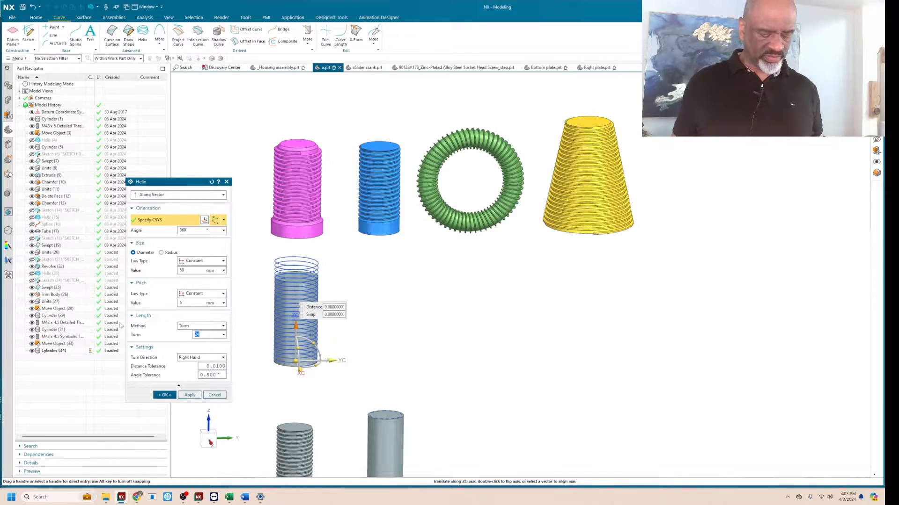
pyautogui.write('20')
pyautogui.press('Return')
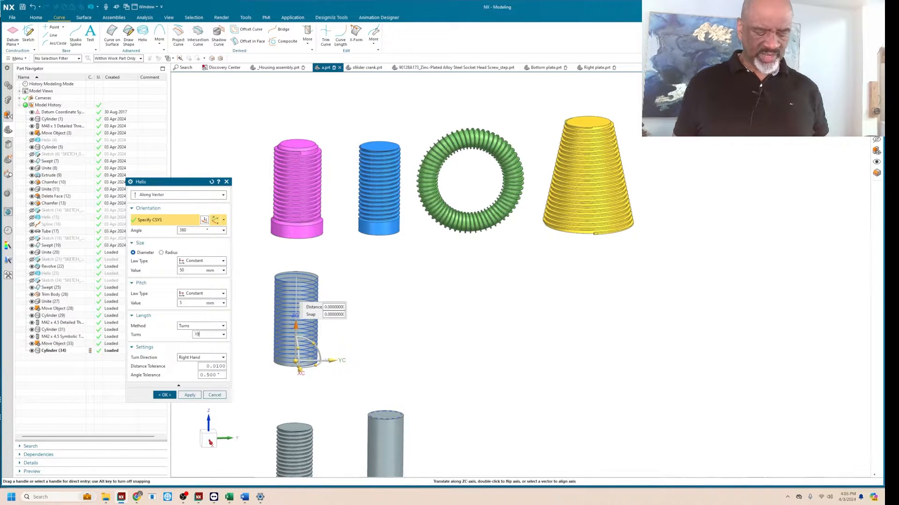
pyautogui.press('Return')
pyautogui.click(165, 395)
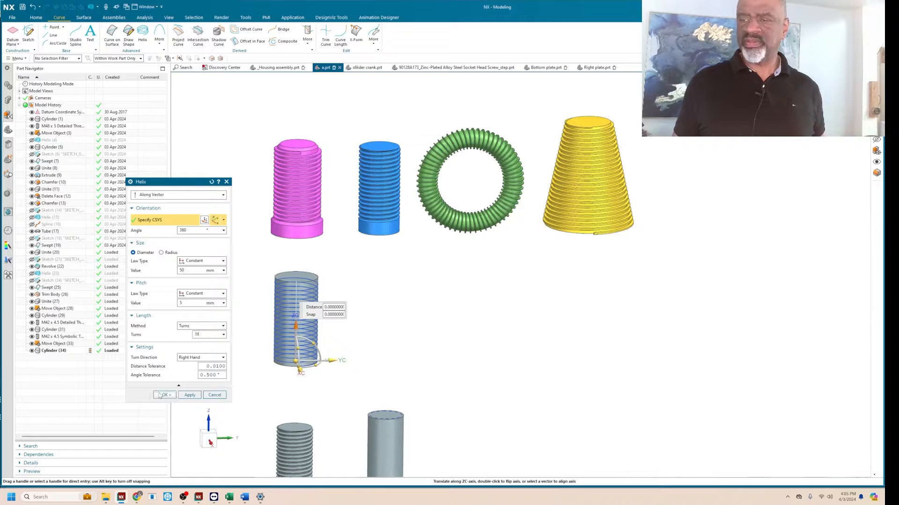
# Create a sketch on the helix path, normal to the path at 0% arc length.
pyautogui.moveTo(314, 344); pyautogui.dragTo(309, 306, button='middle')
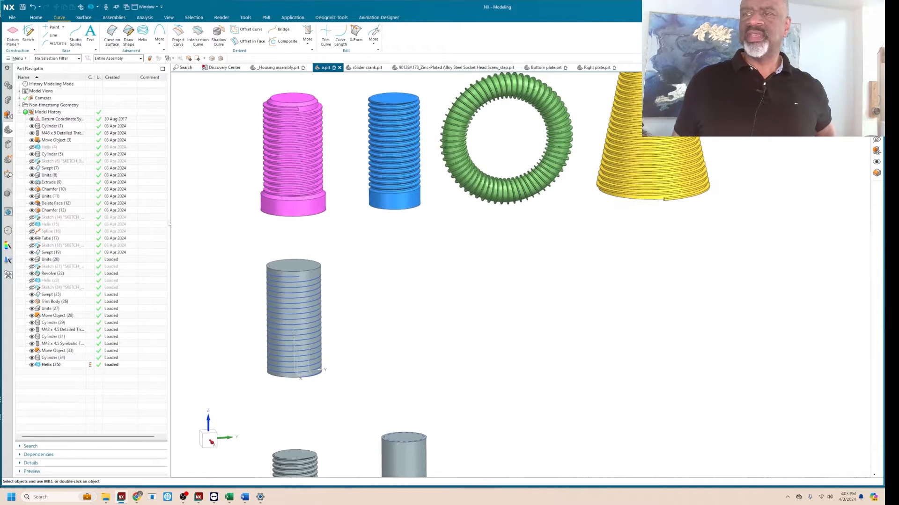
pyautogui.click(28, 32)
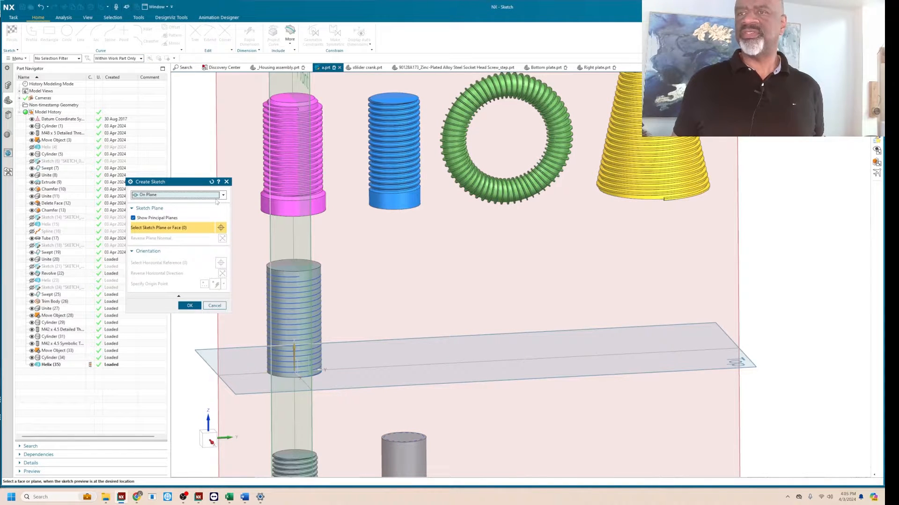
pyautogui.click(223, 195)
pyautogui.click(152, 210)
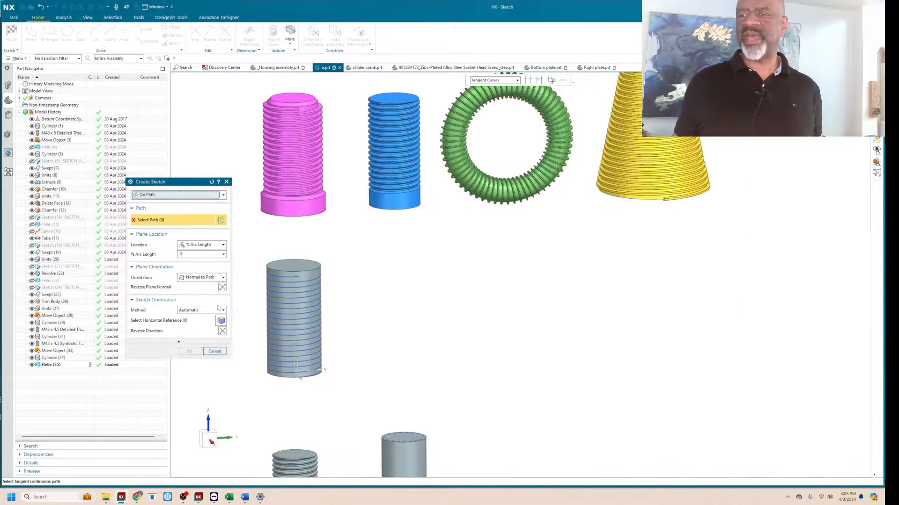
pyautogui.scroll(-5, 307, 406)
pyautogui.click(319, 325)
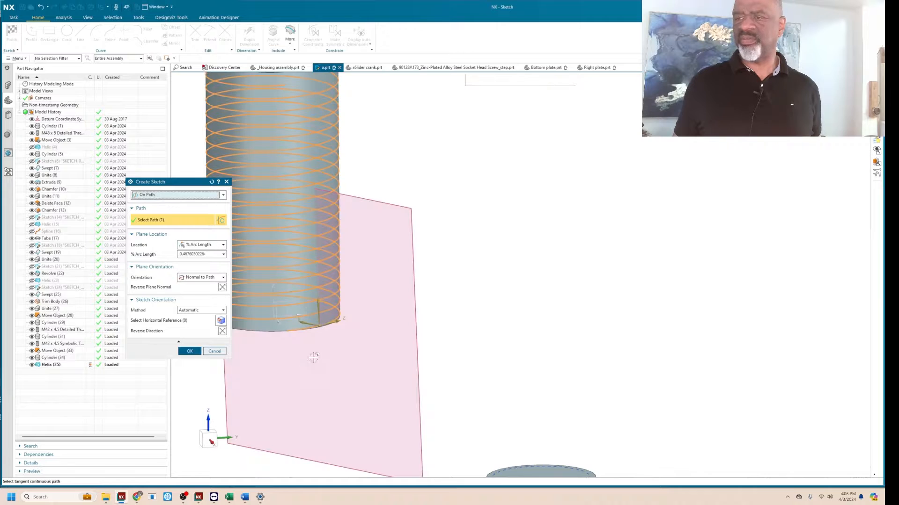
pyautogui.click(187, 256)
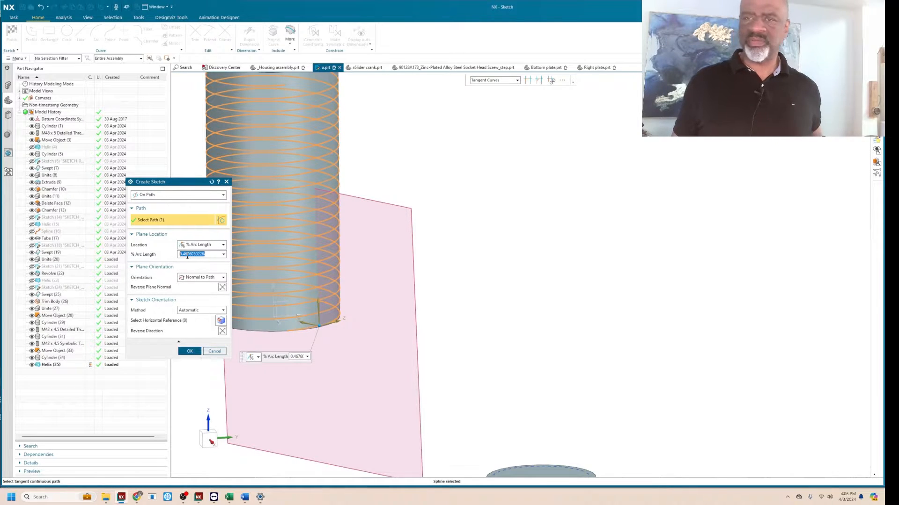
pyautogui.write('0')
pyautogui.press('Return')
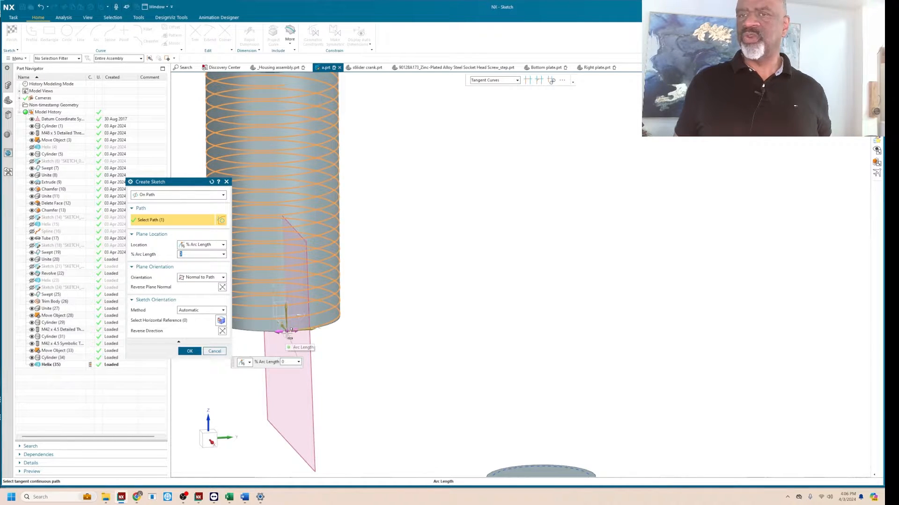
pyautogui.click(189, 351)
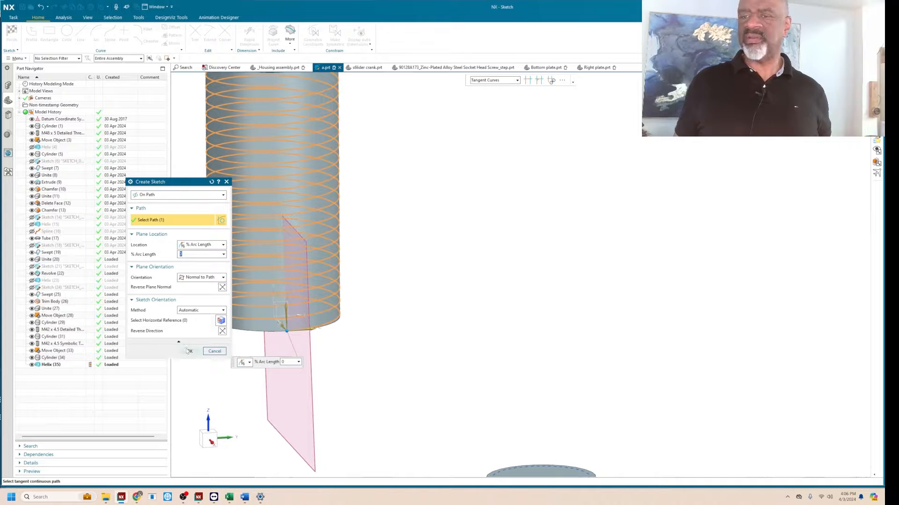
# Sketch a closed trapezoid across the helix start, its long vertical side about 6 mm inside the cylinder and its short side outside.
pyautogui.scroll(6, 538, 285)
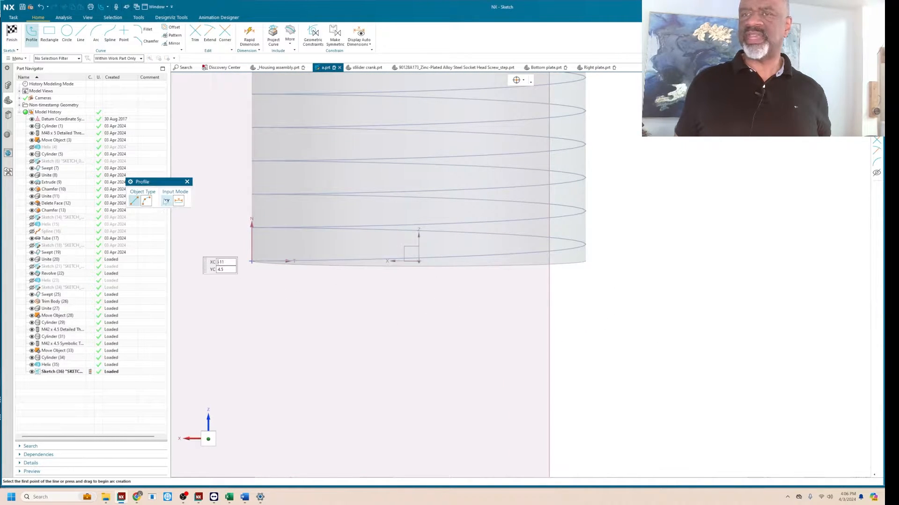
pyautogui.click(261, 284)
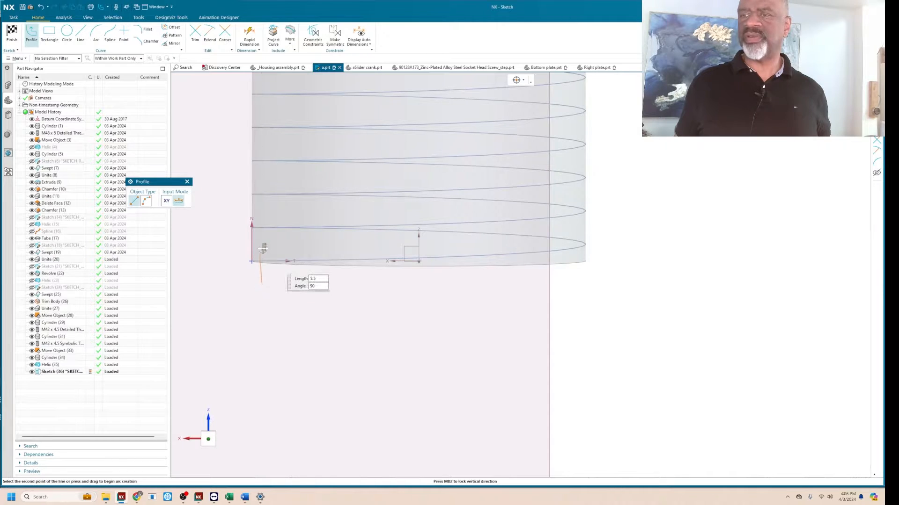
pyautogui.click(262, 244)
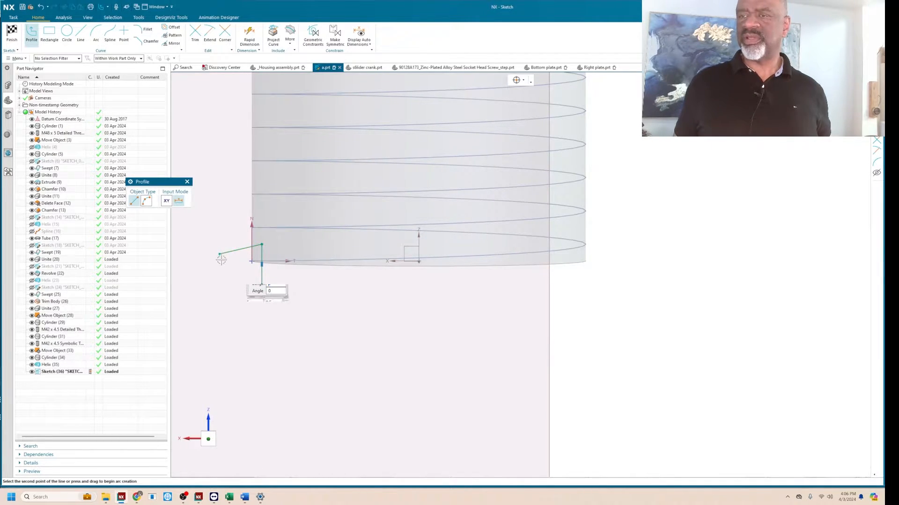
pyautogui.click(219, 254)
pyautogui.click(220, 274)
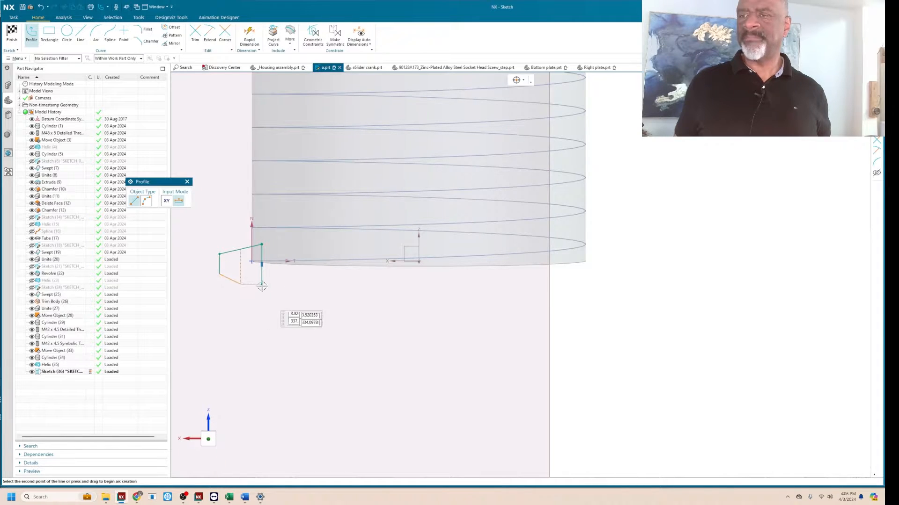
pyautogui.click(262, 284)
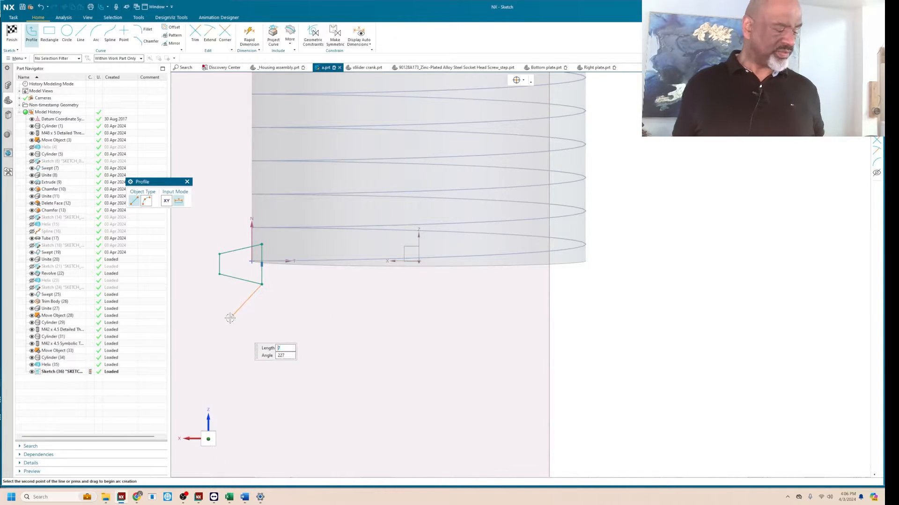
pyautogui.press('Escape')
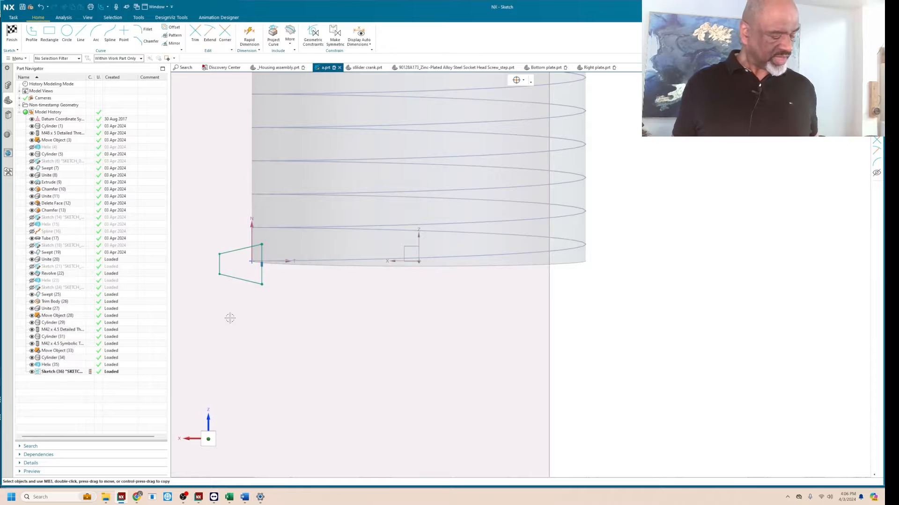
# Constrain the midpoints of the trapezoid's long and short vertical sides to align with the helix start point.
pyautogui.press('c')
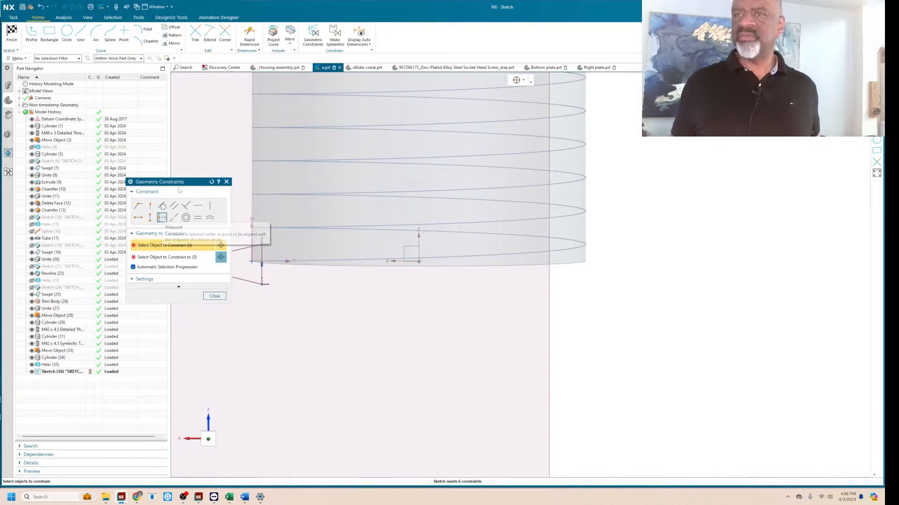
pyautogui.click(251, 261)
pyautogui.click(261, 273)
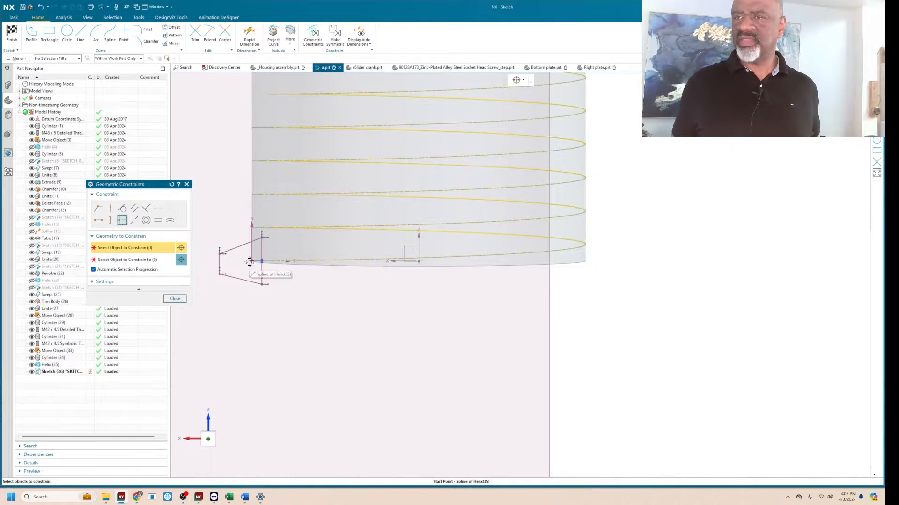
pyautogui.click(252, 261)
pyautogui.click(221, 259)
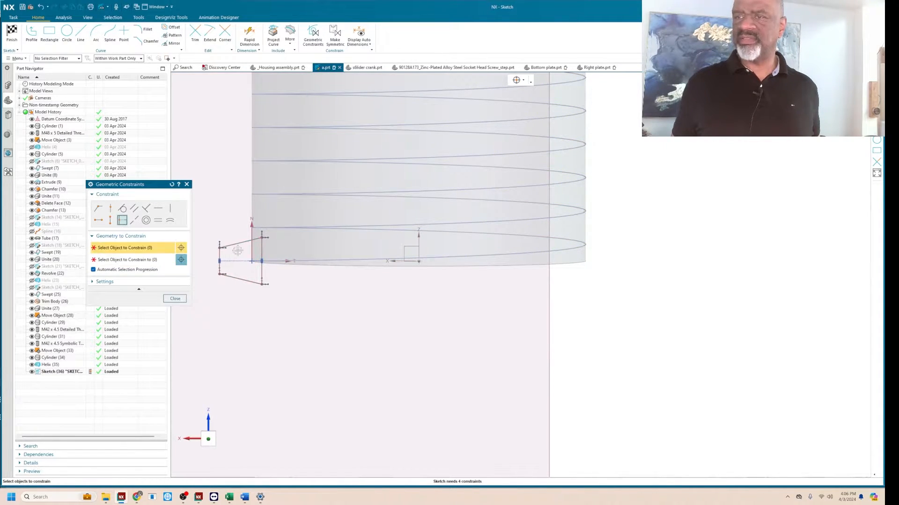
pyautogui.click(180, 299)
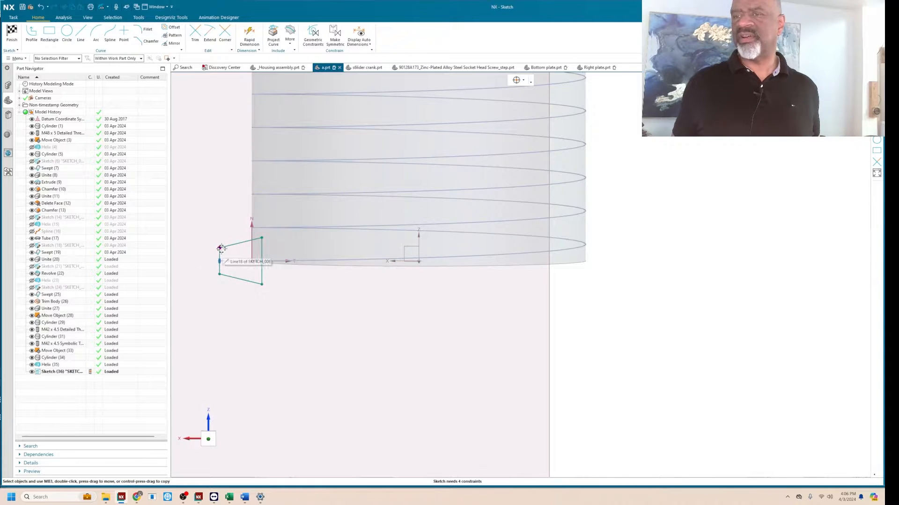
# Shorten the trapezoid's outer side and dimension it 4 mm from the helix start point.
pyautogui.moveTo(219, 255); pyautogui.dragTo(224, 254)
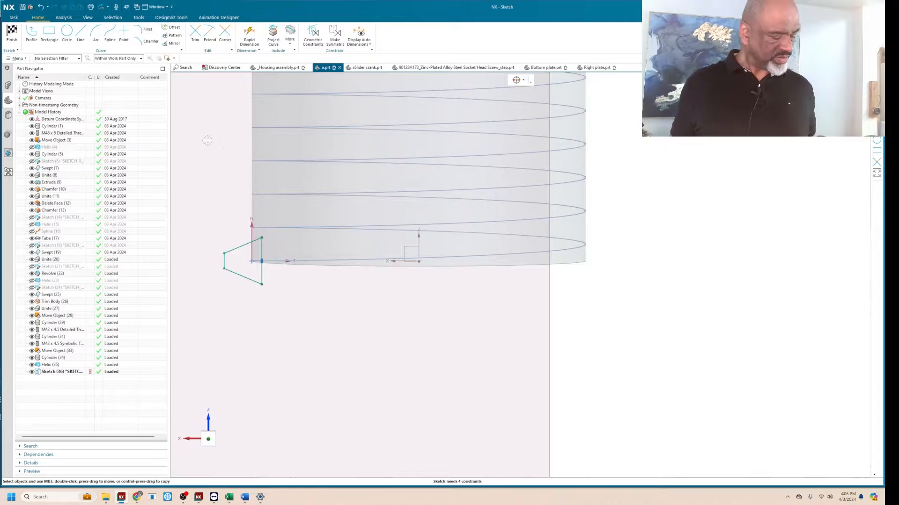
pyautogui.press('d')
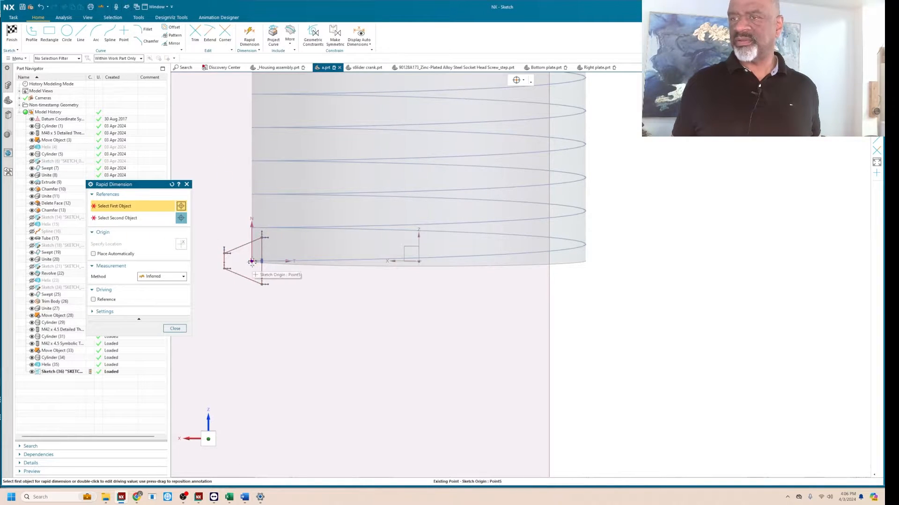
pyautogui.click(225, 261)
pyautogui.click(252, 261)
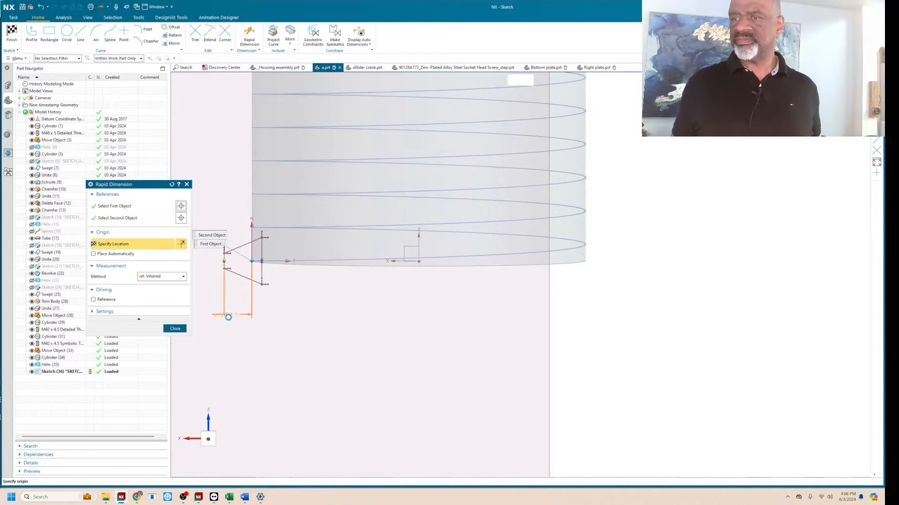
pyautogui.click(210, 323)
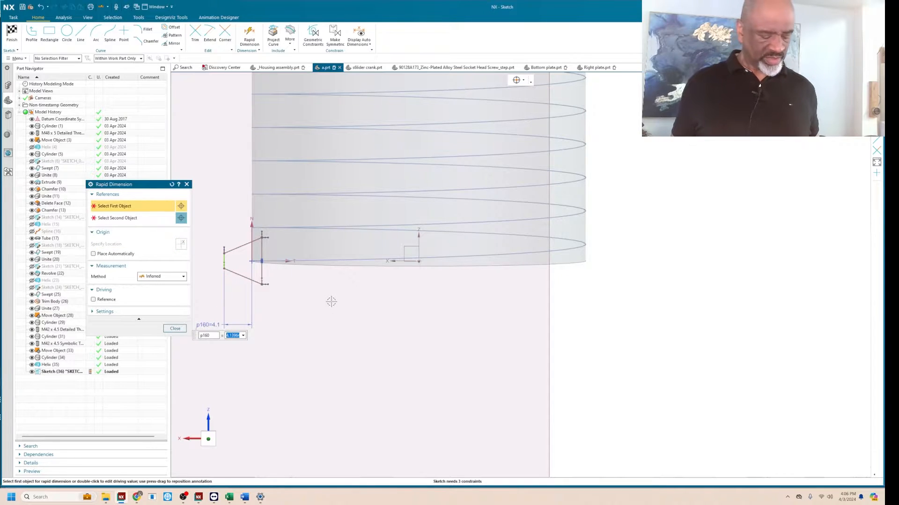
pyautogui.write('4')
pyautogui.press('Return')
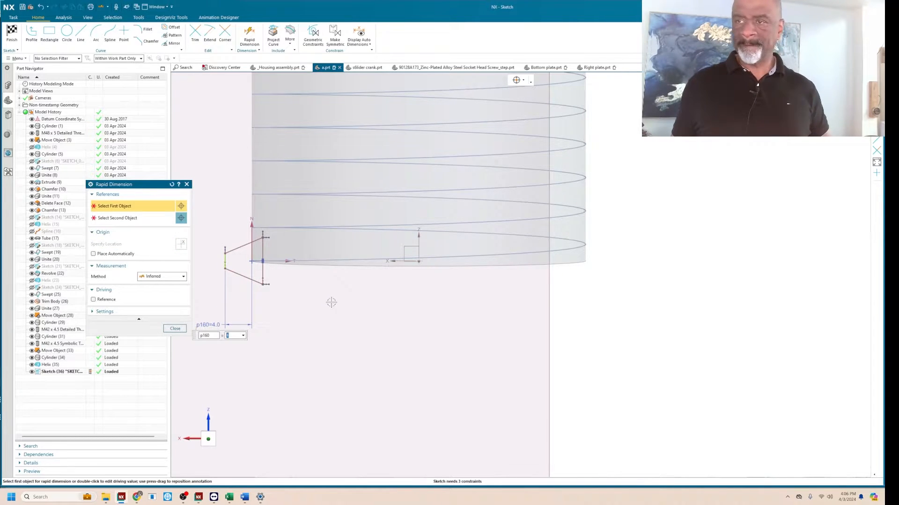
pyautogui.scroll(1, 227, 255)
pyautogui.click(226, 256)
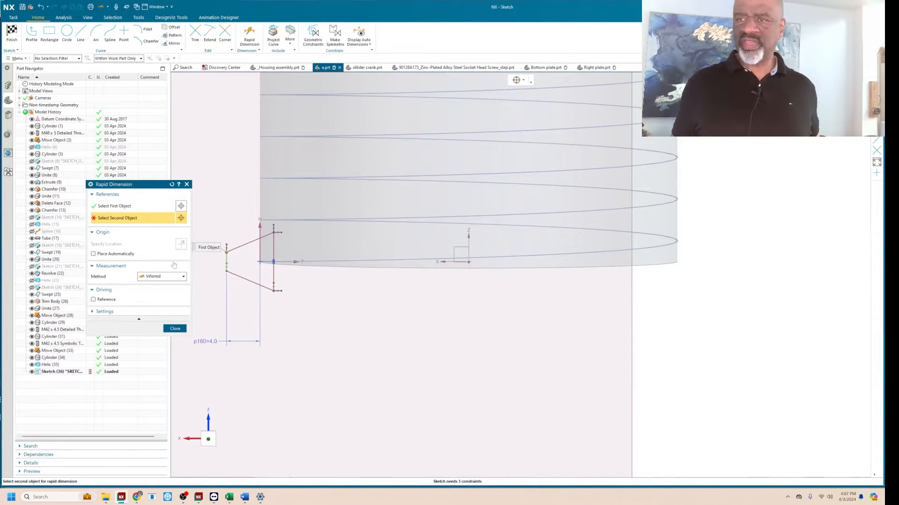
pyautogui.press('Escape')
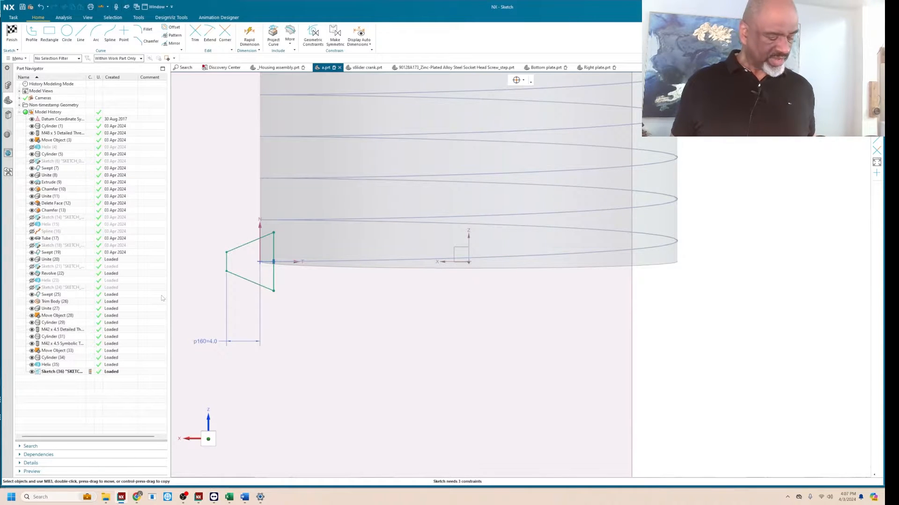
# Dimension the trapezoid's short outer vertical side to 2 mm with Rapid Dimension.
pyautogui.press('d')
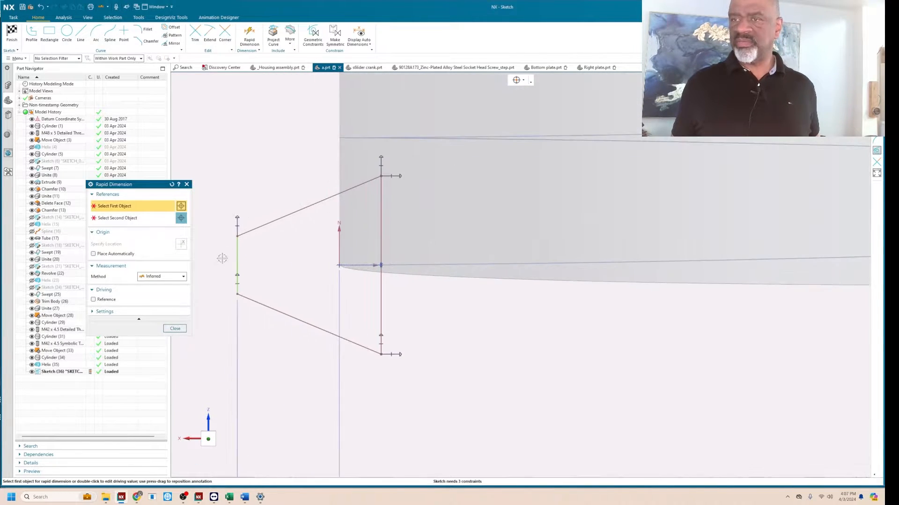
pyautogui.scroll(2, 221, 259)
pyautogui.click(236, 251)
pyautogui.click(212, 264)
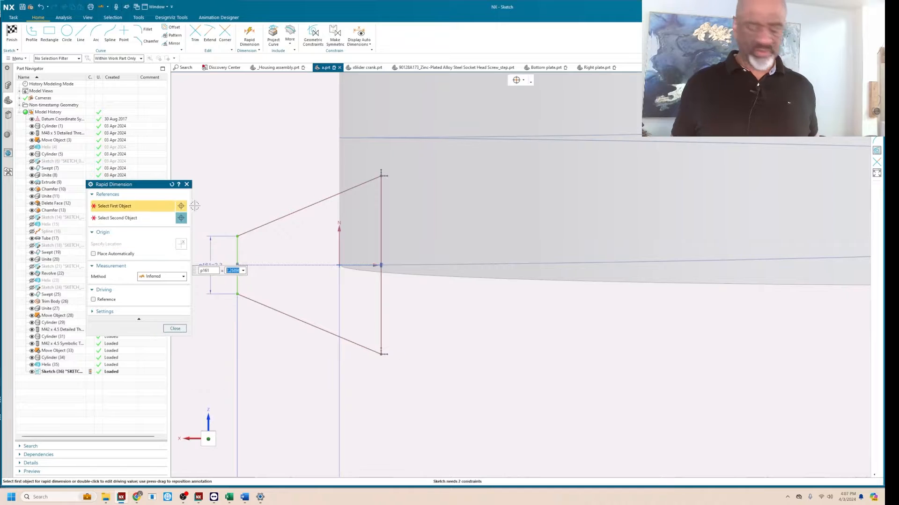
pyautogui.write('2')
pyautogui.press('Return')
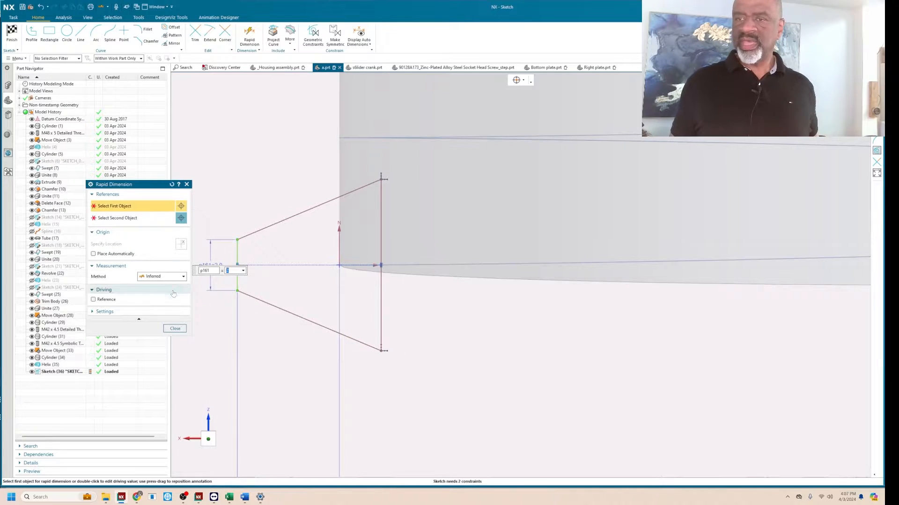
pyautogui.click(178, 329)
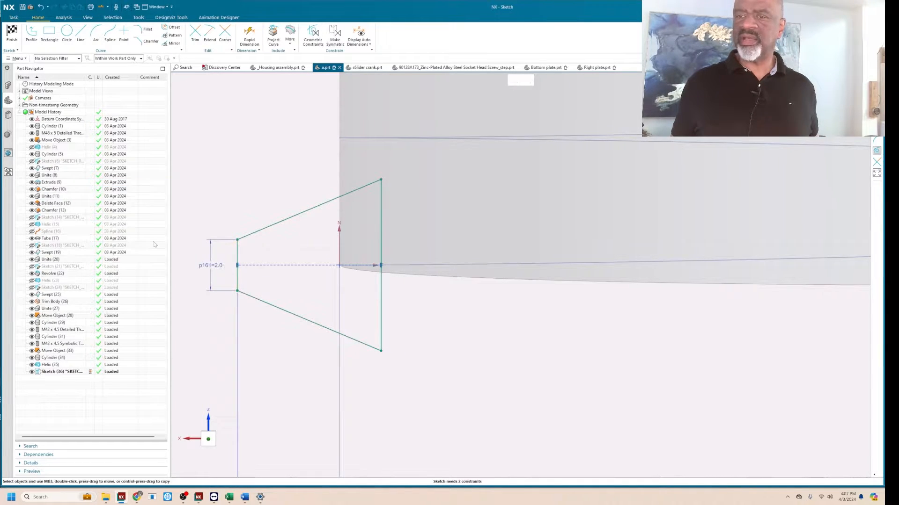
# Sketch a vertical line about 4.4 mm long inside the trapezoid beside the cylinder edge and convert it to a reference line.
pyautogui.click(81, 34)
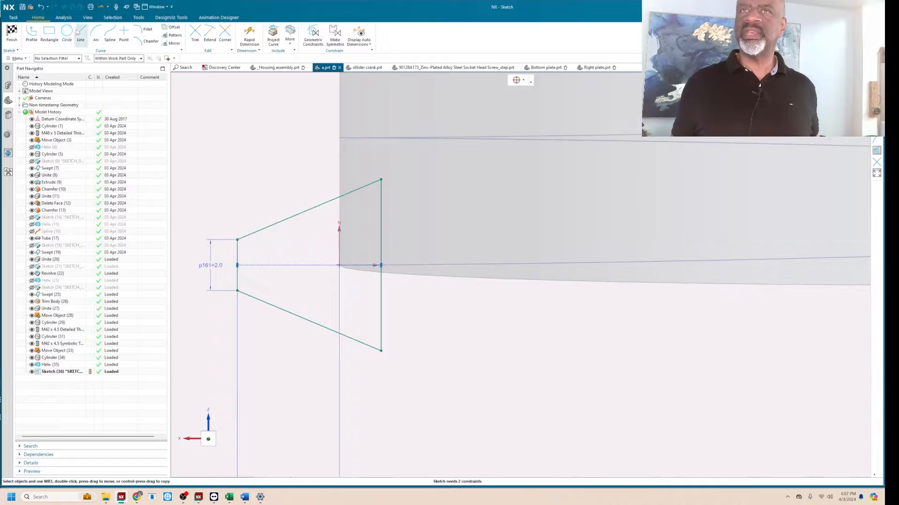
pyautogui.click(332, 321)
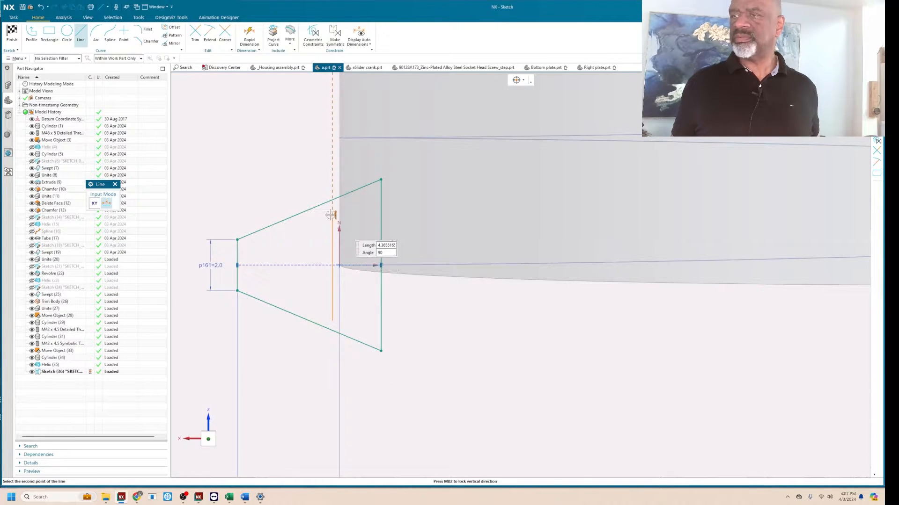
pyautogui.click(333, 210)
pyautogui.press('Escape')
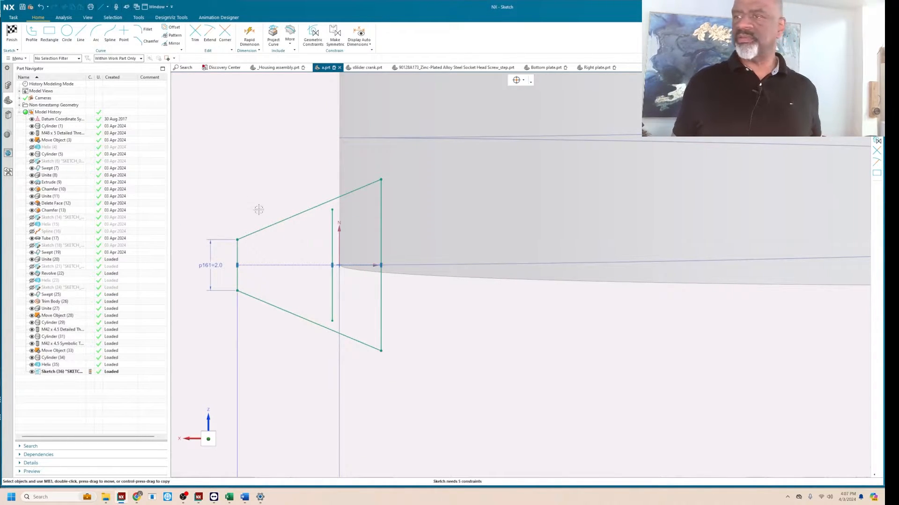
pyautogui.click(331, 227)
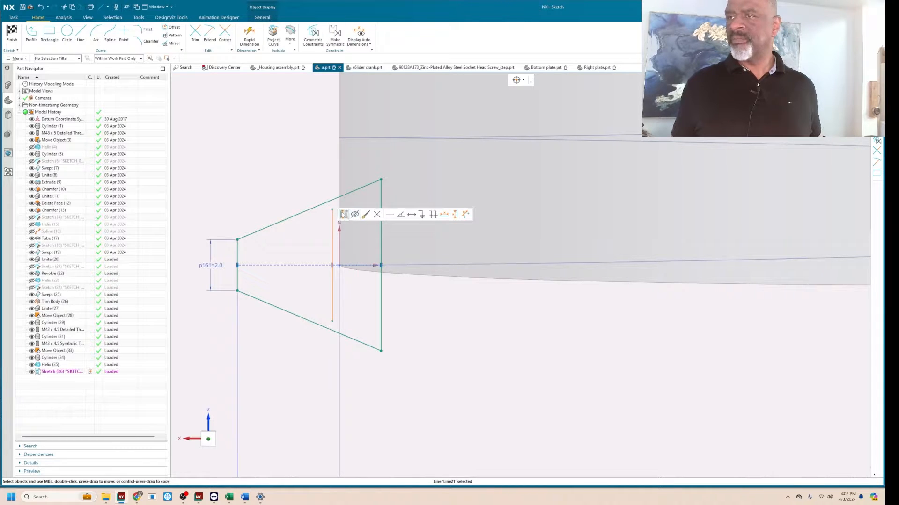
# Constrain the reference line's midpoint to the helix start point and its upper endpoint to the trapezoid's upper slanted side.
pyautogui.press('c')
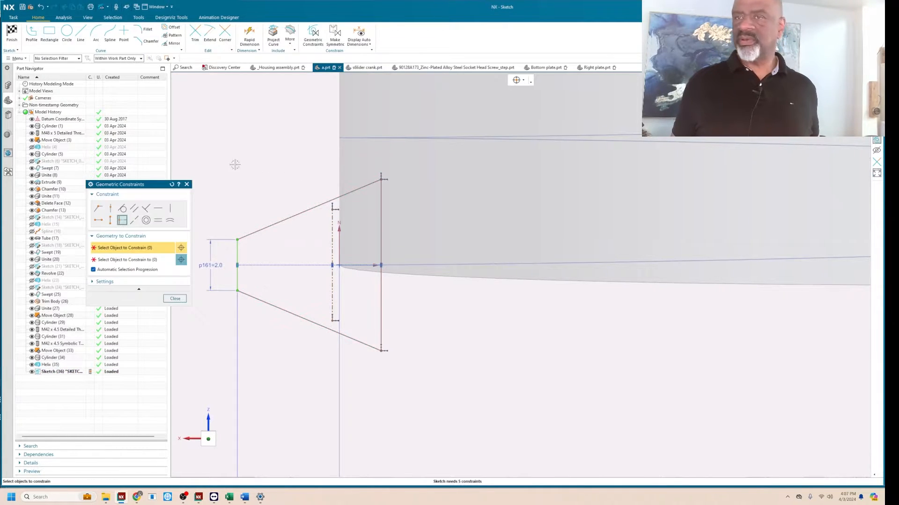
pyautogui.click(339, 266)
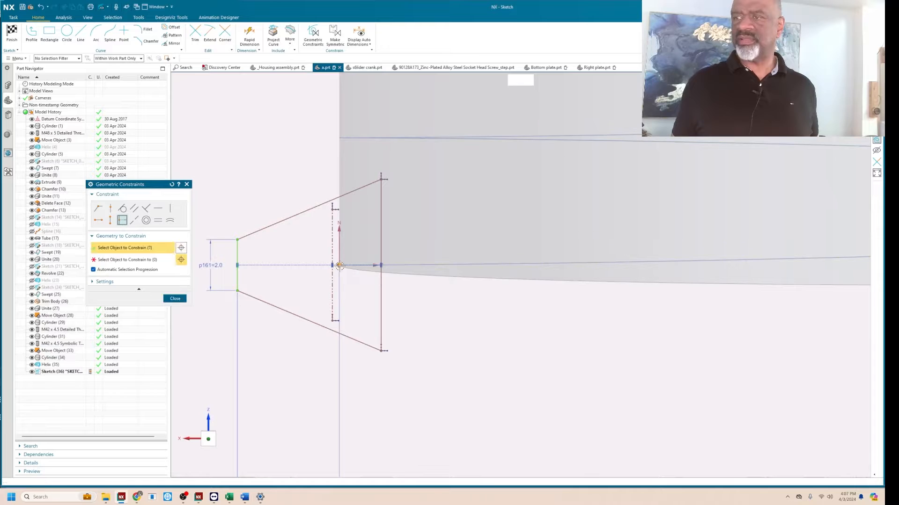
pyautogui.click(333, 246)
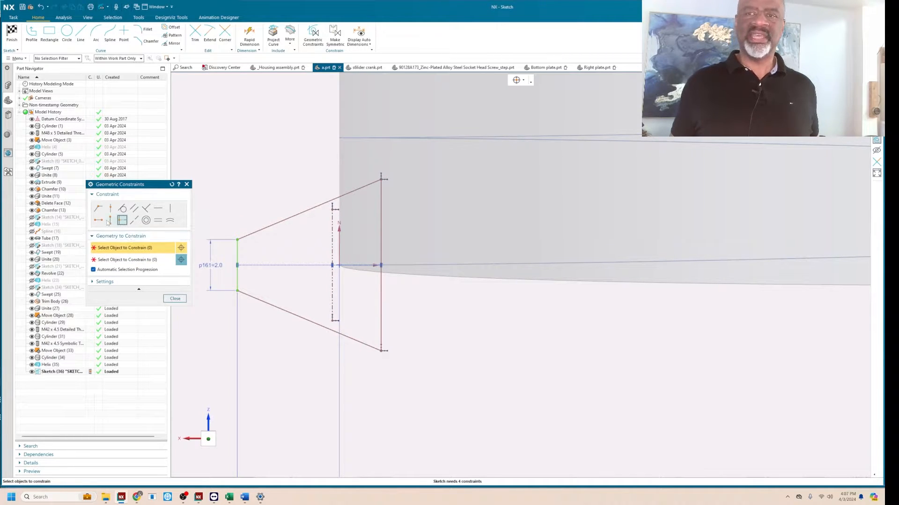
pyautogui.click(135, 221)
pyautogui.click(334, 238)
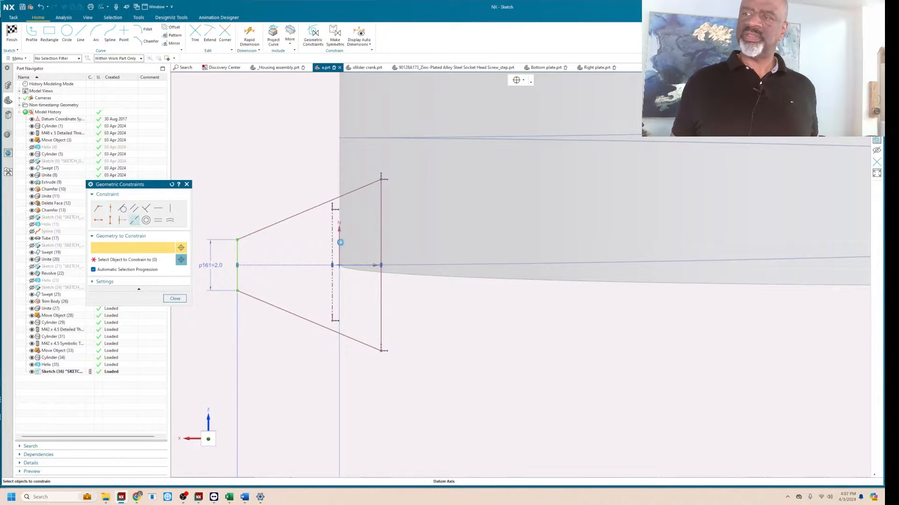
pyautogui.click(339, 266)
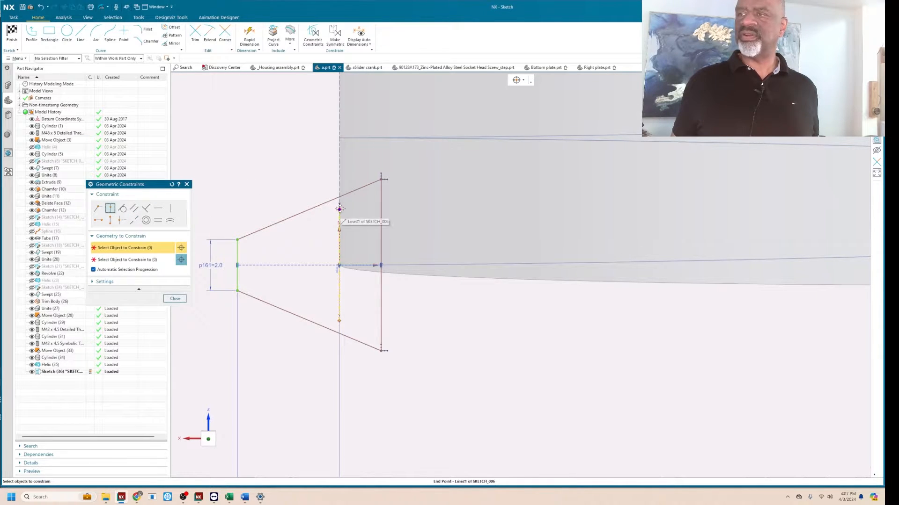
pyautogui.click(351, 192)
pyautogui.click(340, 209)
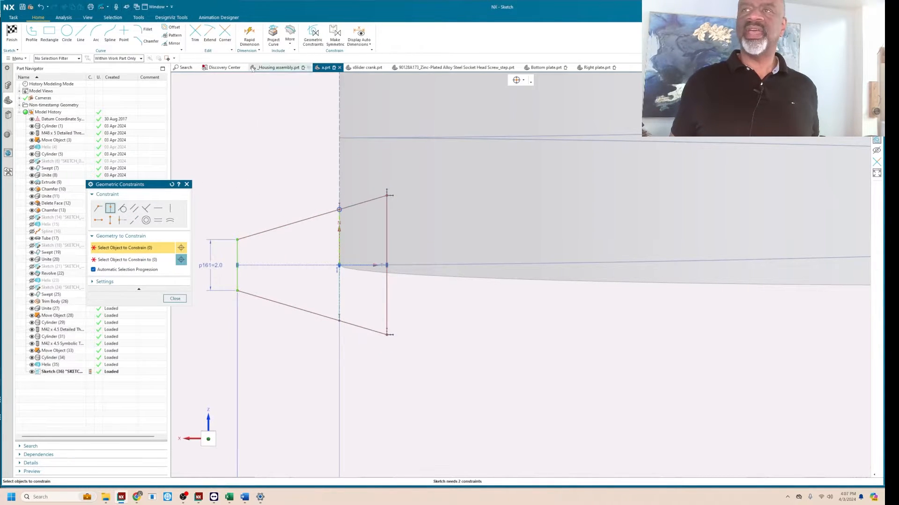
# Dimension the trapezoid's height at the cylinder edge, along the vertical reference line, to 4 mm.
pyautogui.click(249, 33)
pyautogui.click(339, 210)
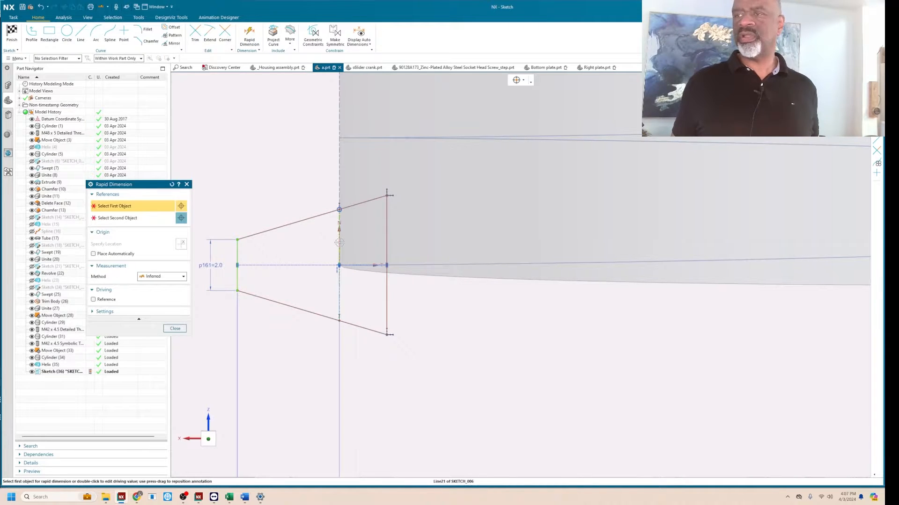
pyautogui.click(340, 321)
pyautogui.click(316, 255)
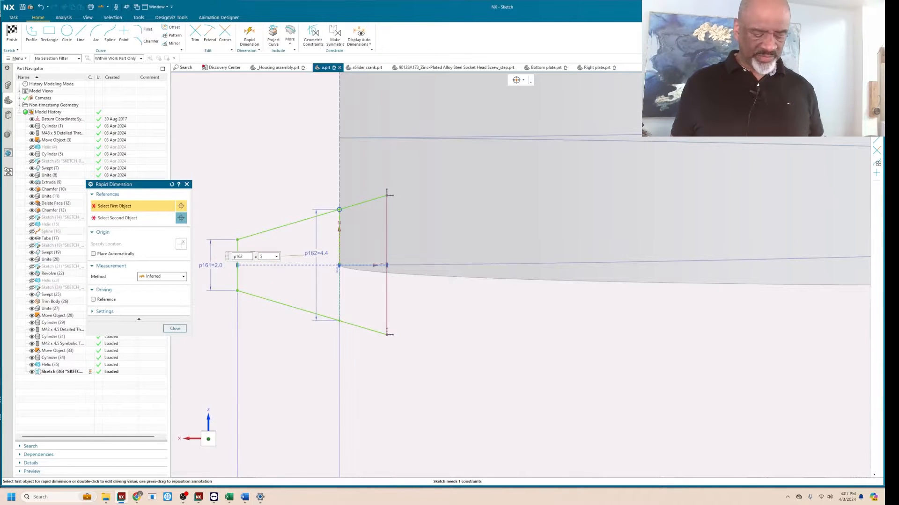
pyautogui.write('5')
pyautogui.press('Return')
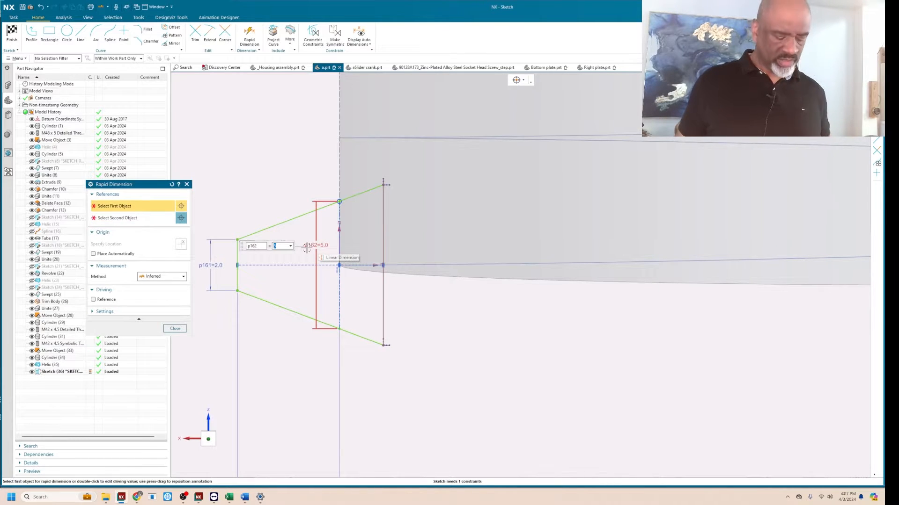
pyautogui.write('4')
pyautogui.press('Return')
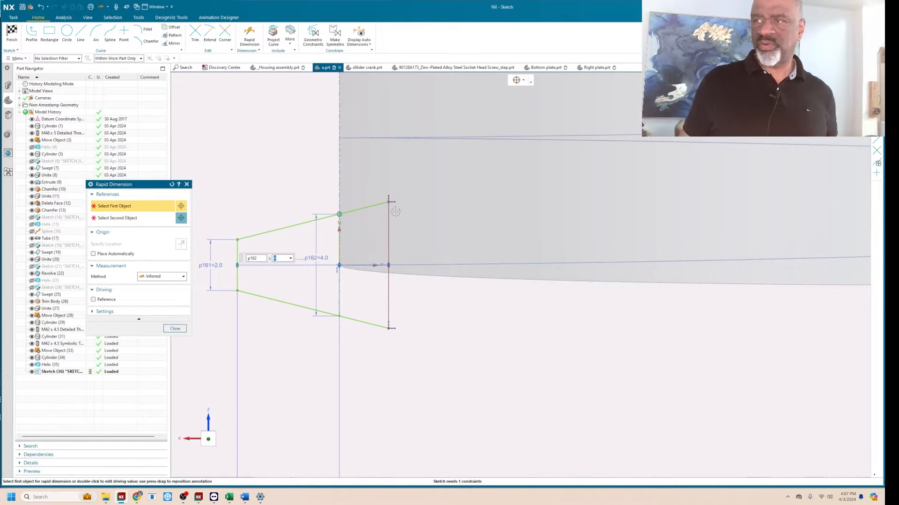
pyautogui.click(174, 328)
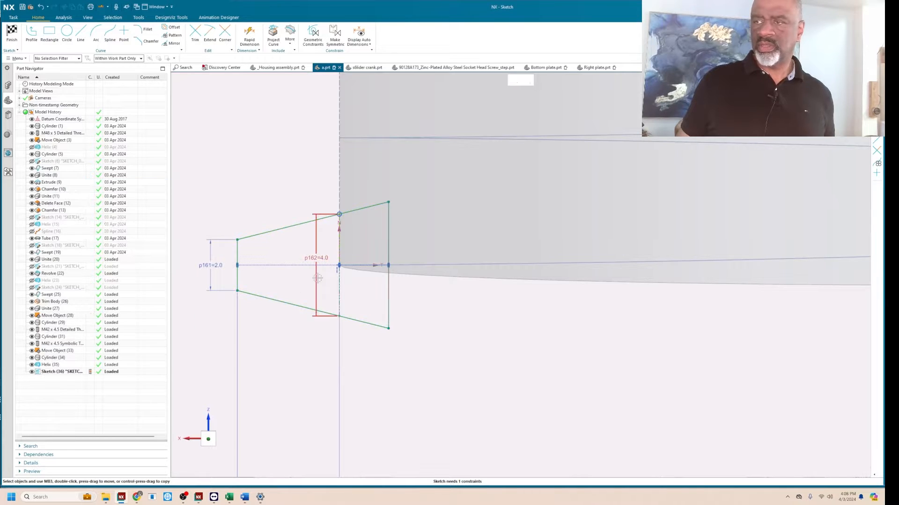
# Move the trapezoid's inner side nearer the cylinder edge and its horizontal dimension close beneath the profile, and finish the sketch.
pyautogui.moveTo(388, 219); pyautogui.dragTo(359, 222)
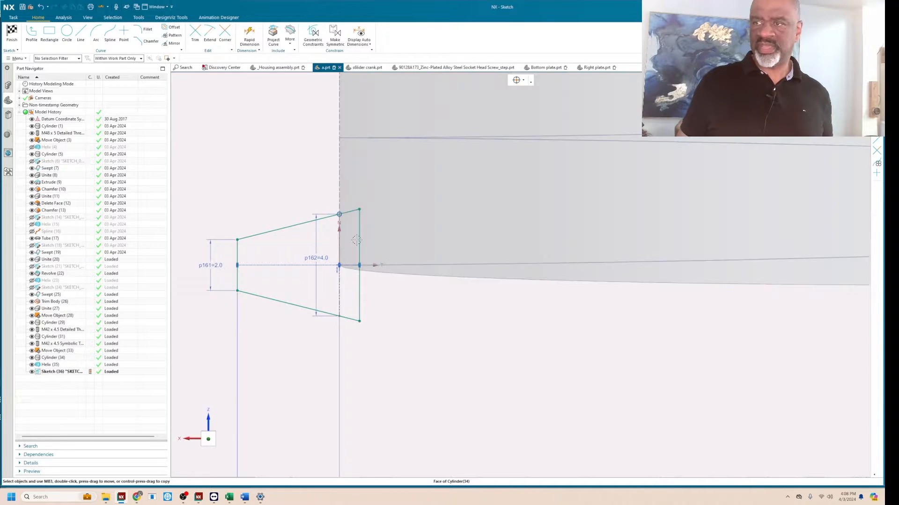
pyautogui.scroll(-2, 295, 286)
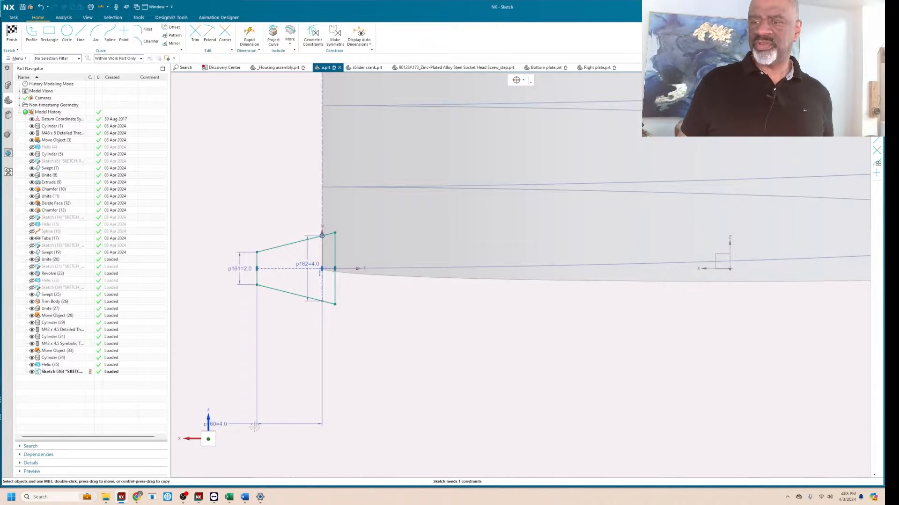
pyautogui.moveTo(222, 420); pyautogui.dragTo(295, 320)
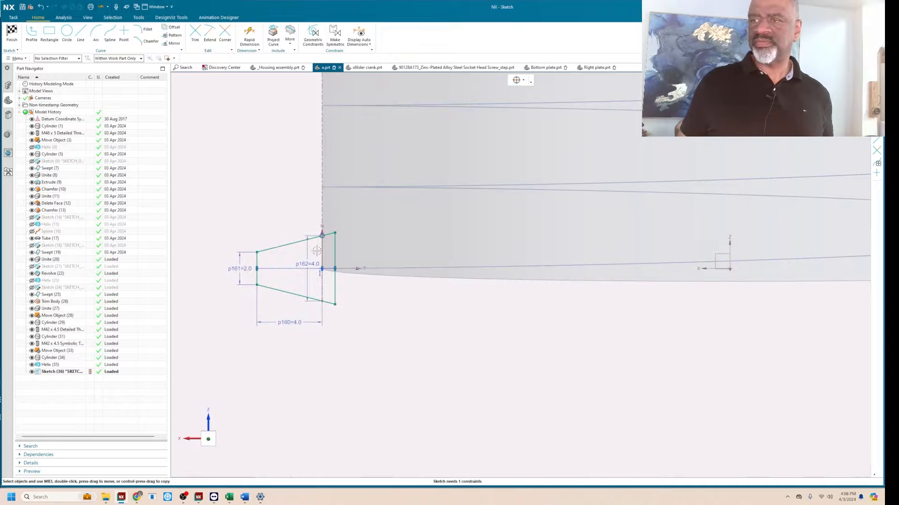
pyautogui.click(12, 33)
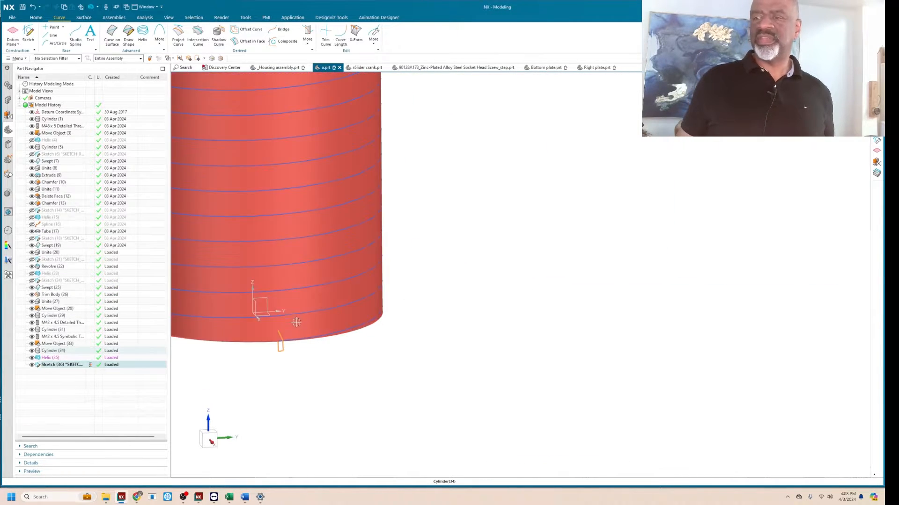
# Try to sweep the trapezoid profile along the helix as a solid with Sweep Along Guide.
pyautogui.scroll(-3, 317, 359)
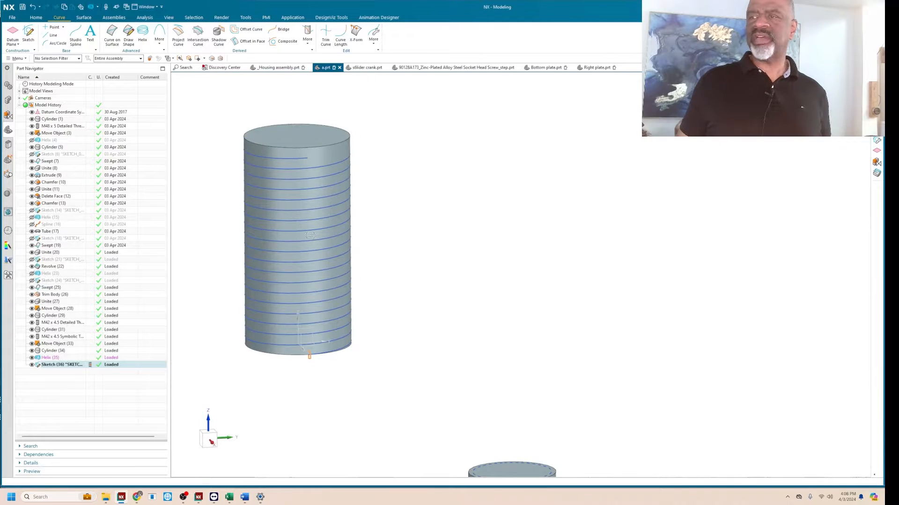
pyautogui.click(82, 18)
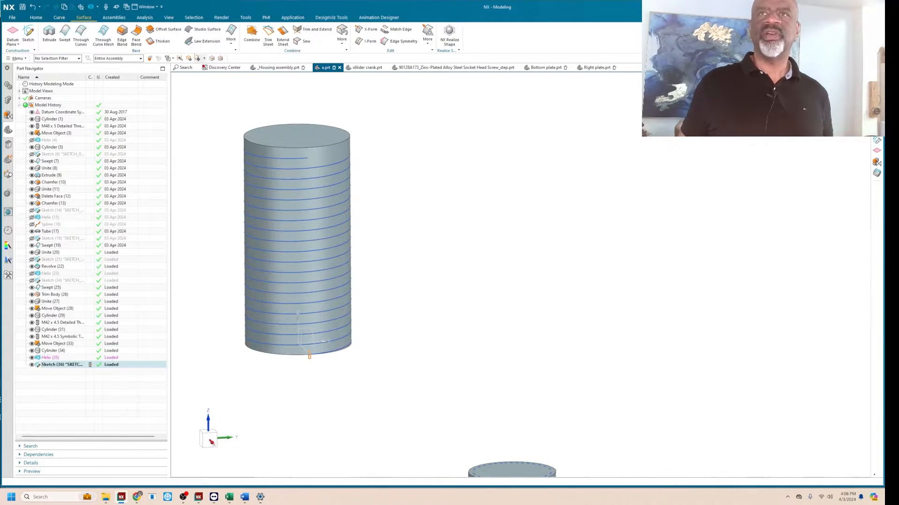
pyautogui.click(232, 35)
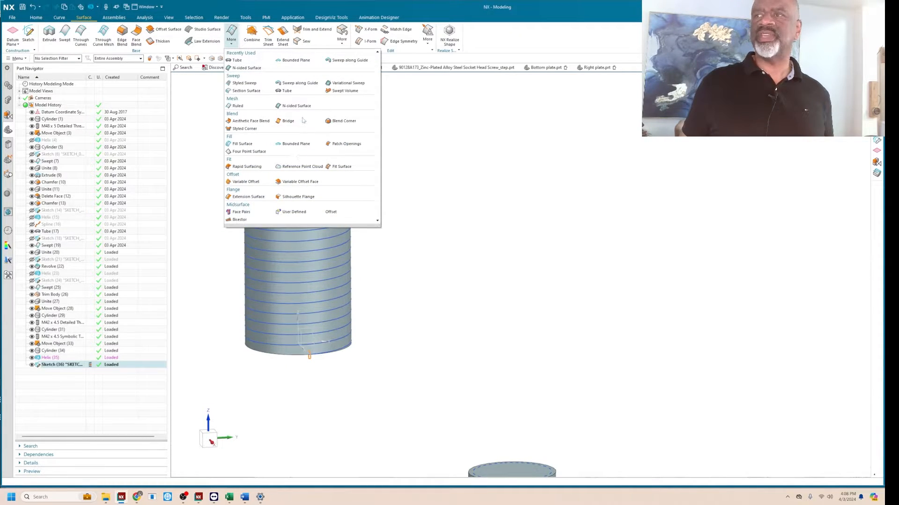
pyautogui.click(299, 83)
pyautogui.scroll(-5, 301, 373)
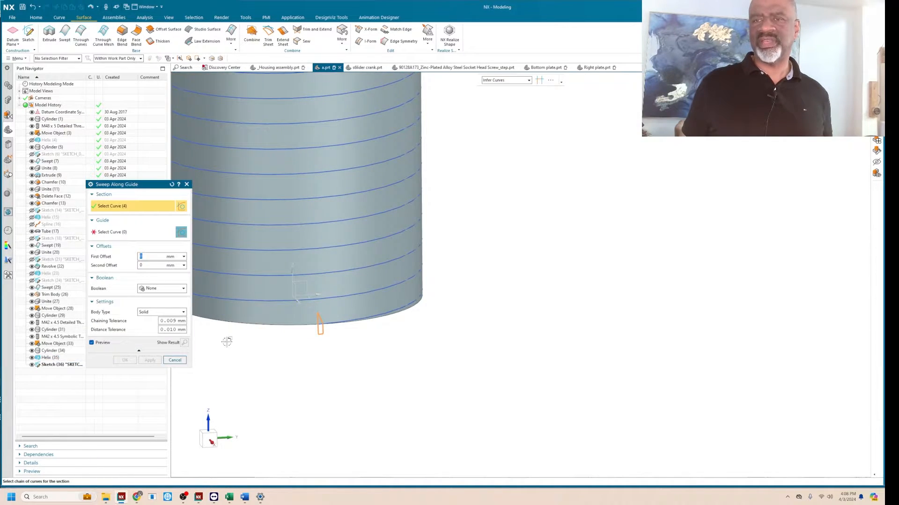
pyautogui.click(106, 232)
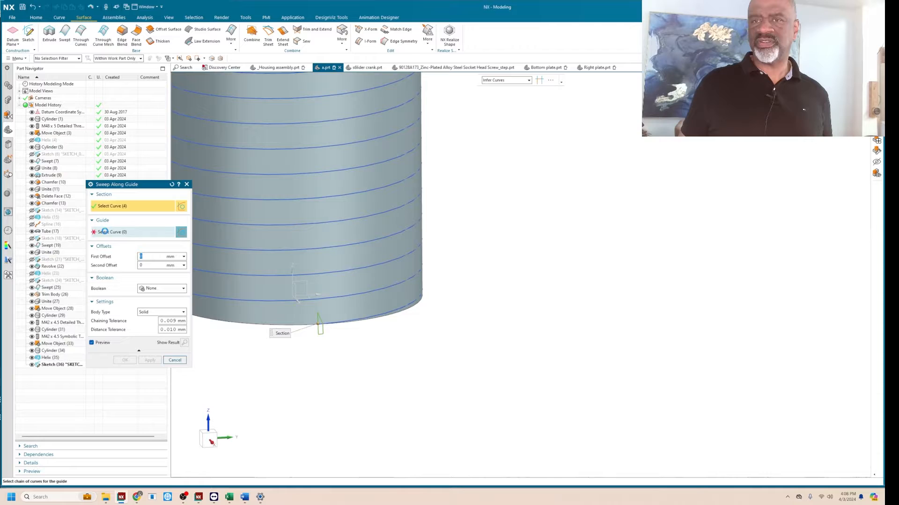
pyautogui.click(353, 325)
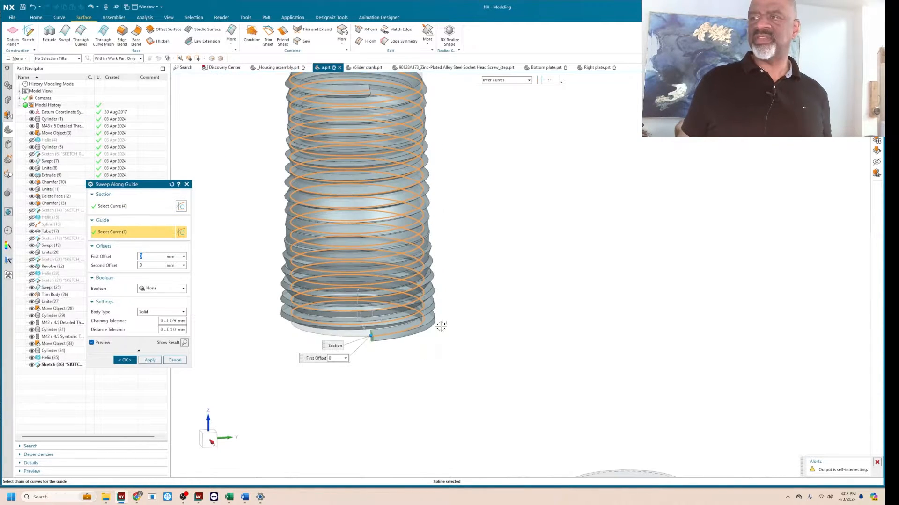
pyautogui.moveTo(547, 256)
pyautogui.mouseDown(button='middle')
pyautogui.moveTo(545, 243)
pyautogui.moveTo(544, 261)
pyautogui.mouseUp(button='middle')
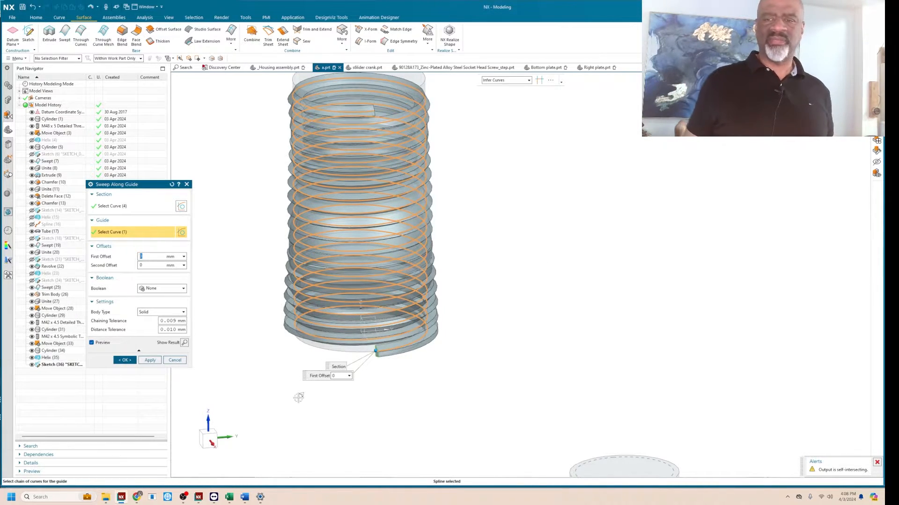
pyautogui.click(175, 361)
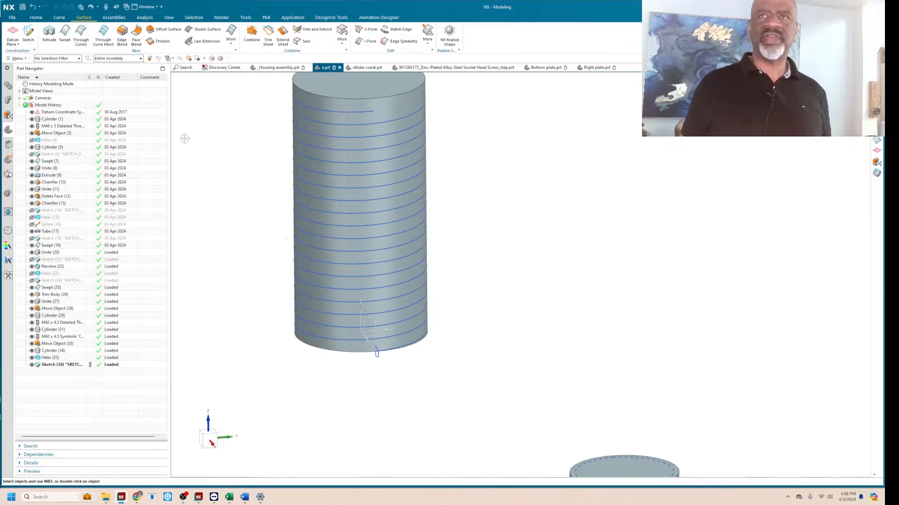
# Start a Swept feature with the four trapezoid curves as the section and the helix around the cylinder as the guide.
pyautogui.click(65, 32)
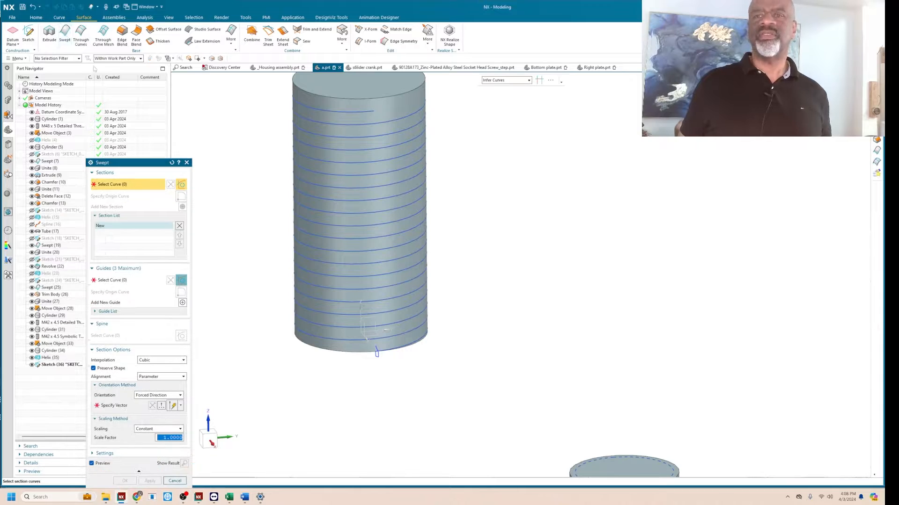
pyautogui.scroll(5, 389, 365)
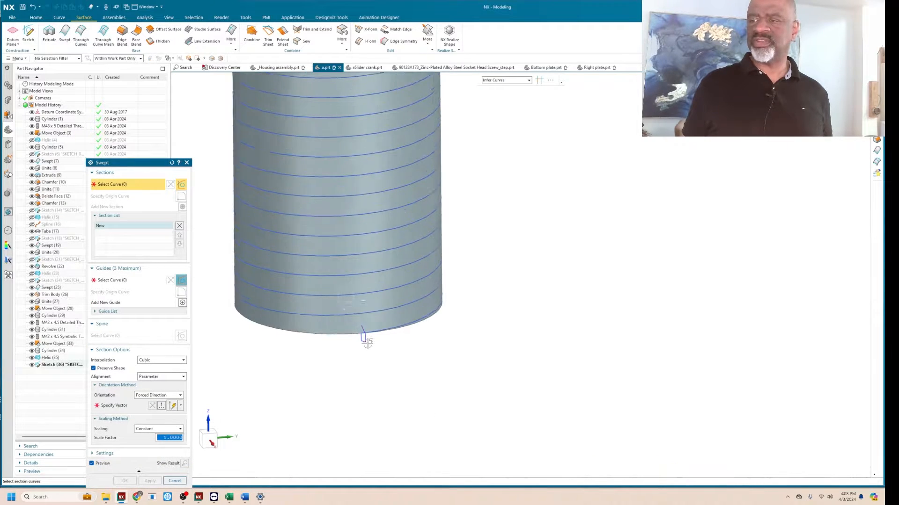
pyautogui.click(359, 326)
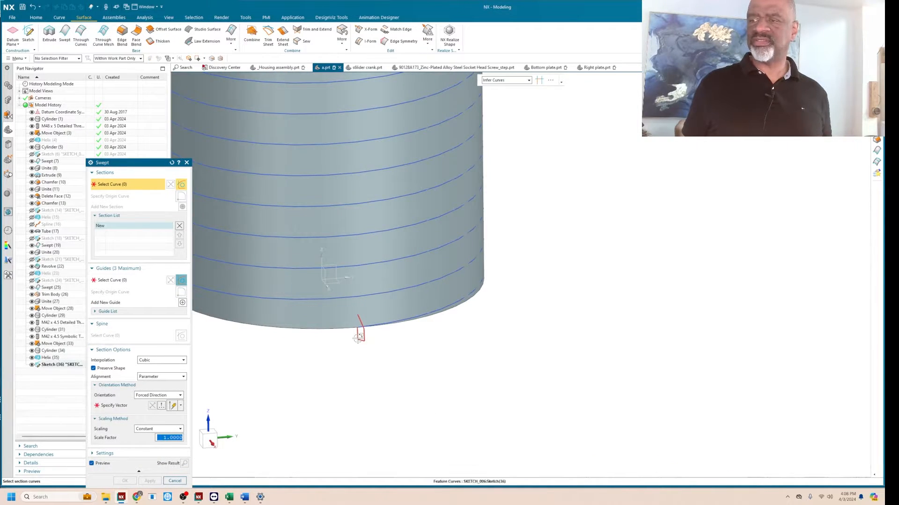
pyautogui.click(107, 280)
pyautogui.click(444, 306)
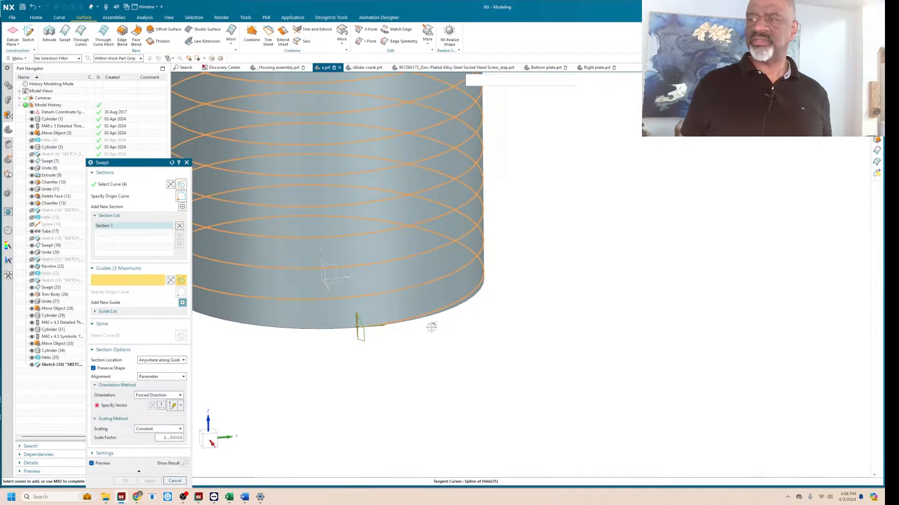
# Set the sweep's forced-direction vector to the vertical Z axis.
pyautogui.scroll(-4, 437, 354)
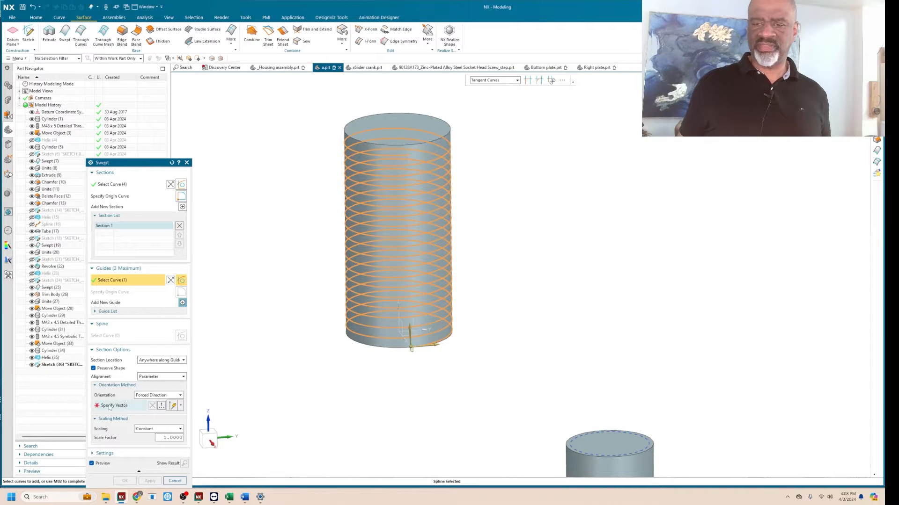
pyautogui.click(108, 408)
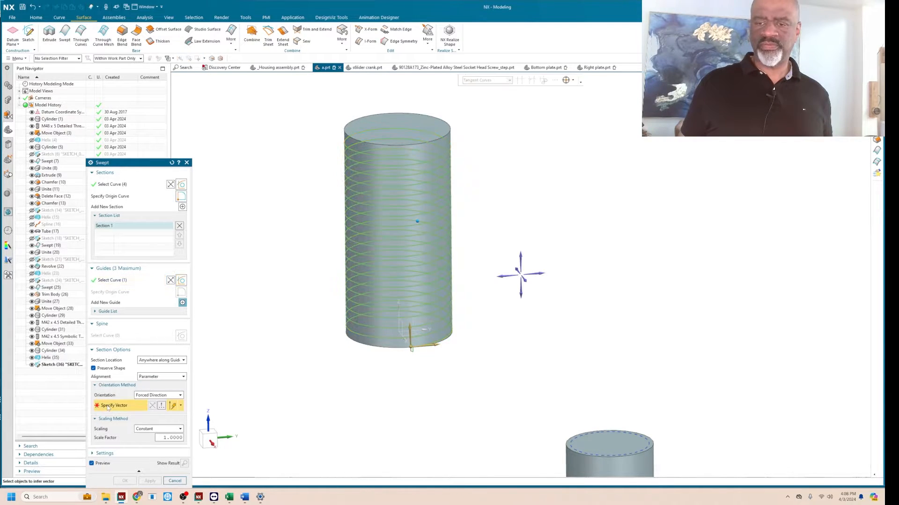
pyautogui.click(520, 254)
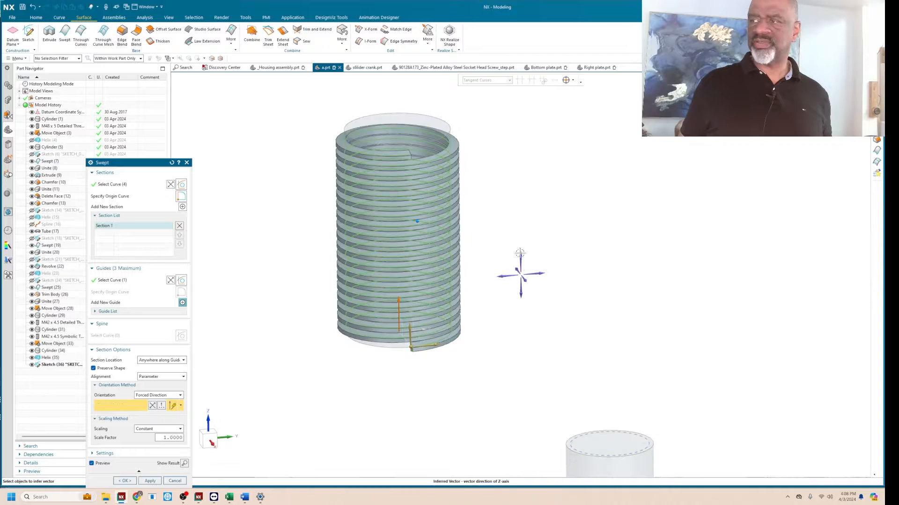
# Examine the thread preview around the cylinder and the trapezoidal end at the base of the helix.
pyautogui.scroll(1, 474, 162)
pyautogui.scroll(1, 474, 162)
pyautogui.moveTo(474, 186); pyautogui.dragTo(471, 169, button='middle')
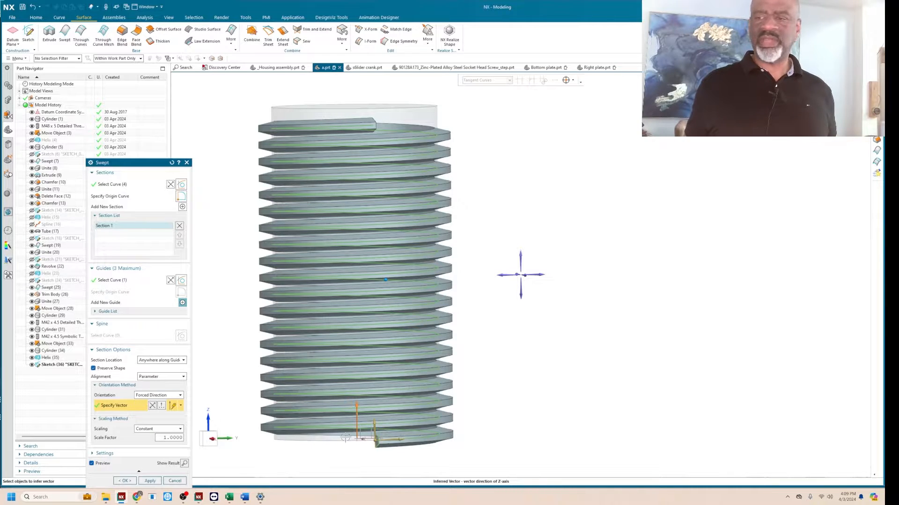
pyautogui.scroll(5, 391, 455)
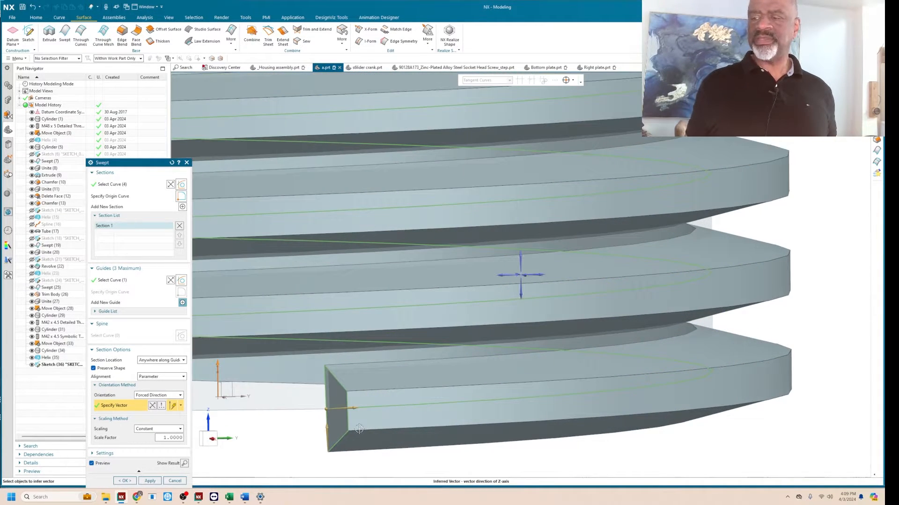
pyautogui.moveTo(389, 444); pyautogui.dragTo(391, 418, button='middle')
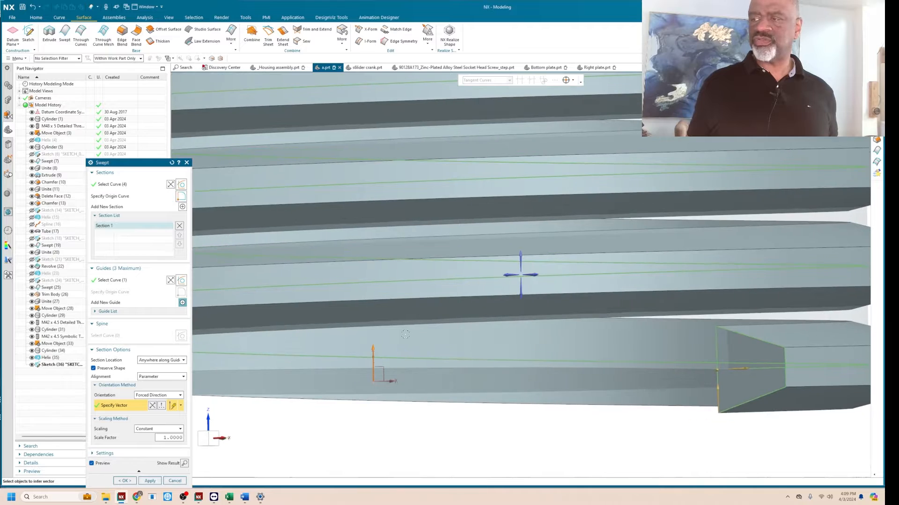
pyautogui.scroll(-4, 333, 325)
pyautogui.scroll(3, 595, 309)
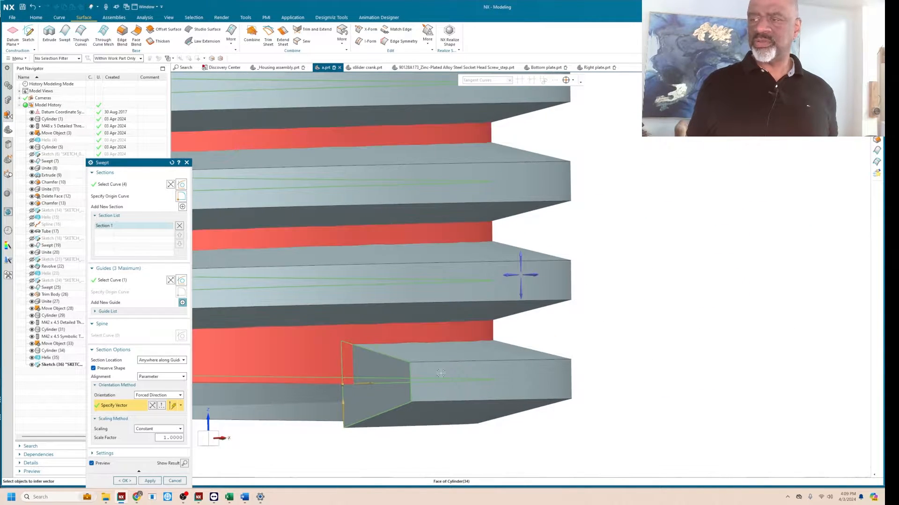
pyautogui.scroll(3, 409, 342)
pyautogui.scroll(-1, 408, 342)
# Compare the swept profile's outer corners with Preserve Shape turned off, and turn Preserve Shape back on.
pyautogui.scroll(2, 374, 318)
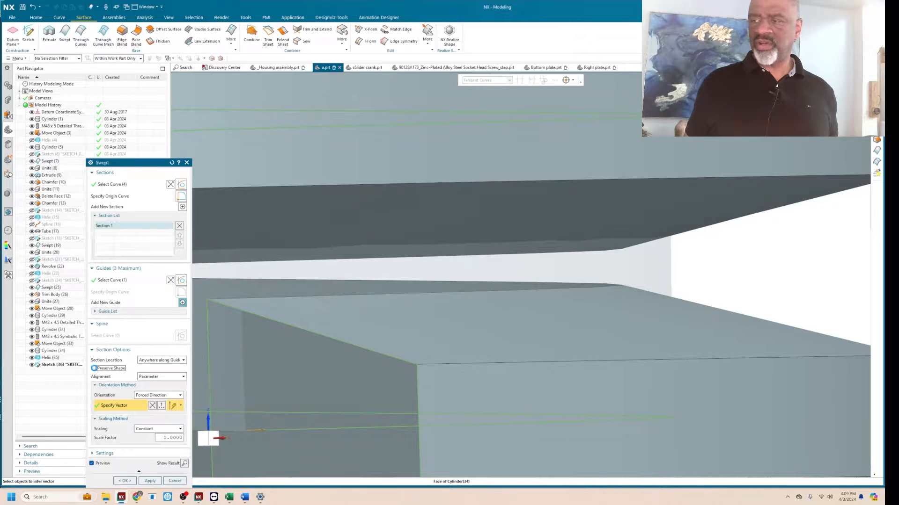
pyautogui.scroll(3, 397, 363)
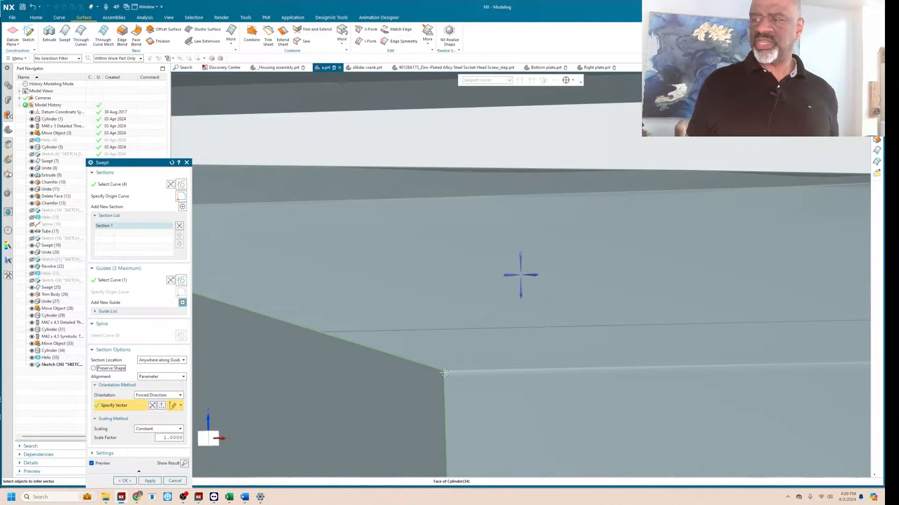
pyautogui.scroll(-3, 416, 360)
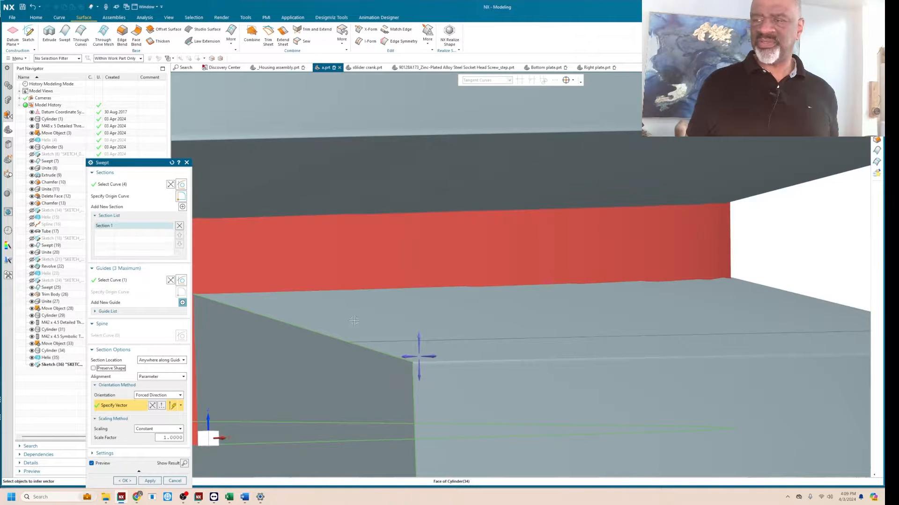
pyautogui.scroll(-3, 356, 344)
pyautogui.scroll(5, 373, 244)
pyautogui.scroll(3, 320, 314)
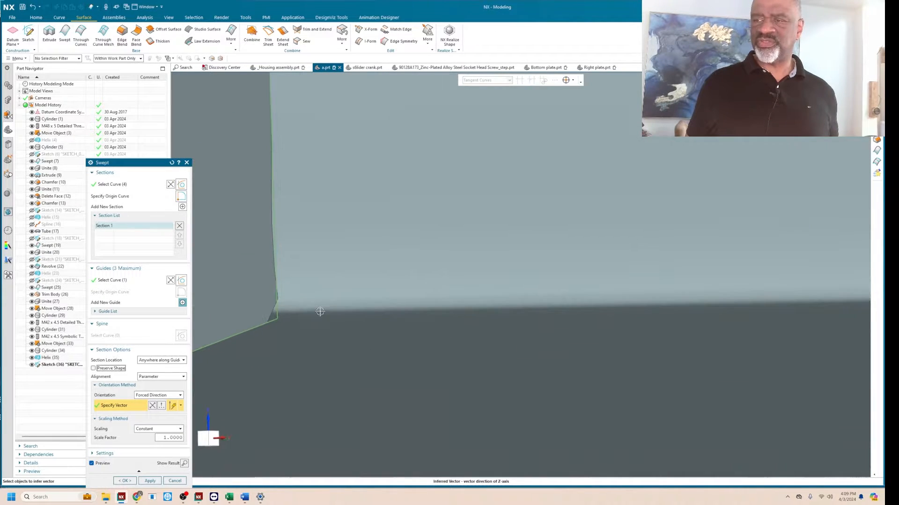
pyautogui.scroll(-7, 341, 328)
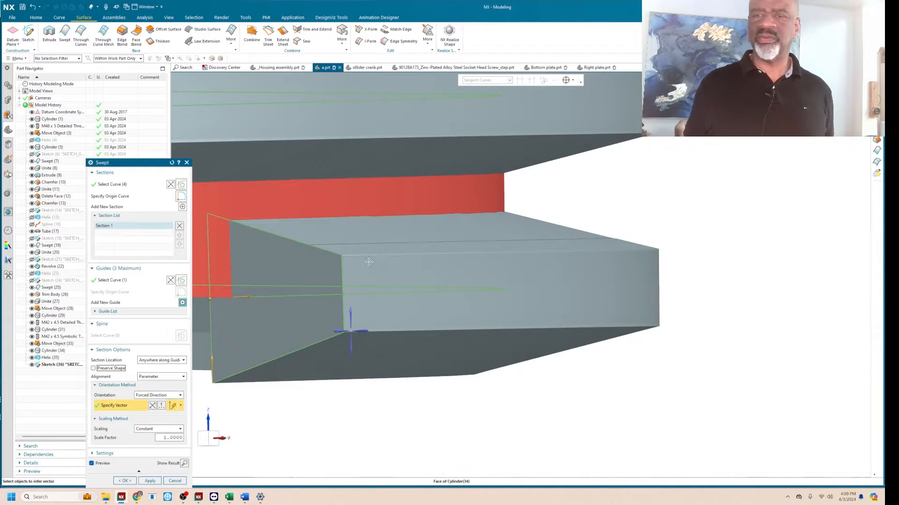
pyautogui.scroll(1, 339, 250)
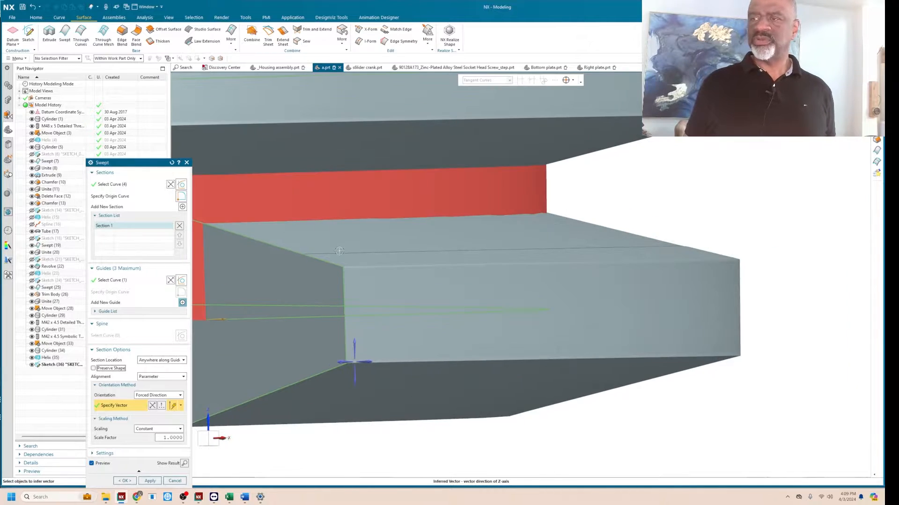
pyautogui.scroll(3, 339, 250)
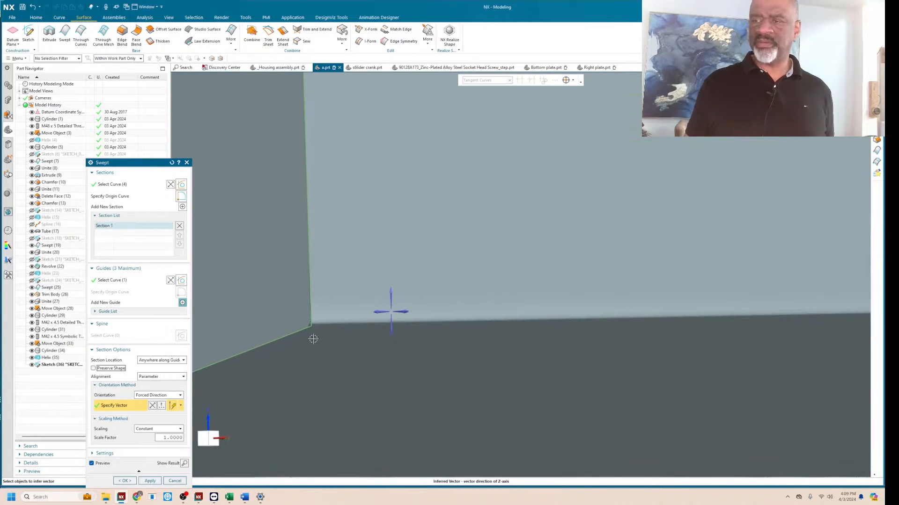
pyautogui.click(93, 368)
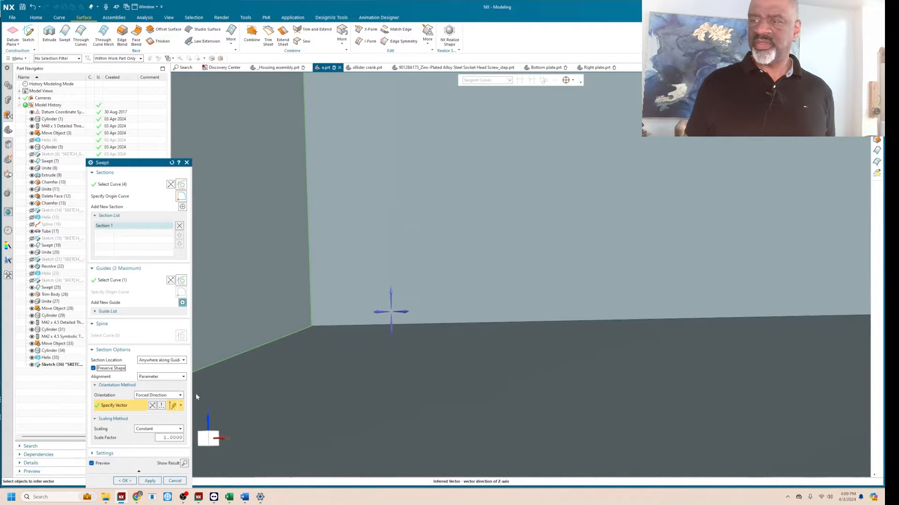
# Check the thread's start profile in the preview and create the swept body with Preserve Shape on.
pyautogui.scroll(-5, 327, 325)
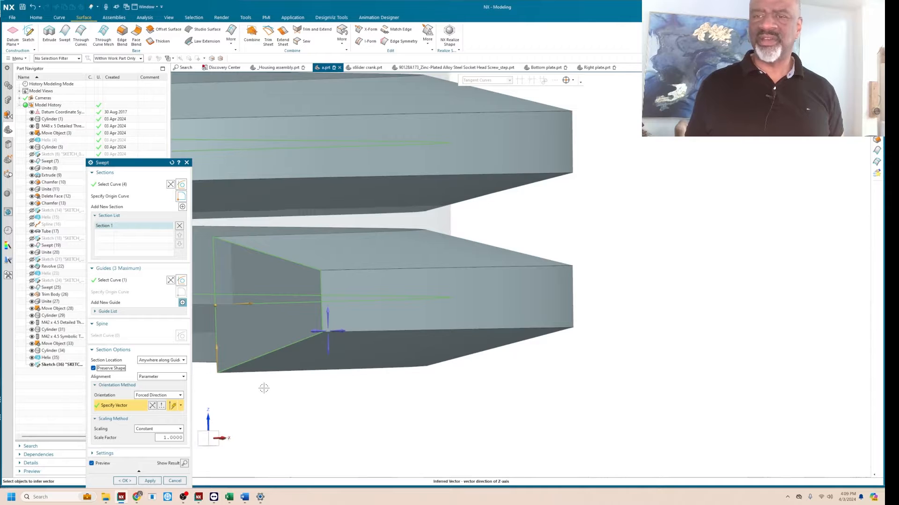
pyautogui.scroll(-3, 271, 308)
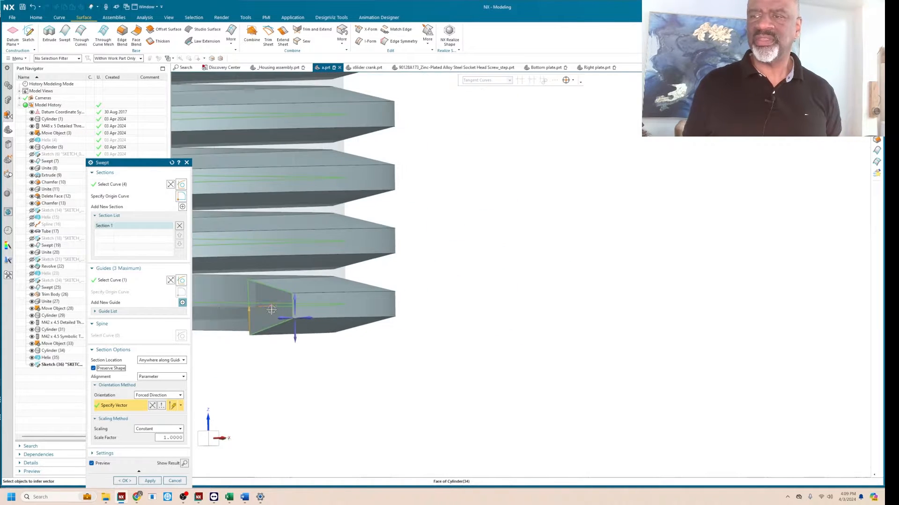
pyautogui.moveTo(282, 359); pyautogui.dragTo(284, 360, button='middle')
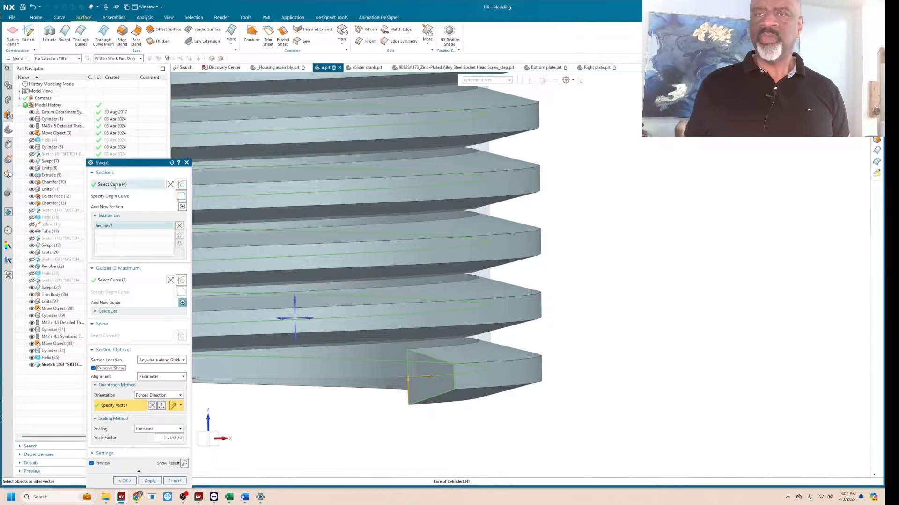
pyautogui.moveTo(135, 164); pyautogui.dragTo(155, 92)
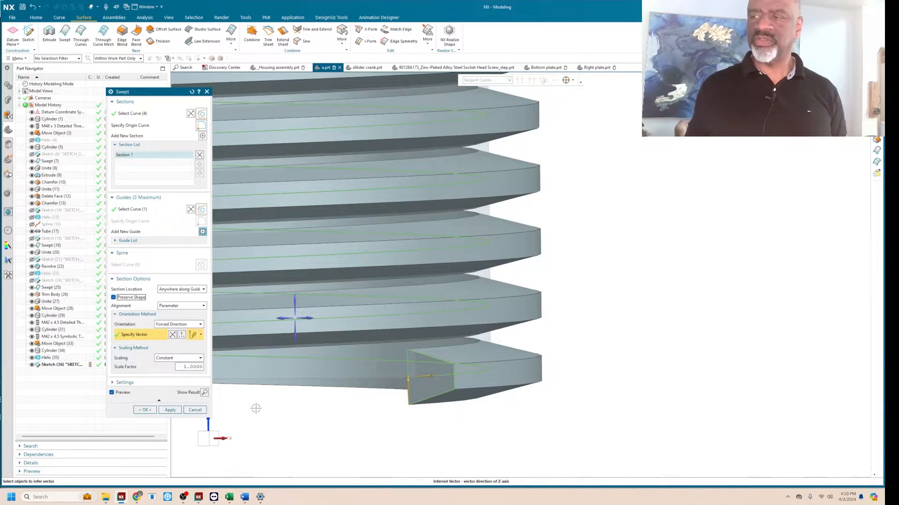
pyautogui.click(145, 410)
# Unite the swept thread with the cylinder, using the cylinder as the target body.
pyautogui.scroll(-6, 363, 413)
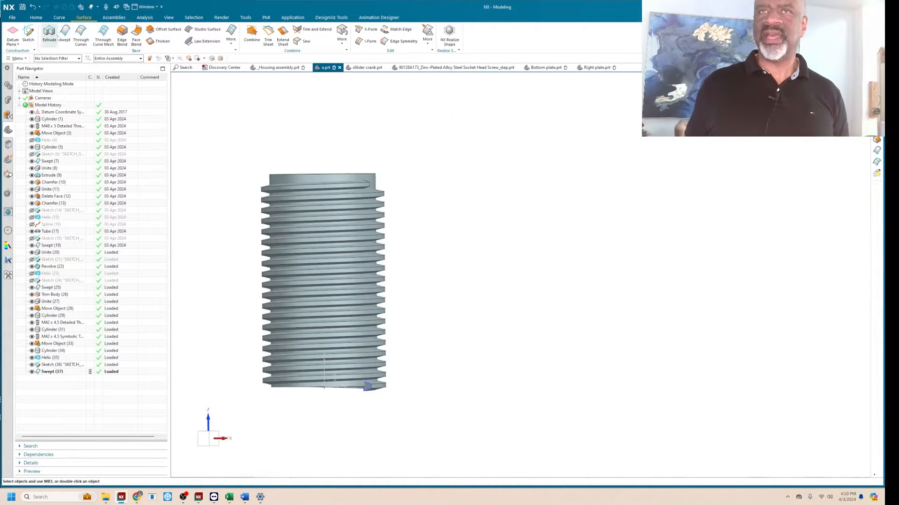
pyautogui.click(36, 18)
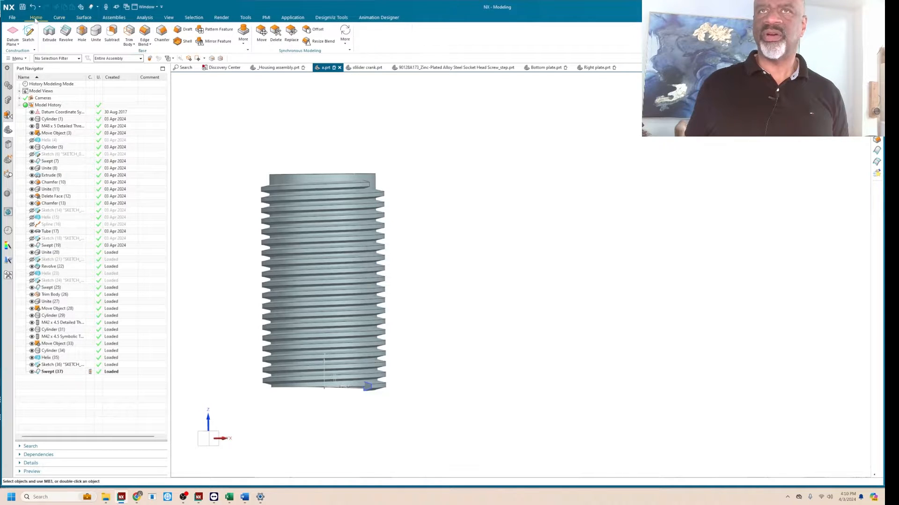
pyautogui.click(96, 36)
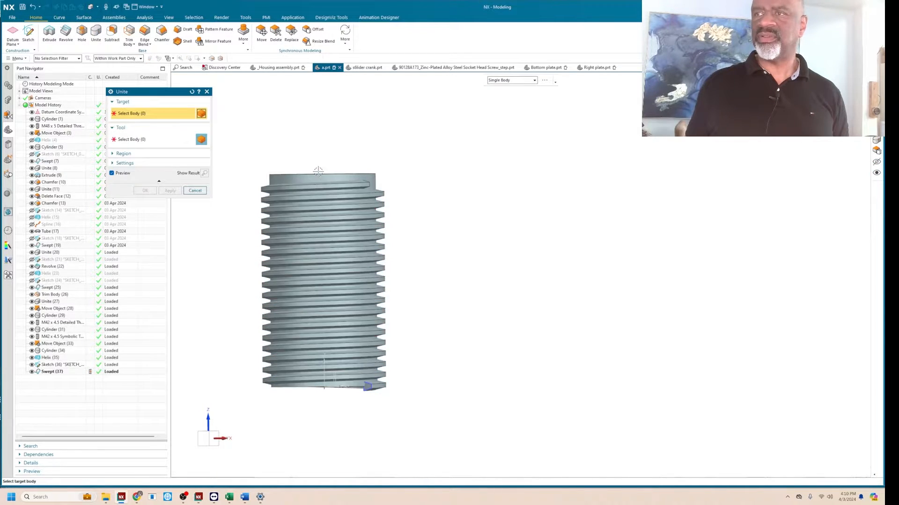
pyautogui.click(322, 185)
pyautogui.click(317, 188)
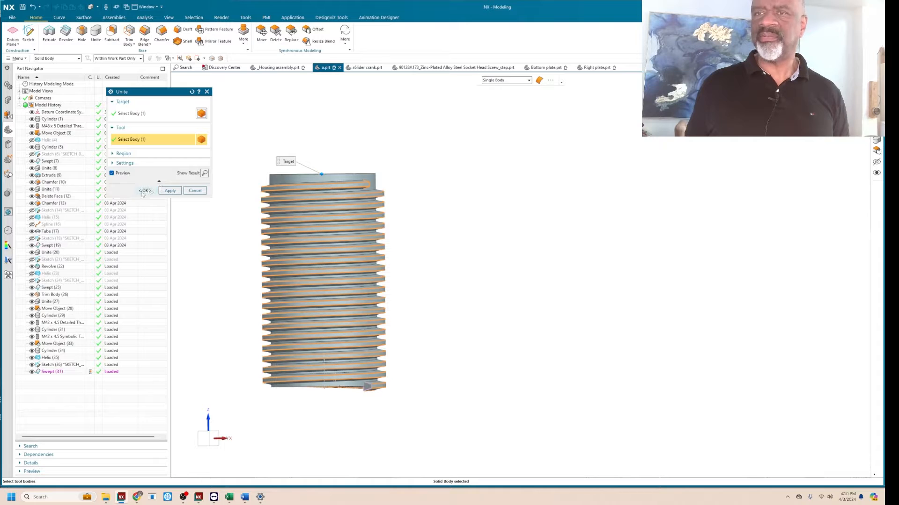
pyautogui.click(145, 190)
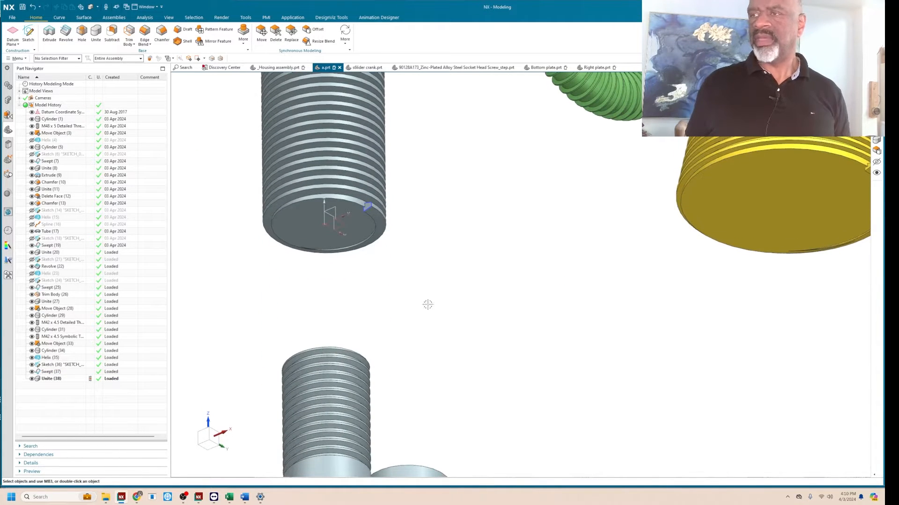
# Trim the thread overhanging the base of the united body with a new plane on the cylinder's bottom face.
pyautogui.scroll(5, 356, 213)
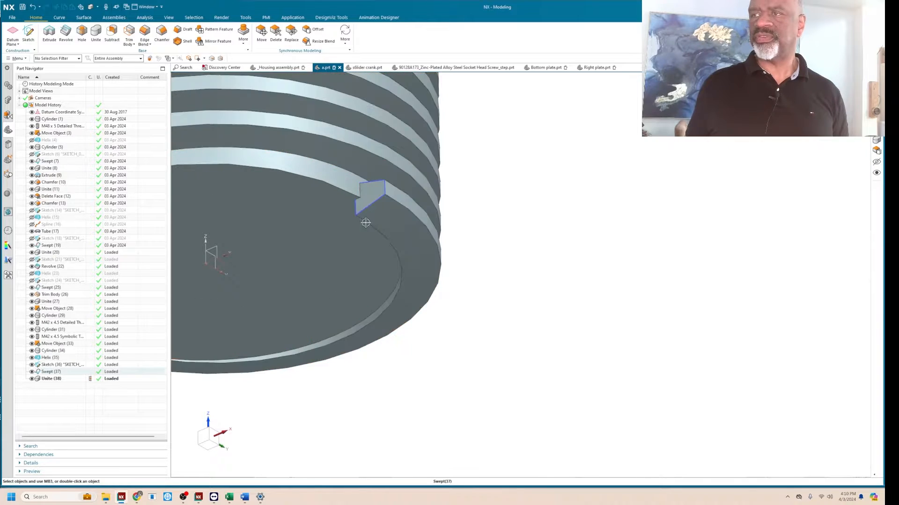
pyautogui.scroll(-4, 374, 213)
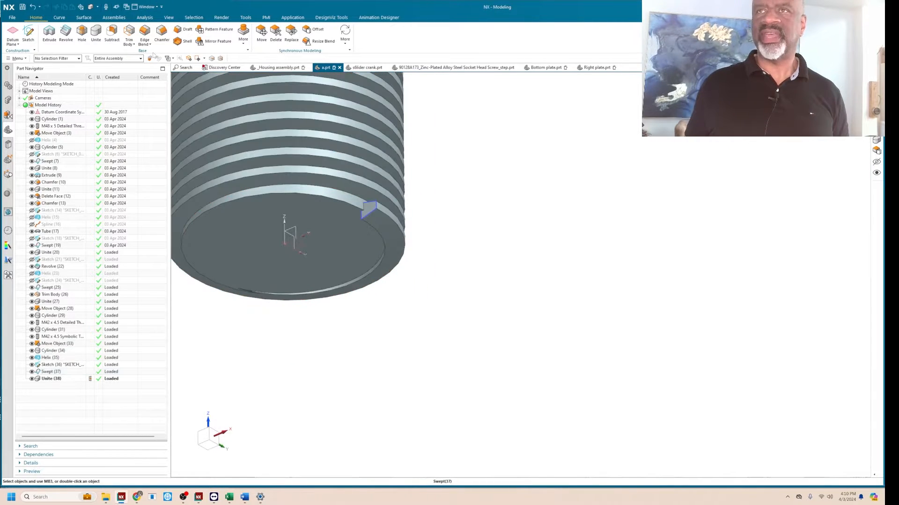
pyautogui.click(128, 34)
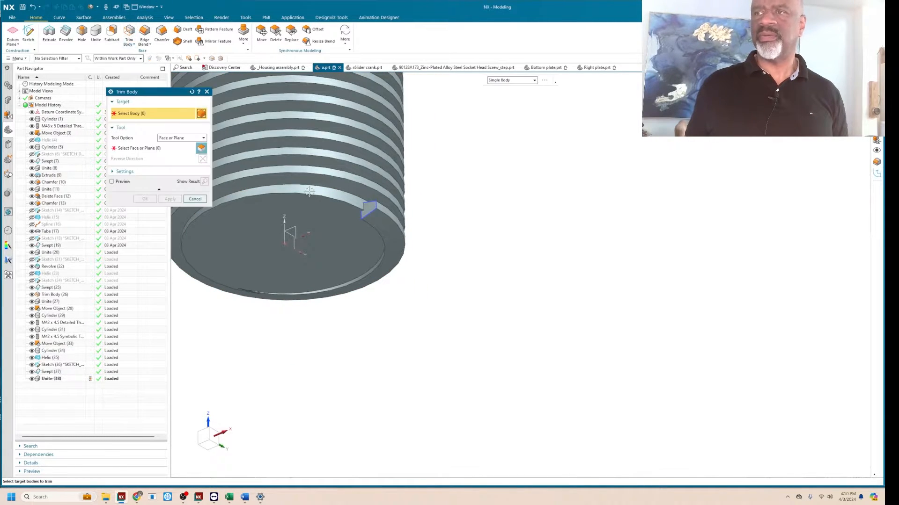
pyautogui.click(317, 155)
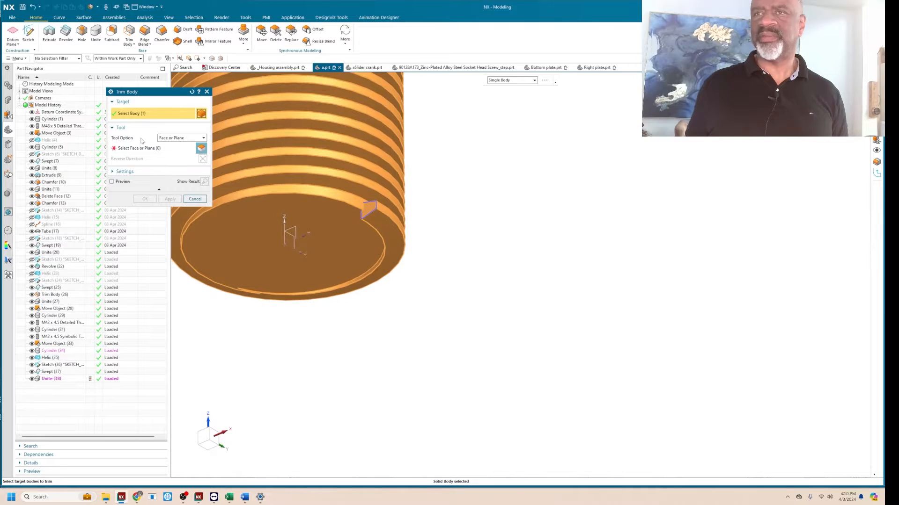
pyautogui.click(169, 139)
pyautogui.click(171, 151)
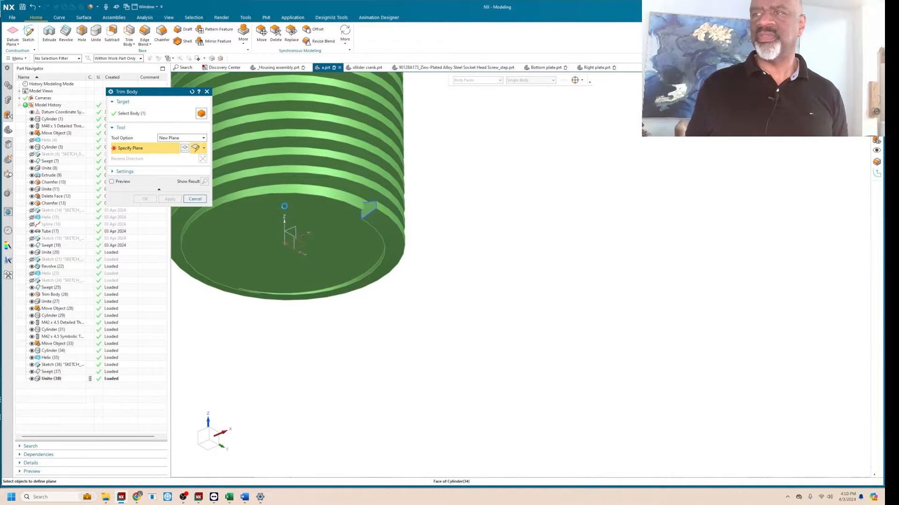
pyautogui.click(258, 245)
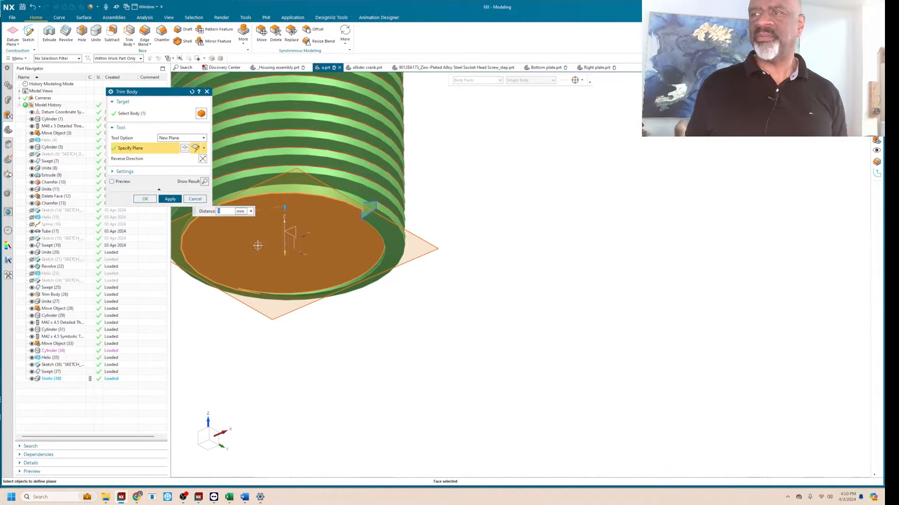
pyautogui.click(145, 199)
pyautogui.scroll(1, 368, 228)
pyautogui.scroll(-3, 366, 214)
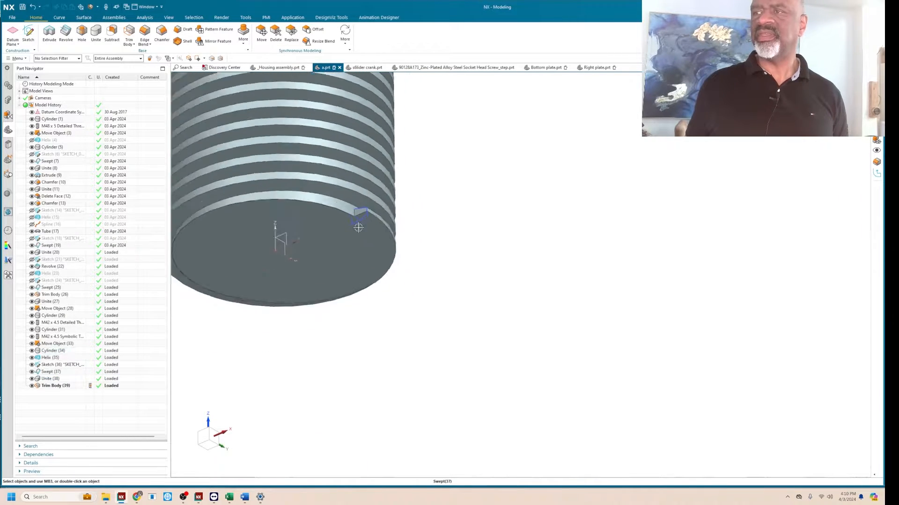
pyautogui.scroll(-2, 366, 214)
pyautogui.scroll(-2, 374, 230)
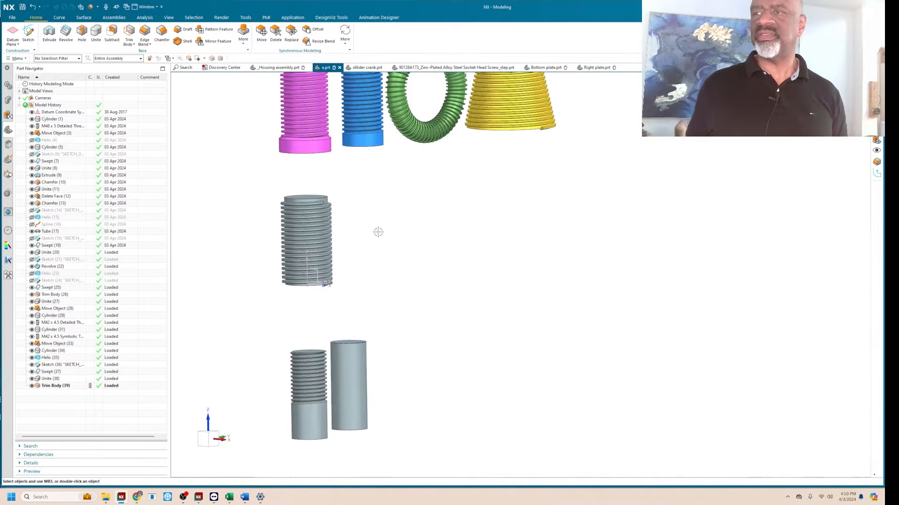
pyautogui.scroll(1, 377, 230)
pyautogui.scroll(-3, 318, 241)
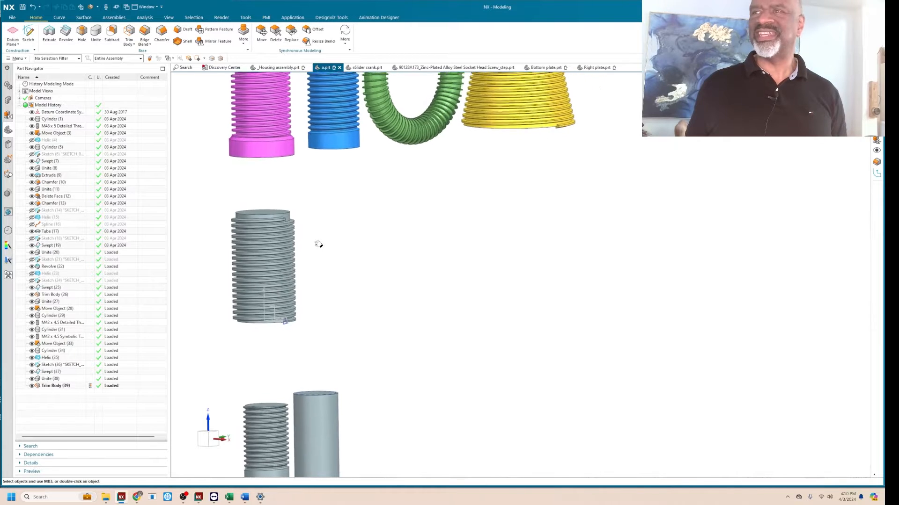
pyautogui.moveTo(318, 238); pyautogui.dragTo(298, 236, button='middle')
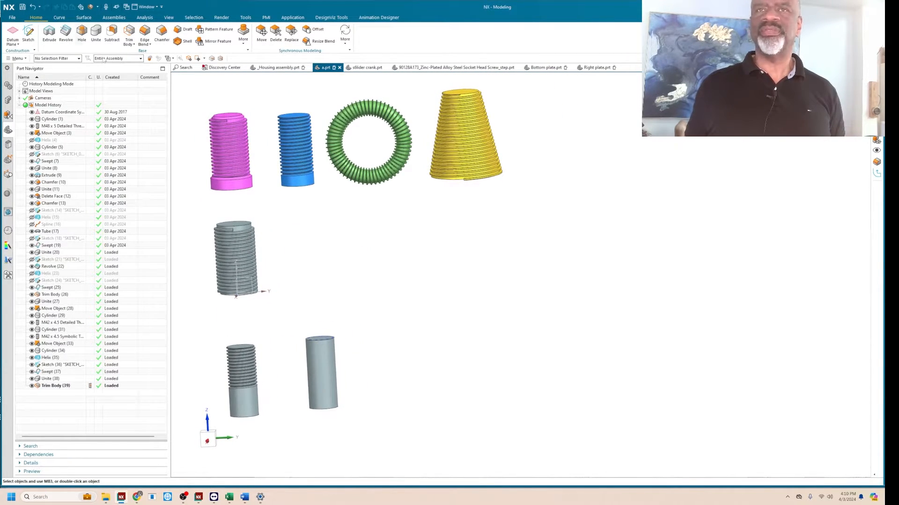
pyautogui.click(28, 33)
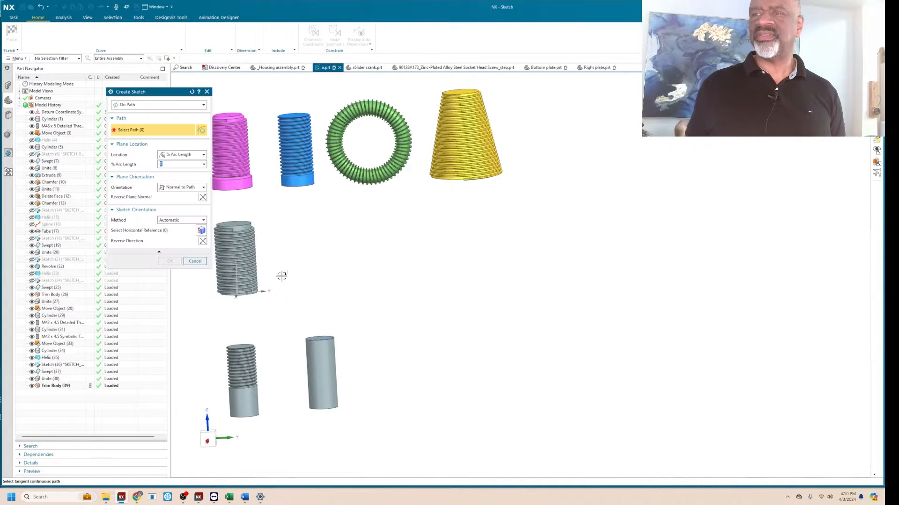
pyautogui.click(243, 257)
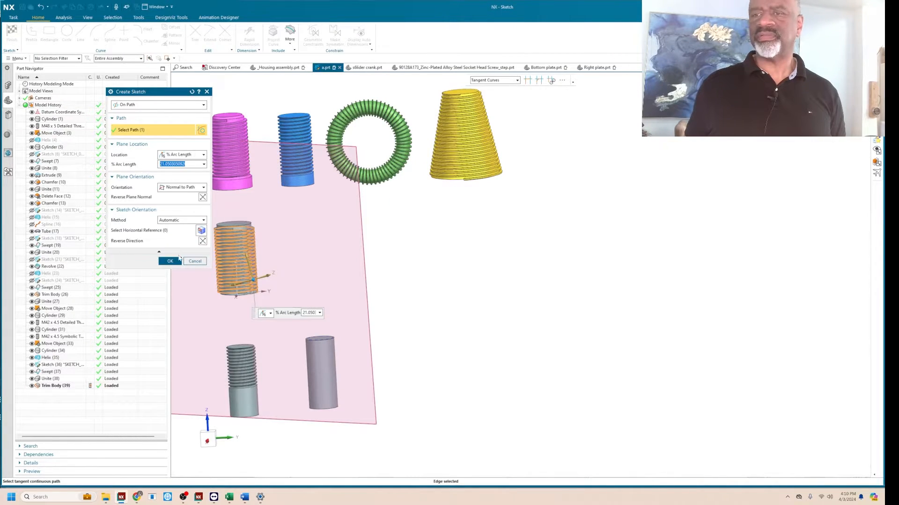
pyautogui.click(195, 261)
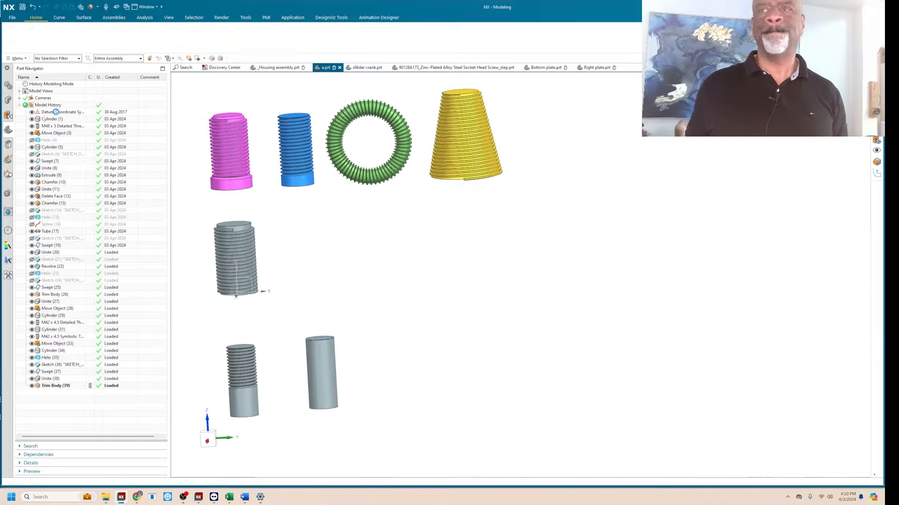
# Start a new sketch of type On Plane on the Right principal plane.
pyautogui.click(168, 106)
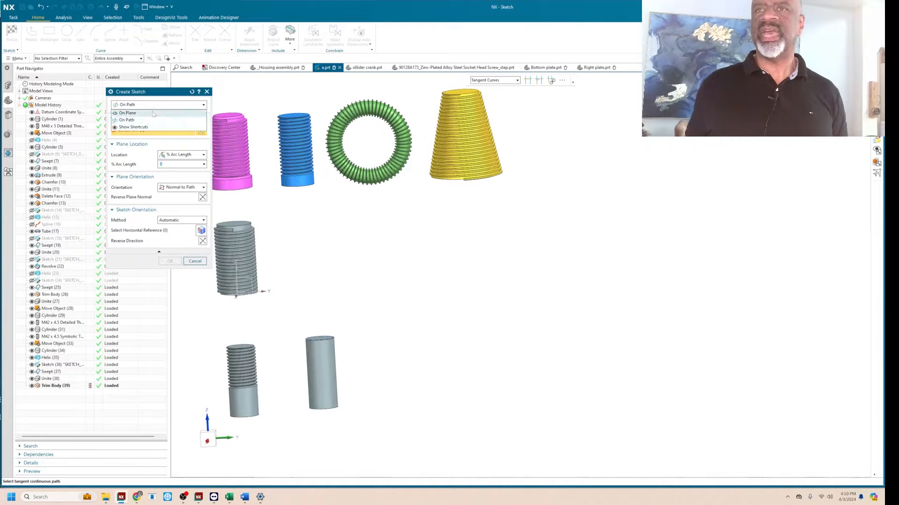
pyautogui.click(153, 113)
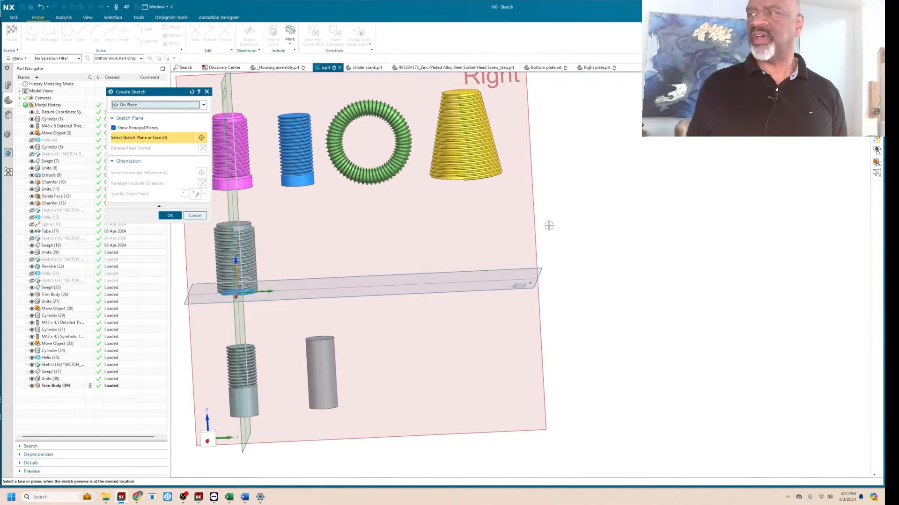
pyautogui.click(534, 232)
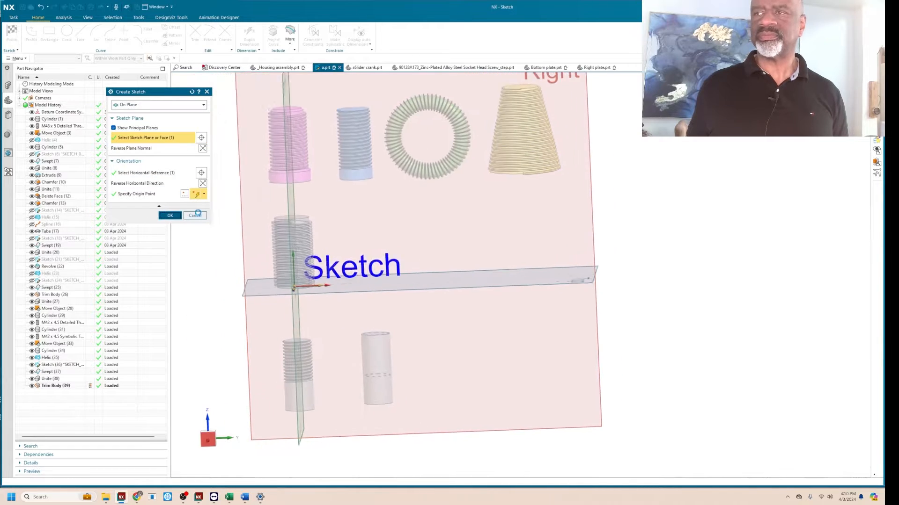
pyautogui.keyDown('shift'); pyautogui.moveTo(566, 176); pyautogui.dragTo(124, 176, button='middle'); pyautogui.keyUp('shift')
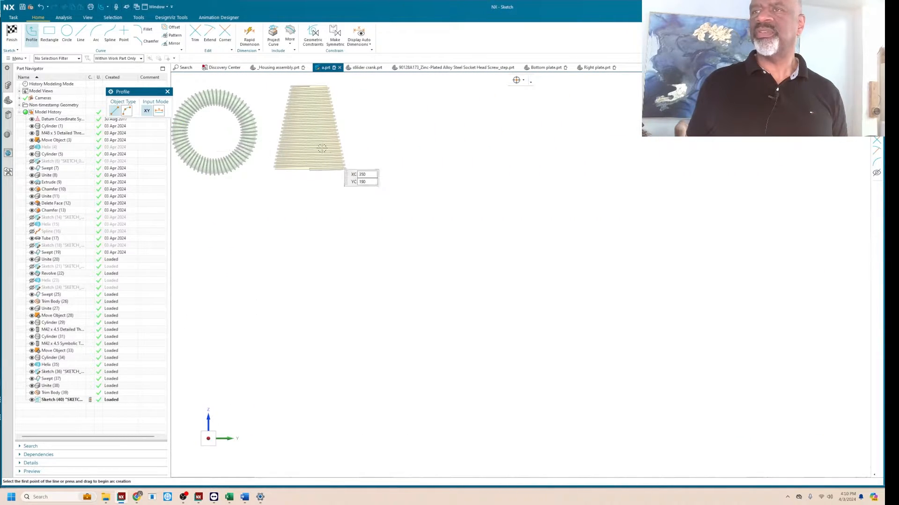
# Draw a circle about 111 mm in diameter in the empty area below the green ring.
pyautogui.scroll(-3, 380, 192)
pyautogui.scroll(7, 269, 119)
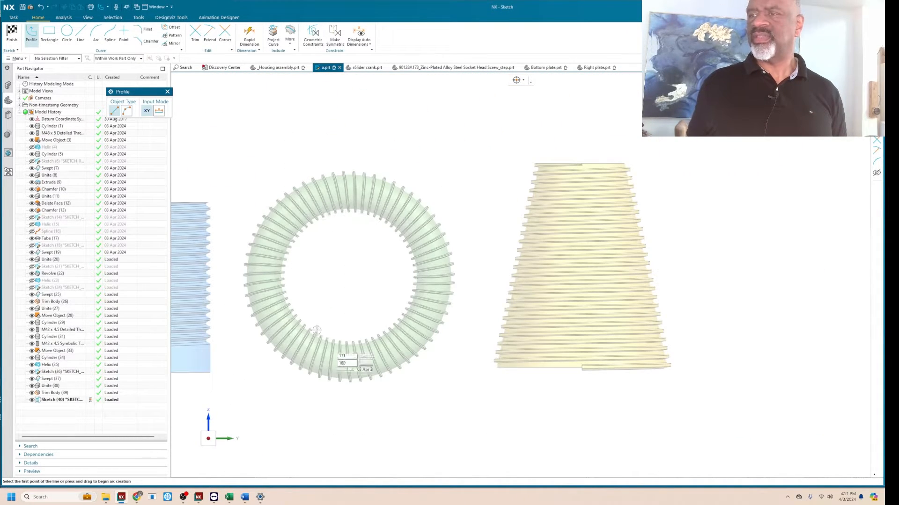
pyautogui.scroll(-5, 237, 136)
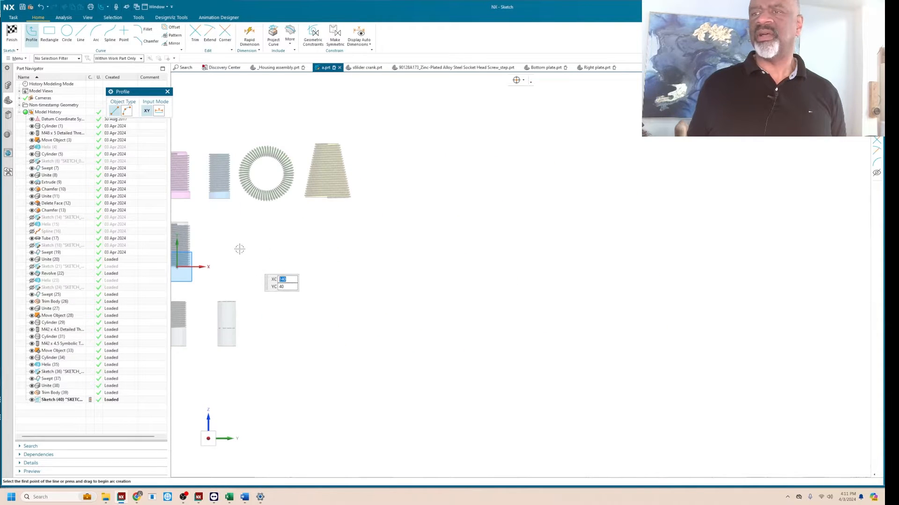
pyautogui.scroll(2, 239, 248)
pyautogui.scroll(-3, 262, 247)
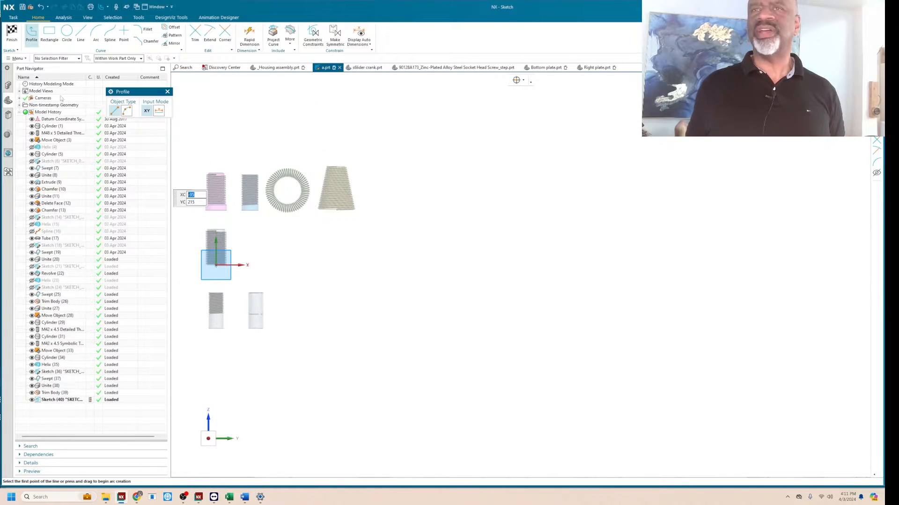
pyautogui.click(67, 31)
pyautogui.scroll(3, 293, 254)
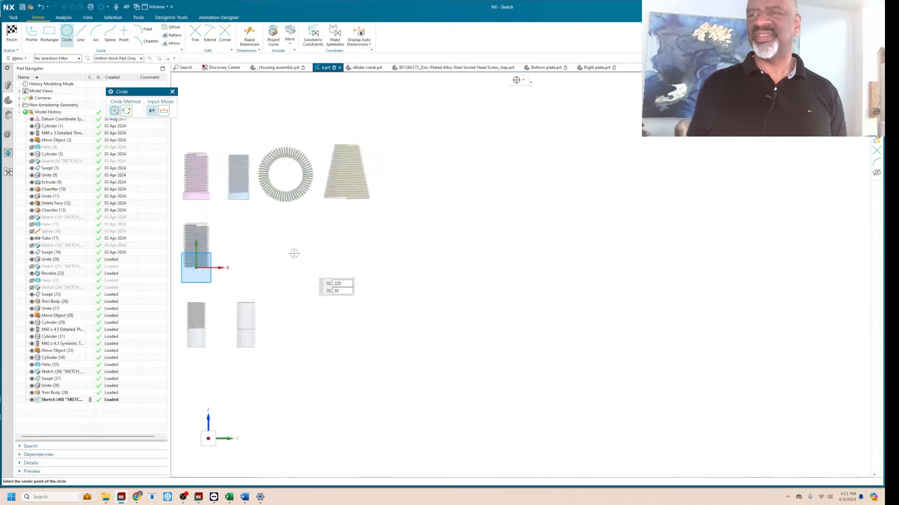
pyautogui.scroll(-3, 287, 255)
pyautogui.scroll(3, 267, 253)
pyautogui.click(254, 248)
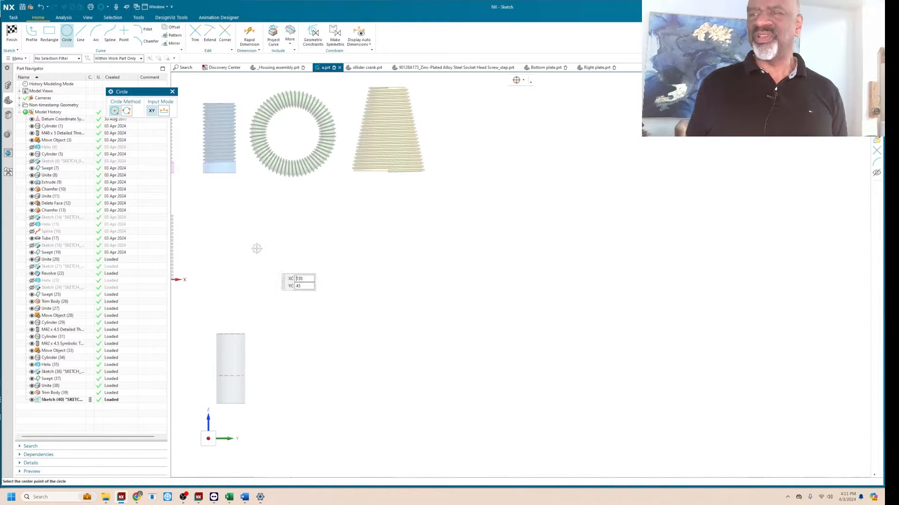
pyautogui.click(281, 276)
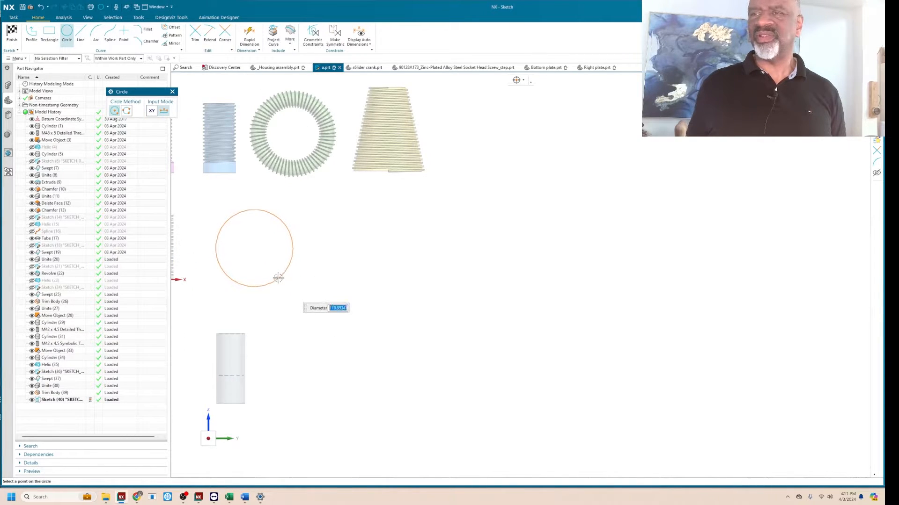
pyautogui.click(172, 92)
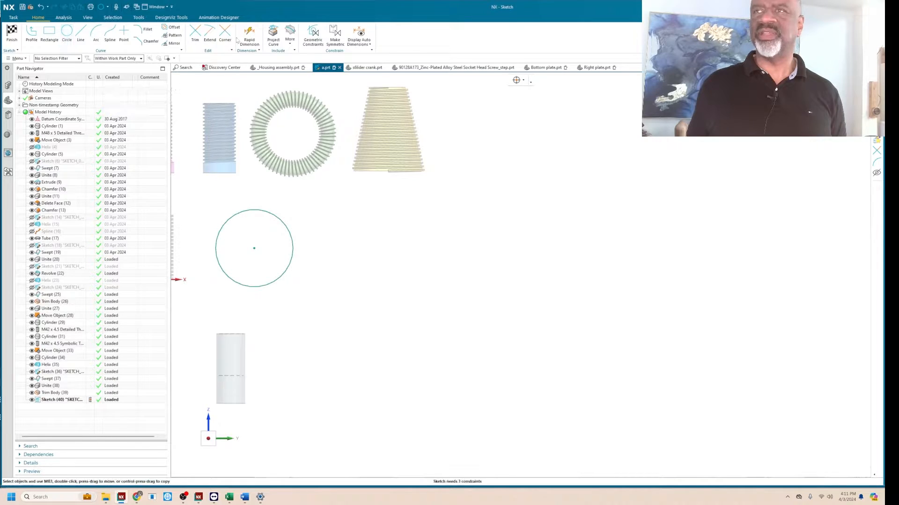
# Dimension the circle's diameter with the parameter name dd and a value of 120 mm, and finish the sketch.
pyautogui.click(249, 36)
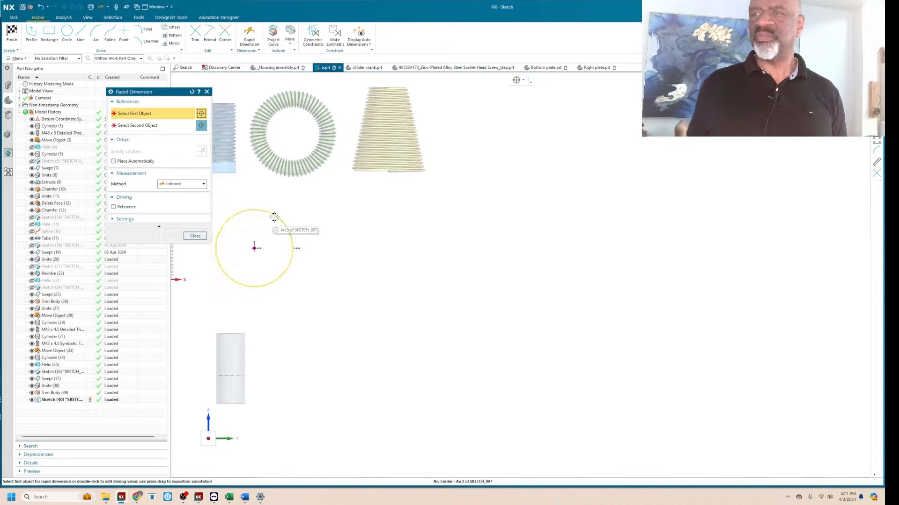
pyautogui.click(291, 233)
pyautogui.click(320, 244)
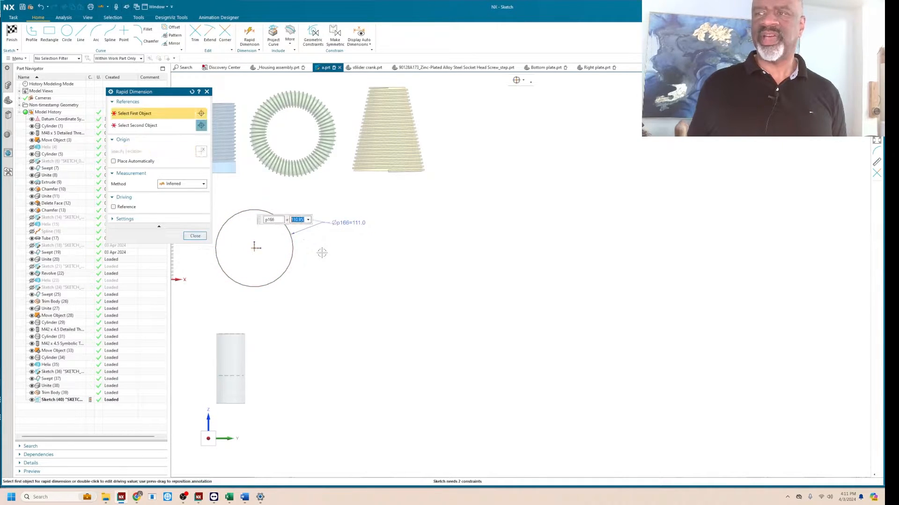
pyautogui.keyDown('shift'); pyautogui.moveTo(331, 258); pyautogui.dragTo(399, 264, button='middle'); pyautogui.keyUp('shift')
pyautogui.scroll(2, 398, 242)
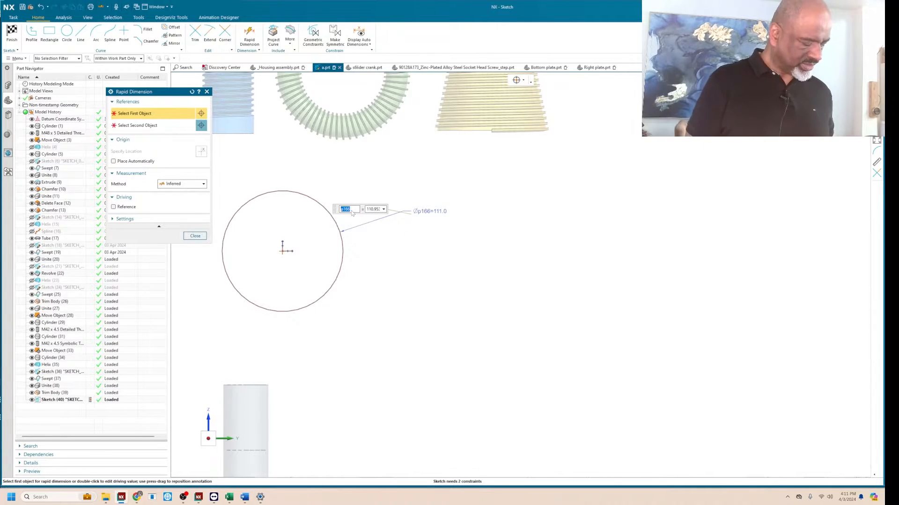
pyautogui.press('Tab')
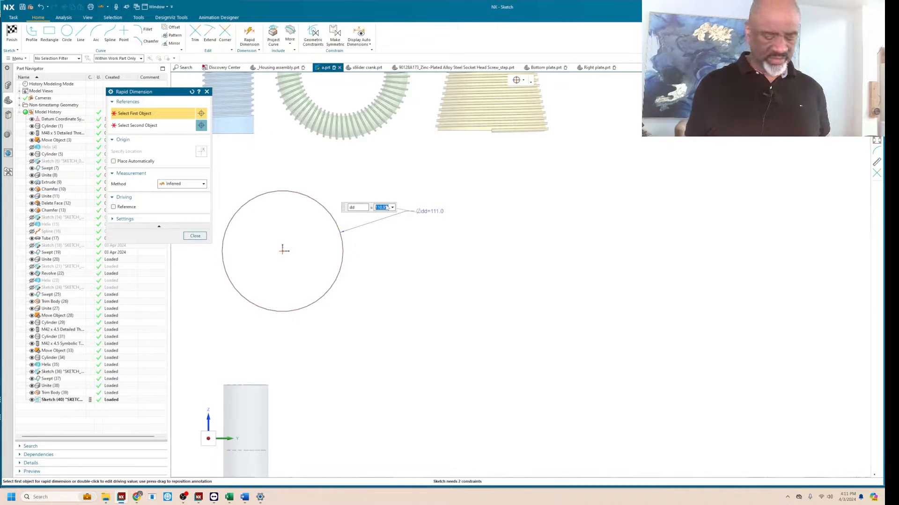
pyautogui.write('120')
pyautogui.press('Return')
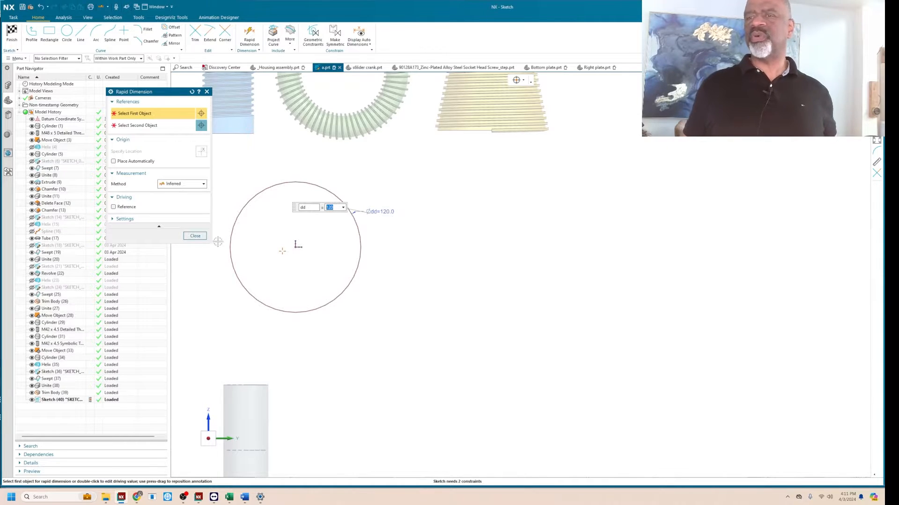
pyautogui.click(196, 236)
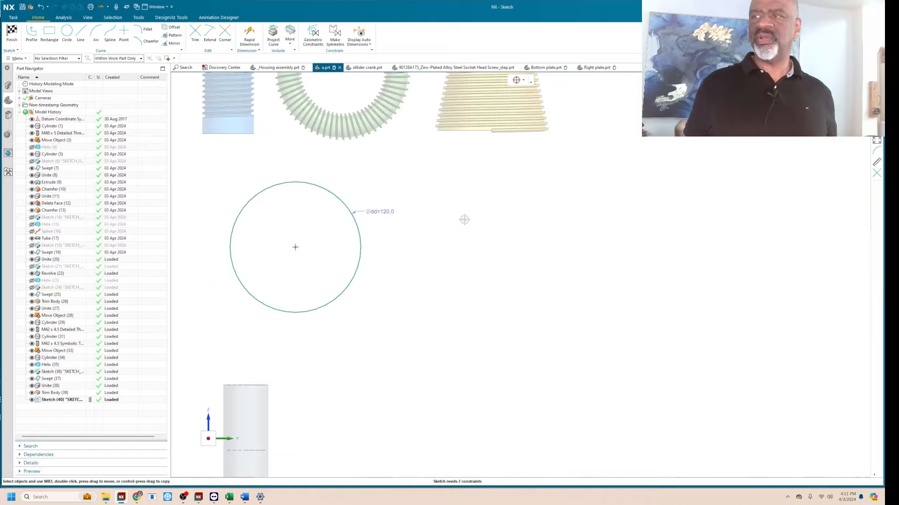
pyautogui.click(12, 33)
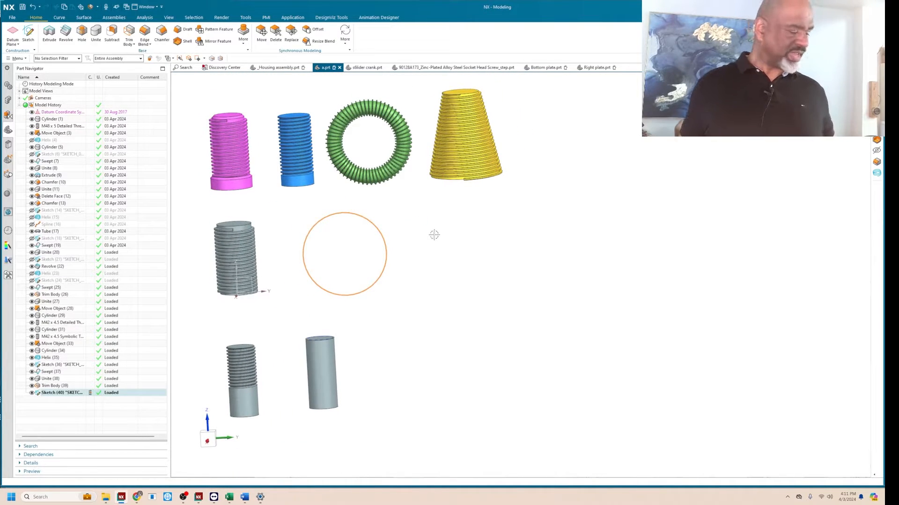
pyautogui.press('Escape')
# Create a tube along the sketched circle with a 0 mm inner diameter and set its outer diameter to 20 mm.
pyautogui.click(84, 18)
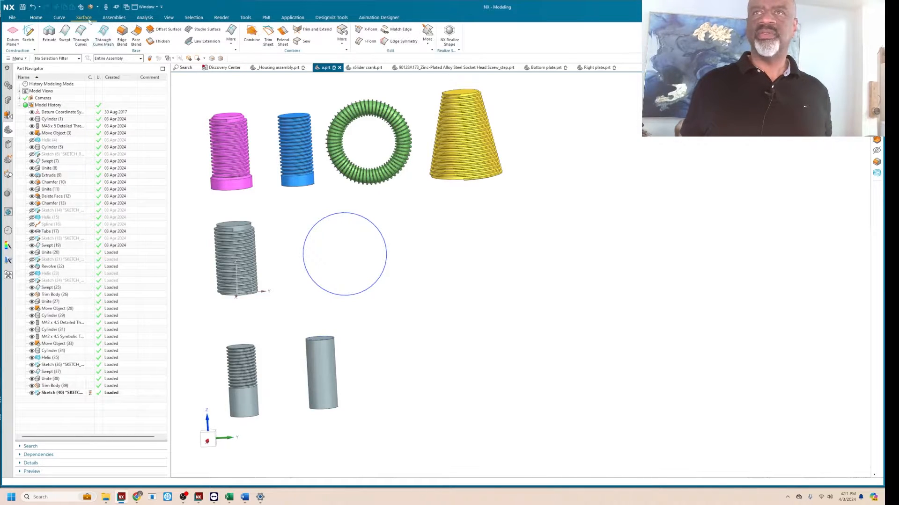
pyautogui.click(231, 37)
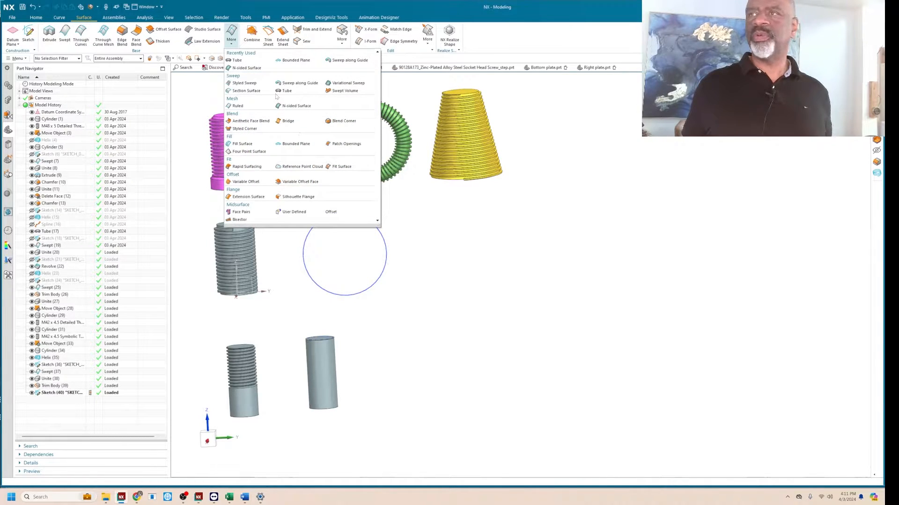
pyautogui.click(284, 91)
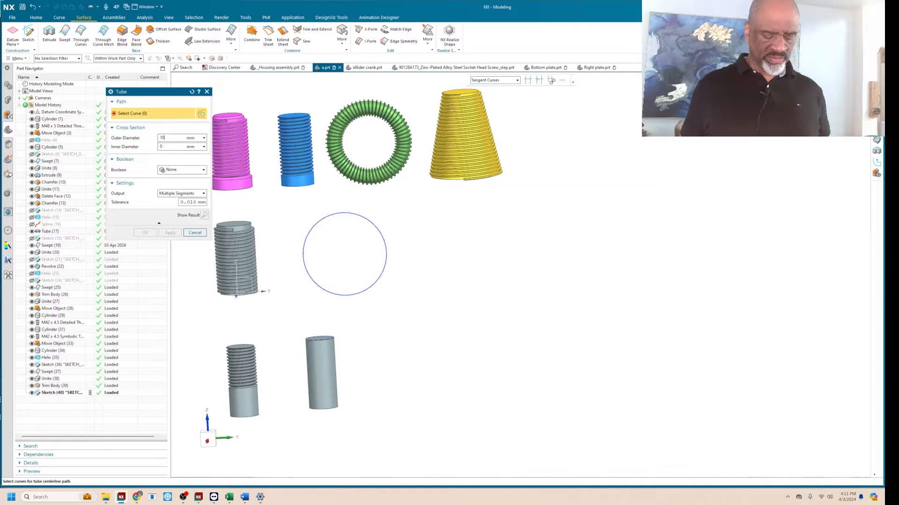
pyautogui.click(345, 213)
pyautogui.click(170, 232)
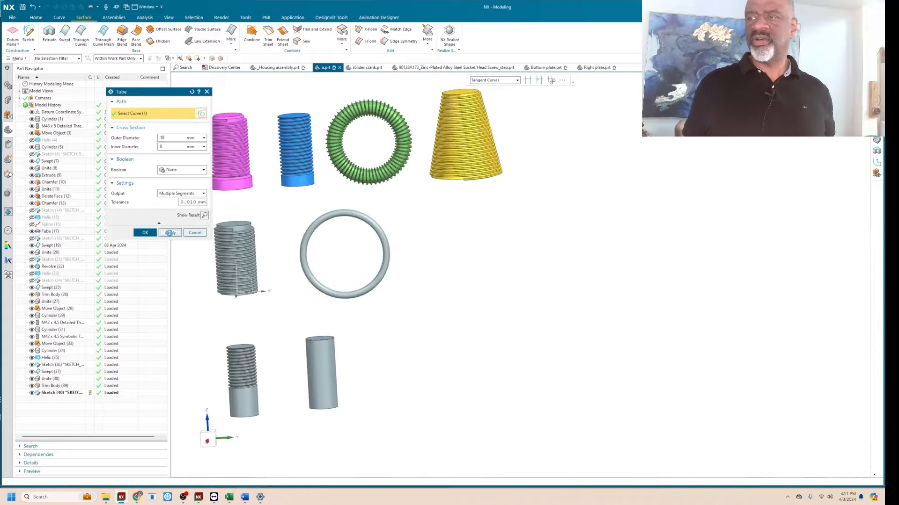
pyautogui.click(195, 232)
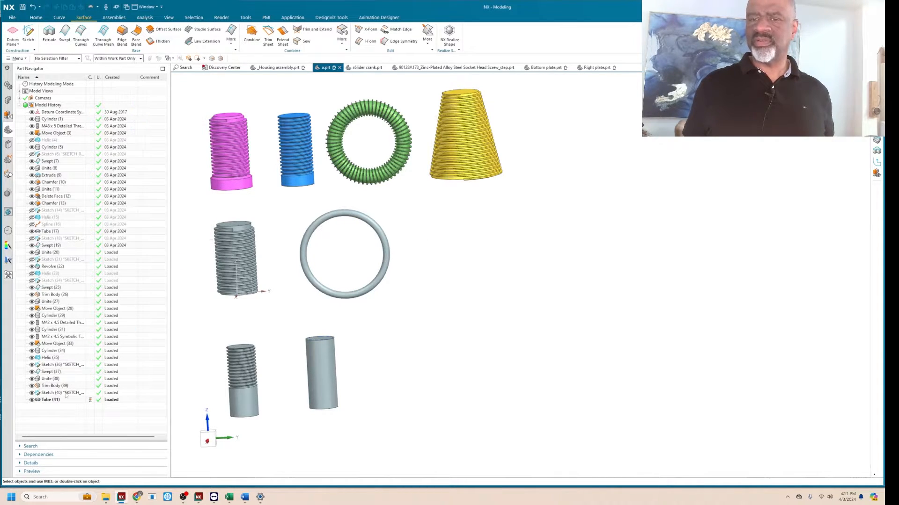
pyautogui.doubleClick(50, 400)
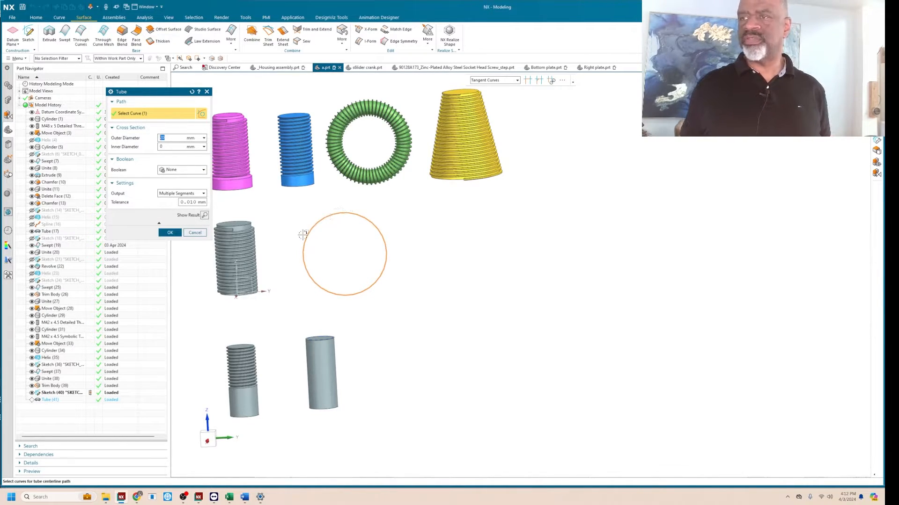
pyautogui.click(170, 233)
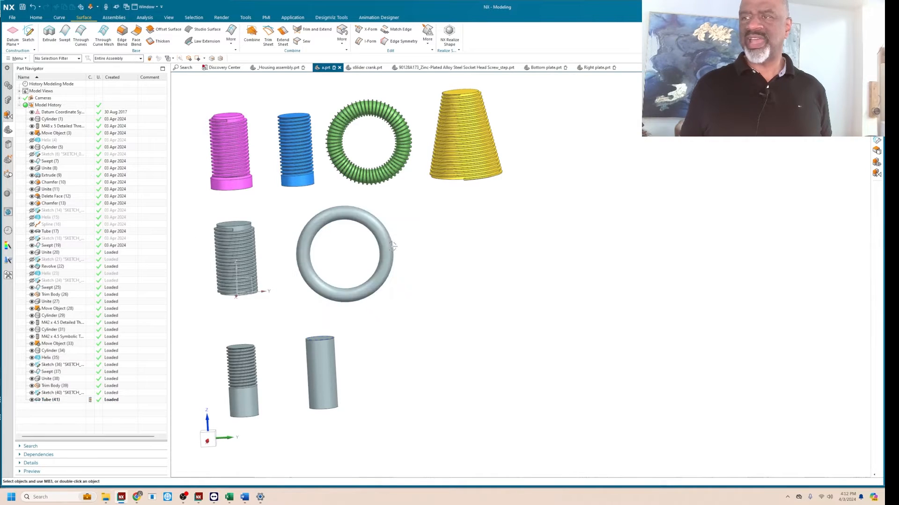
# Hide the grey tube body that surrounds the 120 mm sketched circle.
pyautogui.scroll(4, 373, 247)
pyautogui.scroll(-2, 366, 251)
pyautogui.moveTo(366, 251); pyautogui.dragTo(366, 252, button='middle')
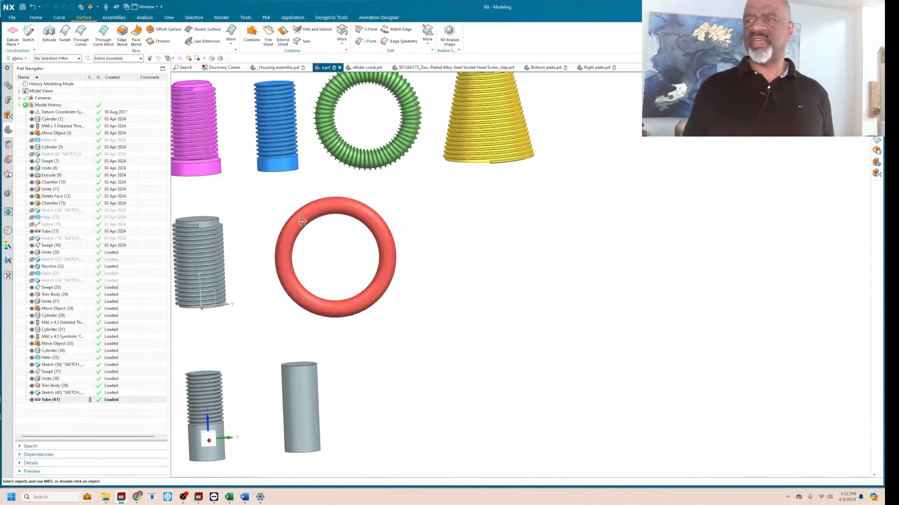
pyautogui.scroll(1, 403, 211)
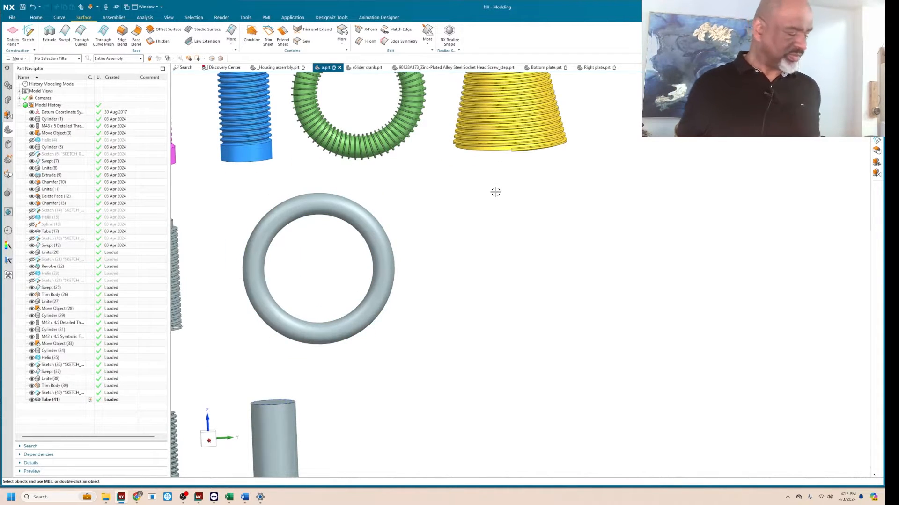
pyautogui.hotkey('ctrl', 'b')
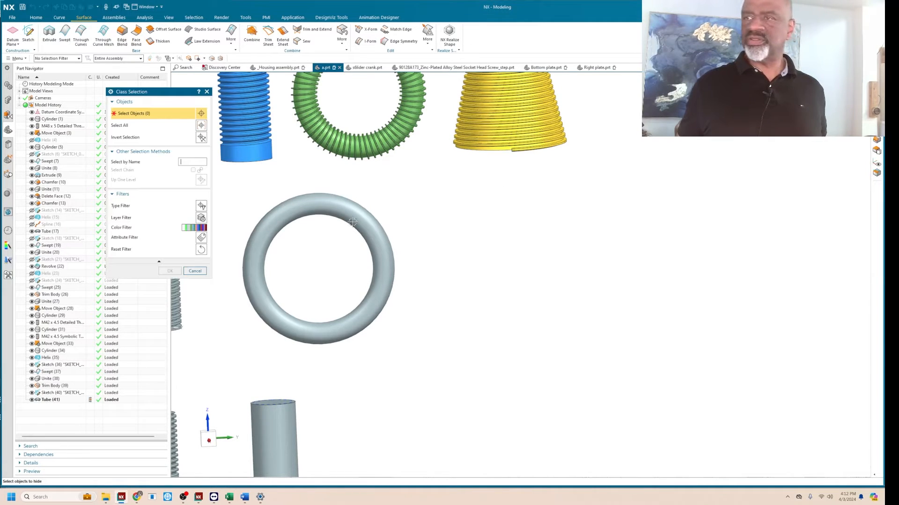
pyautogui.click(296, 199)
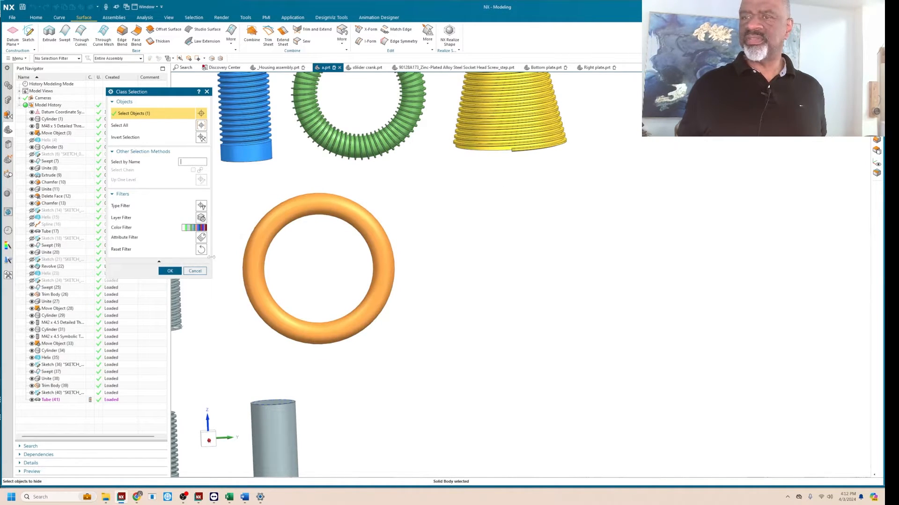
pyautogui.click(170, 271)
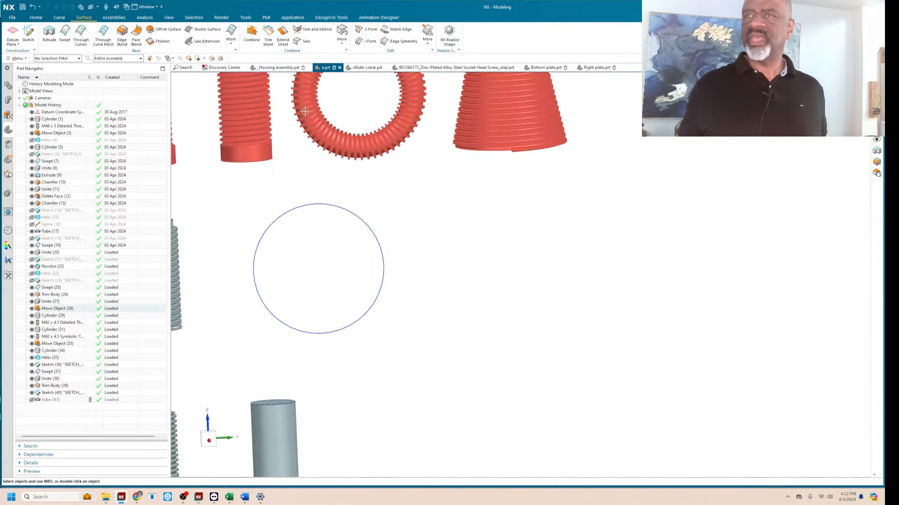
# Start a helix of type Along Spine with the sketched circle as its spine curve.
pyautogui.click(60, 17)
pyautogui.click(143, 33)
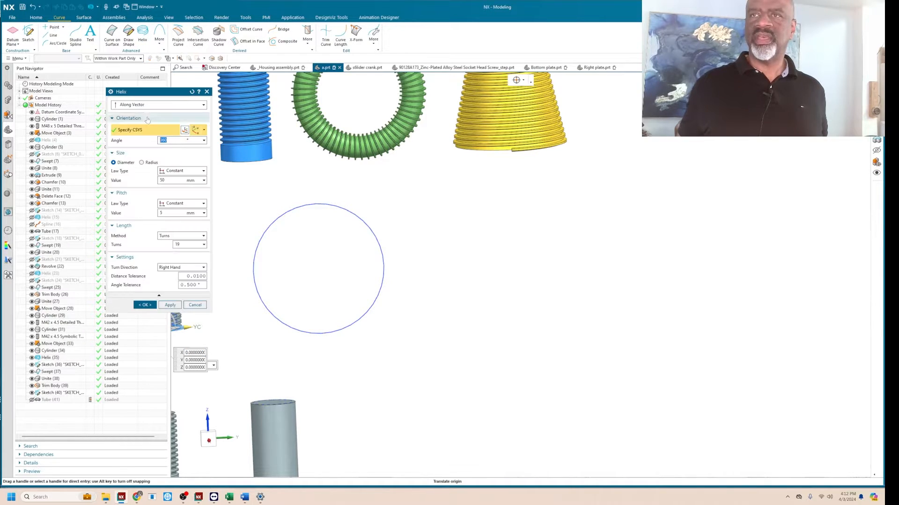
pyautogui.click(150, 105)
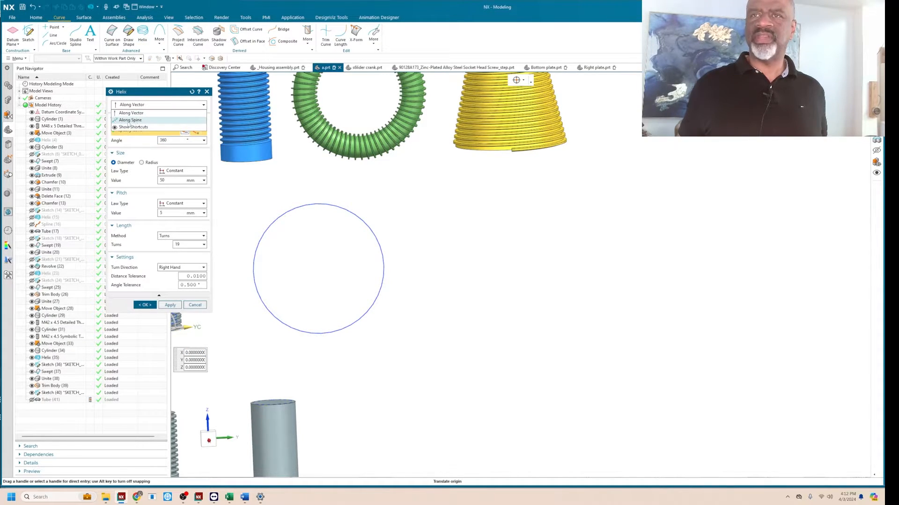
pyautogui.click(131, 121)
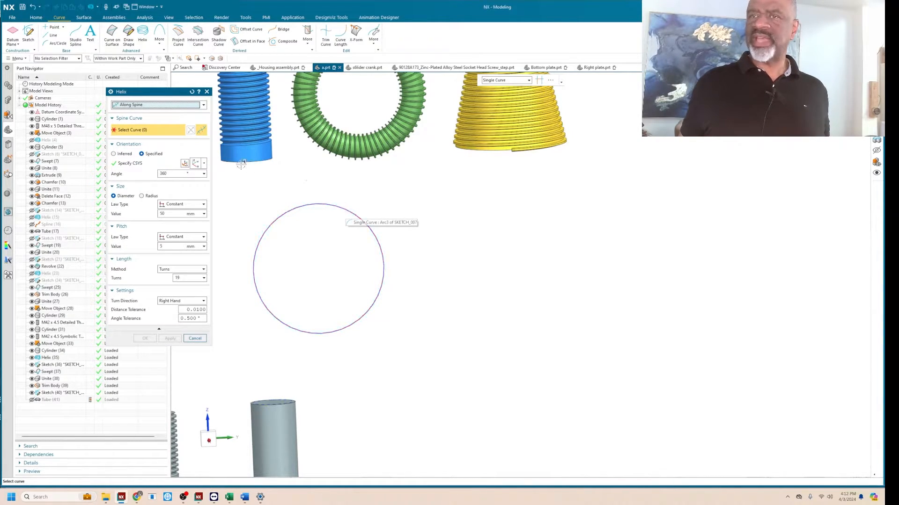
pyautogui.click(383, 255)
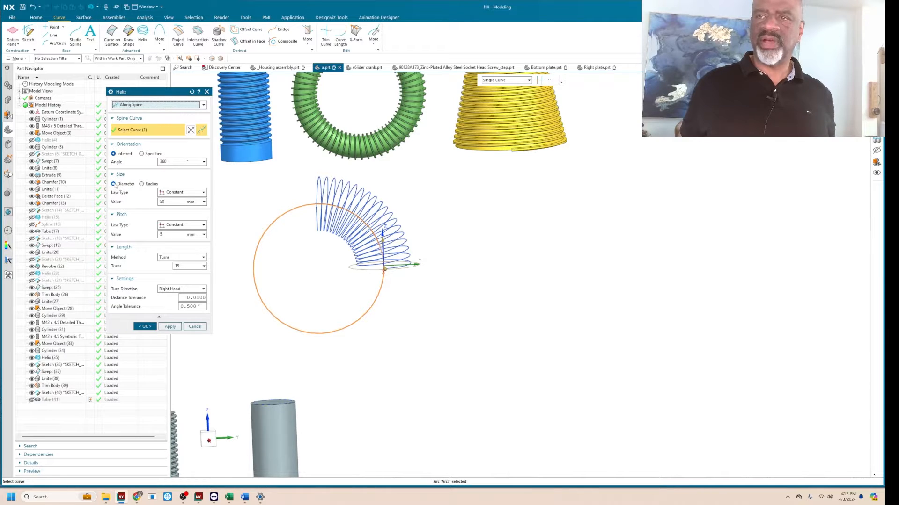
# Set the constant diameter of the helix around the circle to 20 mm.
pyautogui.click(170, 203)
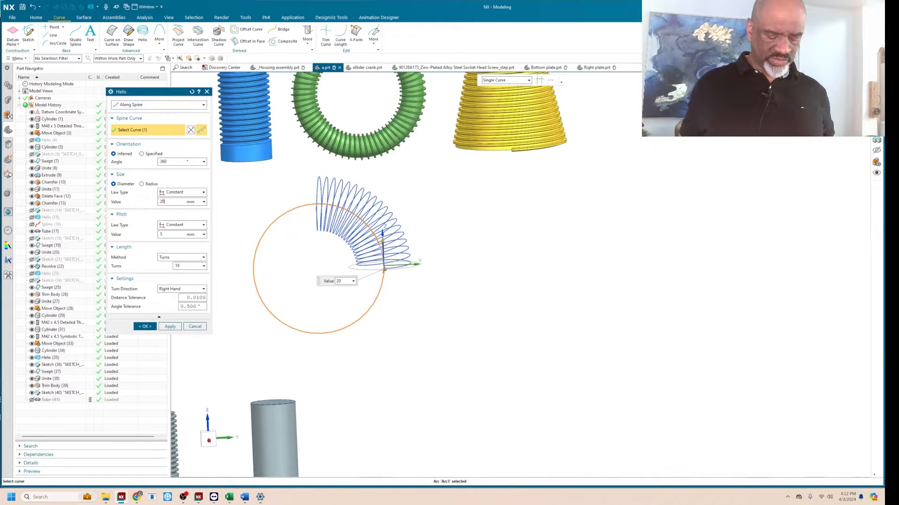
pyautogui.press('Return')
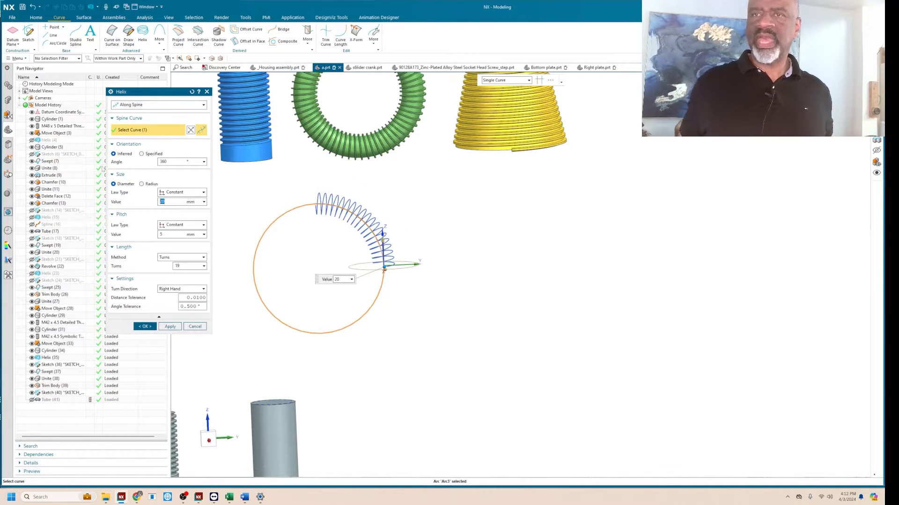
pyautogui.click(163, 235)
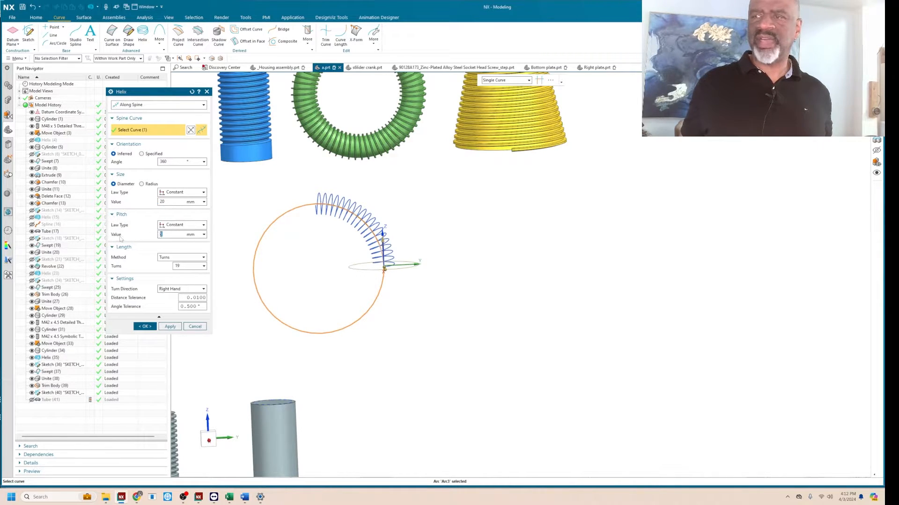
pyautogui.scroll(5, 373, 205)
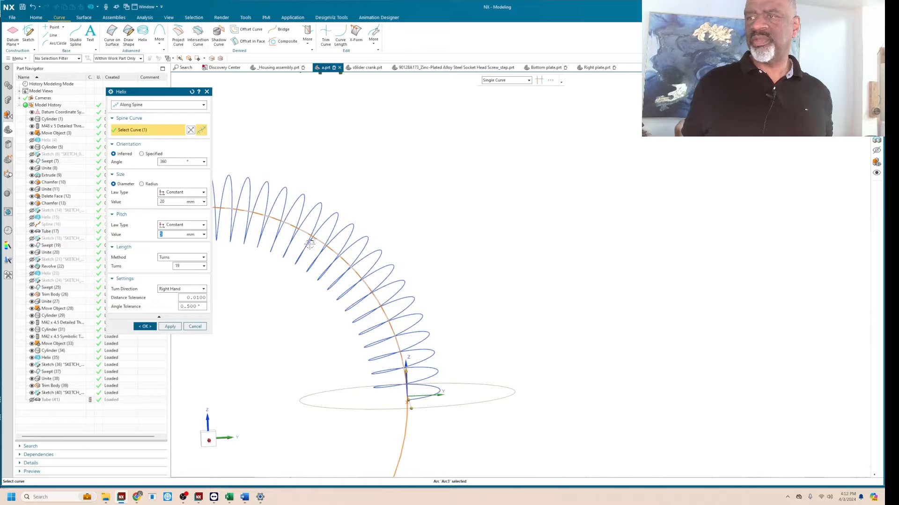
pyautogui.scroll(-5, 340, 199)
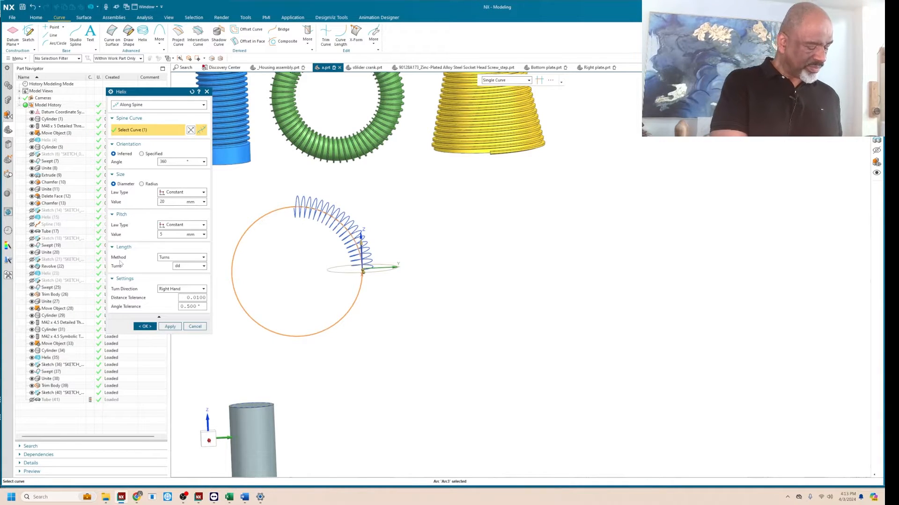
# Set the helix's number of turns with the expression dd*pi()/5 and create the helix.
pyautogui.write('*')
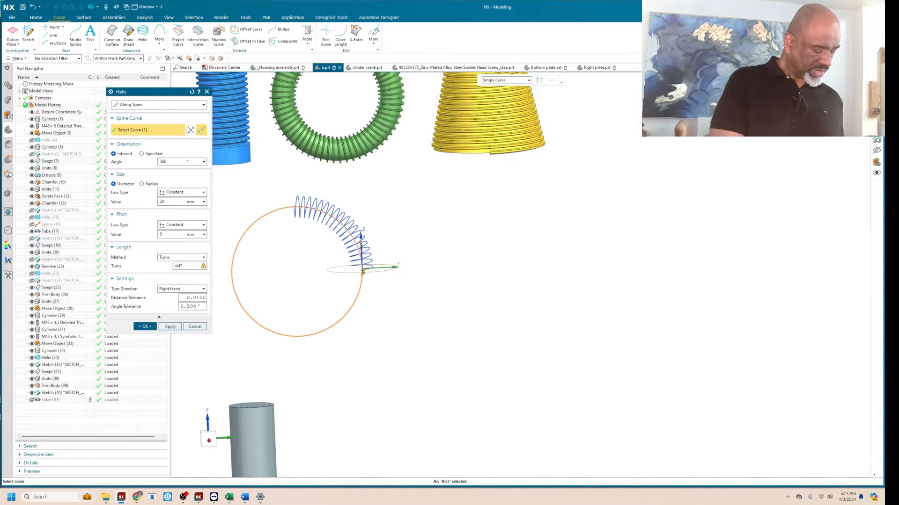
pyautogui.write('pi')
pyautogui.press('Return')
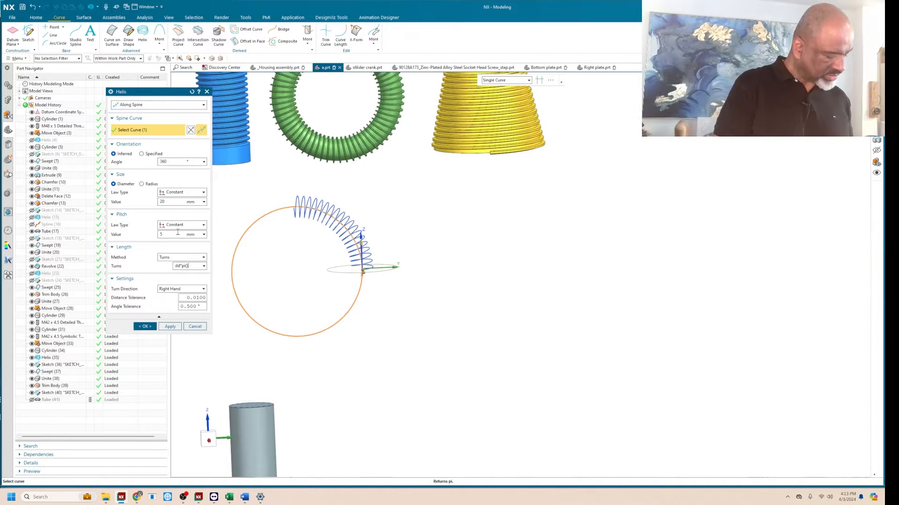
pyautogui.write('5')
pyautogui.press('Return')
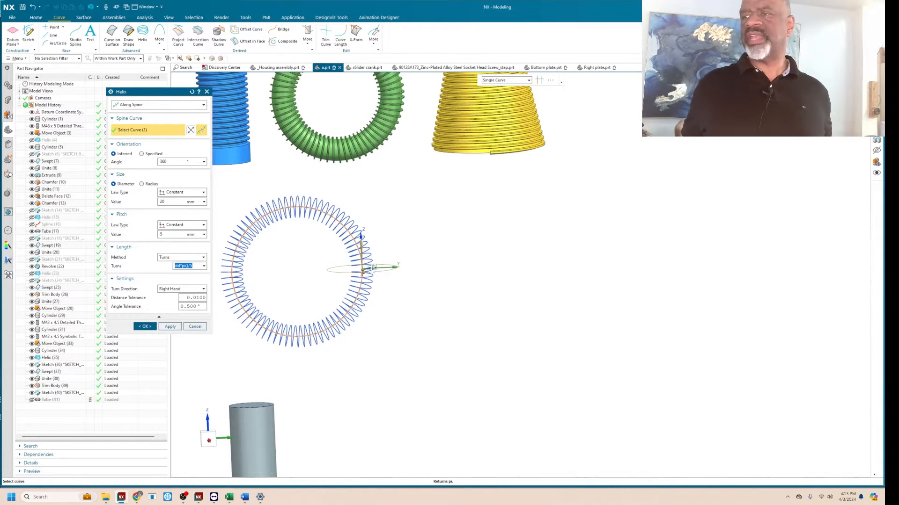
pyautogui.scroll(5, 367, 271)
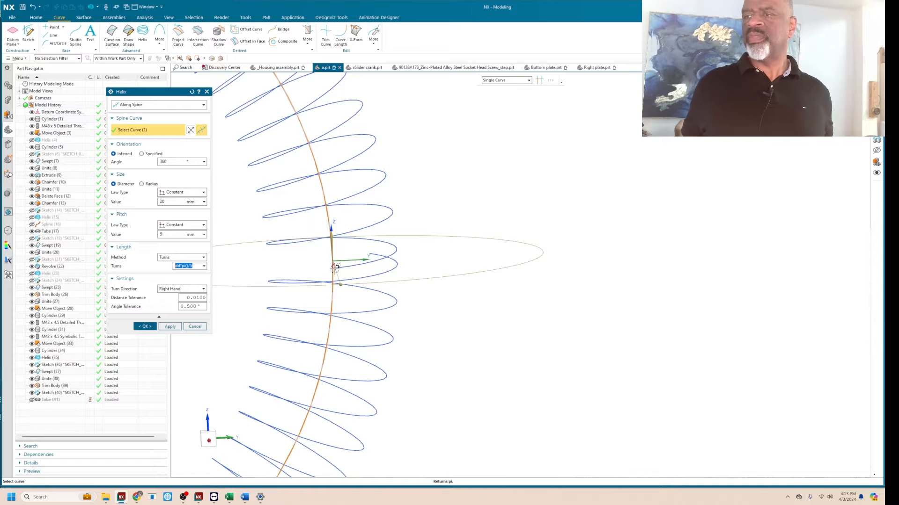
pyautogui.moveTo(334, 268); pyautogui.dragTo(334, 225, button='middle')
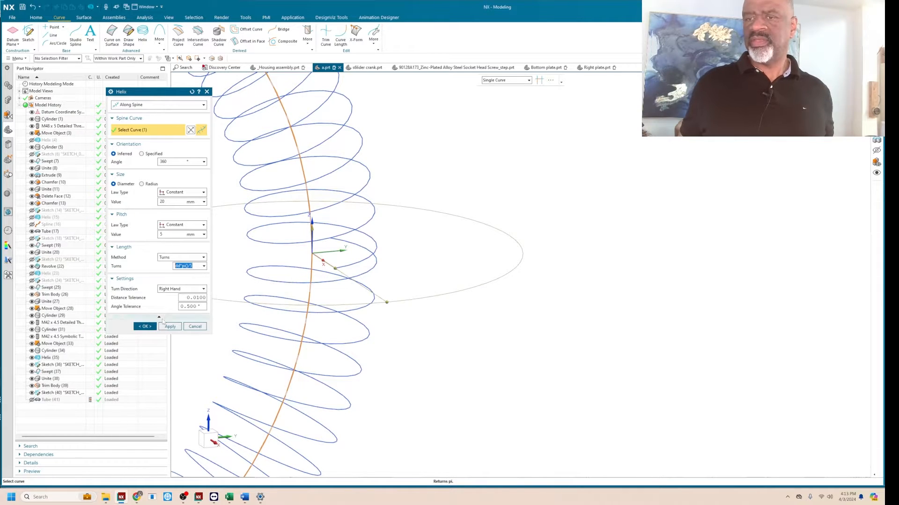
pyautogui.click(145, 326)
# Edit the new helix and change the formula for its number of turns to (dd*pi()/50)+.75.
pyautogui.moveTo(327, 279); pyautogui.dragTo(379, 255, button='middle')
pyautogui.doubleClick(380, 255)
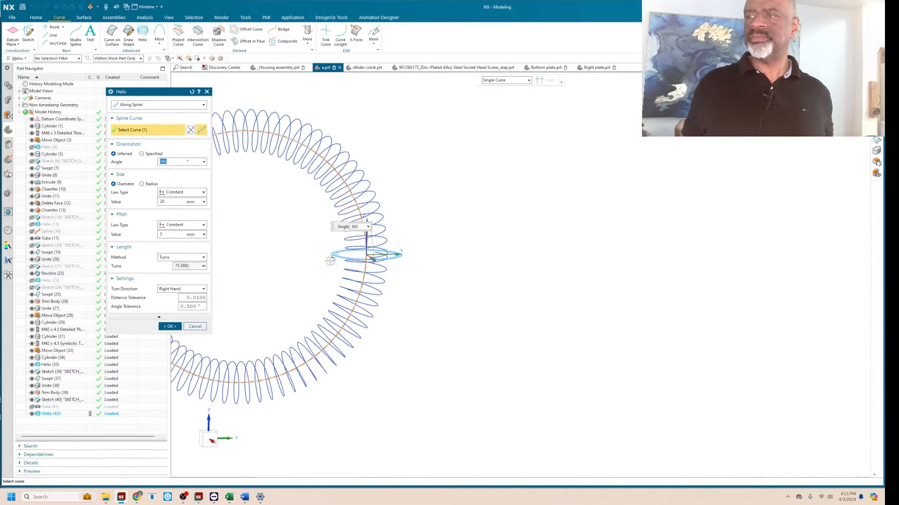
pyautogui.scroll(5, 388, 258)
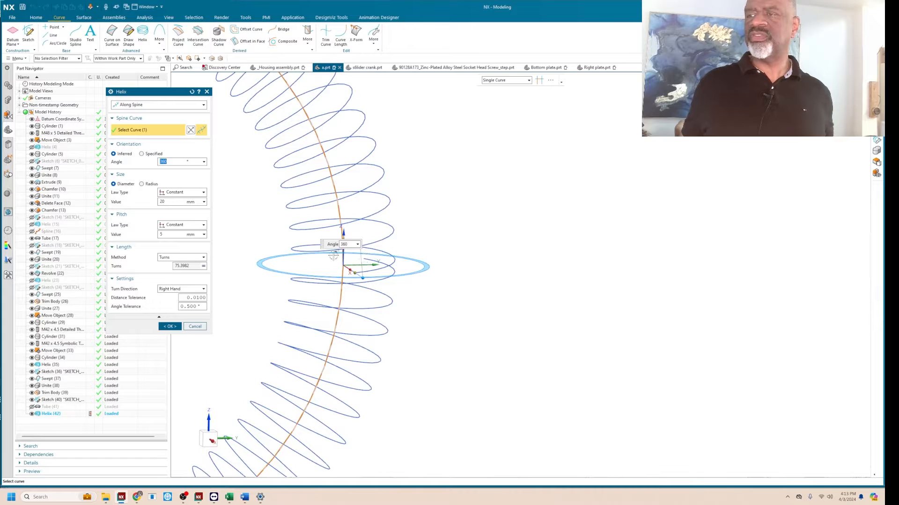
pyautogui.click(204, 267)
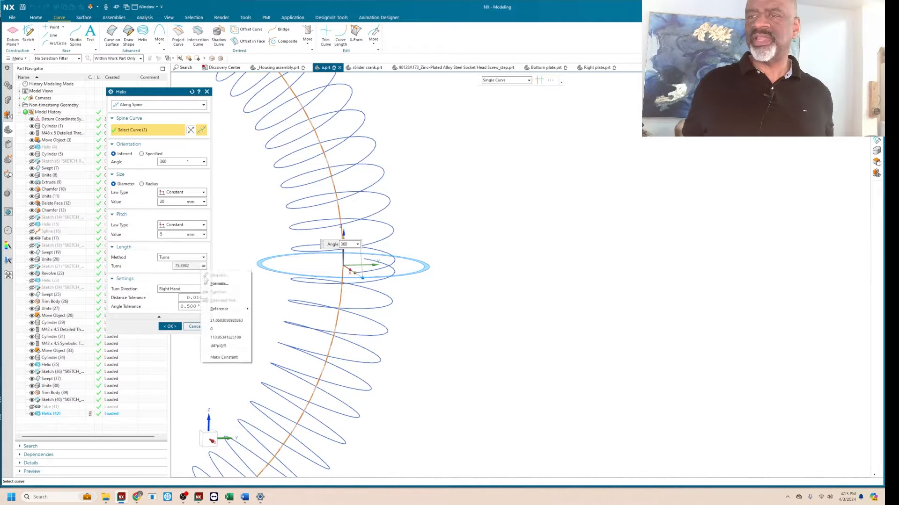
pyautogui.click(220, 281)
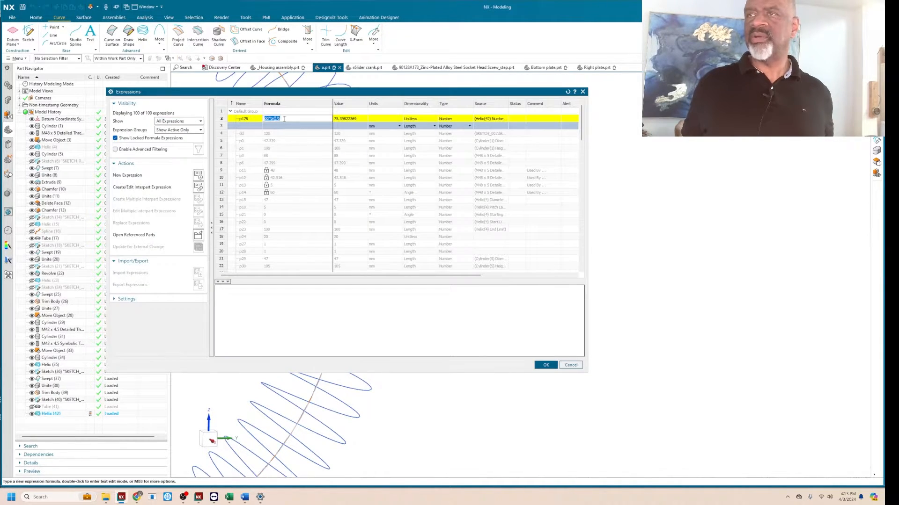
pyautogui.write('0')
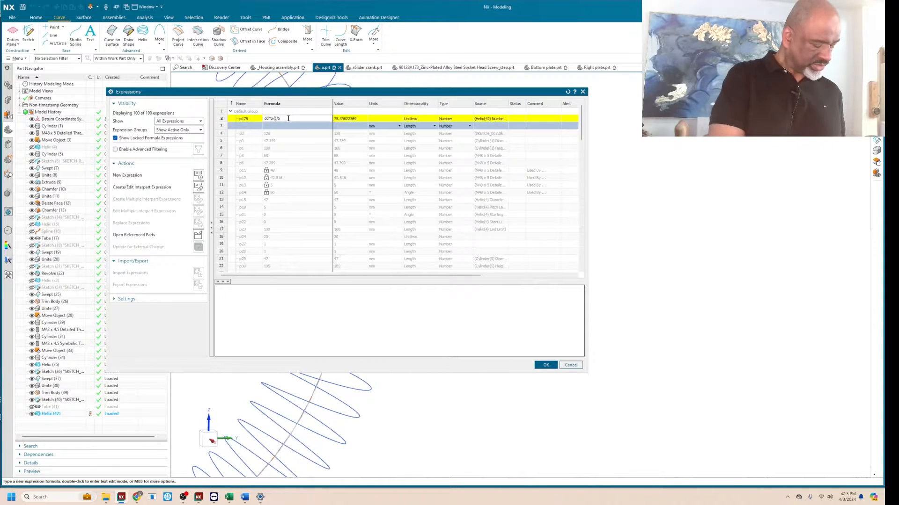
pyautogui.press('Home')
pyautogui.write('(')
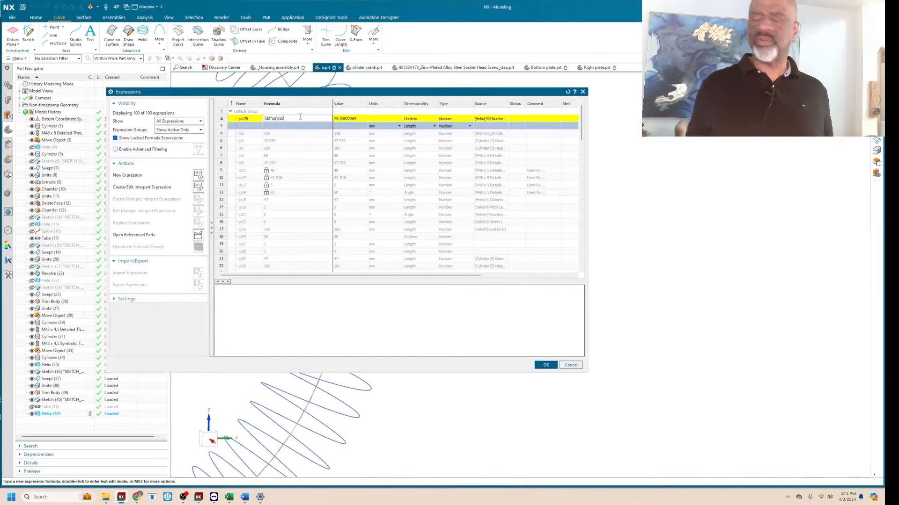
pyautogui.write(')')
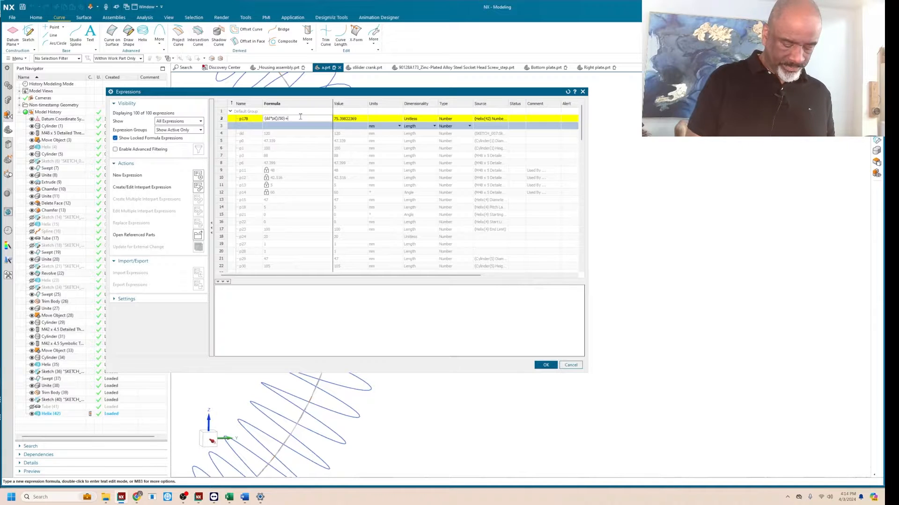
pyautogui.write('+.75')
pyautogui.press('Return')
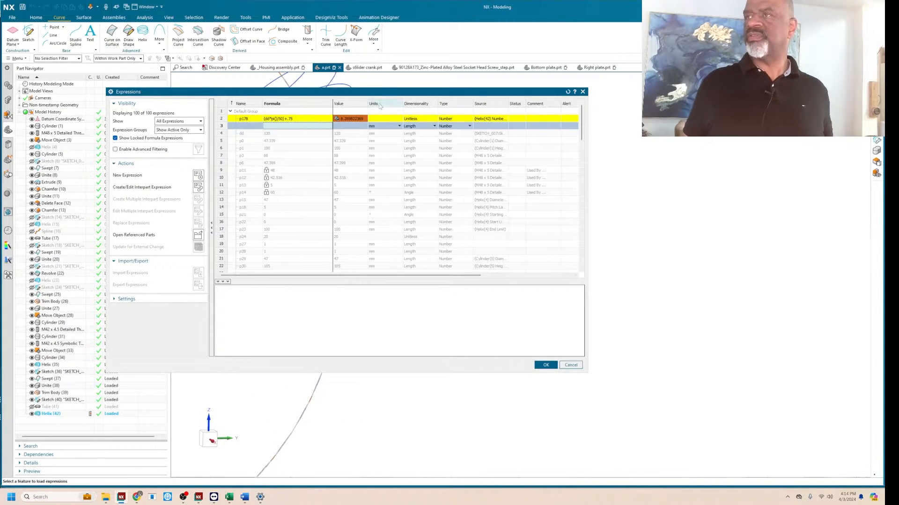
pyautogui.moveTo(384, 96); pyautogui.dragTo(613, 118)
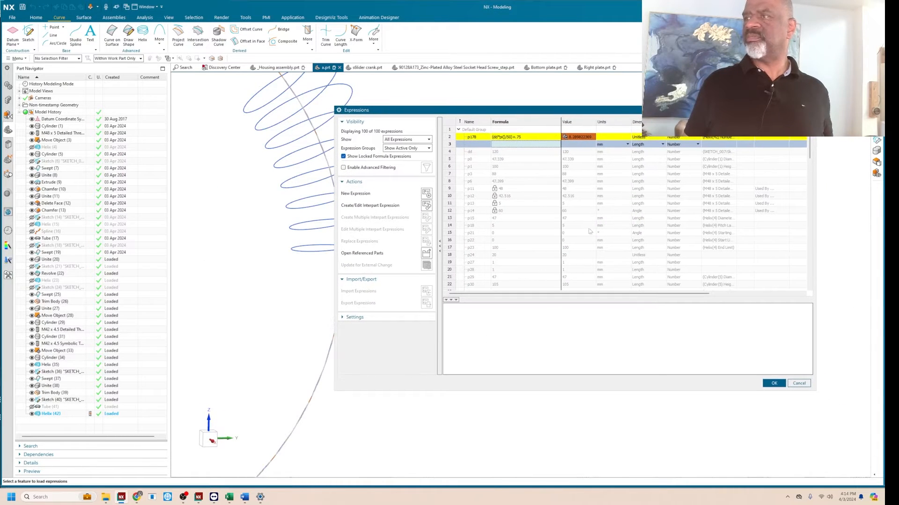
pyautogui.moveTo(560, 111); pyautogui.dragTo(321, 104)
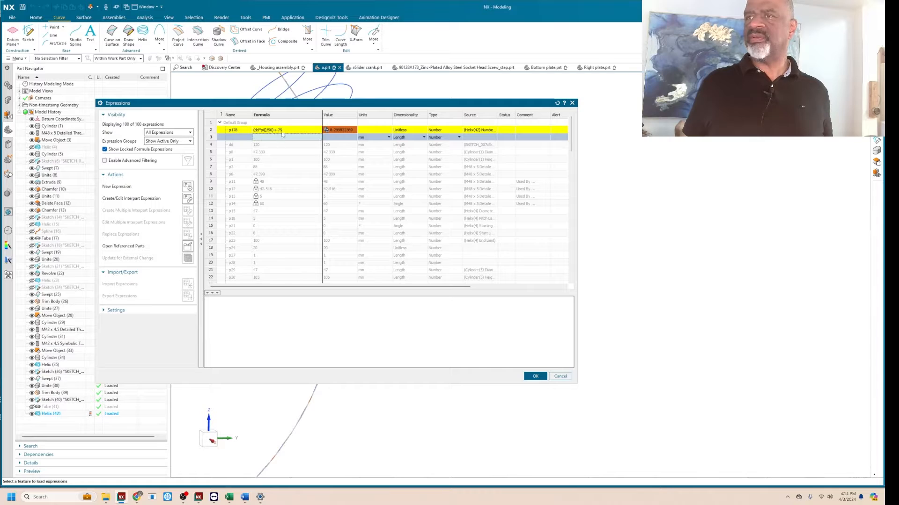
pyautogui.click(535, 376)
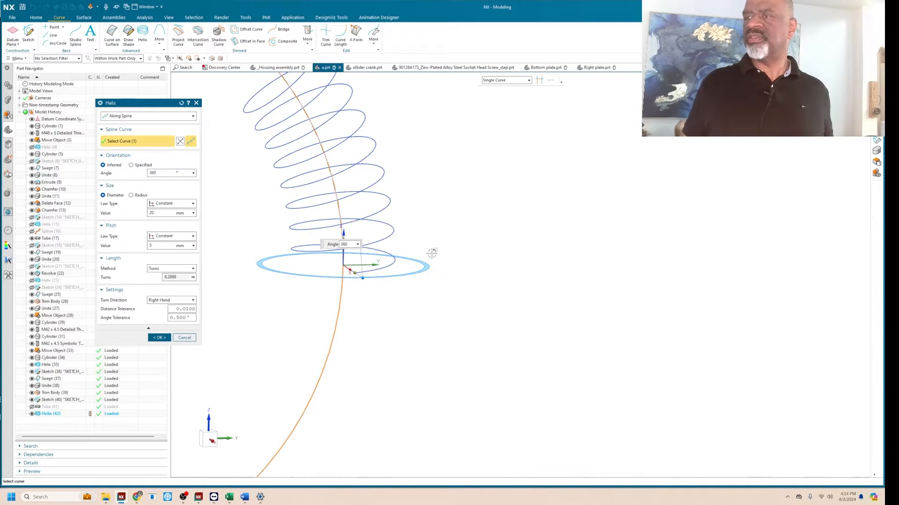
# Try reducing the formula for the helix's number of turns to (dd*pi()/50) by removing the added .75.
pyautogui.scroll(-2, 515, 334)
pyautogui.scroll(4, 507, 294)
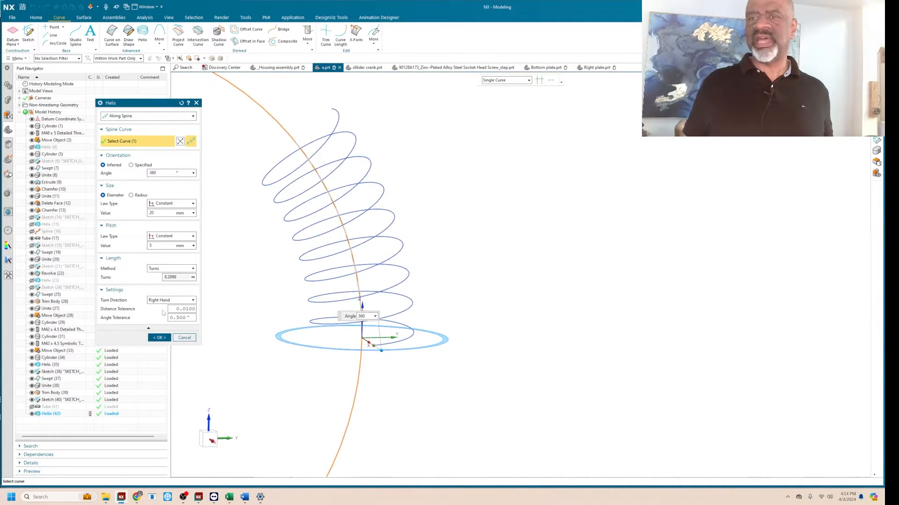
pyautogui.click(194, 279)
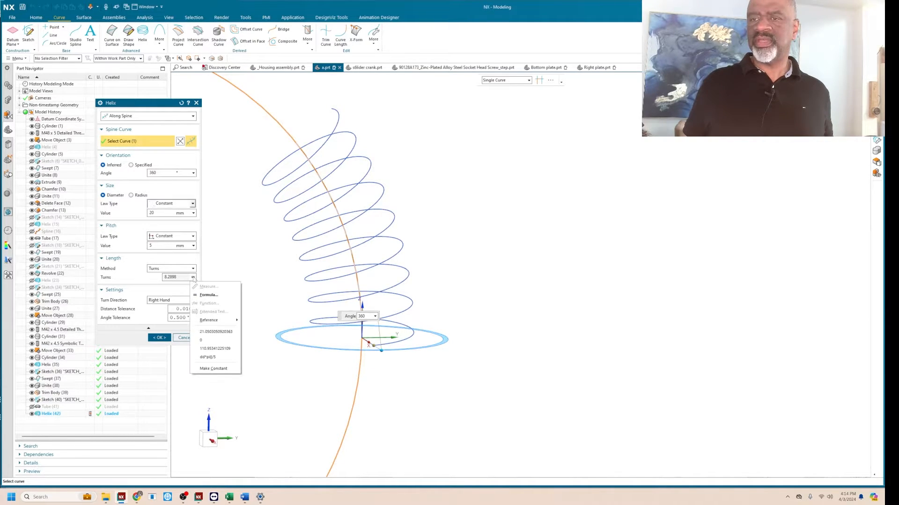
pyautogui.click(209, 295)
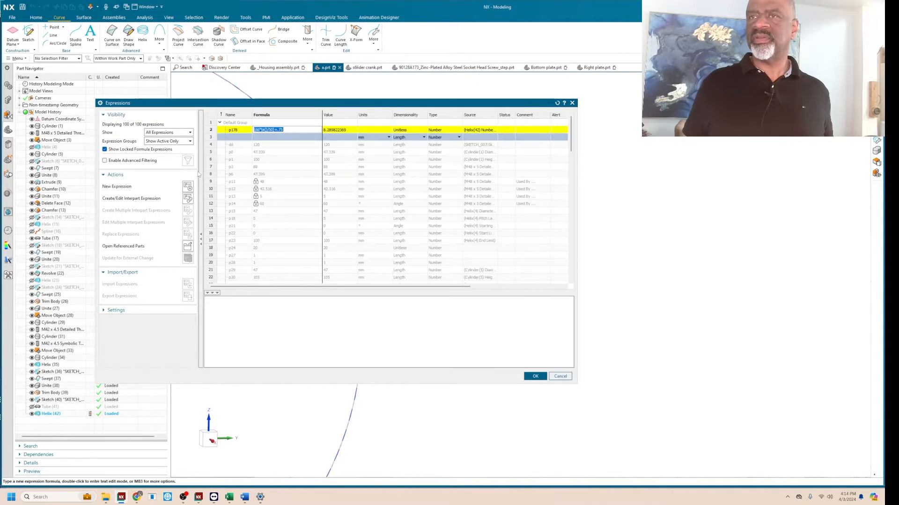
pyautogui.click(286, 130)
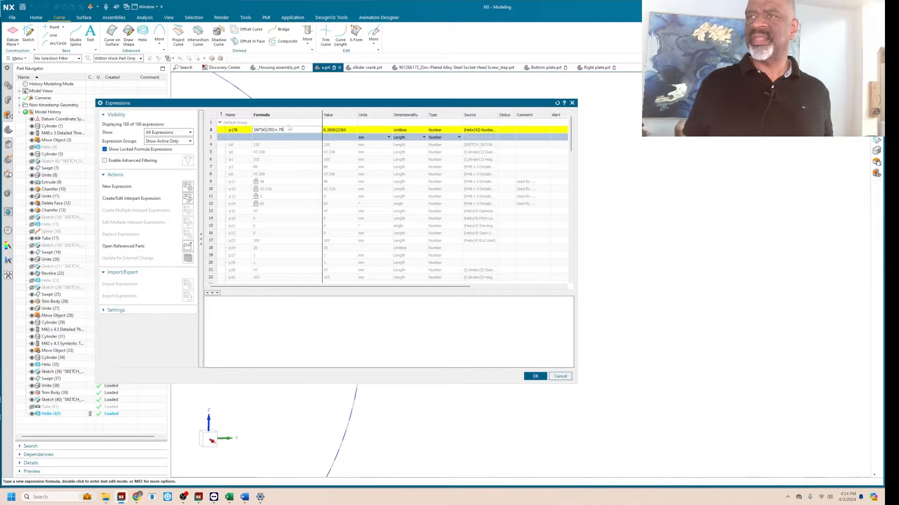
pyautogui.press('BackSpace')
pyautogui.press('BackSpace')
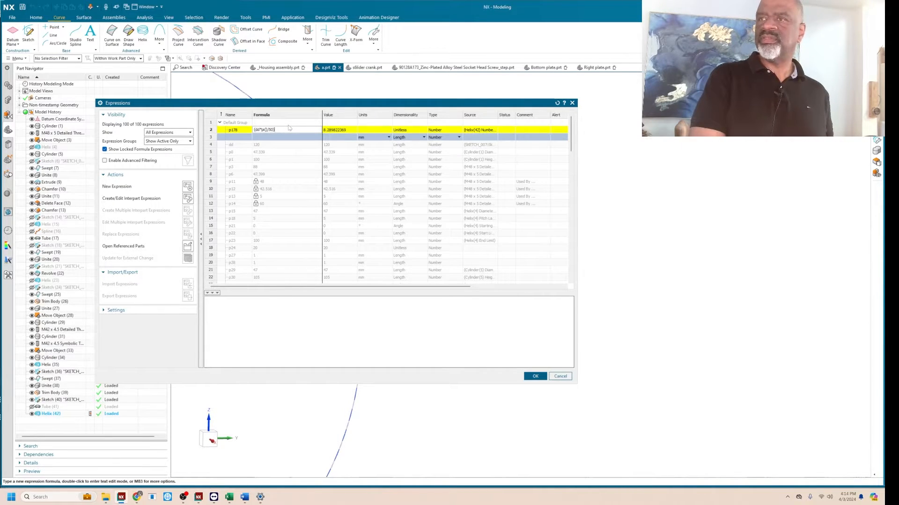
pyautogui.press('Return')
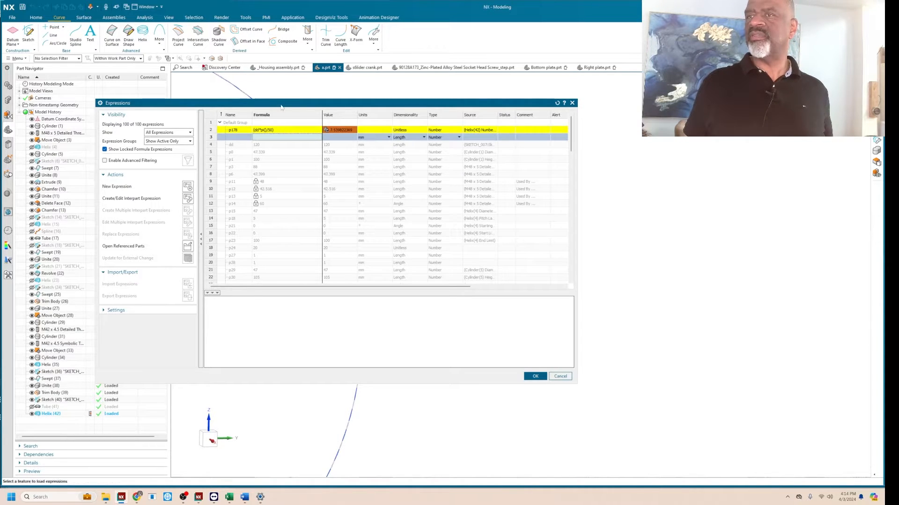
pyautogui.moveTo(284, 105)
pyautogui.mouseDown()
pyautogui.moveTo(559, 126)
pyautogui.moveTo(287, 111)
pyautogui.mouseUp()
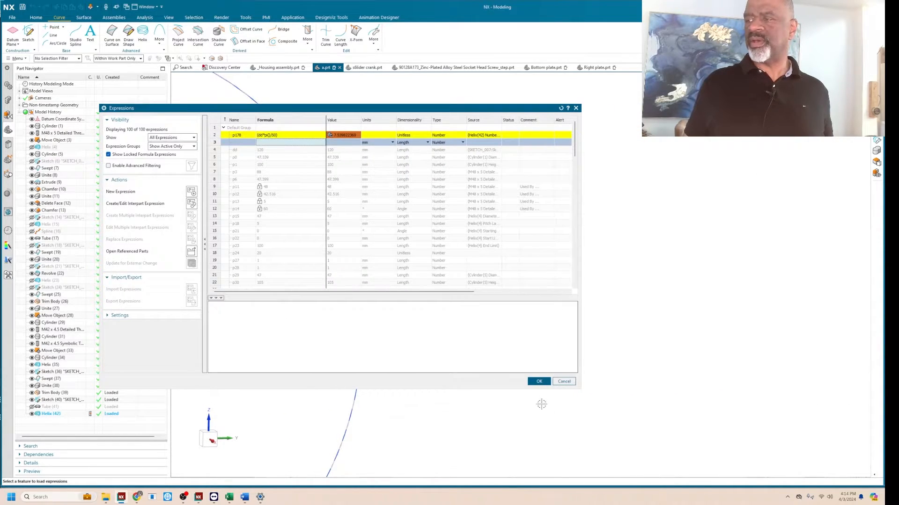
pyautogui.click(539, 382)
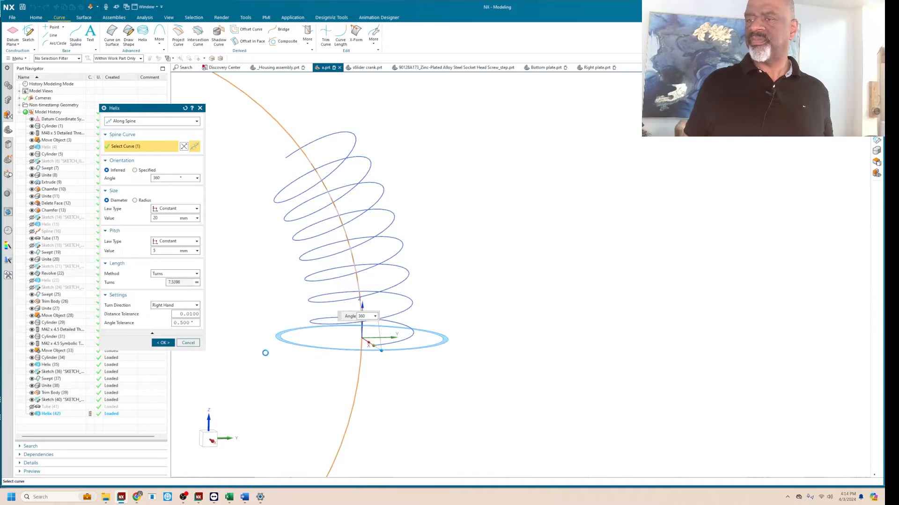
# Keep Turns as the helix's length method and apply the edit to the helix.
pyautogui.click(175, 274)
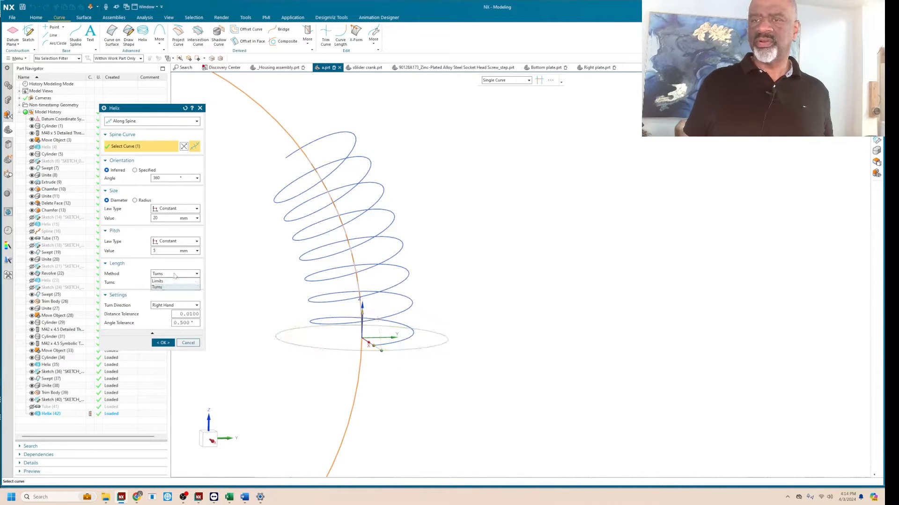
pyautogui.click(171, 287)
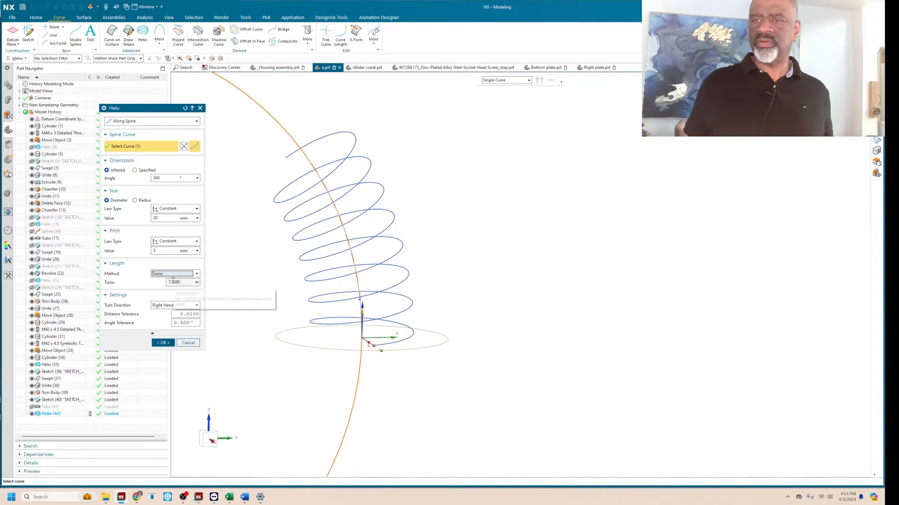
pyautogui.moveTo(185, 283)
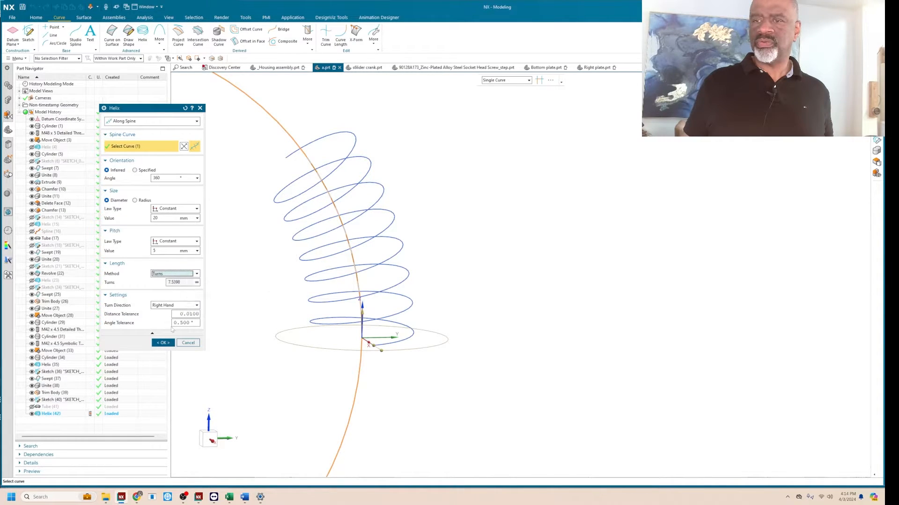
pyautogui.click(164, 343)
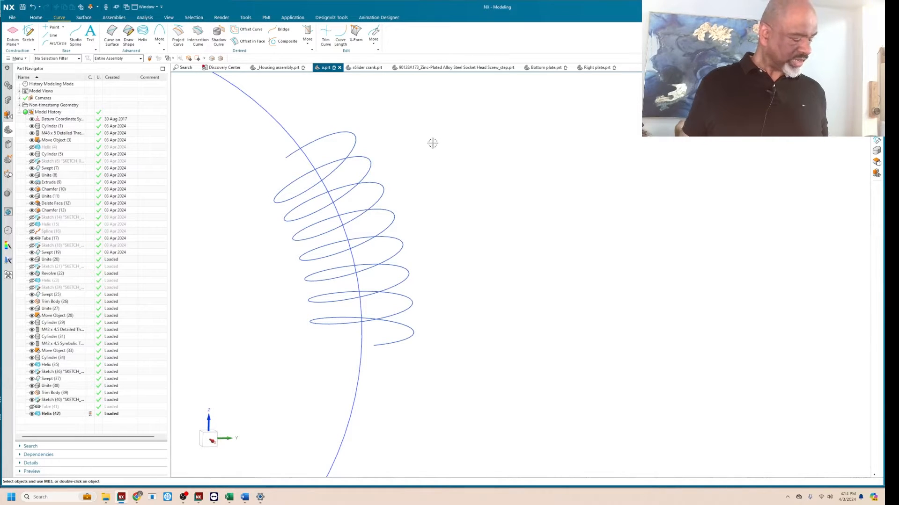
# Undo the edits to the helix's number of turns and clear the selection.
pyautogui.hotkey('ctrl', 'z')
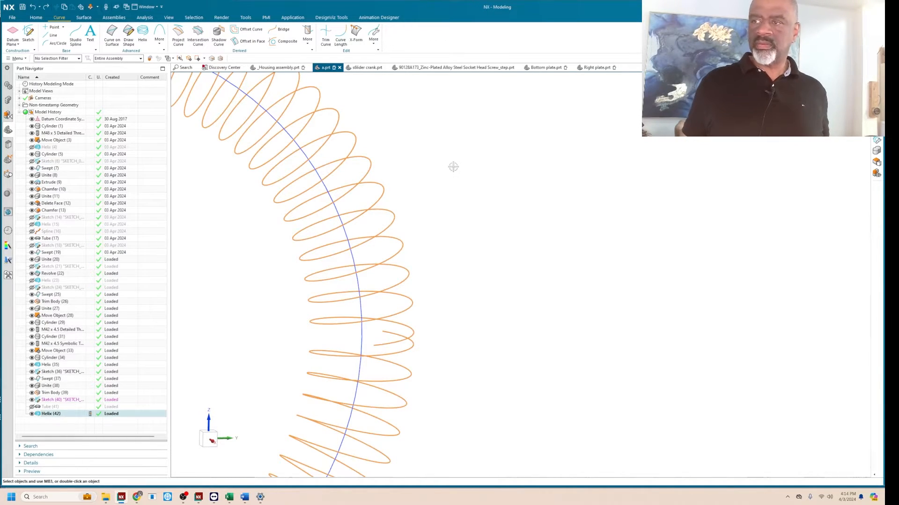
pyautogui.scroll(-5, 463, 180)
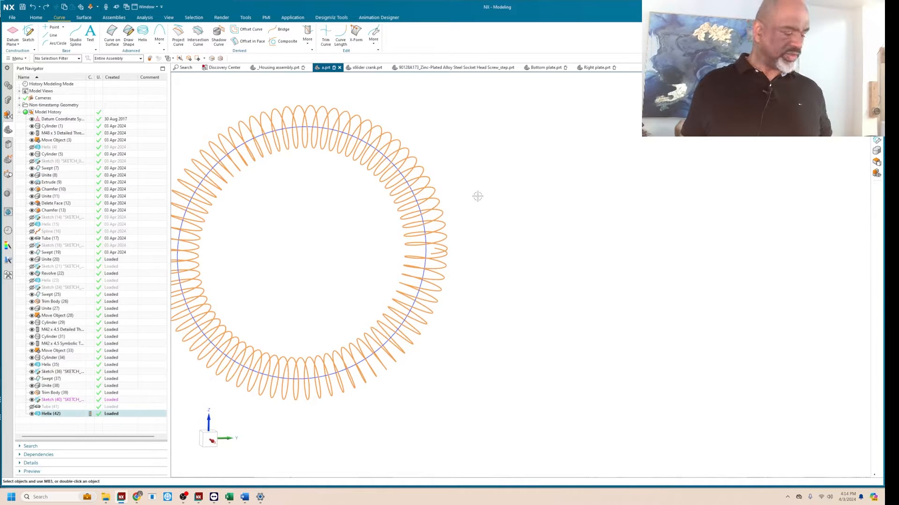
pyautogui.press('Escape')
pyautogui.scroll(2, 444, 233)
pyautogui.scroll(-4, 403, 231)
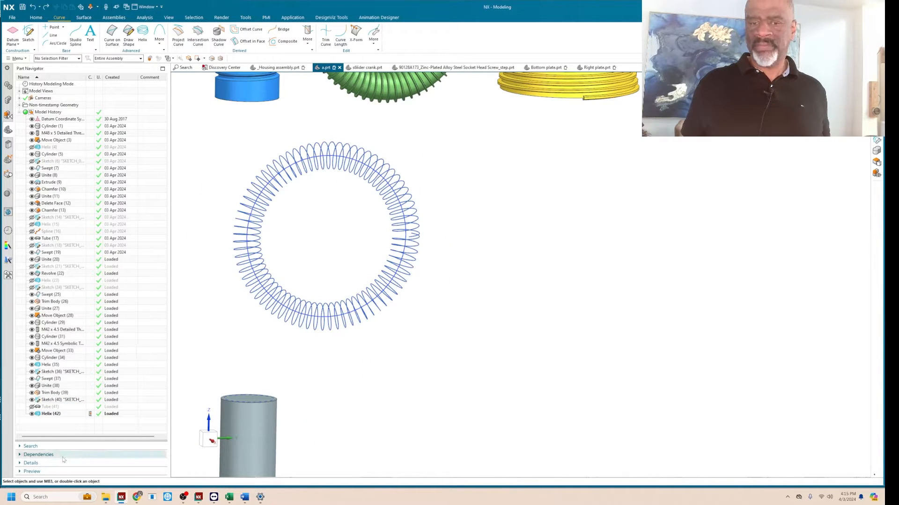
# Edit the helix around the circle again and open the formula for its number of turns.
pyautogui.doubleClick(52, 413)
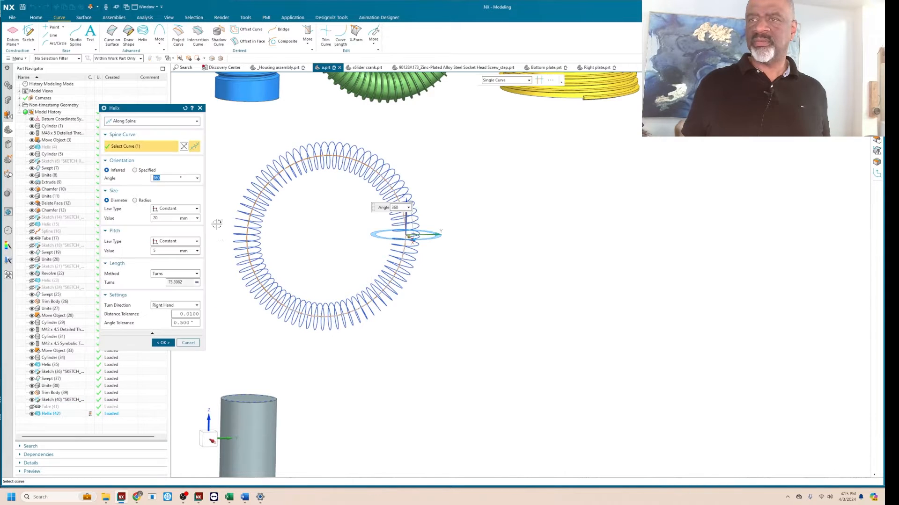
pyautogui.click(197, 282)
pyautogui.click(206, 298)
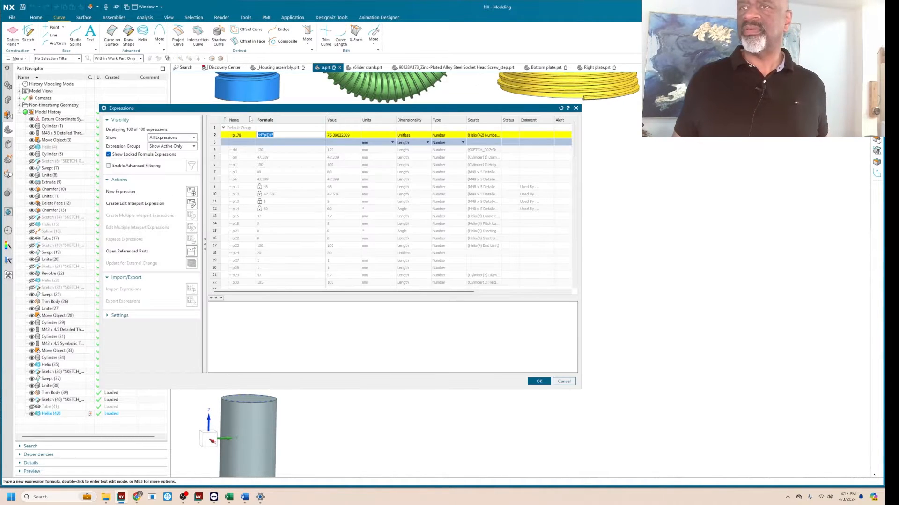
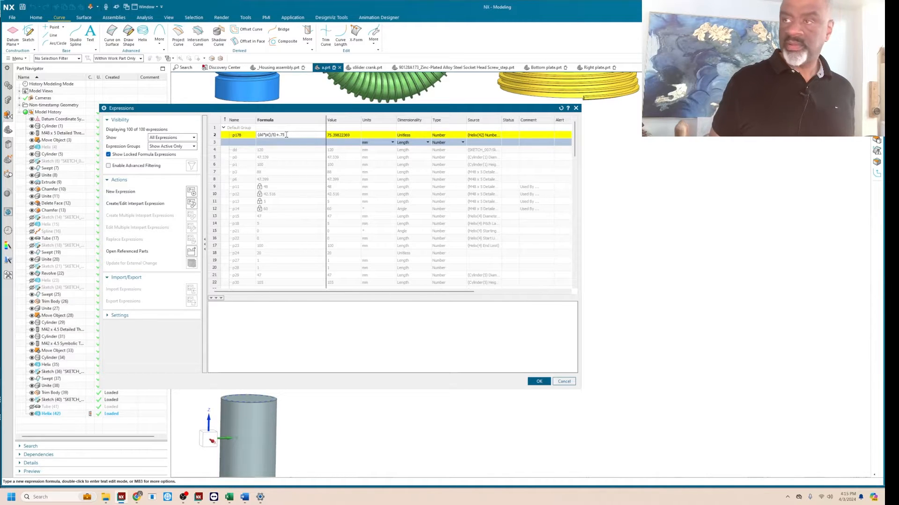
# Try the helix with .75 added to the formula for its number of turns.
pyautogui.press('Return')
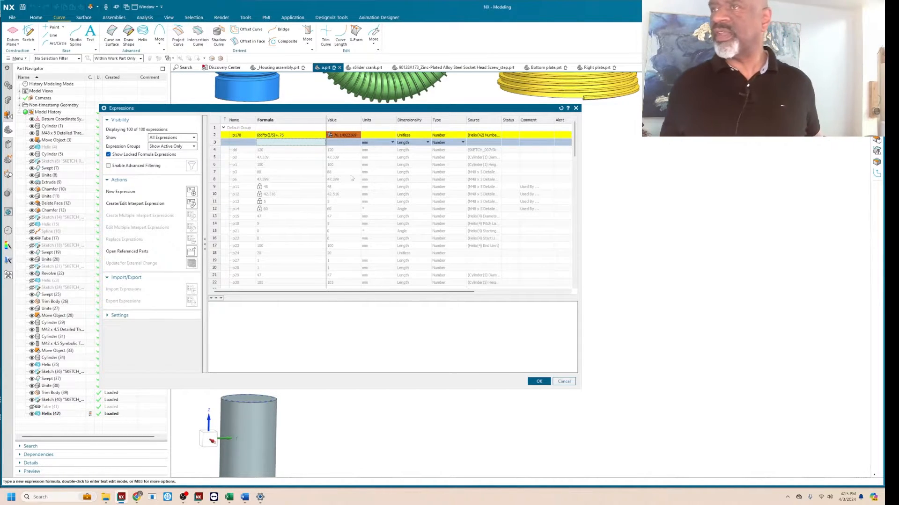
pyautogui.click(539, 382)
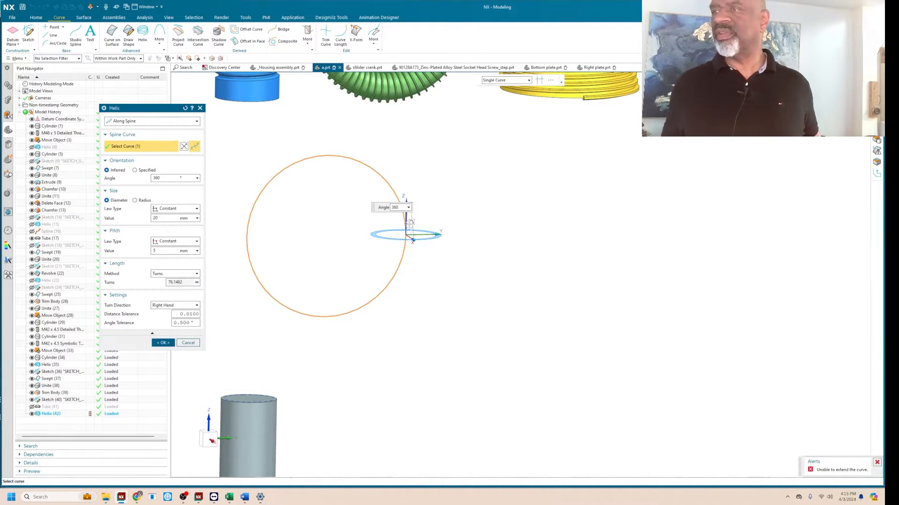
pyautogui.scroll(4, 408, 219)
pyautogui.scroll(-4, 409, 218)
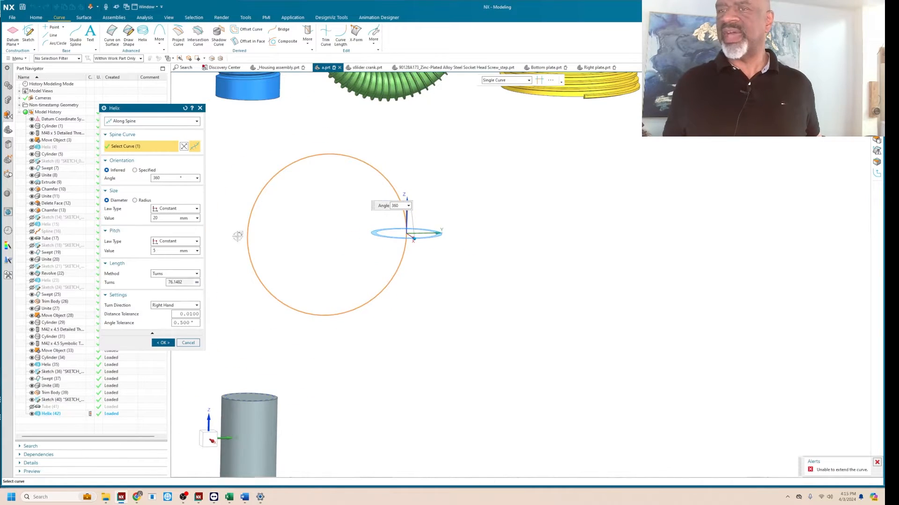
# Try changing the amount added in the helix's turns formula to .1.
pyautogui.click(197, 282)
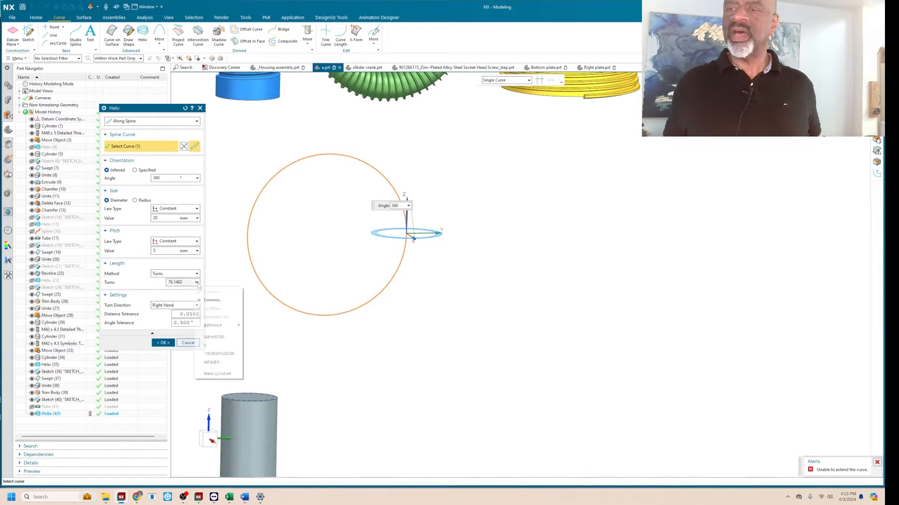
pyautogui.click(214, 300)
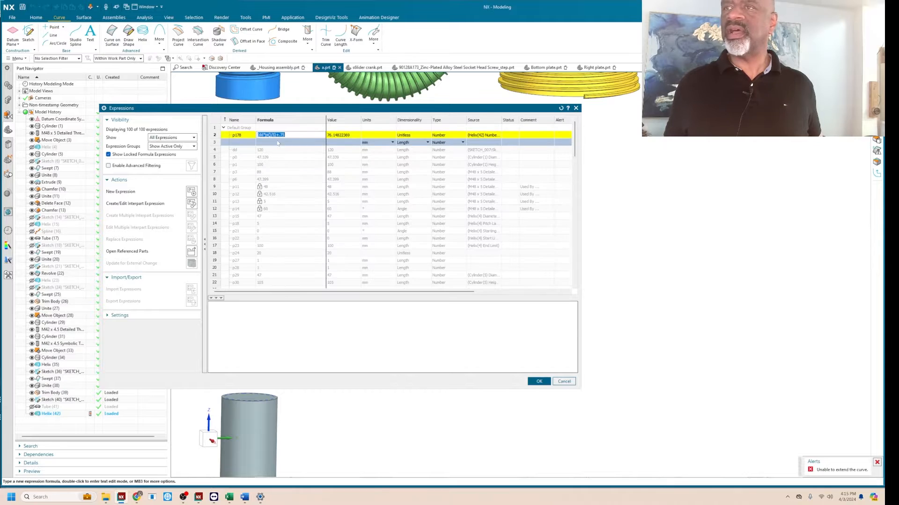
pyautogui.click(291, 135)
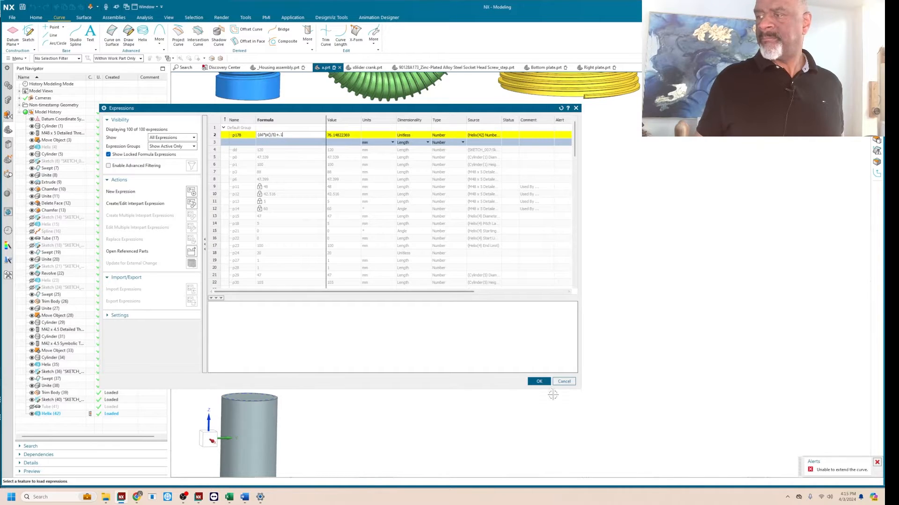
pyautogui.click(538, 381)
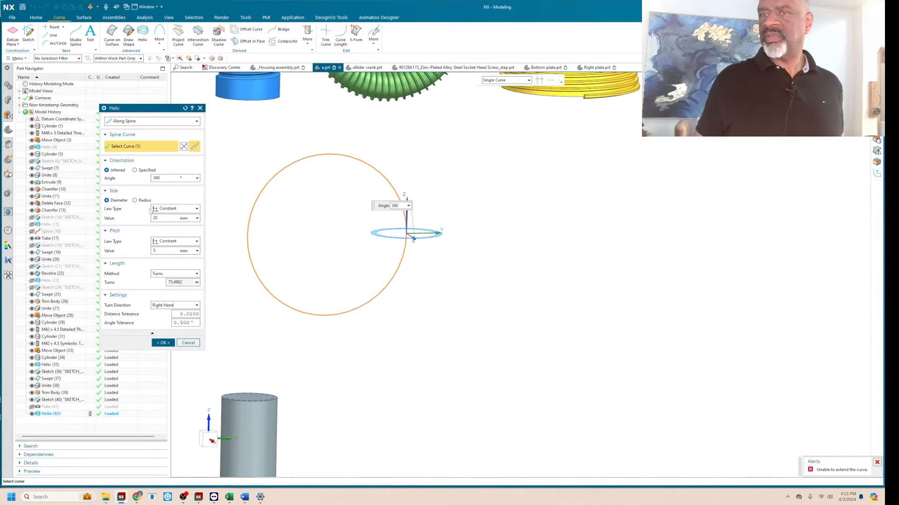
# Remove the added term from the helix's turns formula, leaving only the pi()/5 expression, and apply the edit to the helix.
pyautogui.click(196, 283)
pyautogui.click(206, 300)
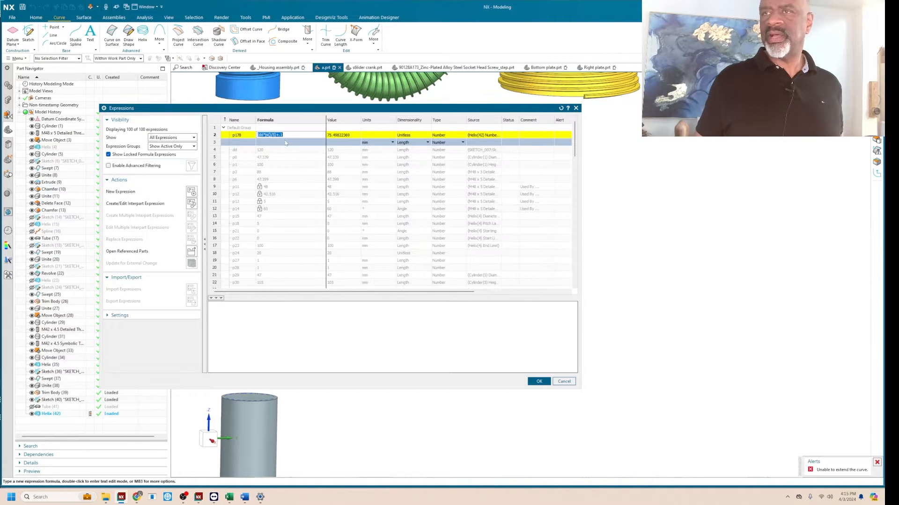
pyautogui.click(290, 134)
pyautogui.press('BackSpace')
pyautogui.press('BackSpace')
pyautogui.press('BackSpace')
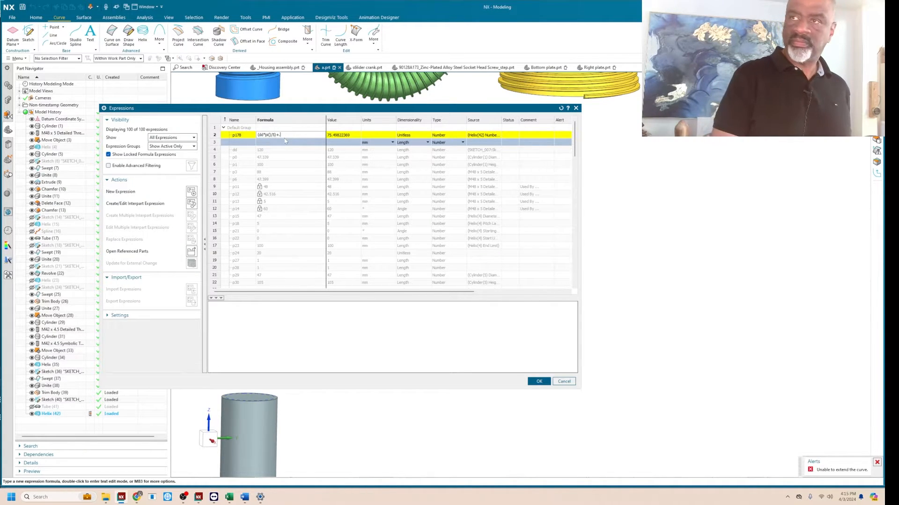
pyautogui.press('Return')
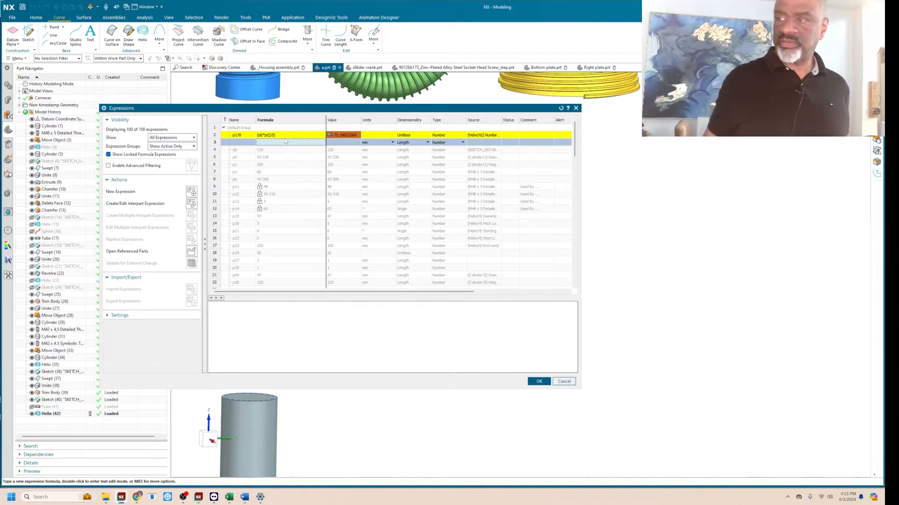
pyautogui.click(538, 382)
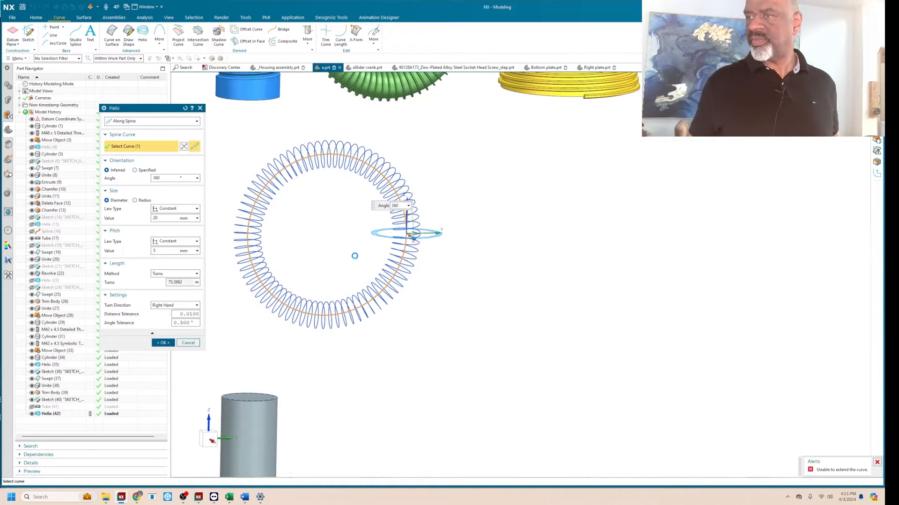
pyautogui.click(163, 342)
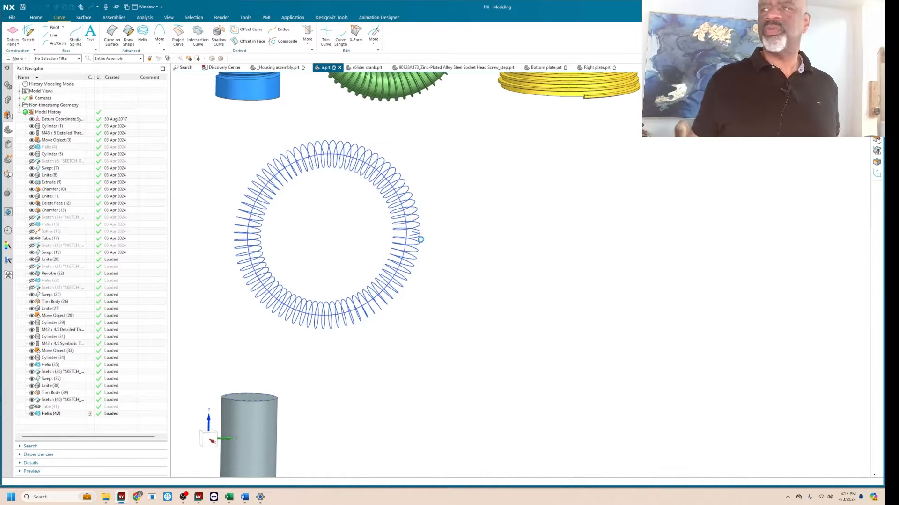
# Start a through-points studio spline of degree 5 connecting the two open ends of the helix around the circle.
pyautogui.click(75, 35)
pyautogui.moveTo(435, 202); pyautogui.dragTo(449, 209, button='middle')
pyautogui.scroll(8, 415, 229)
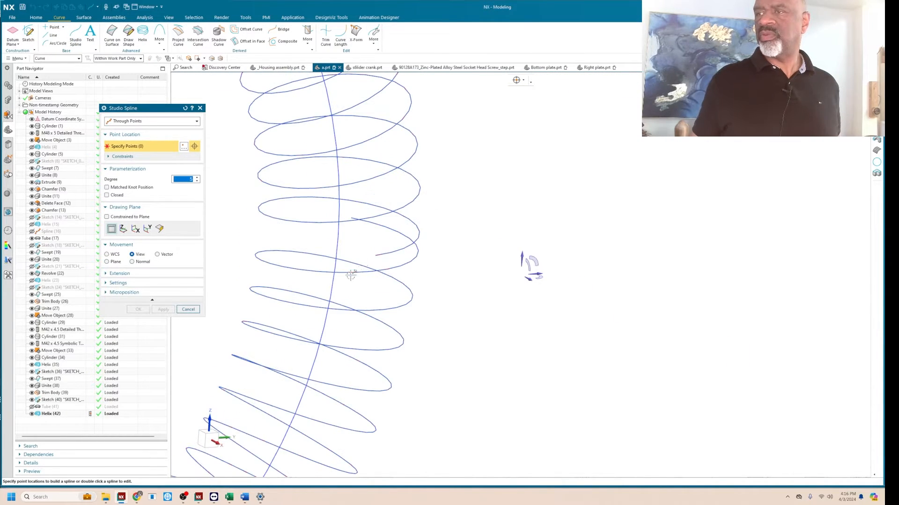
pyautogui.click(376, 256)
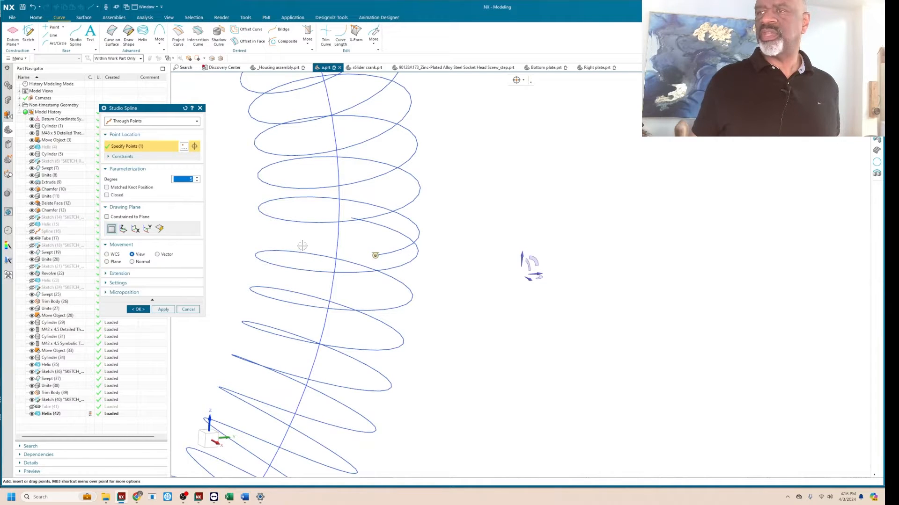
pyautogui.click(351, 218)
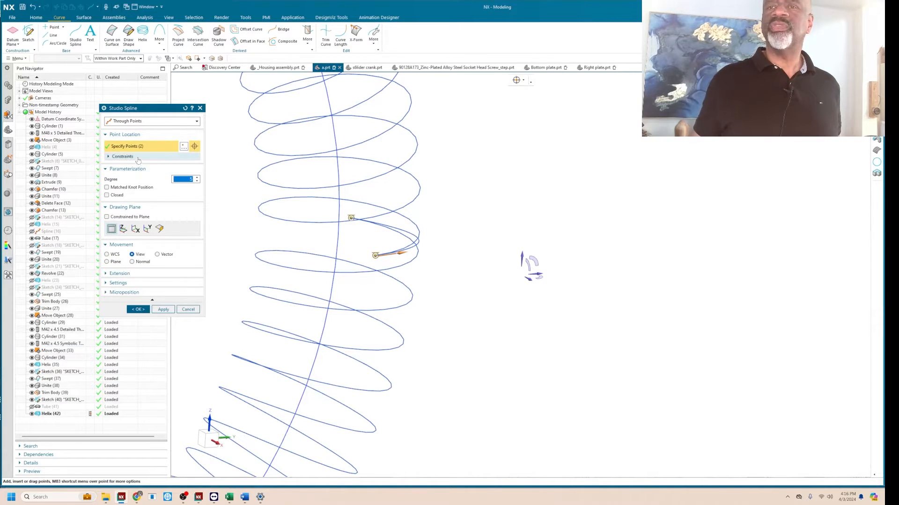
# Reverse the tangent direction at both spline points, keeping G1 (Tangent) continuity, and create the spline.
pyautogui.click(136, 157)
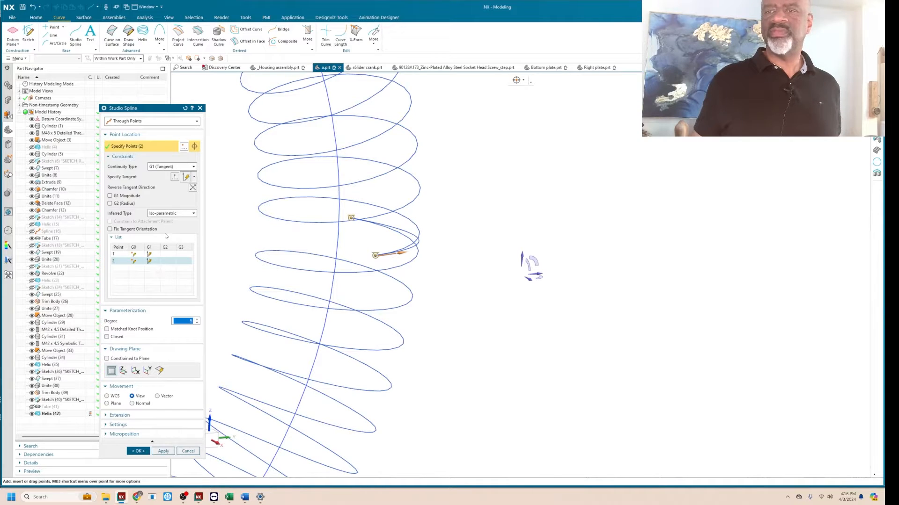
pyautogui.click(193, 188)
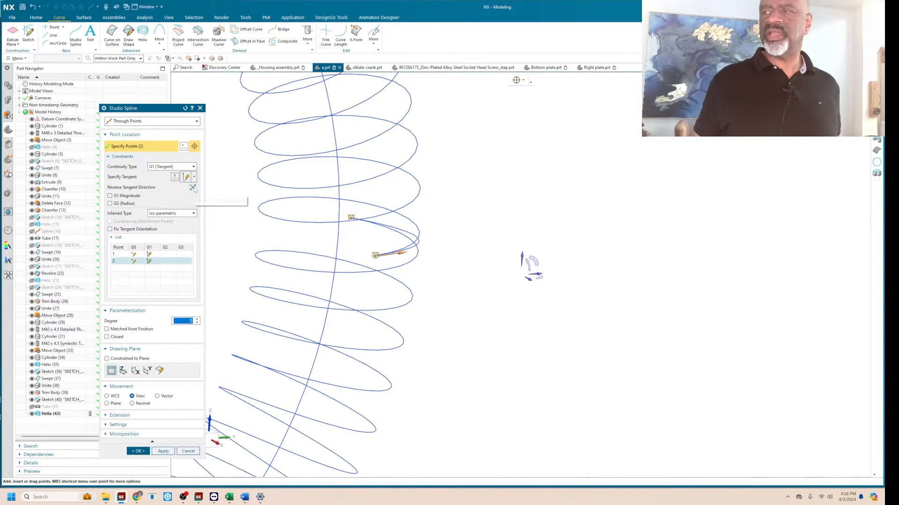
pyautogui.click(124, 257)
pyautogui.click(193, 188)
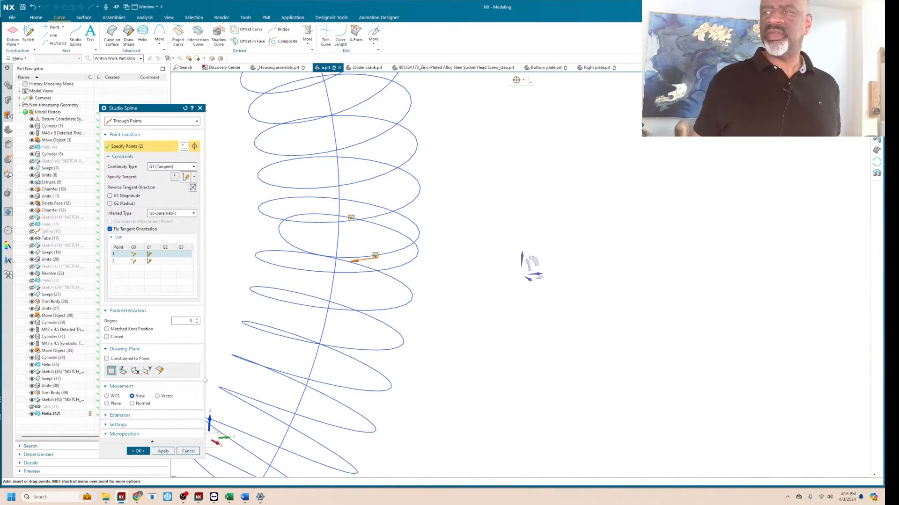
pyautogui.click(167, 255)
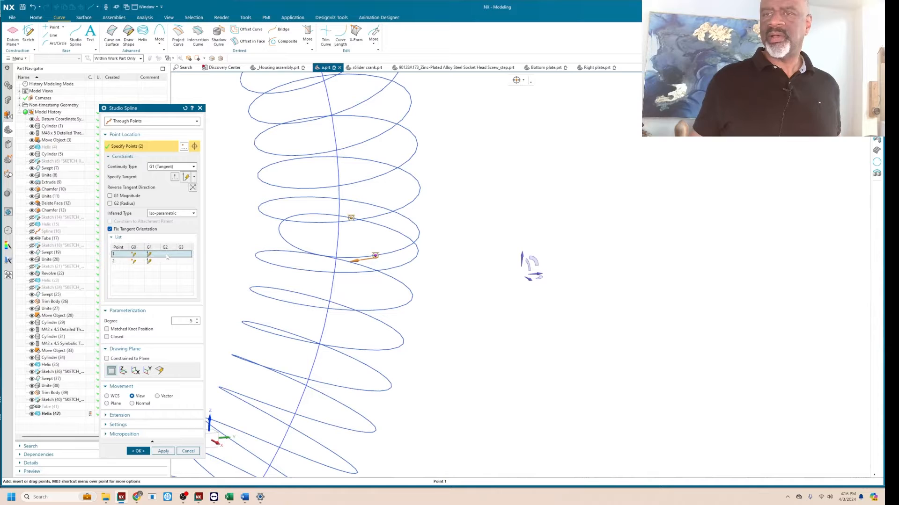
pyautogui.click(138, 452)
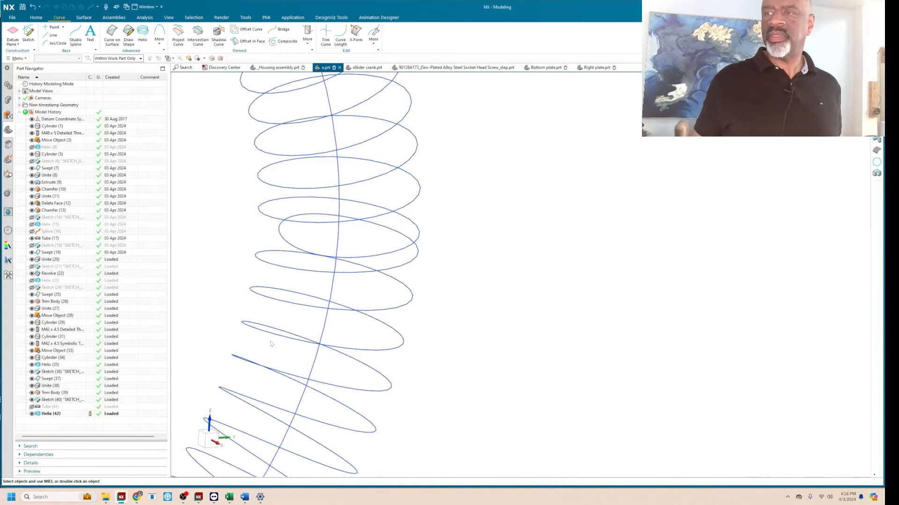
# Try G2 (Curvature) continuity at both ends of the spline, discard that edit and delete the spline.
pyautogui.doubleClick(369, 255)
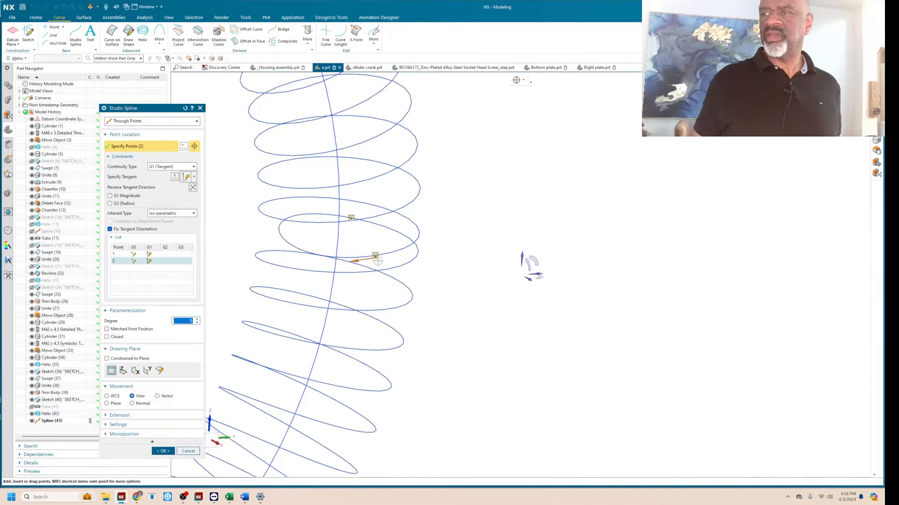
pyautogui.rightClick(375, 255)
pyautogui.click(393, 280)
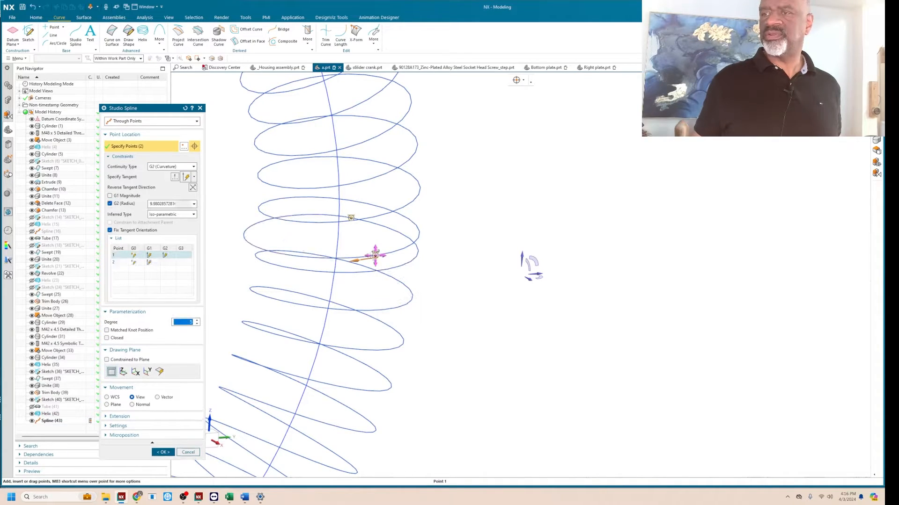
pyautogui.rightClick(352, 219)
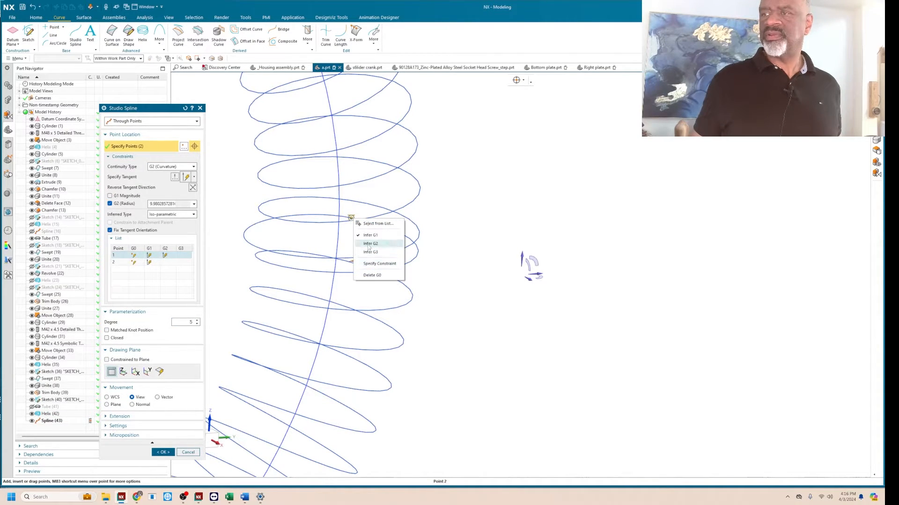
pyautogui.click(370, 245)
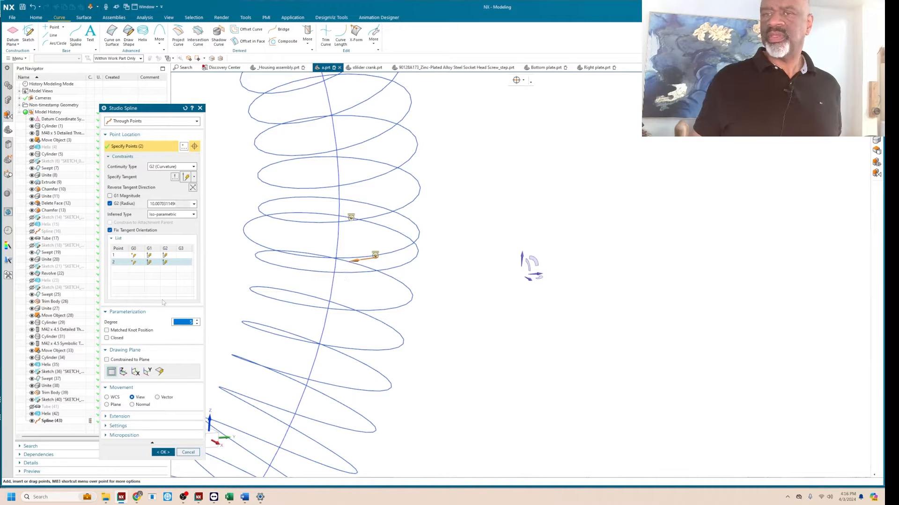
pyautogui.click(188, 452)
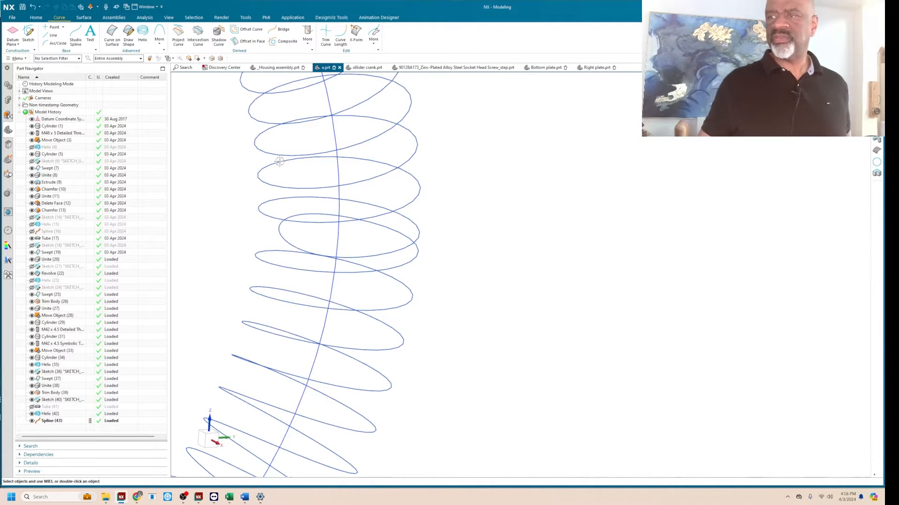
pyautogui.click(279, 228)
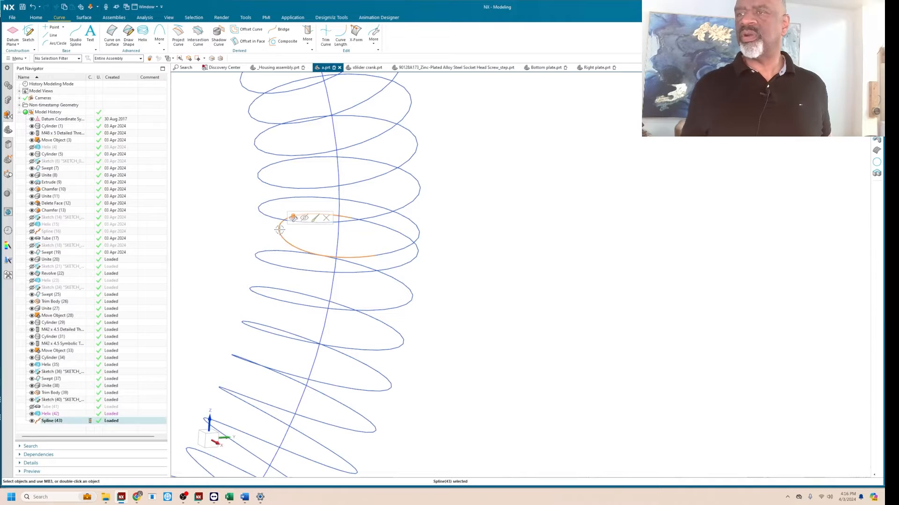
pyautogui.click(326, 218)
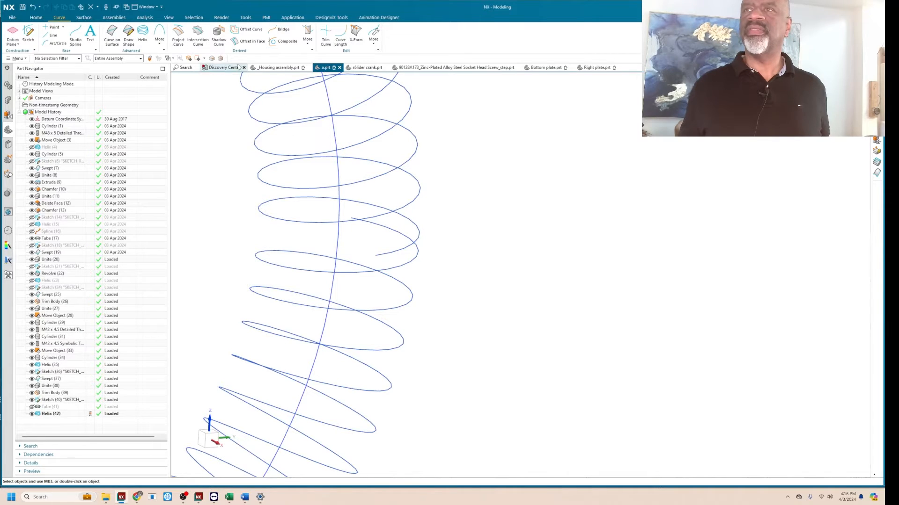
# Set up a bridge curve between the two open ends of the helix with G1 (Tangent) continuity at both ends.
pyautogui.click(281, 31)
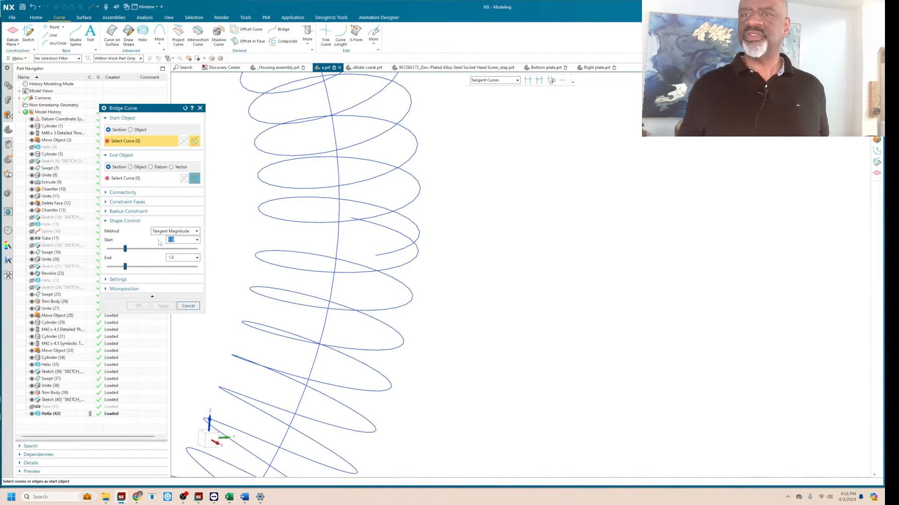
pyautogui.click(130, 193)
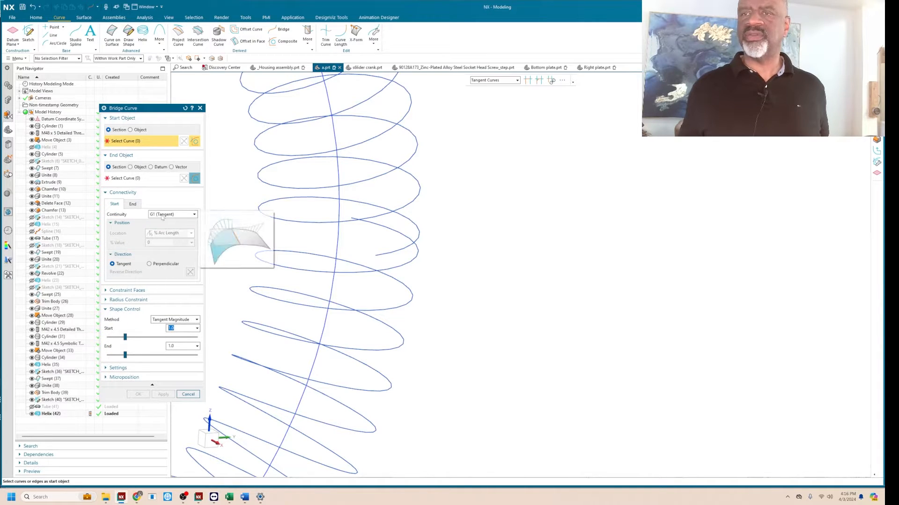
pyautogui.click(132, 204)
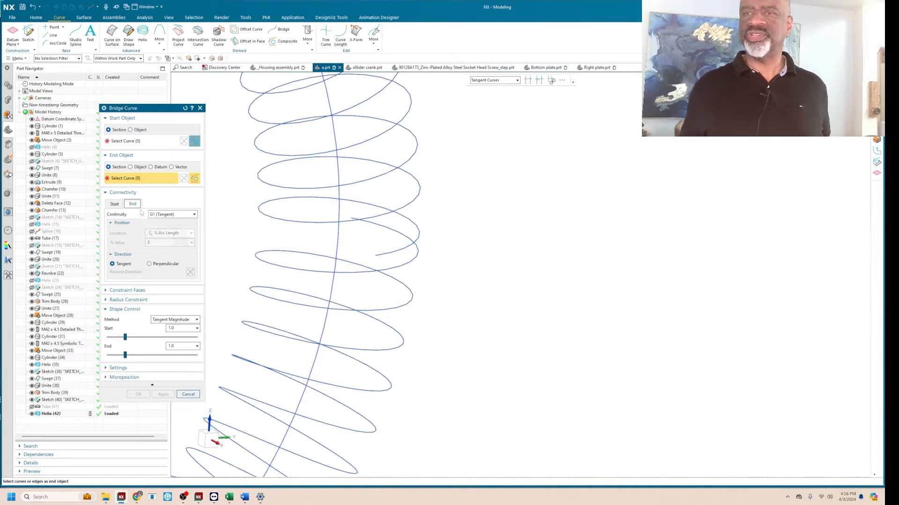
pyautogui.click(126, 141)
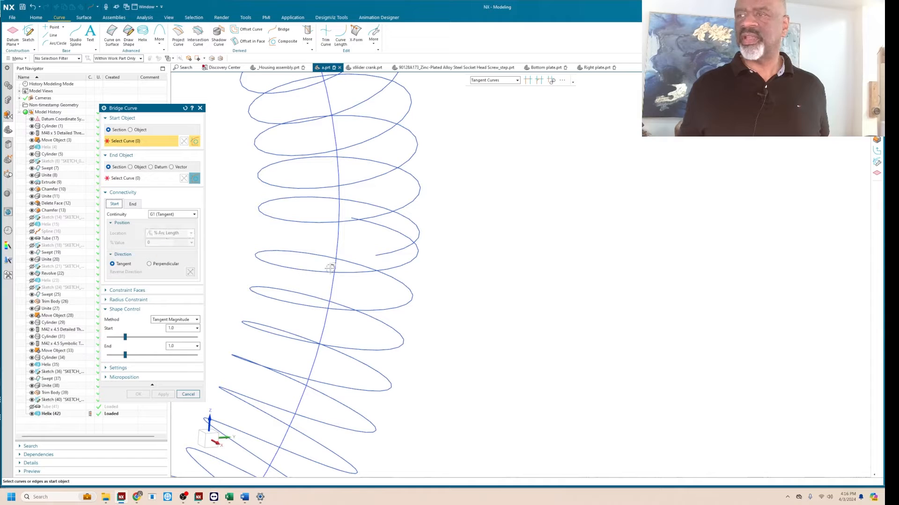
pyautogui.click(377, 256)
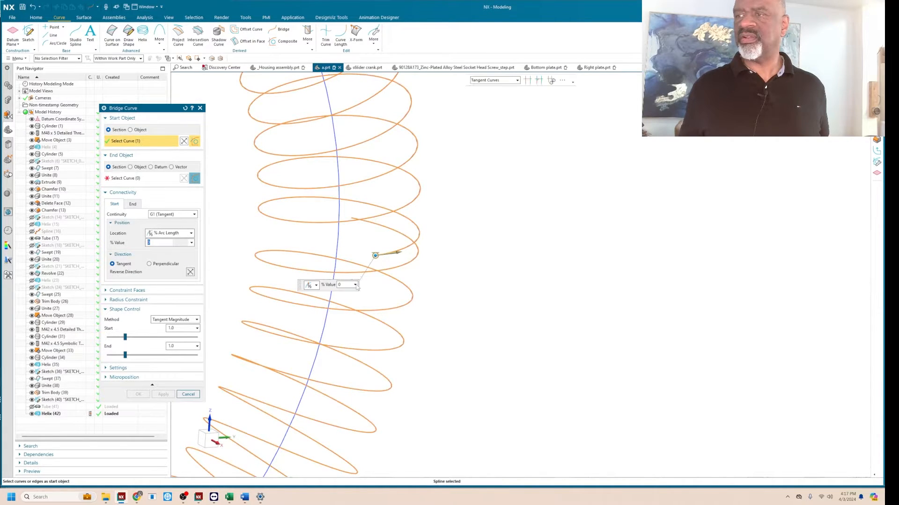
pyautogui.middleClick(375, 255)
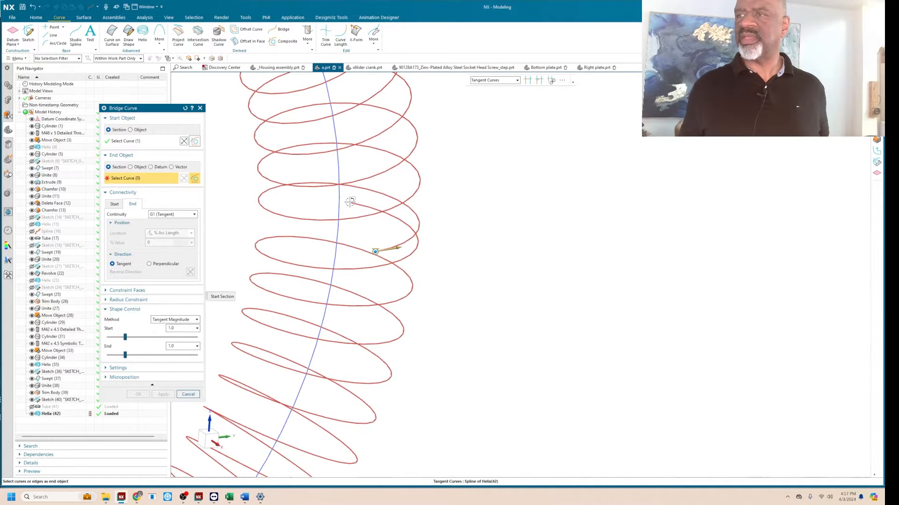
pyautogui.click(352, 205)
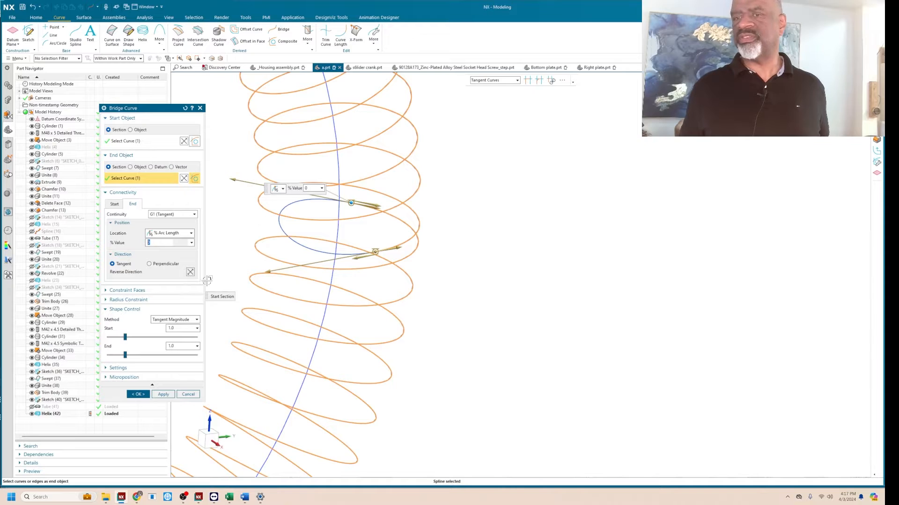
# Set the start tangent magnitude of the bridge curve to the new expression a=1.1.
pyautogui.click(179, 329)
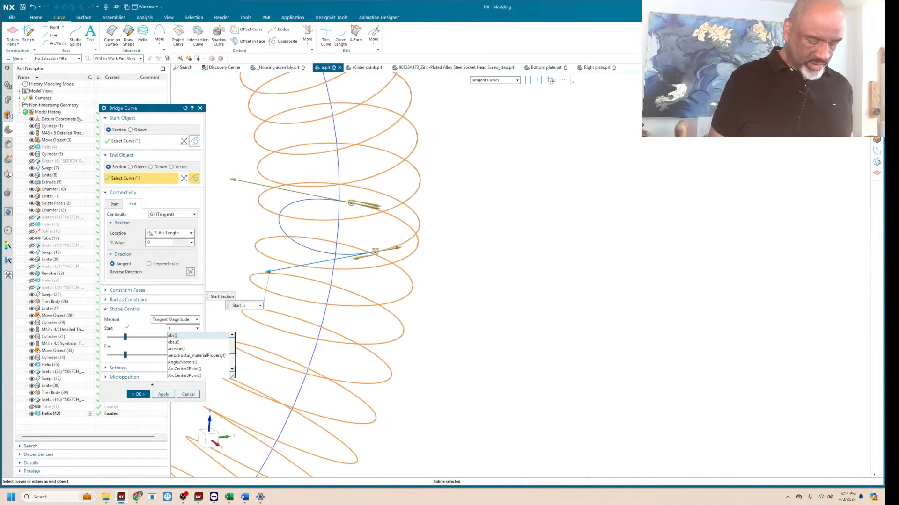
pyautogui.write('+1.1')
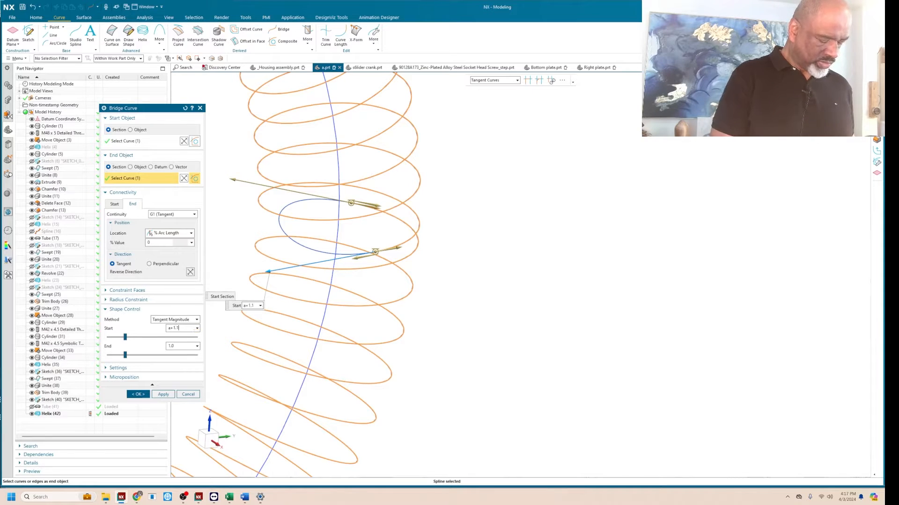
pyautogui.press('Return')
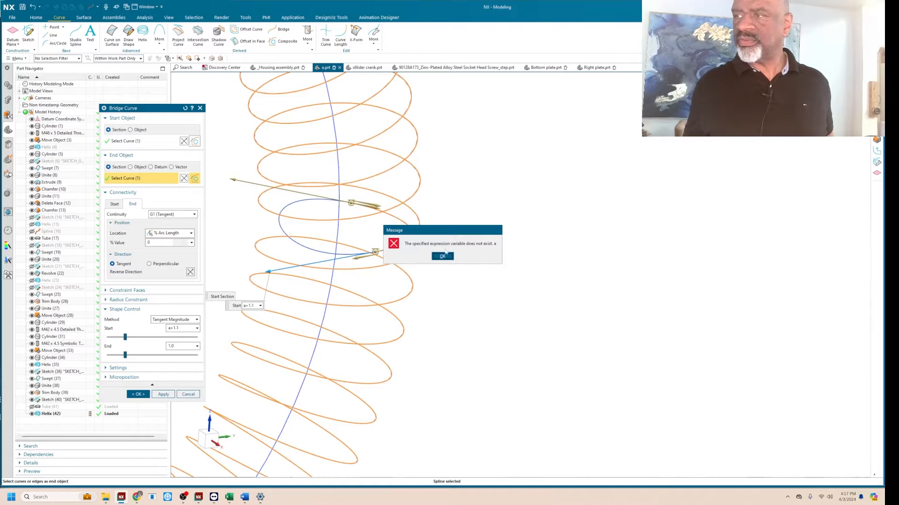
pyautogui.click(443, 256)
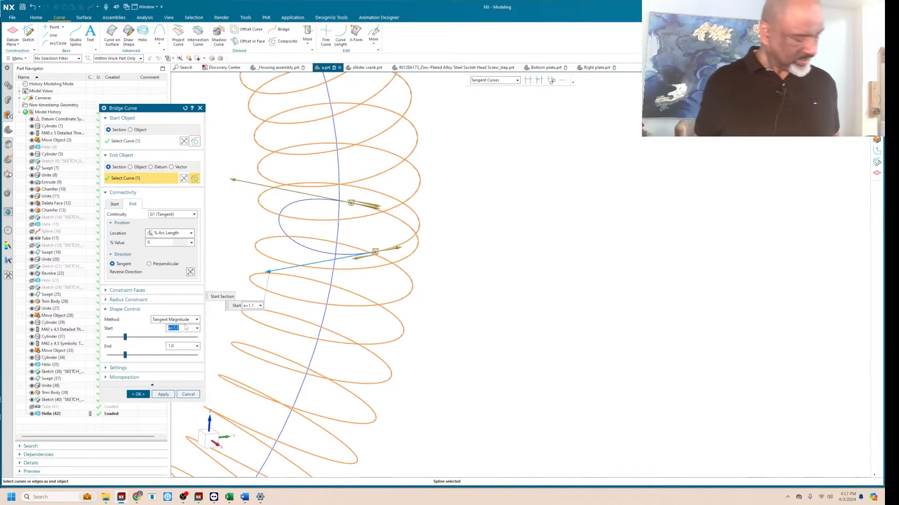
pyautogui.write('a+')
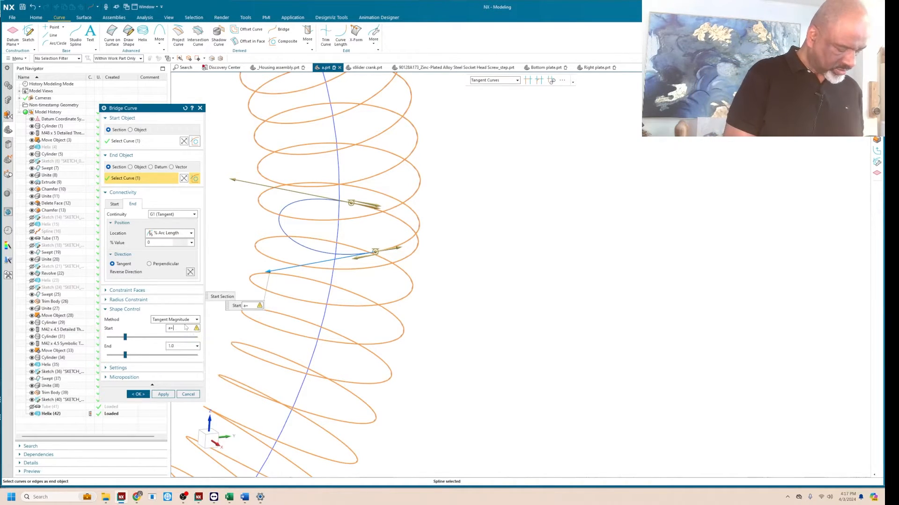
pyautogui.press('Return')
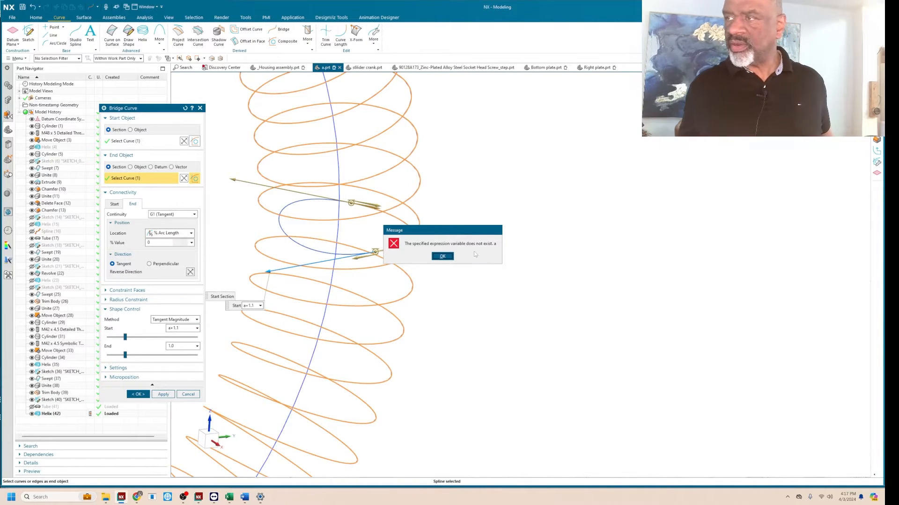
pyautogui.click(442, 257)
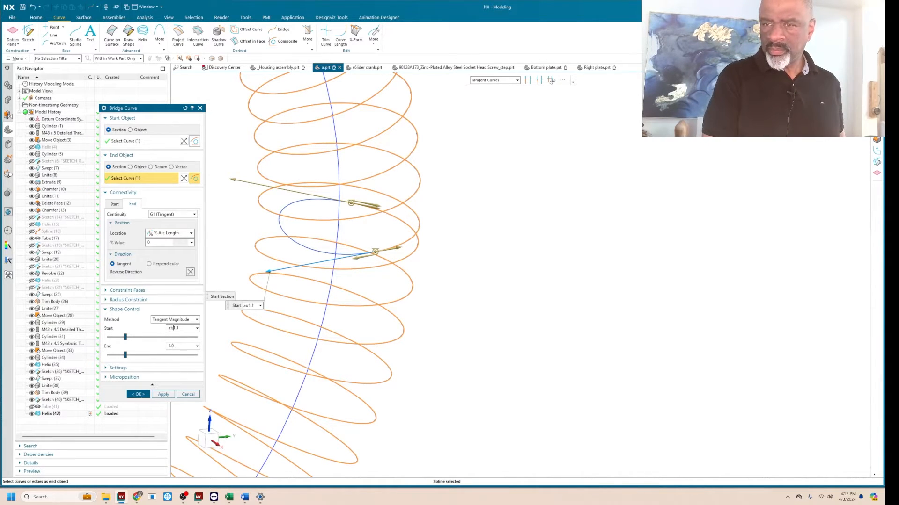
pyautogui.press('Return')
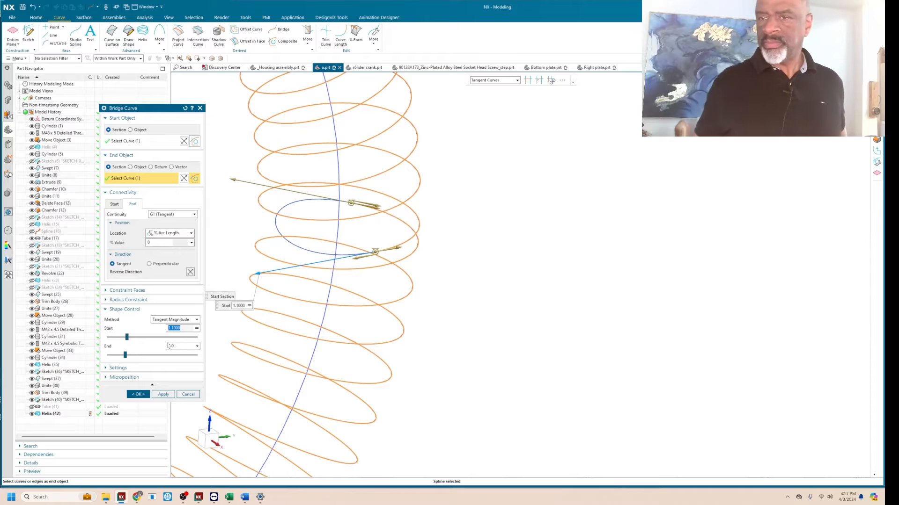
# Link the bridge curve's end tangent magnitude to the expression a and create the curve.
pyautogui.click(175, 346)
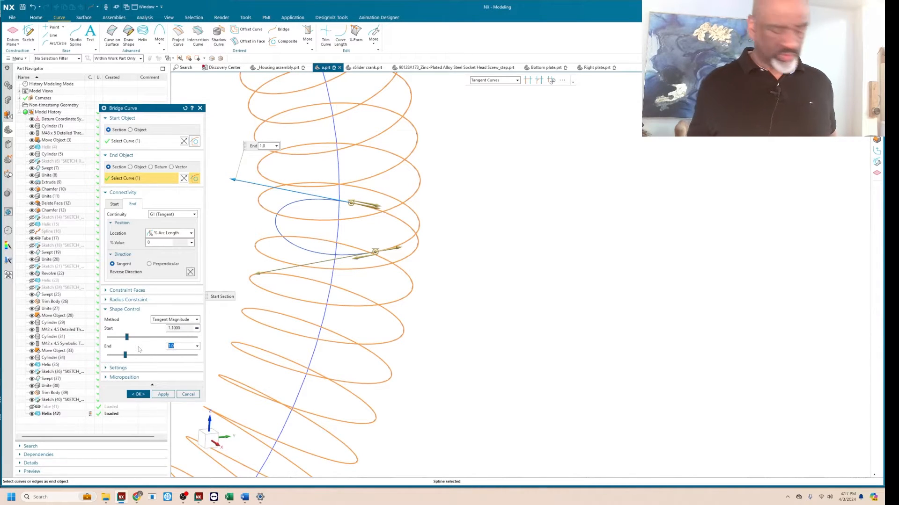
pyautogui.write('abs(')
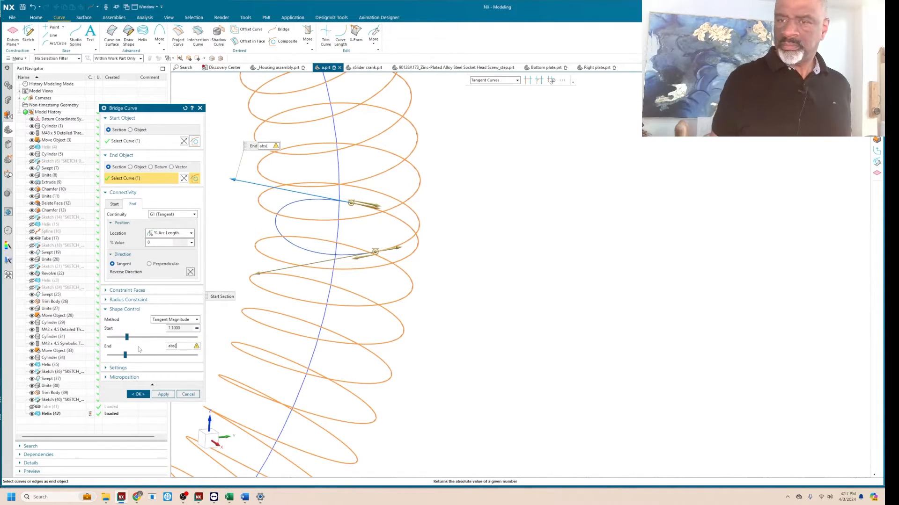
pyautogui.press('BackSpace')
pyautogui.press('BackSpace')
pyautogui.press('BackSpace')
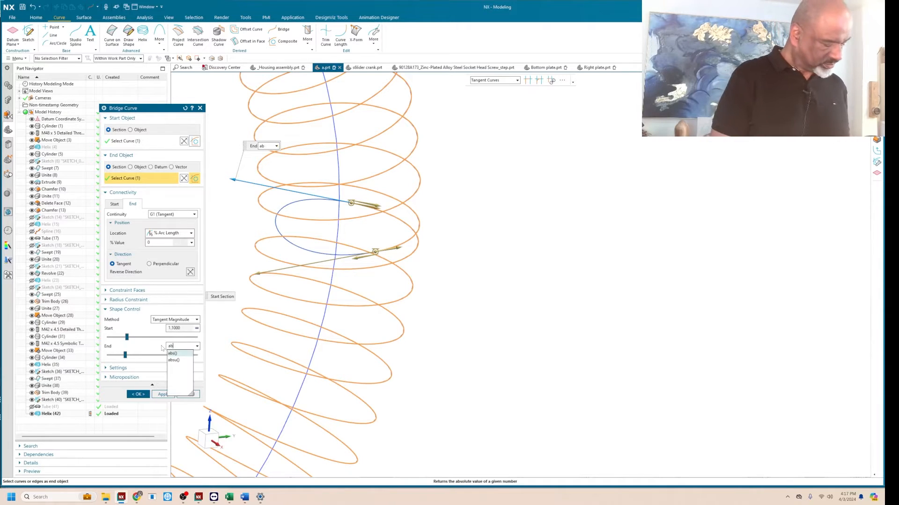
pyautogui.press('Return')
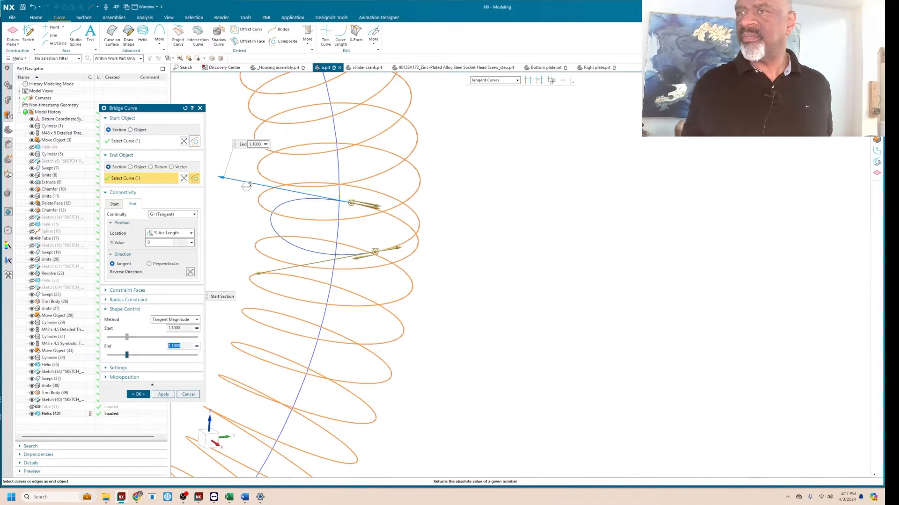
pyautogui.click(138, 394)
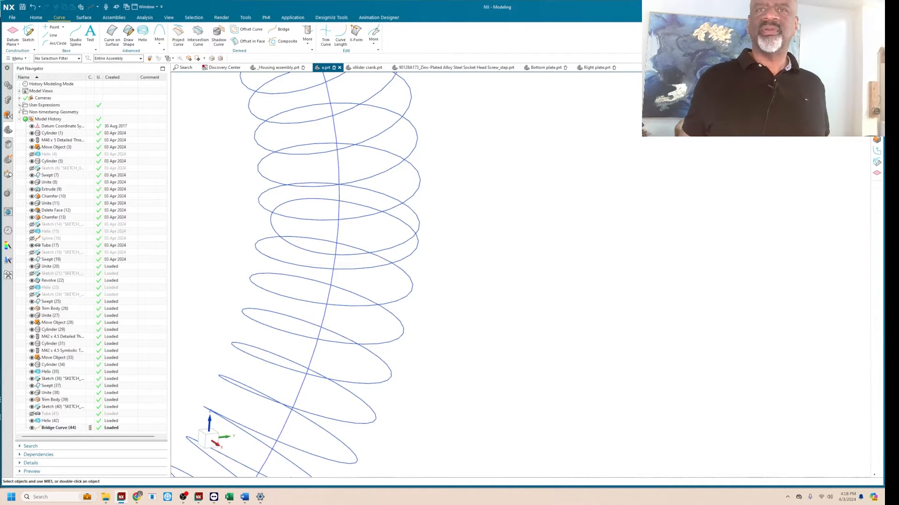
# Edit the user expression a that drives the bridge curve's tangent magnitudes, trying 1.2 and settling on 1.3.
pyautogui.click(19, 105)
pyautogui.doubleClick(56, 112)
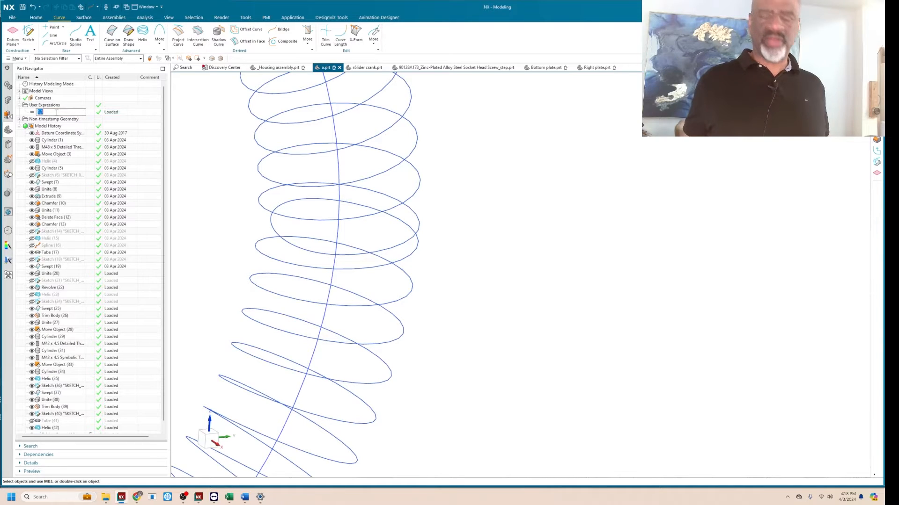
pyautogui.write('1.2')
pyautogui.press('Return')
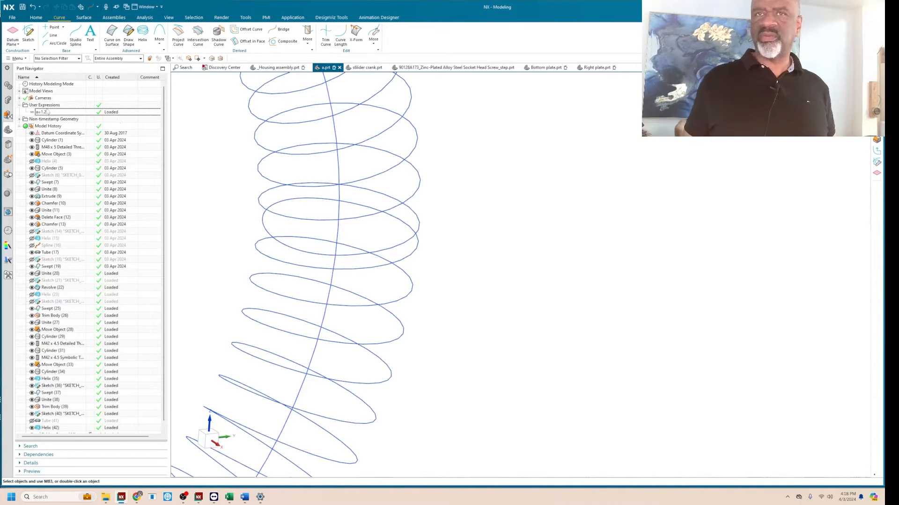
pyautogui.doubleClick(48, 113)
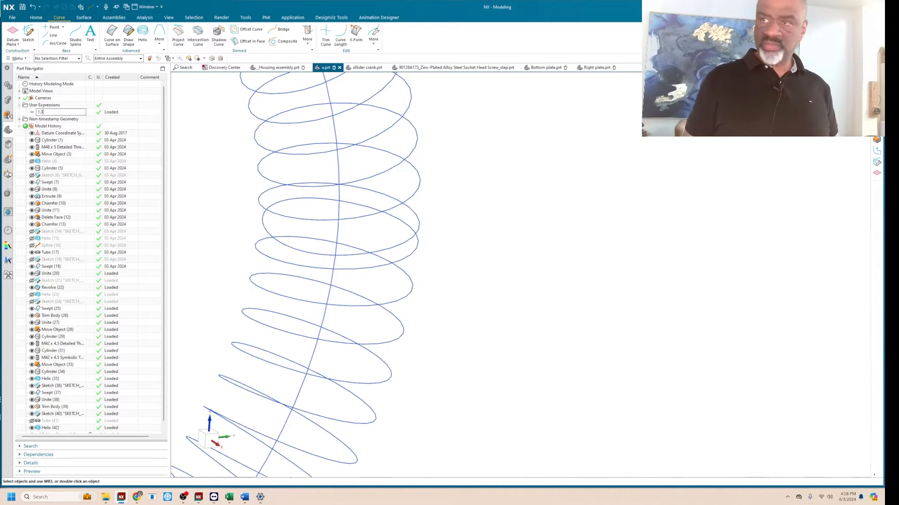
pyautogui.write('1.3')
pyautogui.press('Return')
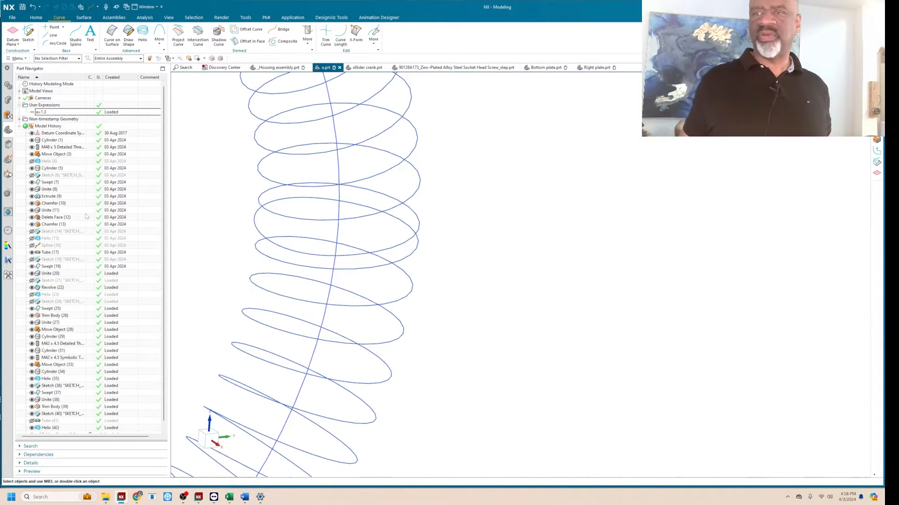
# Start a new sketch and show the hidden ring-shaped tube that the helix wraps around.
pyautogui.moveTo(218, 220)
pyautogui.mouseDown(button='middle')
pyautogui.moveTo(219, 201)
pyautogui.moveTo(218, 210)
pyautogui.mouseUp(button='middle')
pyautogui.scroll(-3, 219, 211)
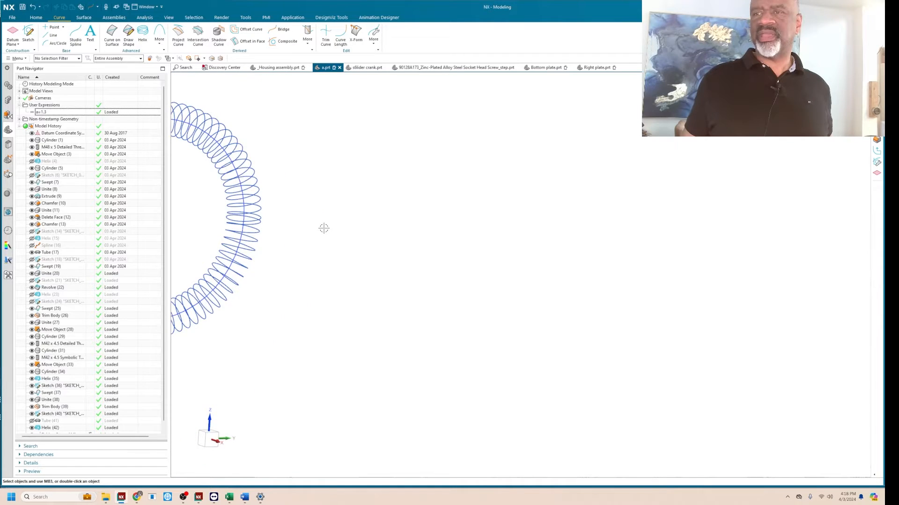
pyautogui.scroll(-4, 369, 202)
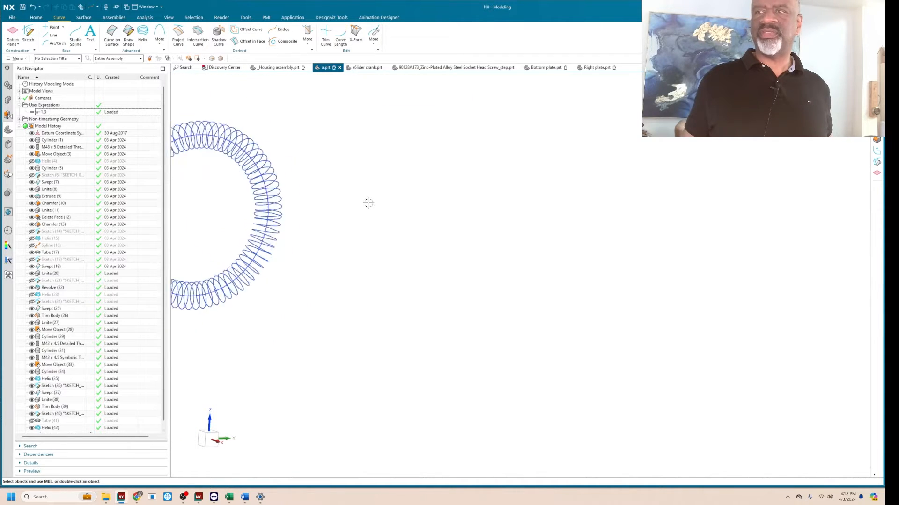
pyautogui.scroll(2, 371, 204)
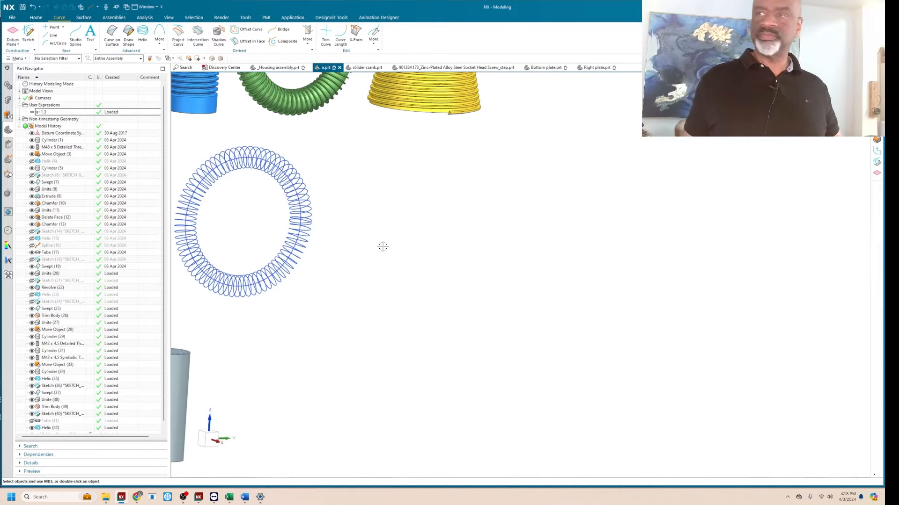
pyautogui.click(29, 33)
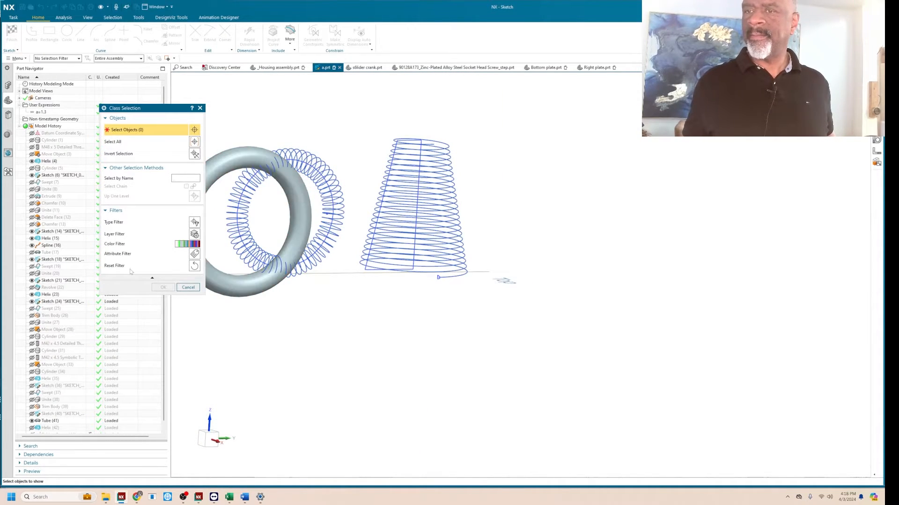
pyautogui.click(227, 161)
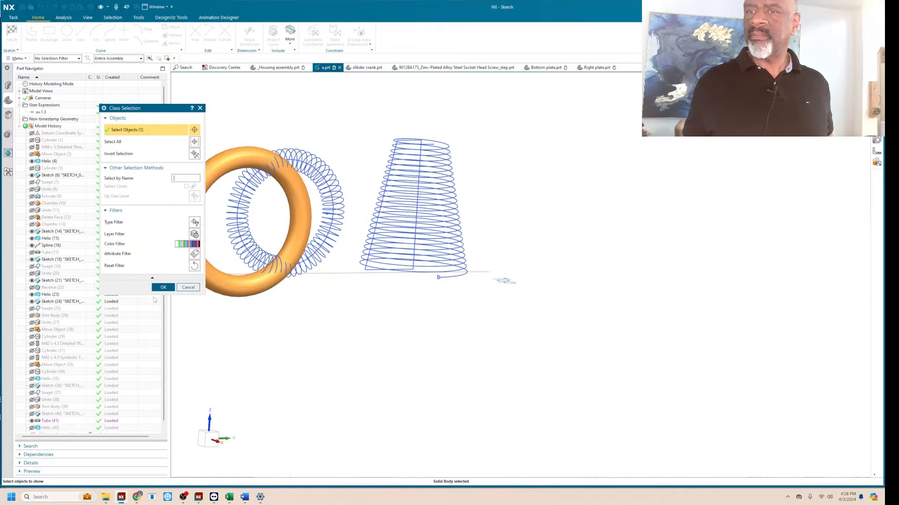
pyautogui.click(163, 287)
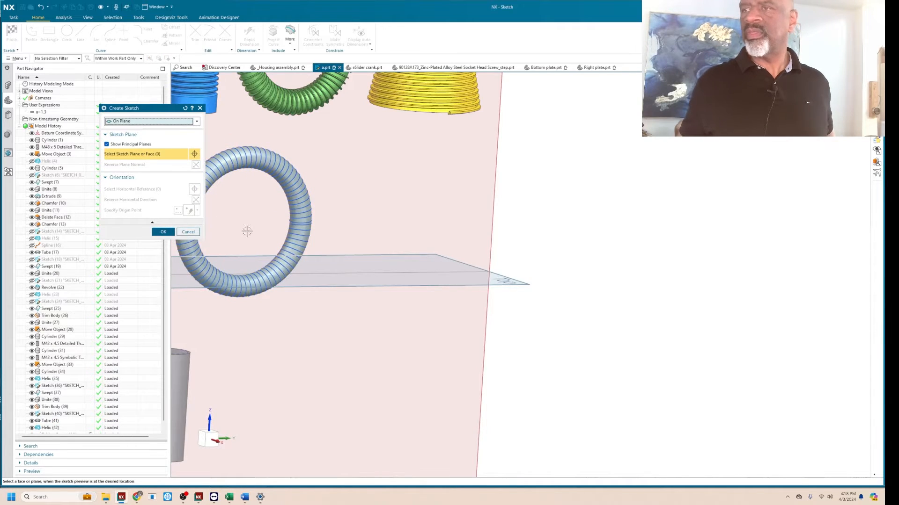
pyautogui.scroll(5, 247, 232)
pyautogui.scroll(3, 309, 225)
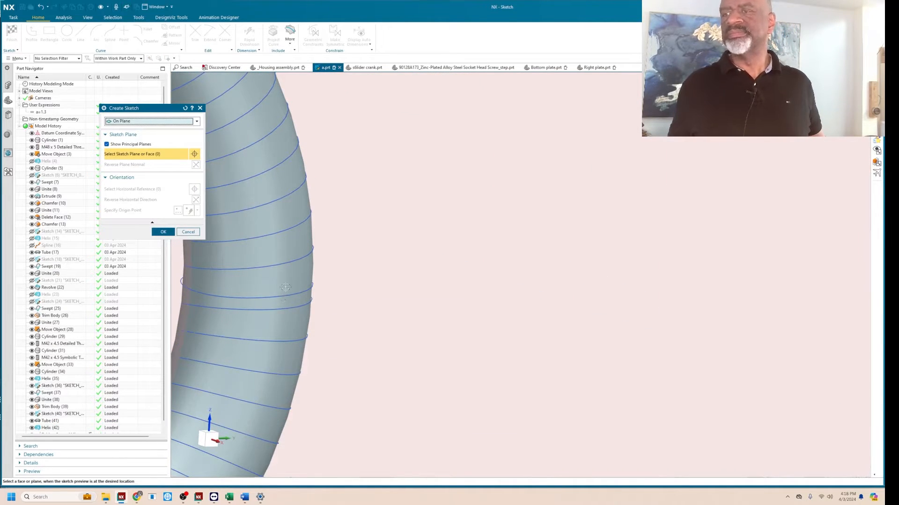
pyautogui.scroll(-3, 337, 262)
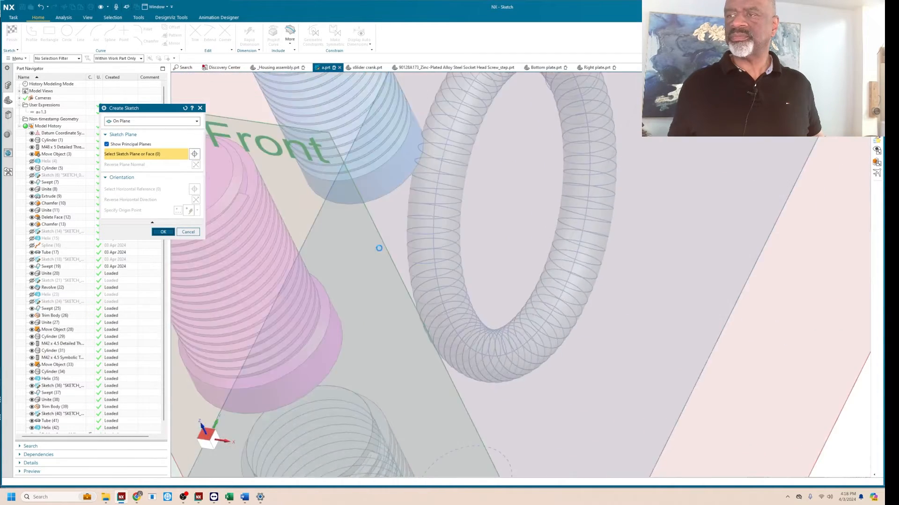
pyautogui.click(379, 248)
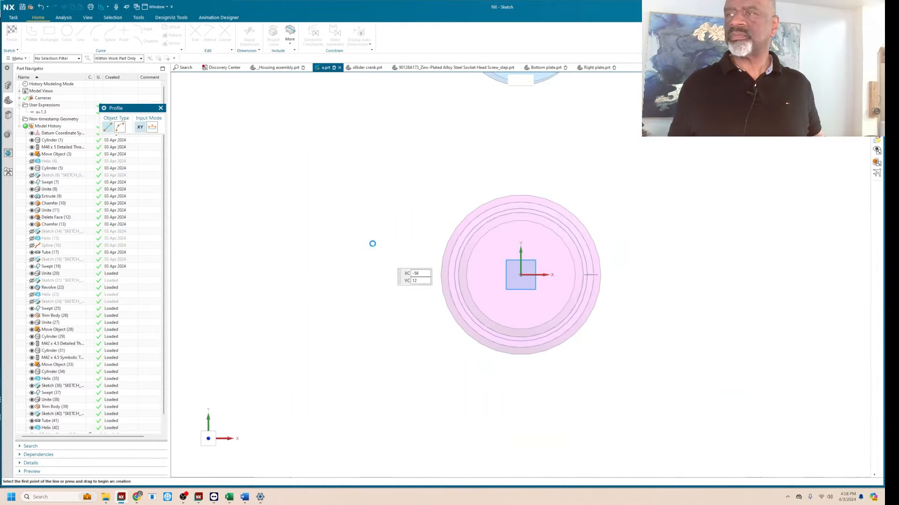
pyautogui.hotkey('ctrl', 'q')
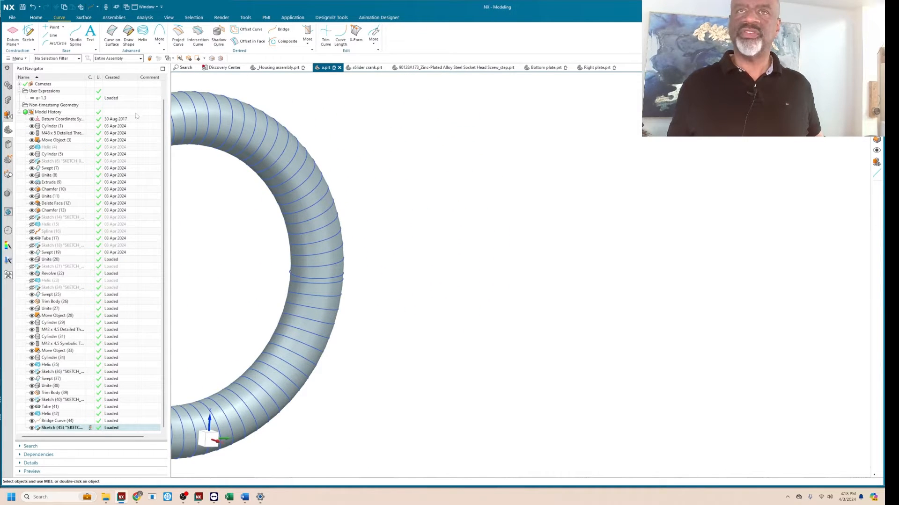
# Create a sketch on path along the helix and its bridge curve, normal to the path at 0 % arc length.
pyautogui.click(28, 33)
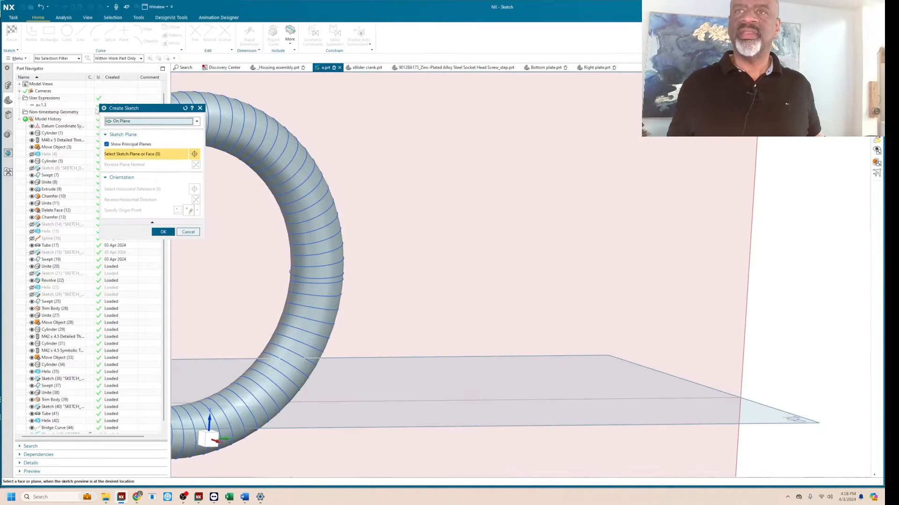
pyautogui.click(150, 121)
pyautogui.click(136, 138)
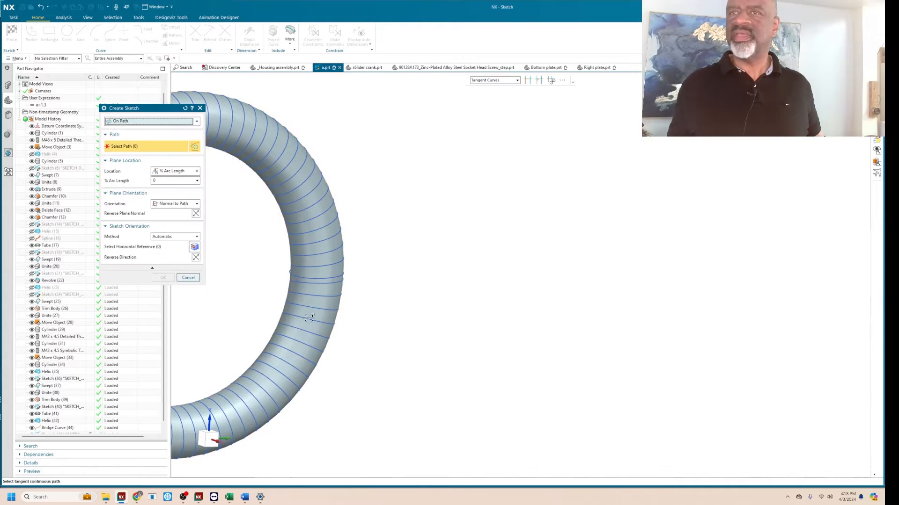
pyautogui.click(337, 277)
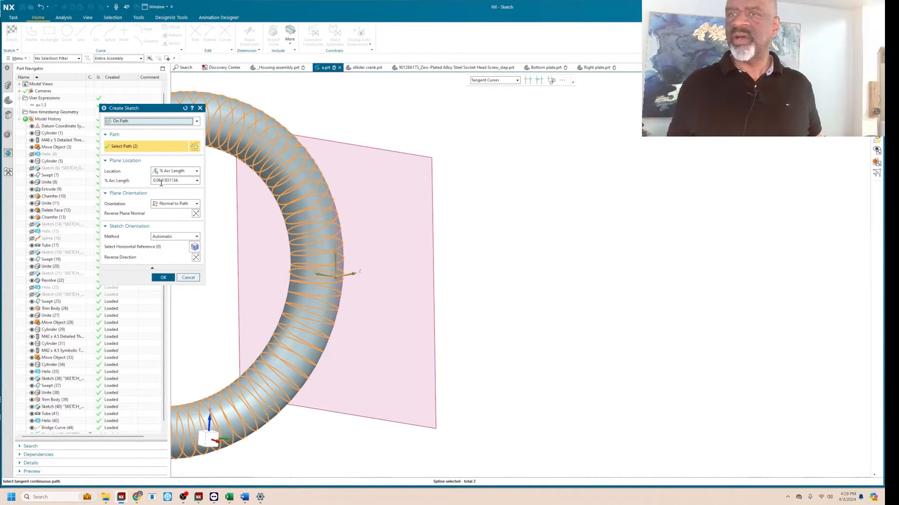
pyautogui.doubleClick(162, 181)
pyautogui.write('0')
pyautogui.press('Return')
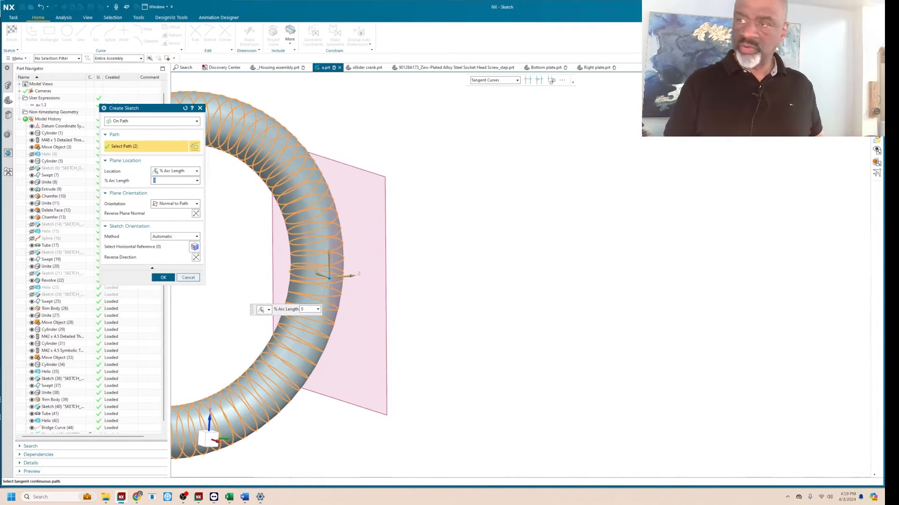
pyautogui.click(162, 277)
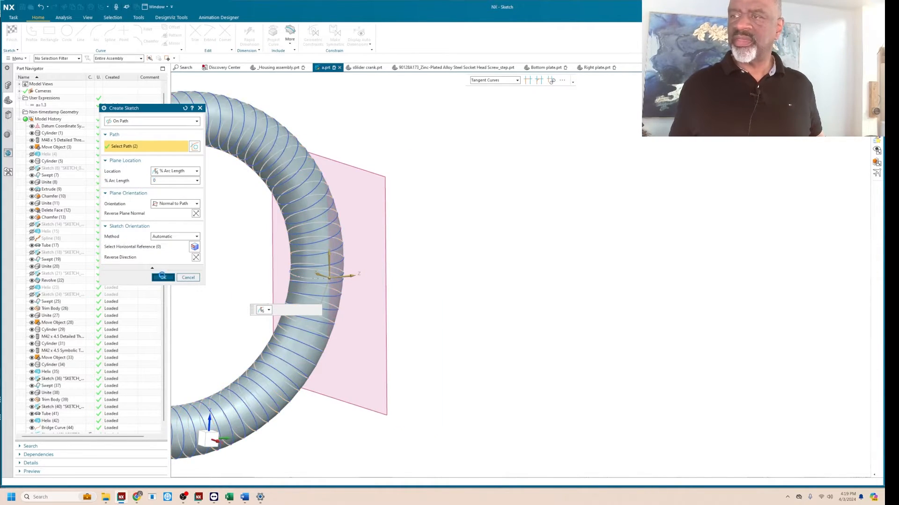
# Sketch a closed trapezoid around the path's start point, with a narrow end about 0.7 mm and slanted sides about 2.1 mm, and finish the sketch.
pyautogui.scroll(8, 545, 276)
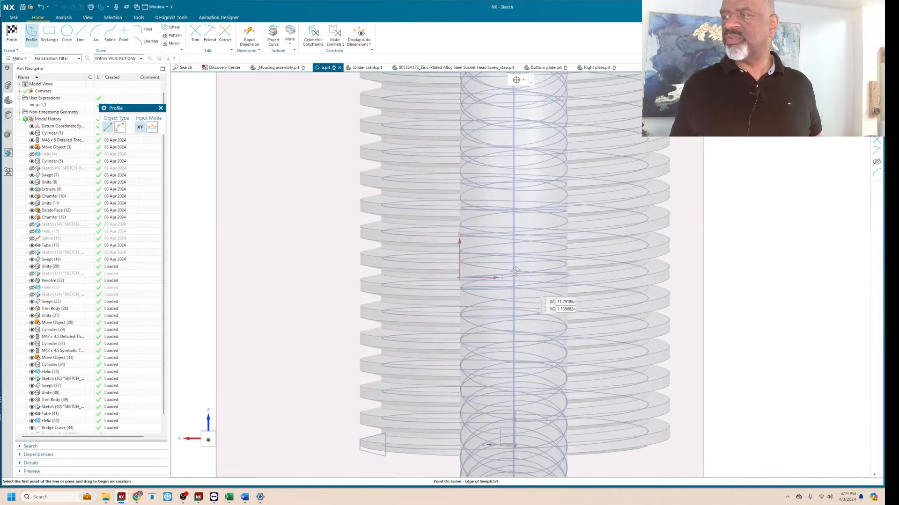
pyautogui.click(31, 32)
pyautogui.click(30, 34)
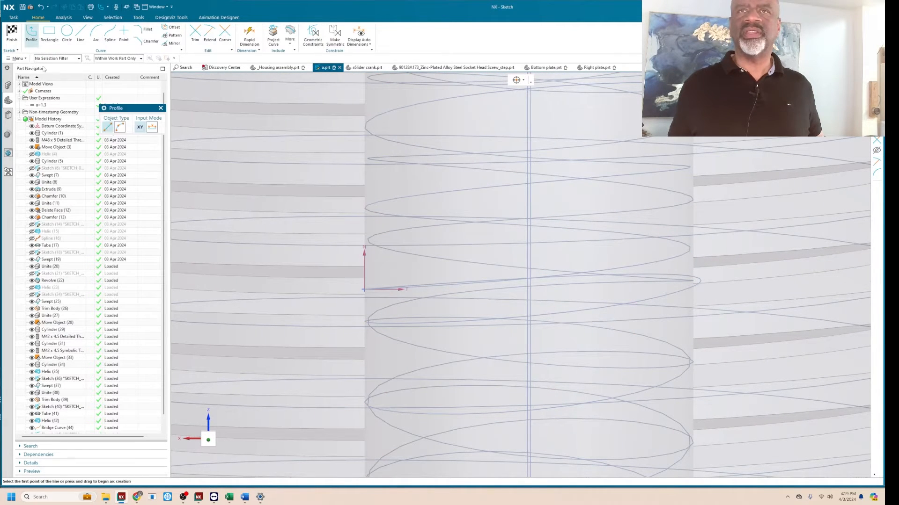
pyautogui.scroll(3, 360, 299)
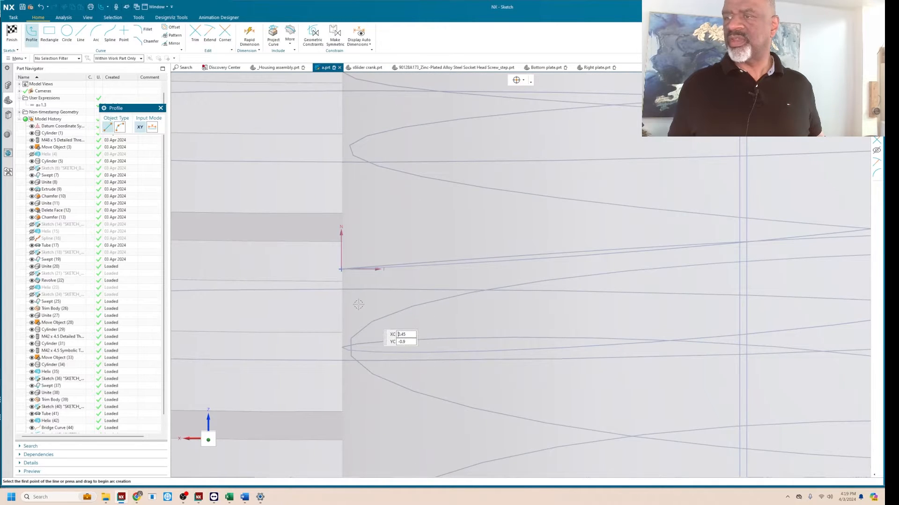
pyautogui.click(359, 305)
pyautogui.click(359, 243)
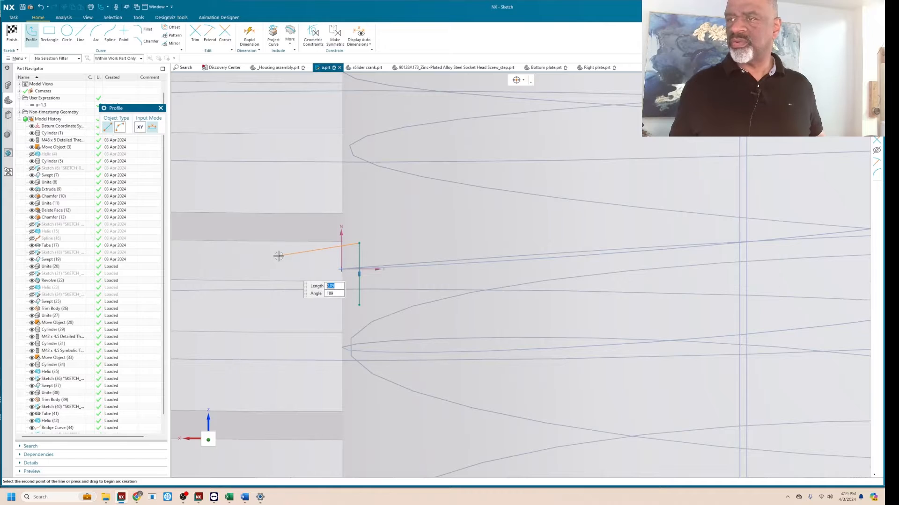
pyautogui.click(277, 259)
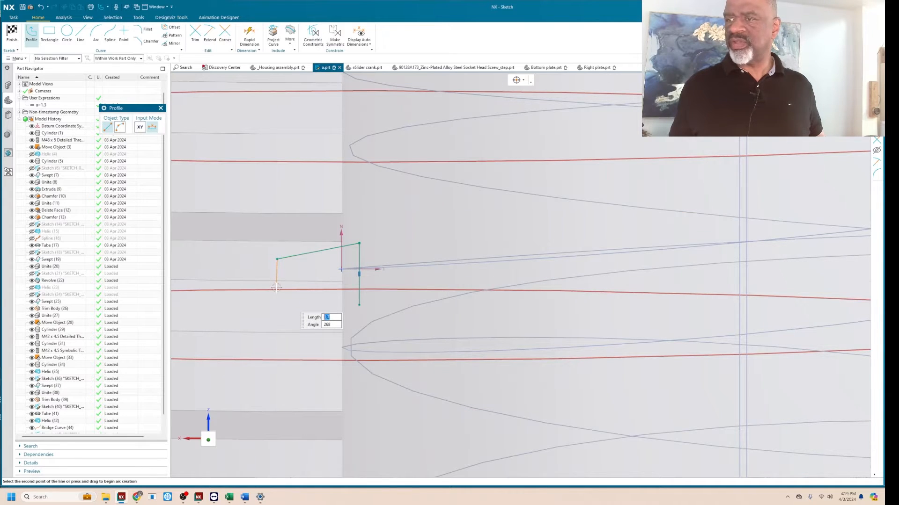
pyautogui.scroll(3, 276, 288)
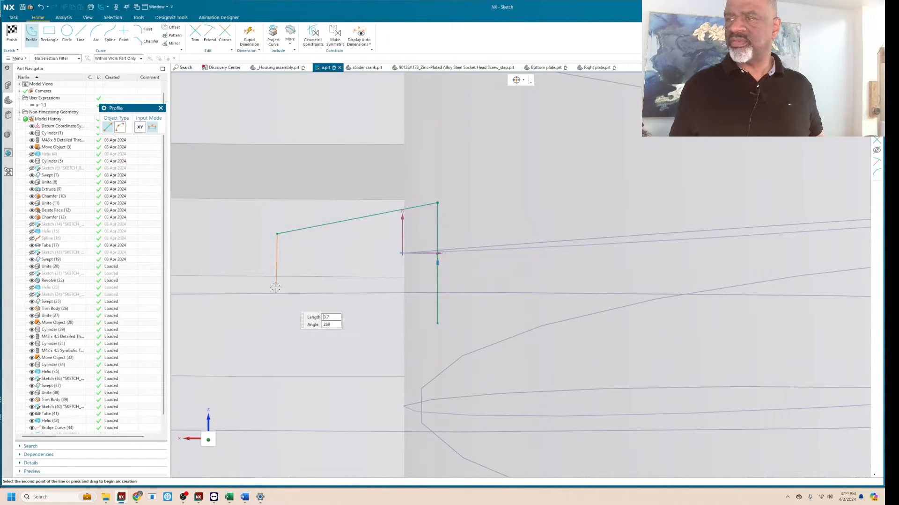
pyautogui.click(277, 285)
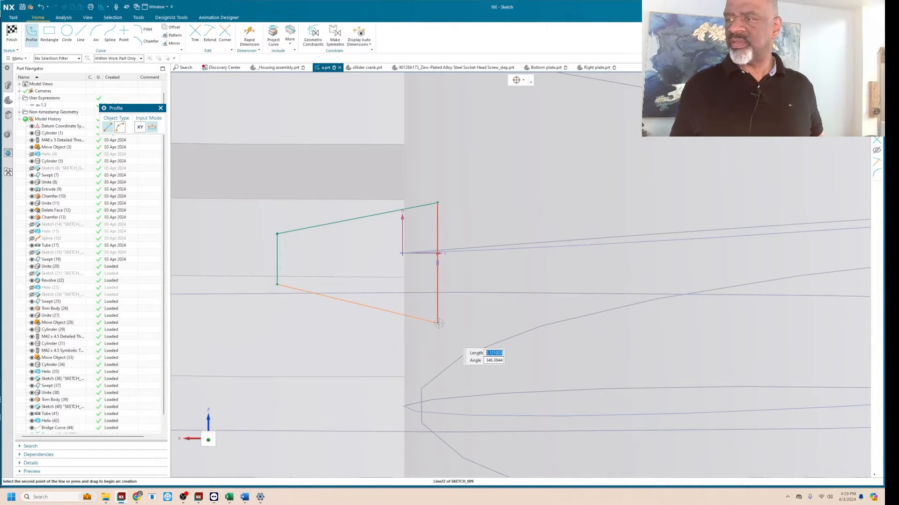
pyautogui.click(438, 323)
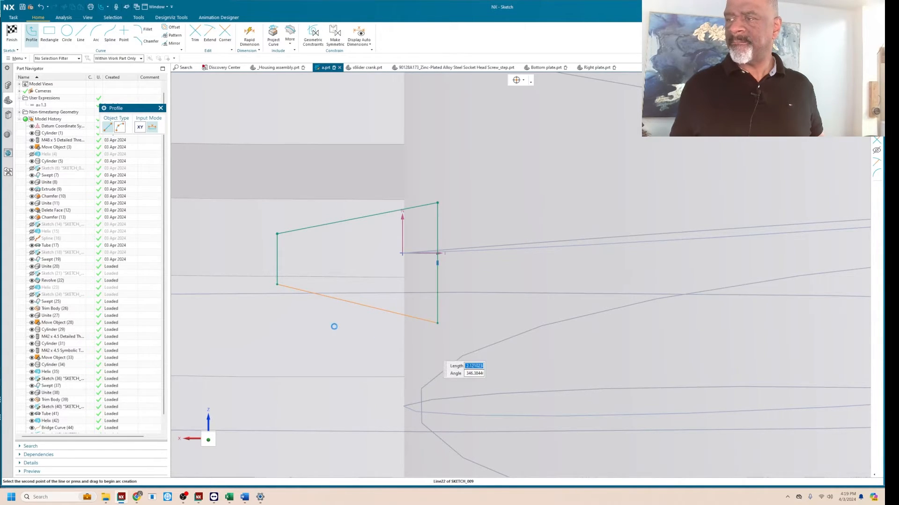
pyautogui.click(161, 109)
pyautogui.click(12, 32)
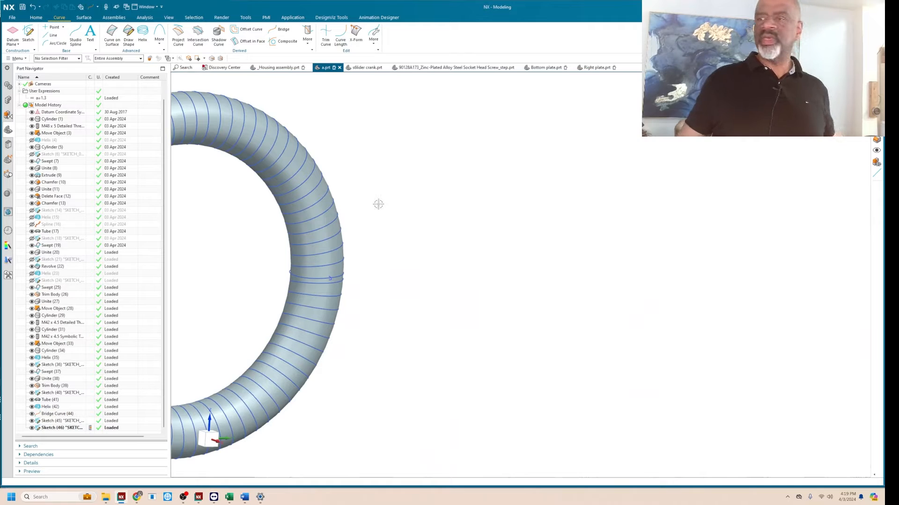
# Delete the bridge curve that joins the two ends of the helix on the ring-shaped tube, accepting the effect on dependent features.
pyautogui.scroll(3, 380, 296)
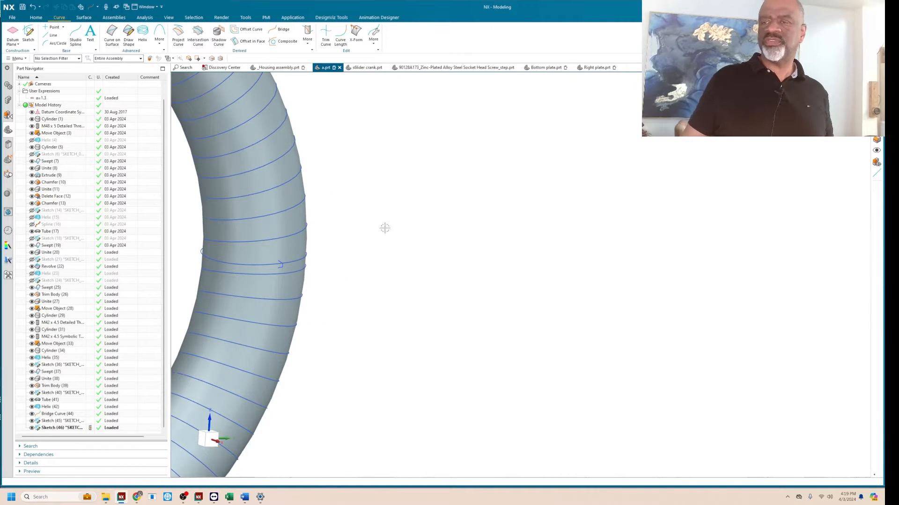
pyautogui.moveTo(385, 228); pyautogui.dragTo(423, 224, button='middle')
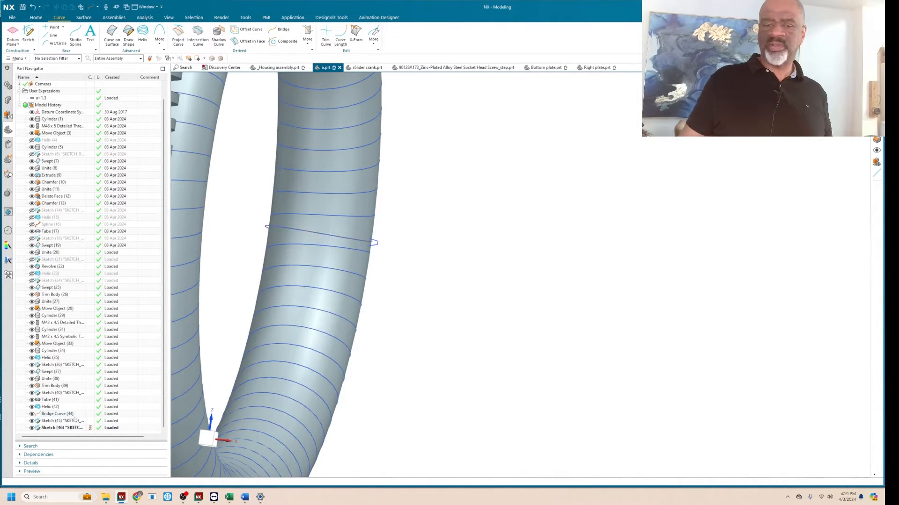
pyautogui.click(57, 416)
pyautogui.rightClick(58, 420)
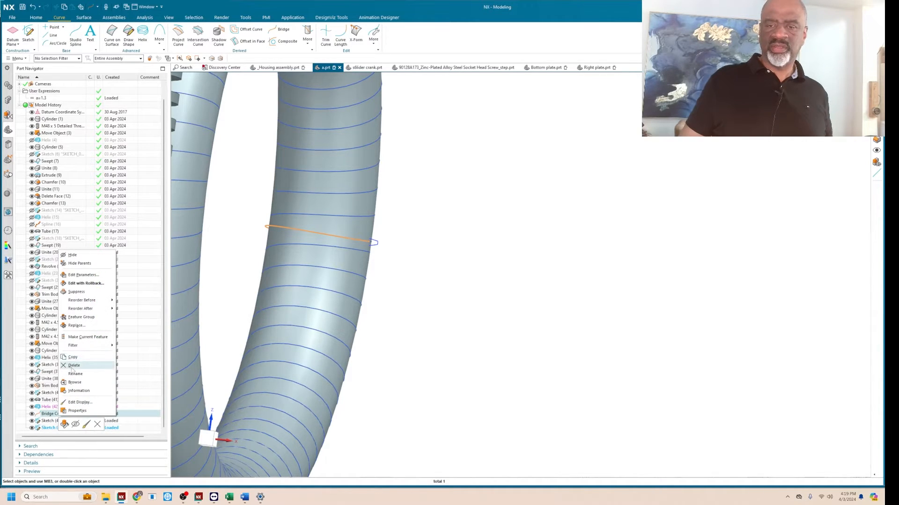
pyautogui.click(74, 365)
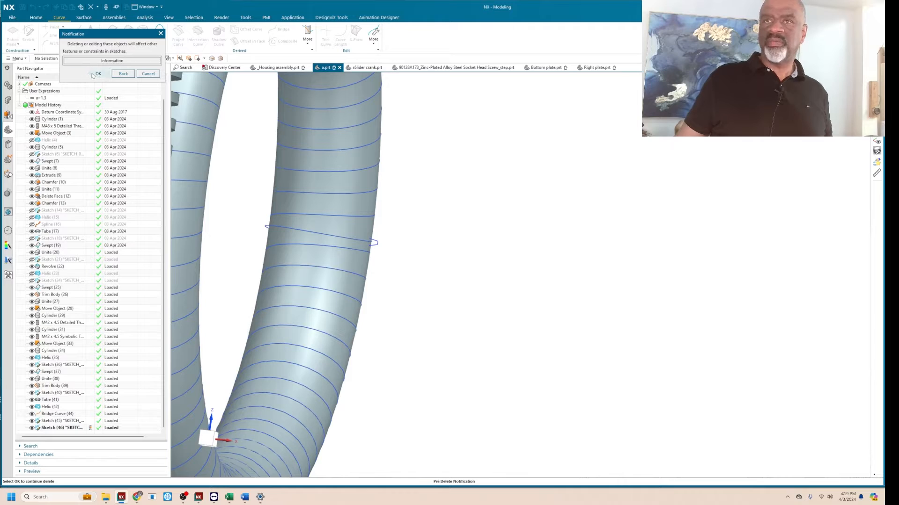
pyautogui.click(96, 74)
# Start a Swept feature with the four-line trapezoid as the section and the helix around the ring as the guide.
pyautogui.moveTo(450, 225); pyautogui.dragTo(401, 185, button='middle')
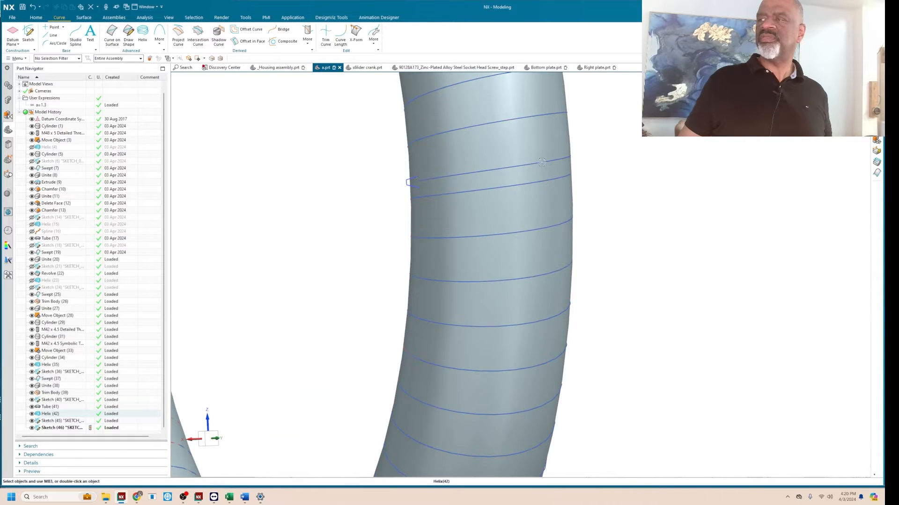
pyautogui.moveTo(357, 200); pyautogui.dragTo(389, 197, button='middle')
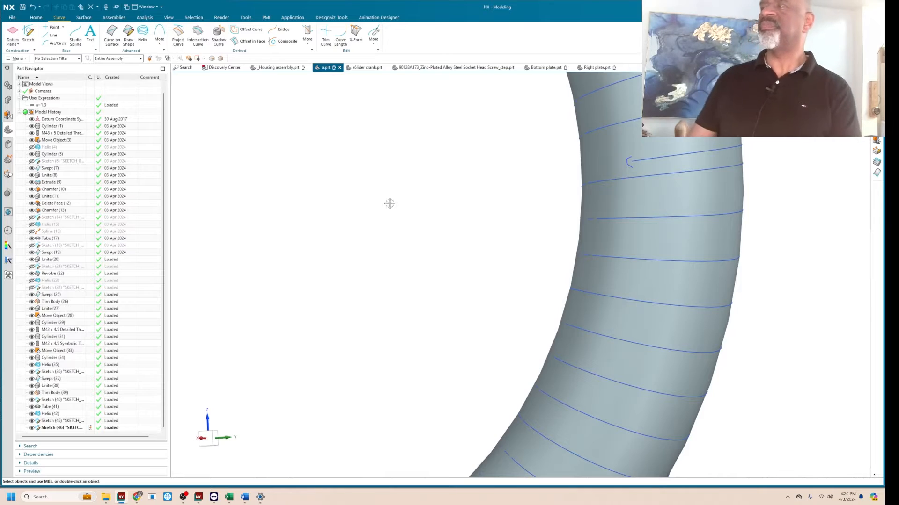
pyautogui.scroll(-3, 205, 118)
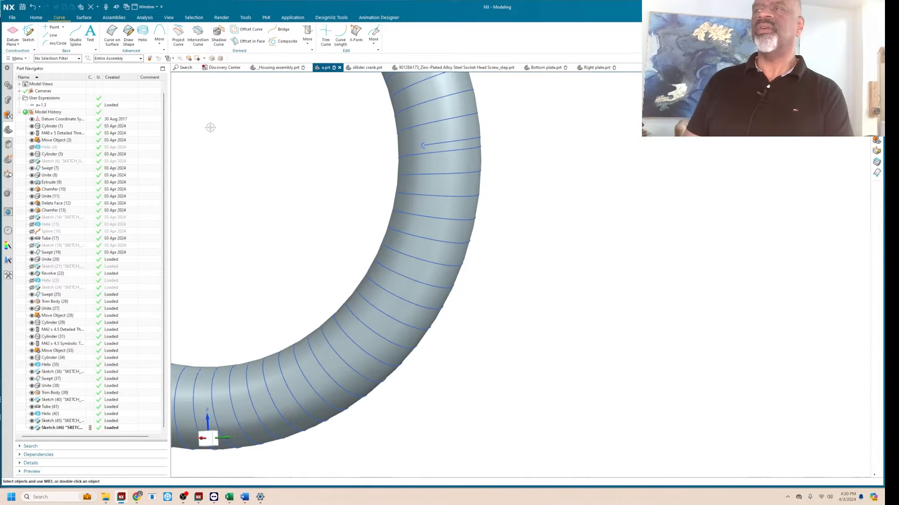
pyautogui.click(83, 17)
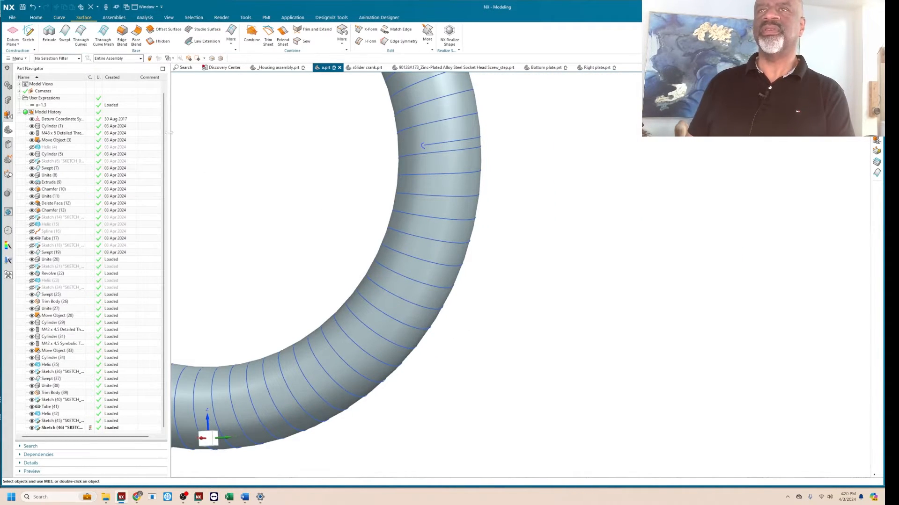
pyautogui.click(232, 41)
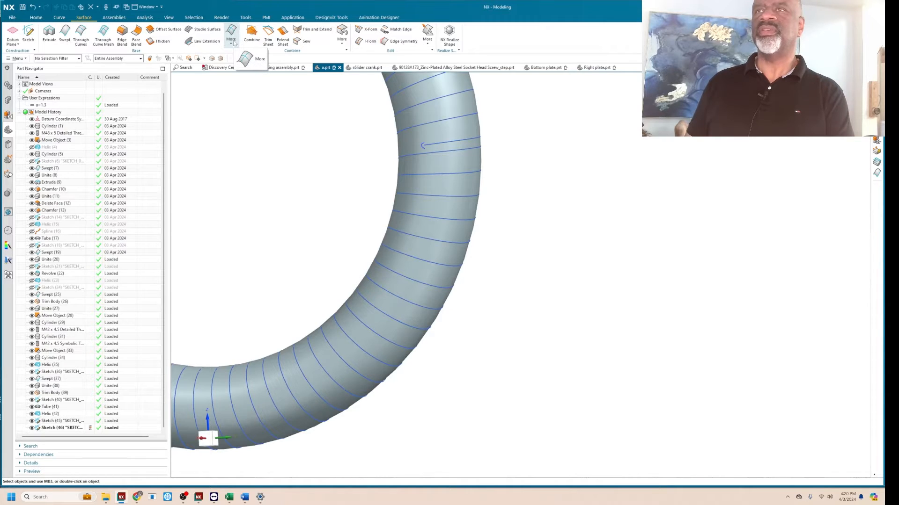
pyautogui.click(234, 43)
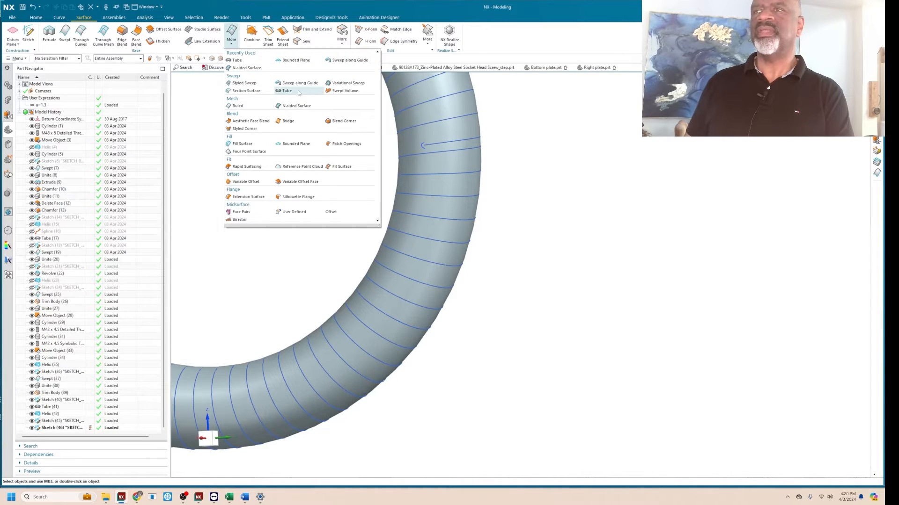
pyautogui.click(64, 34)
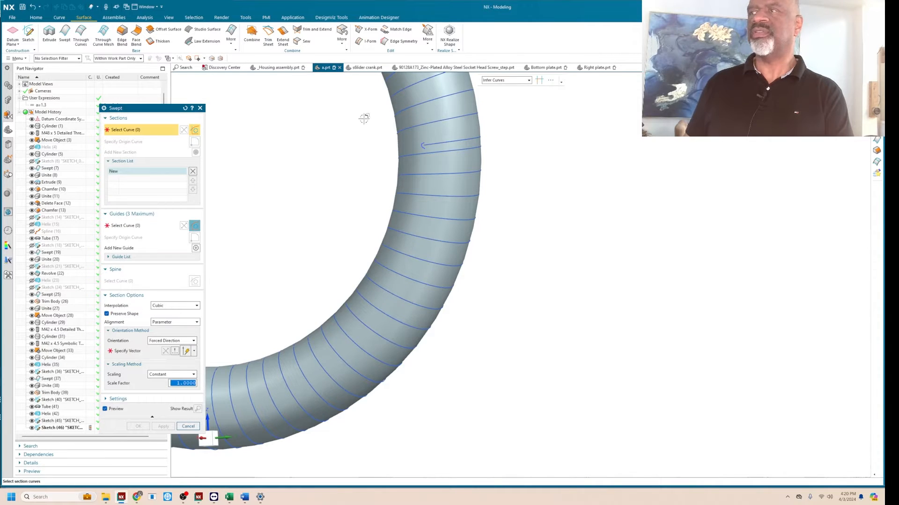
pyautogui.scroll(3, 414, 178)
pyautogui.click(429, 137)
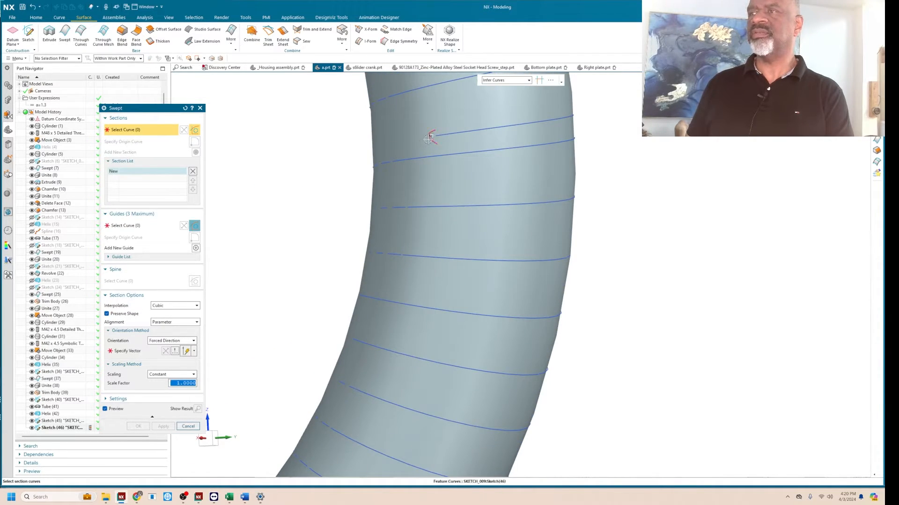
pyautogui.click(154, 226)
pyautogui.click(453, 136)
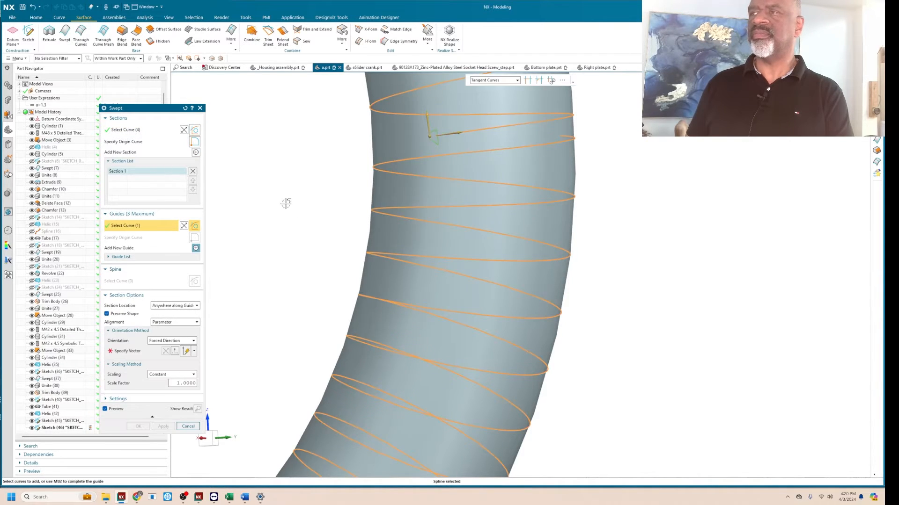
# Orient the swept section by Face Normals using the ring-shaped tube's face, and create the swept thread.
pyautogui.scroll(-5, 283, 204)
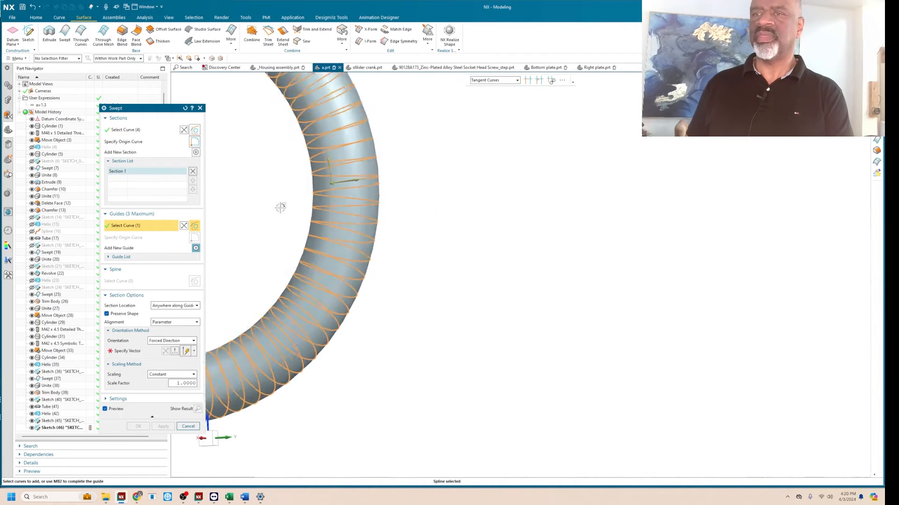
pyautogui.click(161, 343)
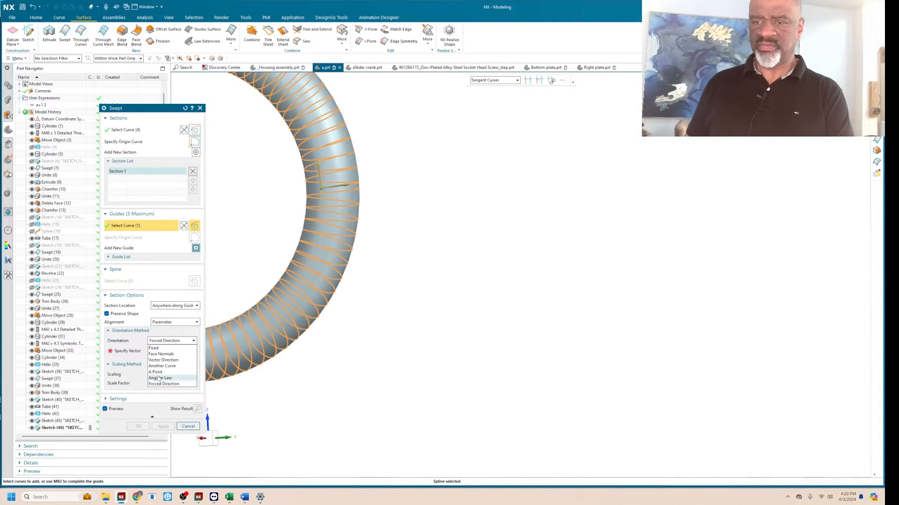
pyautogui.click(161, 355)
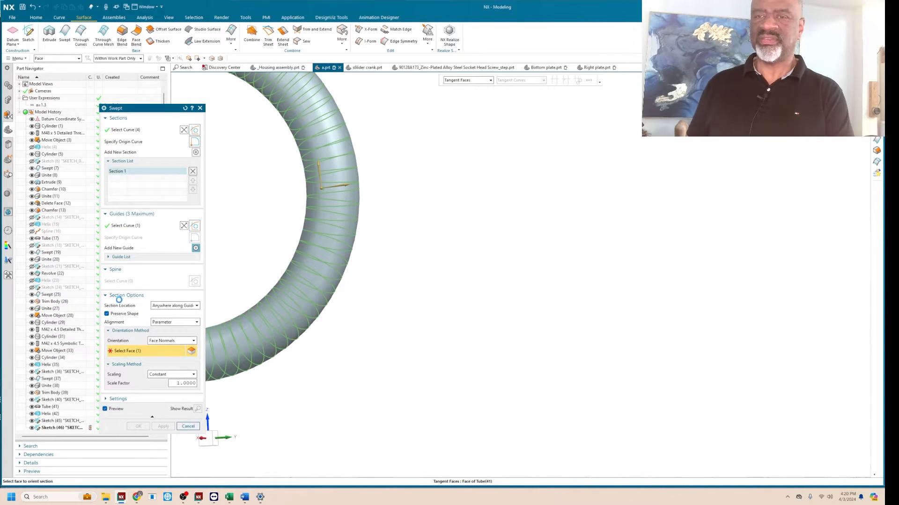
pyautogui.click(108, 314)
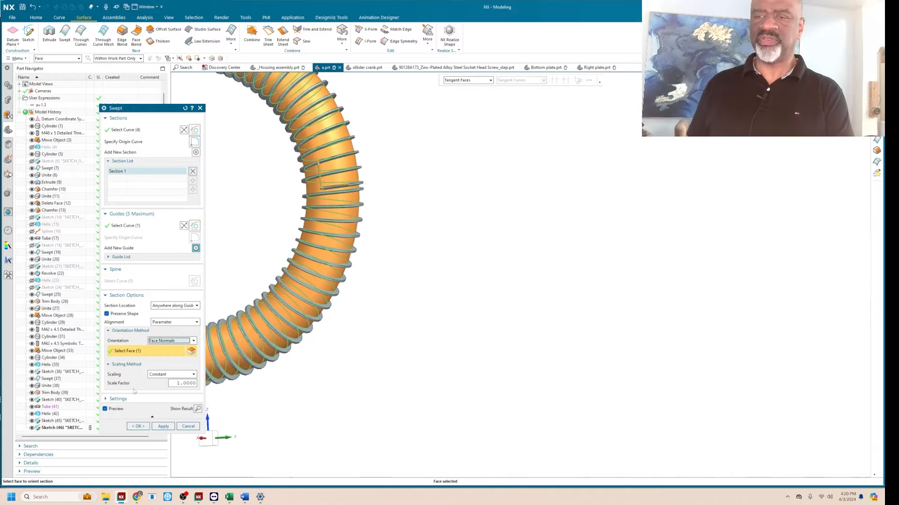
pyautogui.click(137, 427)
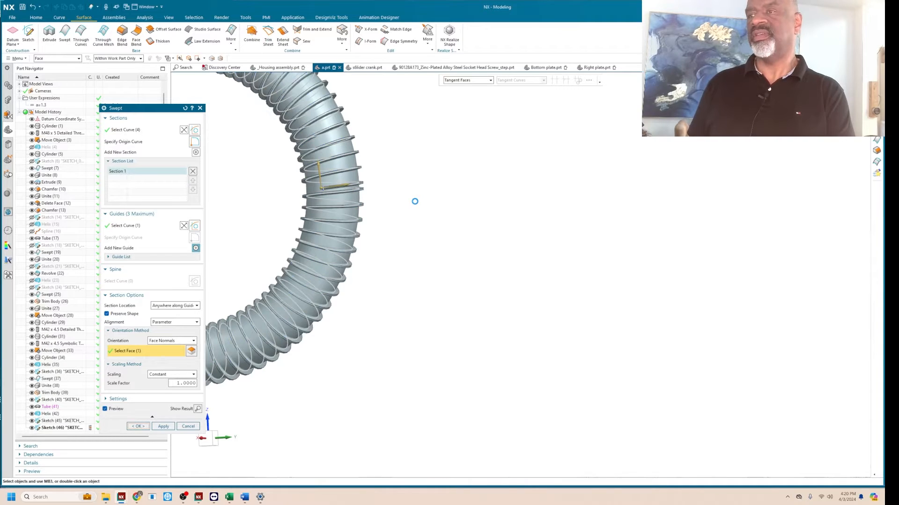
# Examine the swept thread around the ring, especially where its start and end meet.
pyautogui.scroll(-3, 421, 196)
pyautogui.moveTo(405, 155); pyautogui.dragTo(411, 176, button='middle')
pyautogui.scroll(4, 372, 193)
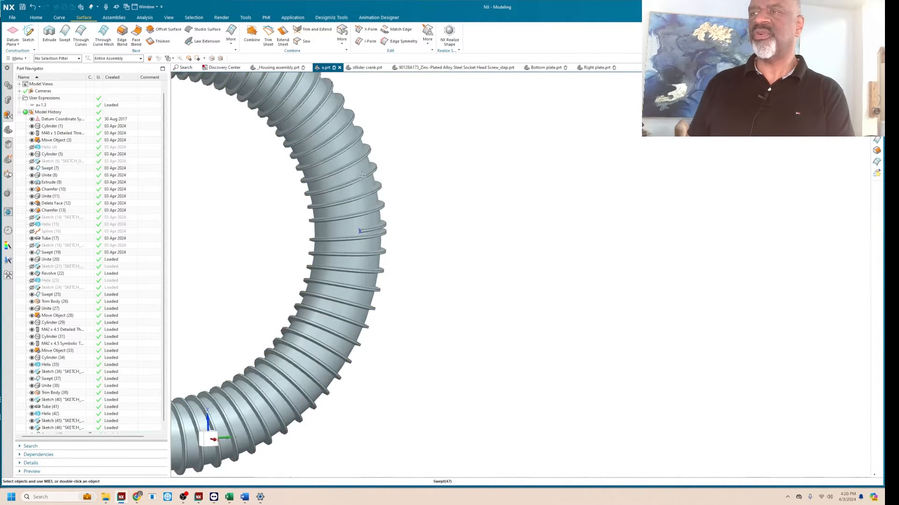
pyautogui.moveTo(346, 163); pyautogui.dragTo(369, 192, button='middle')
pyautogui.scroll(-5, 345, 168)
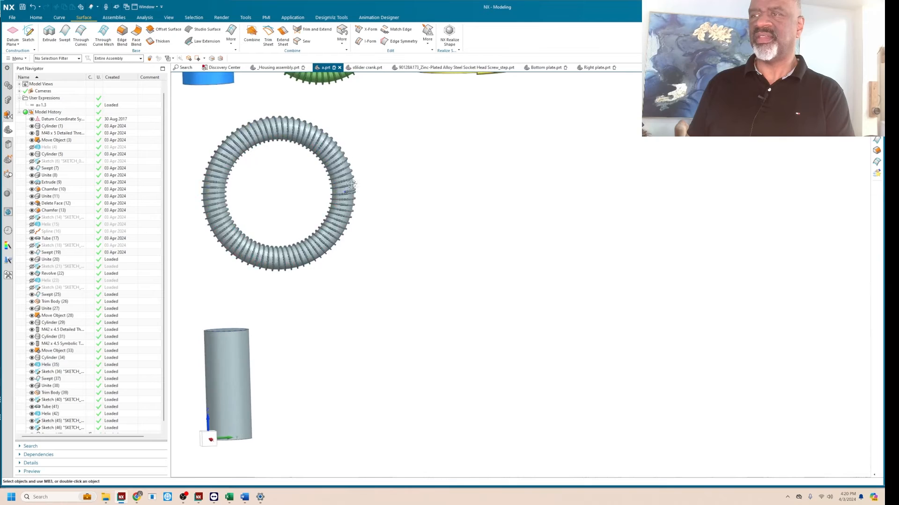
pyautogui.scroll(5, 351, 185)
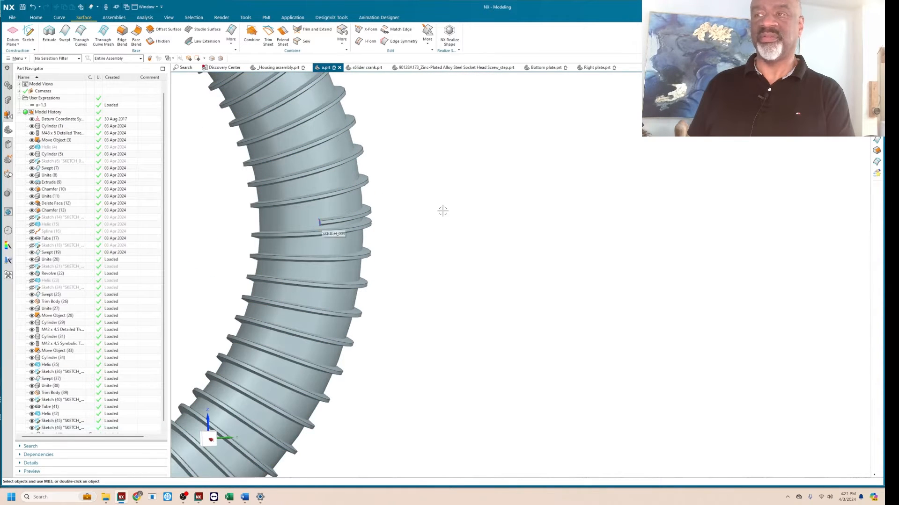
pyautogui.scroll(-5, 442, 211)
pyautogui.moveTo(445, 211); pyautogui.dragTo(450, 211, button='middle')
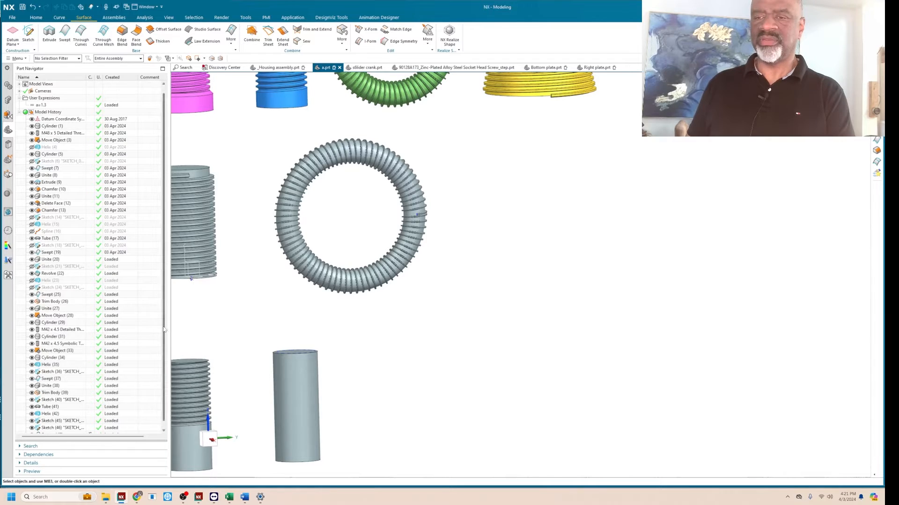
# Edit the helix wrapped around the ring, setting its orientation angle to 0°.
pyautogui.scroll(-1, 163, 329)
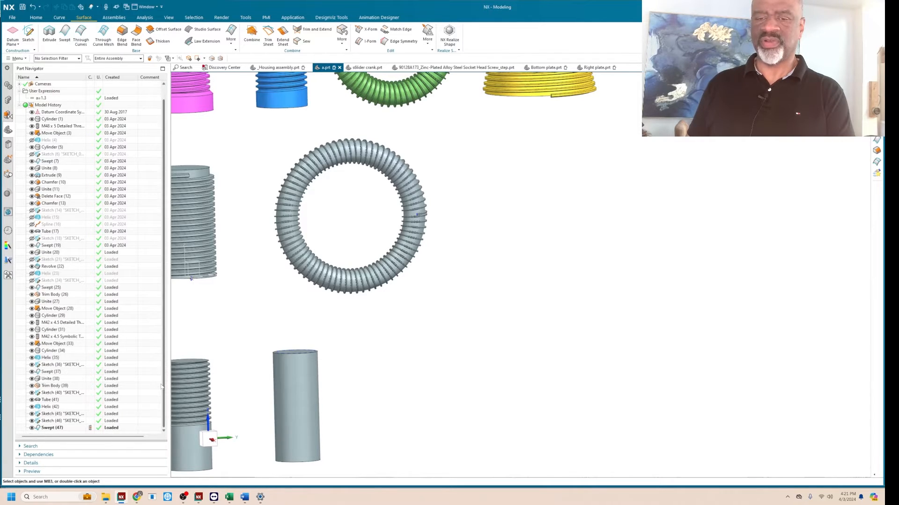
pyautogui.doubleClick(50, 407)
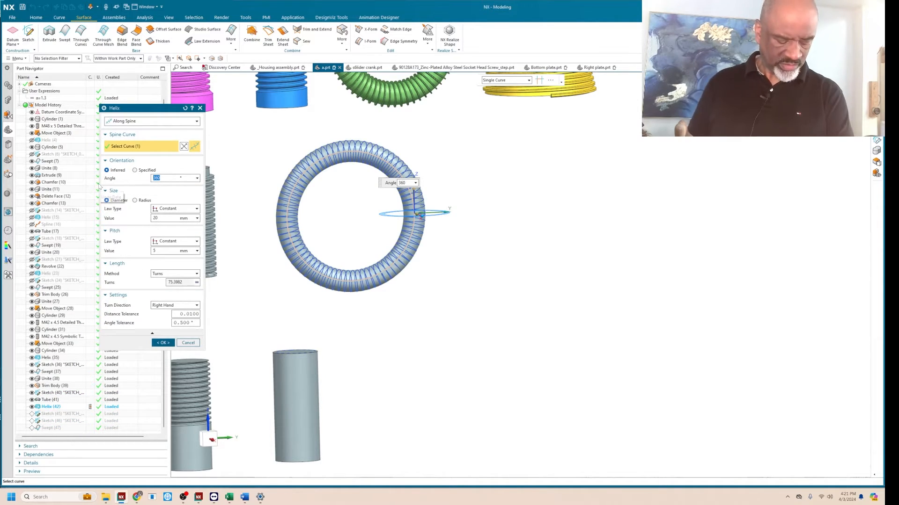
pyautogui.write('0')
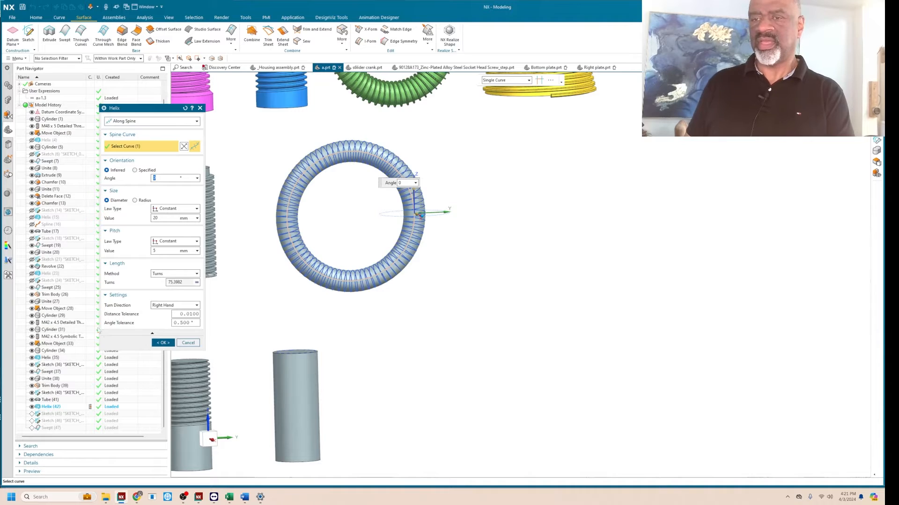
pyautogui.click(163, 343)
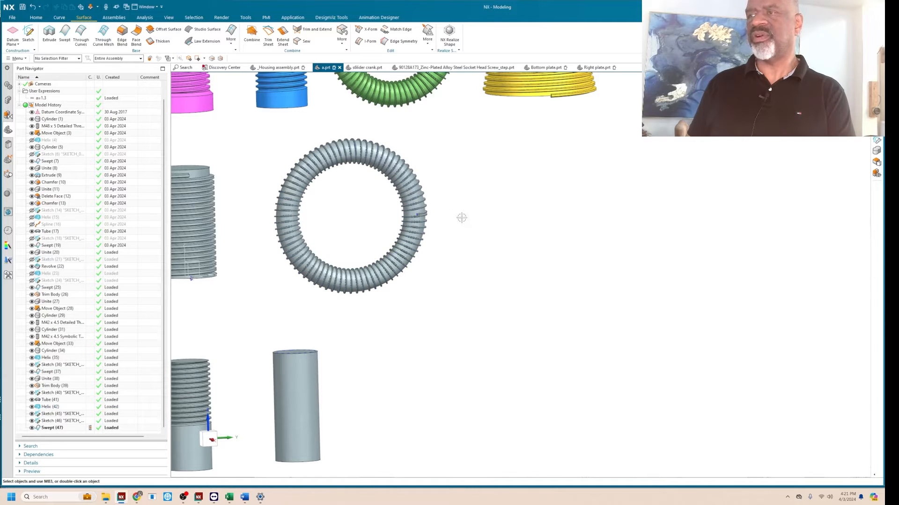
# Edit the helix wrapped around the ring, setting its orientation angle to 90°, and apply the change.
pyautogui.scroll(5, 461, 218)
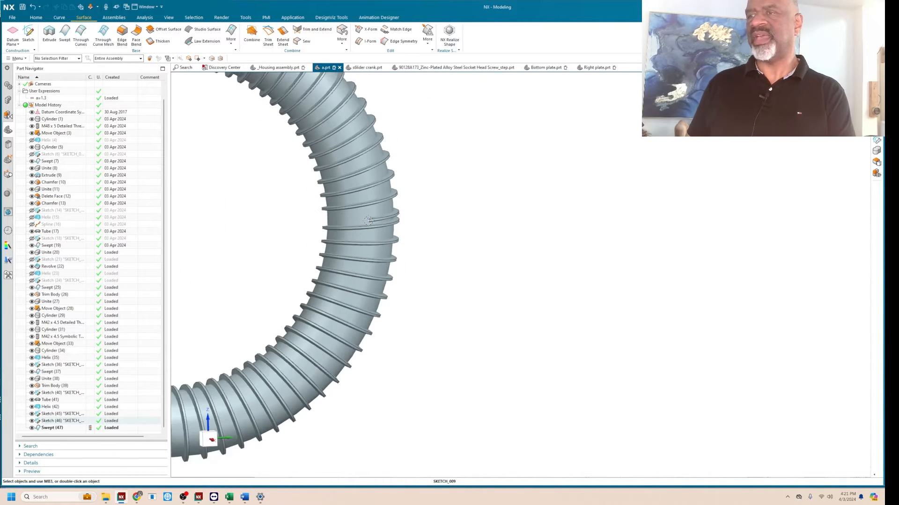
pyautogui.scroll(-6, 368, 220)
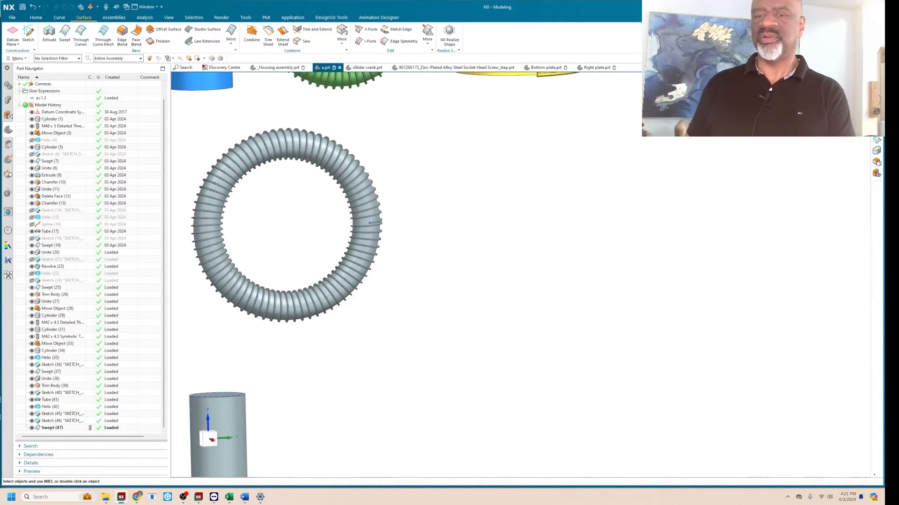
pyautogui.click(46, 406)
pyautogui.doubleClick(46, 406)
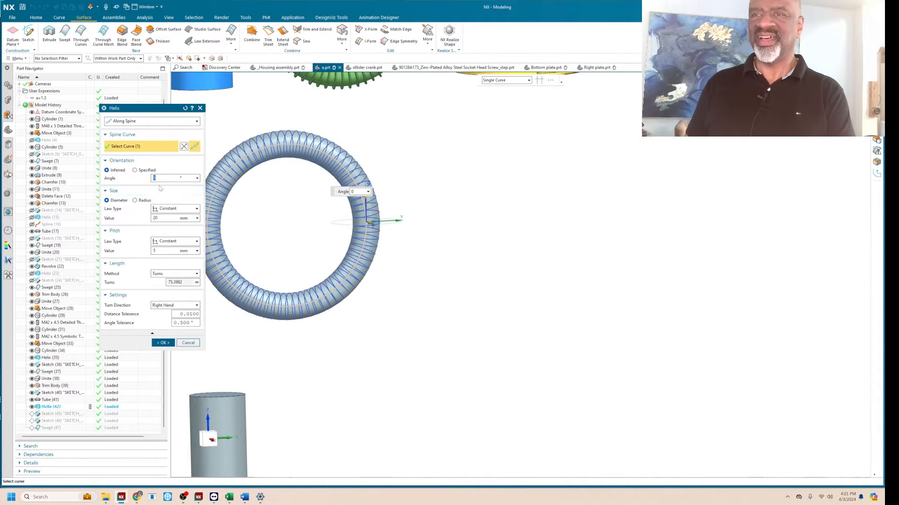
pyautogui.write('9')
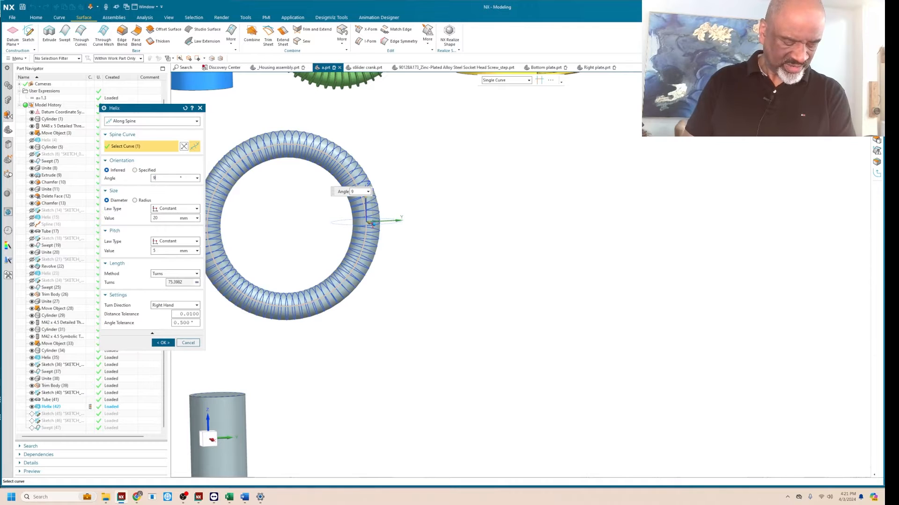
pyautogui.write('0')
pyautogui.press('Return')
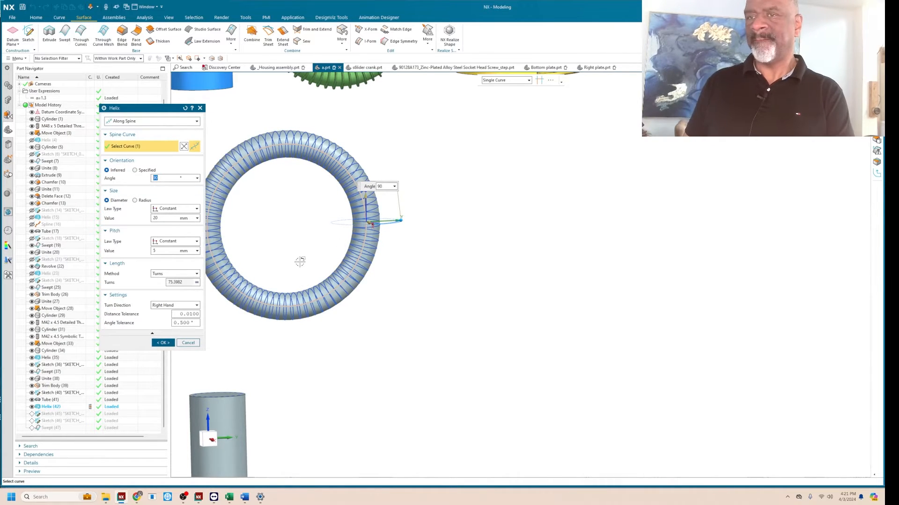
pyautogui.scroll(6, 427, 223)
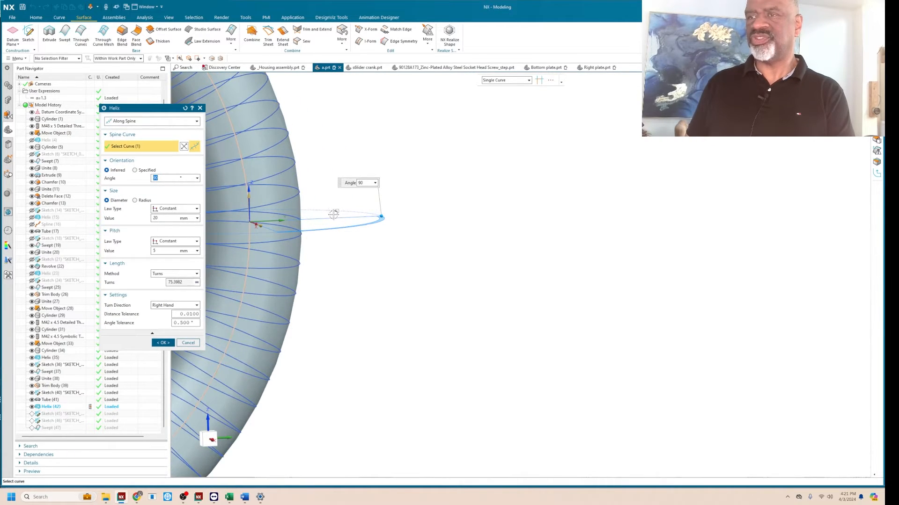
pyautogui.moveTo(333, 213); pyautogui.dragTo(364, 213, button='middle')
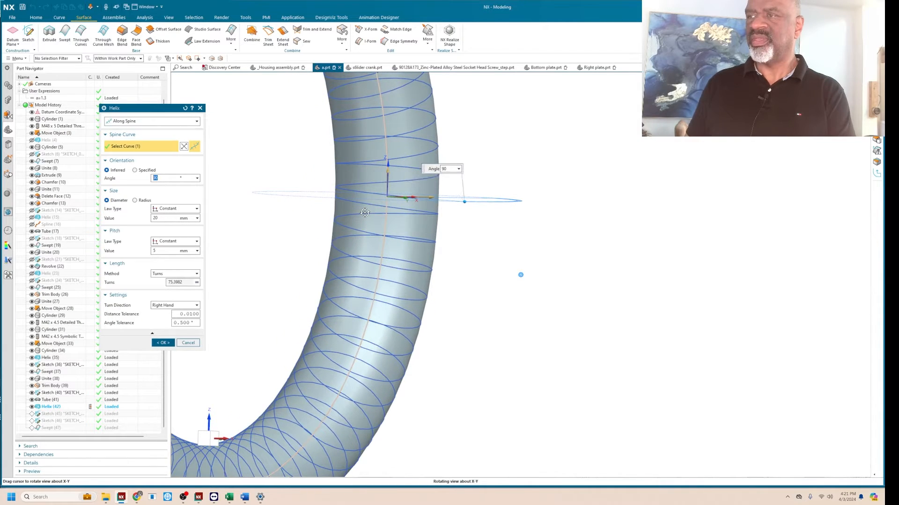
pyautogui.click(169, 344)
pyautogui.click(165, 343)
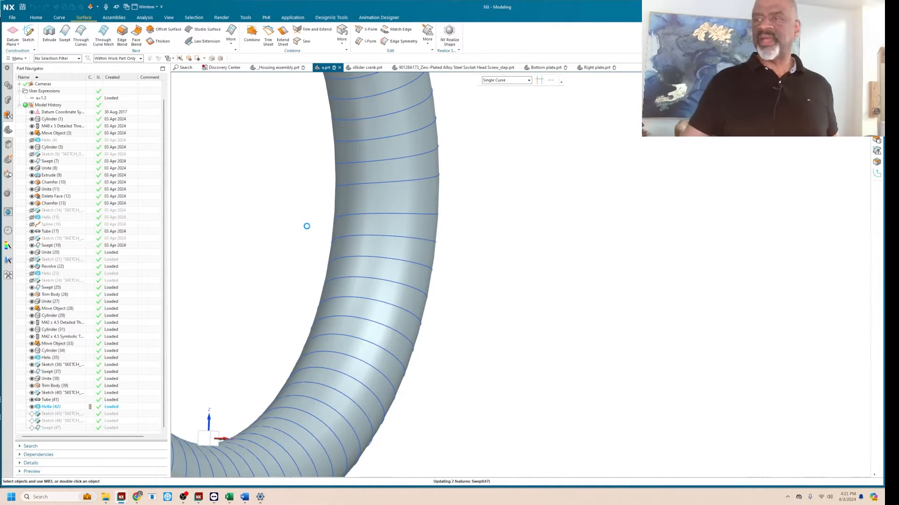
# Examine the updated swept thread around the grey ring and the thread on the yellow cone.
pyautogui.scroll(-5, 524, 269)
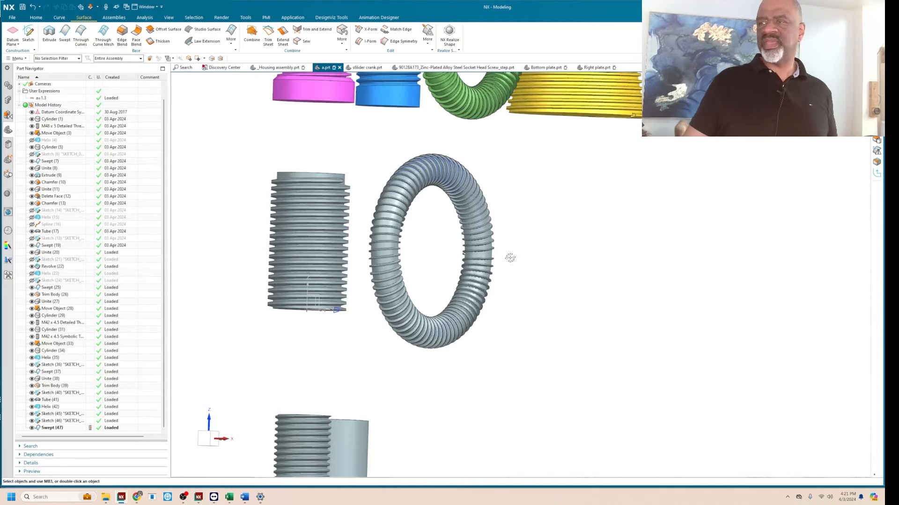
pyautogui.moveTo(509, 258); pyautogui.dragTo(477, 250, button='middle')
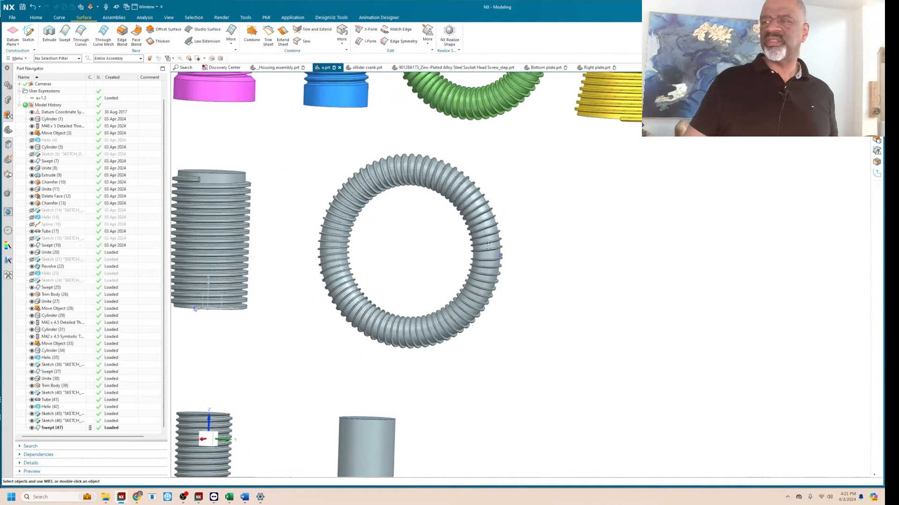
pyautogui.keyDown('shift'); pyautogui.moveTo(568, 273); pyautogui.dragTo(513, 299, button='middle'); pyautogui.keyUp('shift')
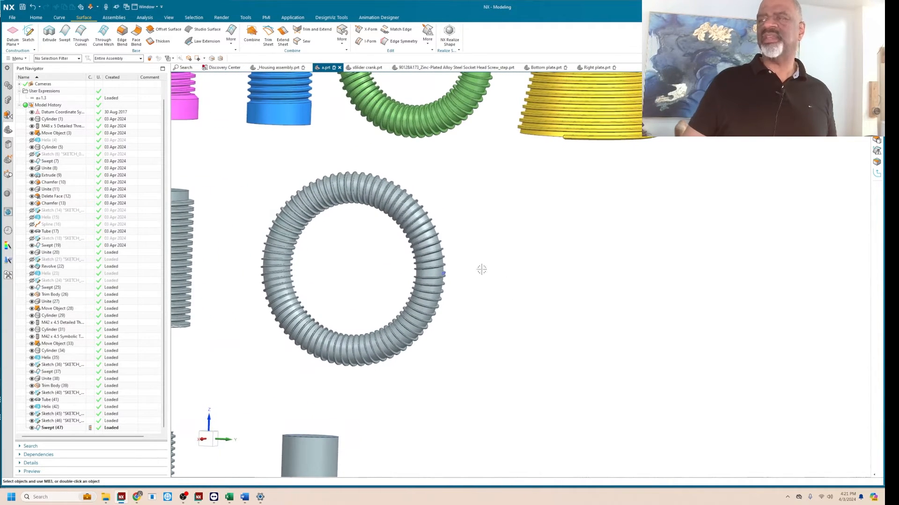
pyautogui.moveTo(476, 273); pyautogui.dragTo(452, 241, button='middle')
pyautogui.scroll(-3, 477, 288)
pyautogui.scroll(3, 444, 151)
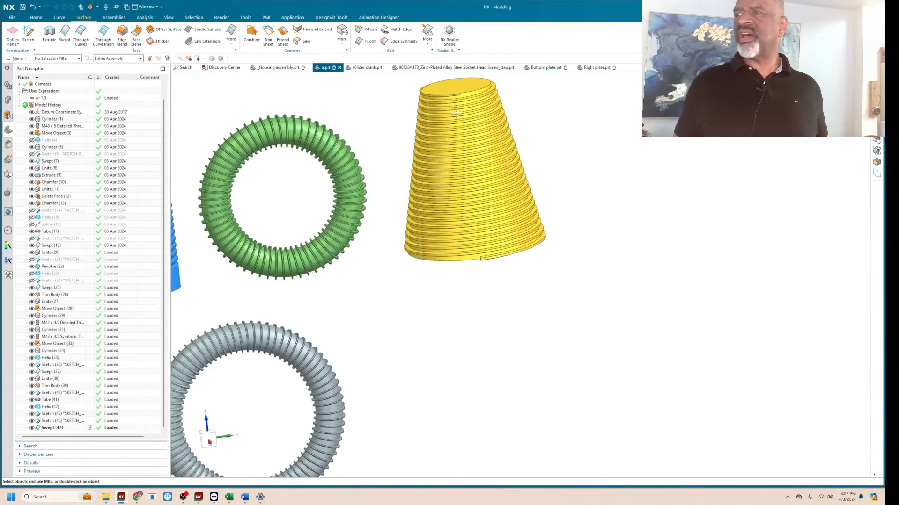
pyautogui.scroll(-5, 456, 123)
pyautogui.moveTo(443, 207)
pyautogui.mouseDown(button='middle')
pyautogui.moveTo(453, 211)
pyautogui.moveTo(437, 204)
pyautogui.mouseUp(button='middle')
pyautogui.scroll(2, 461, 200)
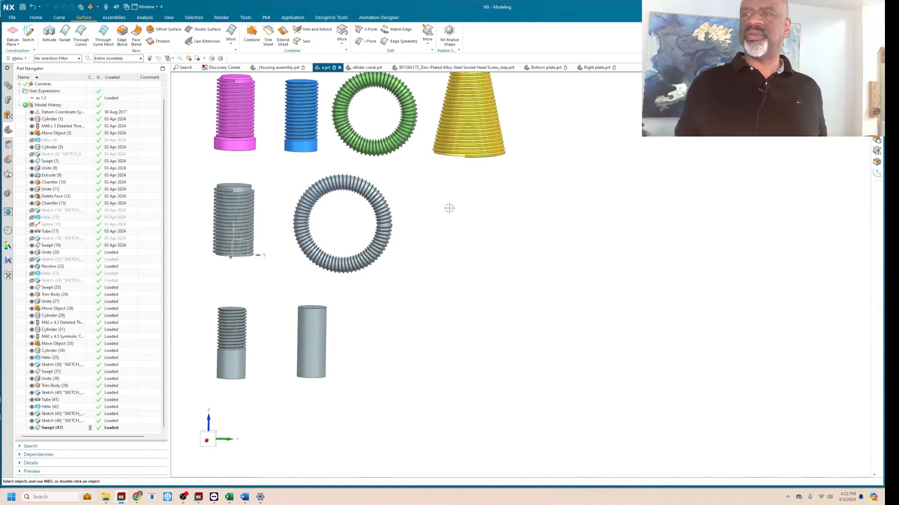
pyautogui.moveTo(436, 218)
pyautogui.keyDown('shift'); pyautogui.mouseDown(button='middle')
pyautogui.moveTo(387, 240)
pyautogui.moveTo(372, 236)
pyautogui.mouseUp(button='middle'); pyautogui.keyUp('shift')
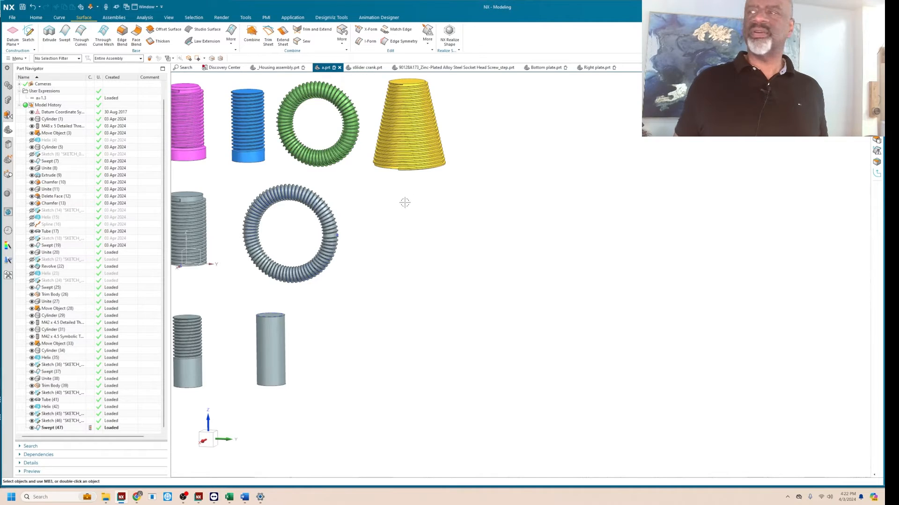
pyautogui.scroll(4, 438, 89)
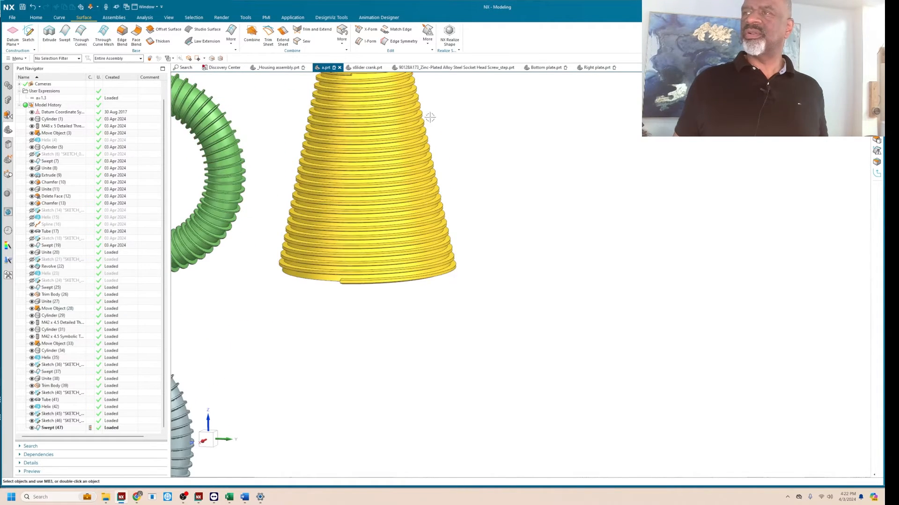
pyautogui.moveTo(430, 117); pyautogui.dragTo(438, 132, button='middle')
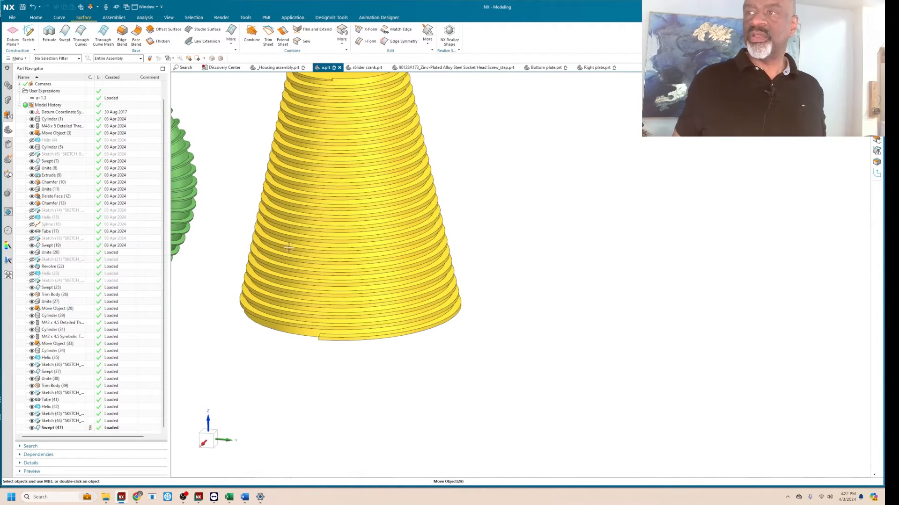
pyautogui.scroll(8, 288, 248)
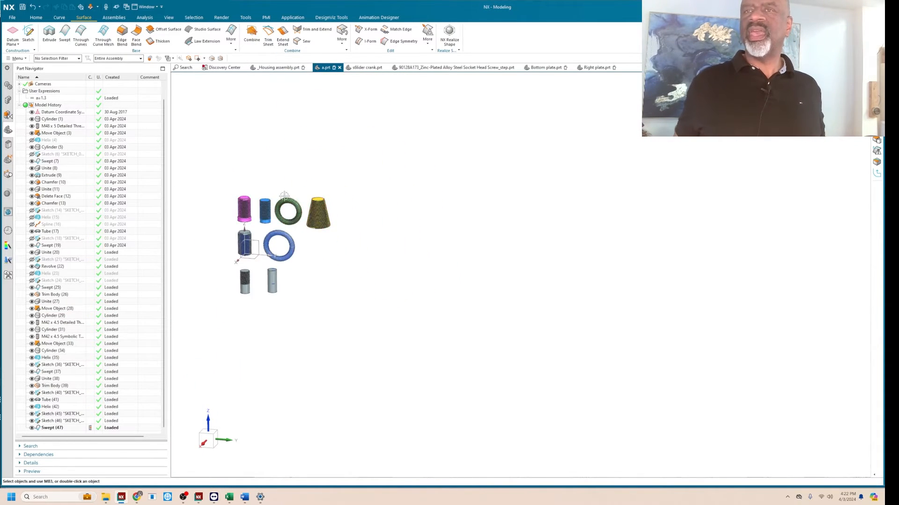
# Create a new on-plane sketch on the YZ plane of the part coordinate system.
pyautogui.scroll(-2, 284, 196)
pyautogui.click(28, 33)
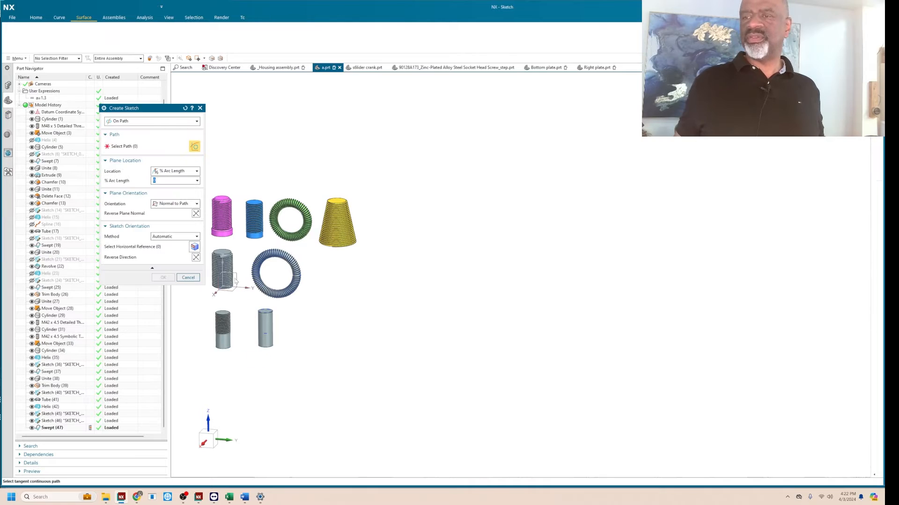
pyautogui.click(117, 121)
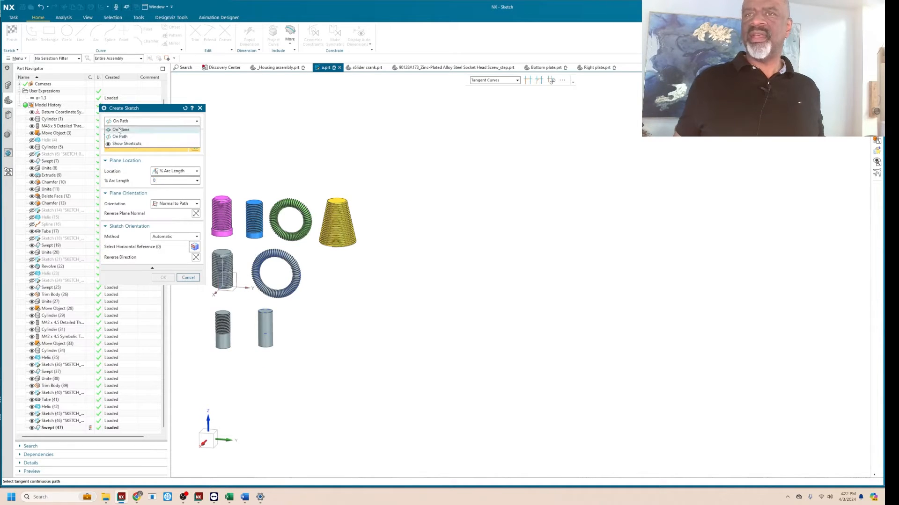
pyautogui.click(121, 130)
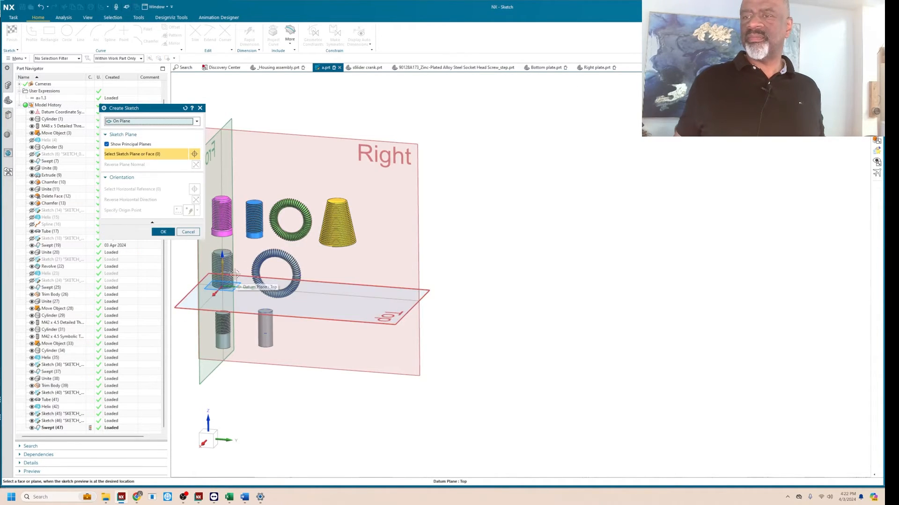
pyautogui.scroll(-2, 231, 262)
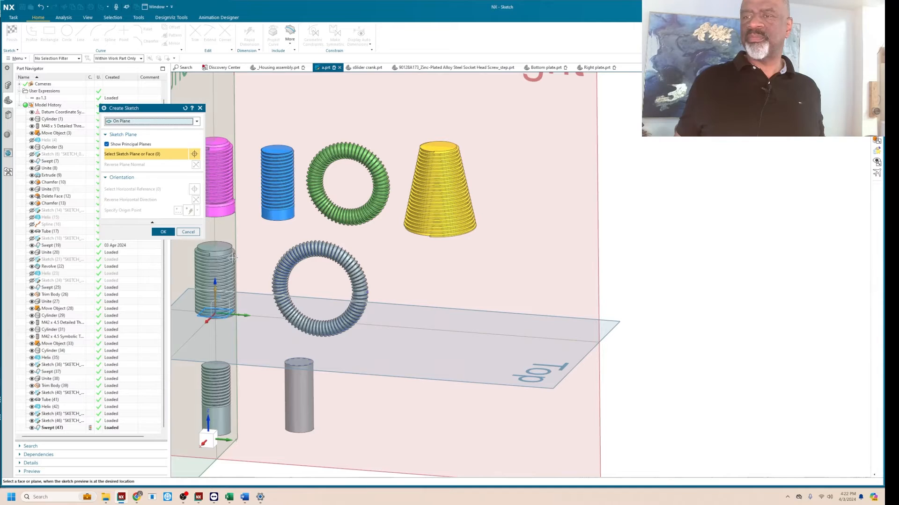
pyautogui.click(225, 298)
pyautogui.click(161, 231)
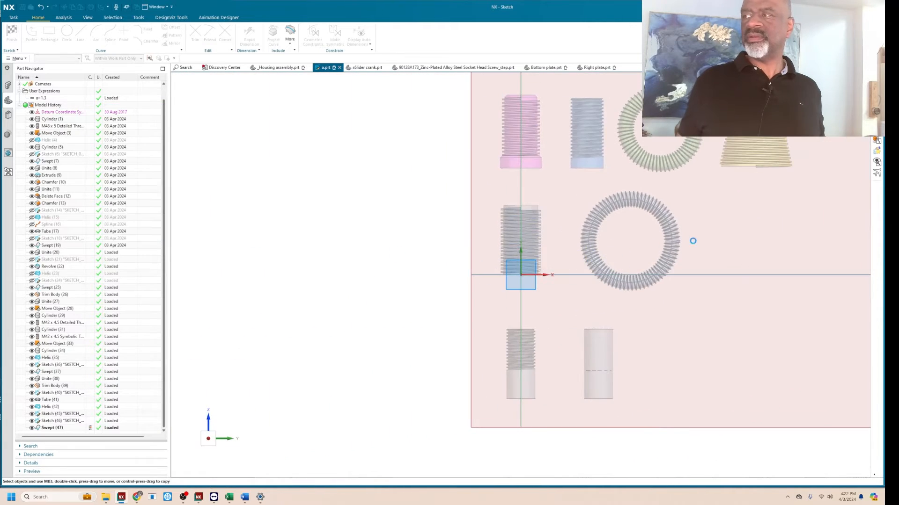
# Sketch a closed four-sided cone half-profile below the yellow cone, with a vertical side 135 mm tall and a slanted opposite side.
pyautogui.moveTo(810, 238)
pyautogui.keyDown('shift'); pyautogui.mouseDown(button='middle')
pyautogui.moveTo(697, 223)
pyautogui.moveTo(369, 242)
pyautogui.mouseUp(button='middle'); pyautogui.keyUp('shift')
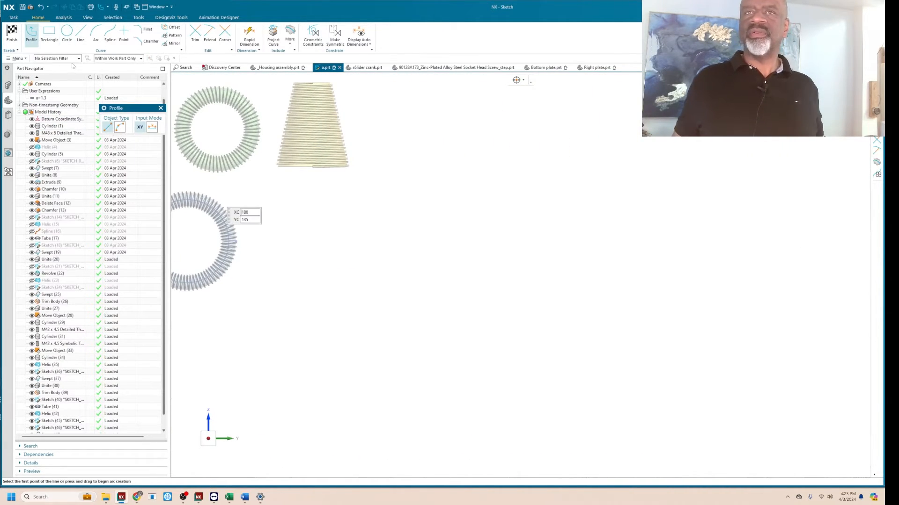
pyautogui.click(315, 289)
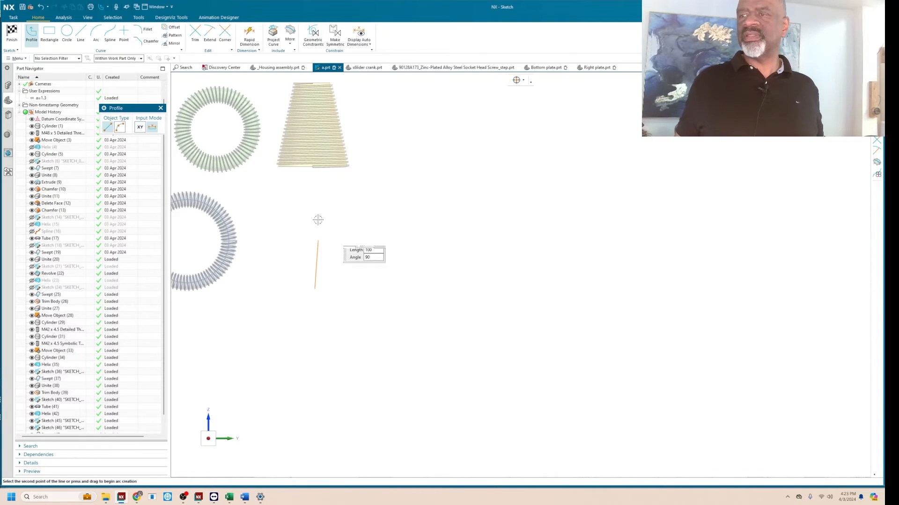
pyautogui.click(315, 195)
pyautogui.click(342, 196)
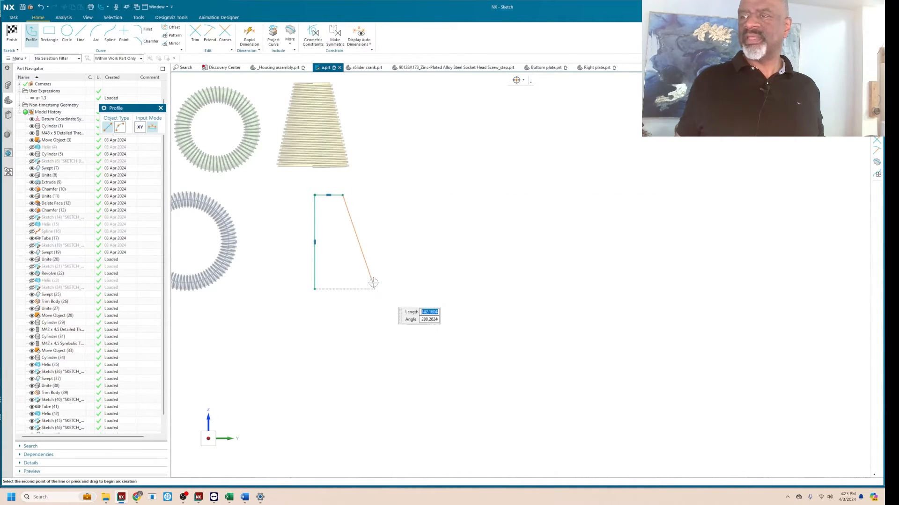
pyautogui.click(374, 289)
pyautogui.click(315, 288)
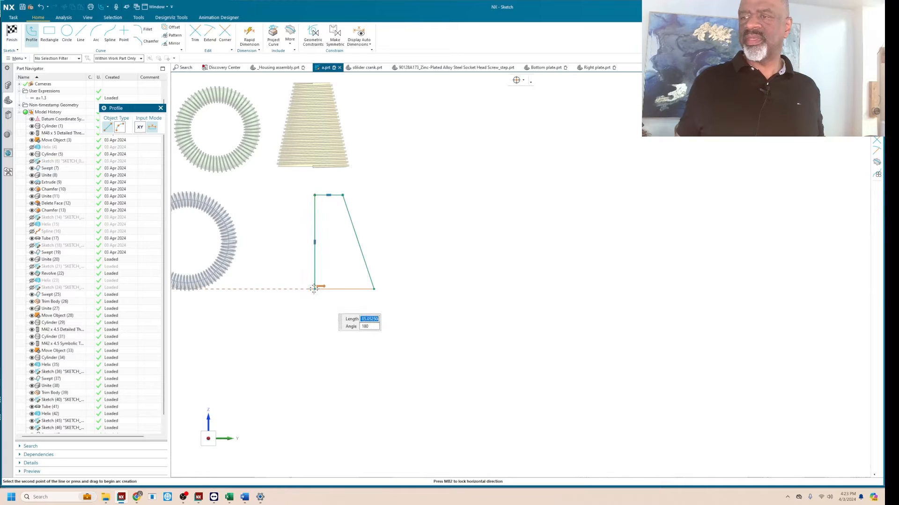
pyautogui.press('Escape')
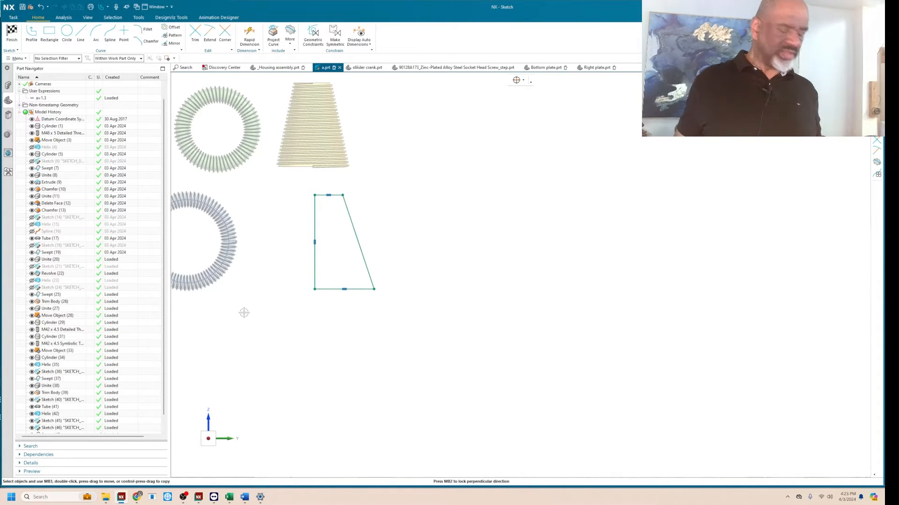
# Dimension the profile's vertical side with Rapid Dimension, naming the dimension hh and setting it to 120 mm.
pyautogui.press('d')
pyautogui.click(314, 201)
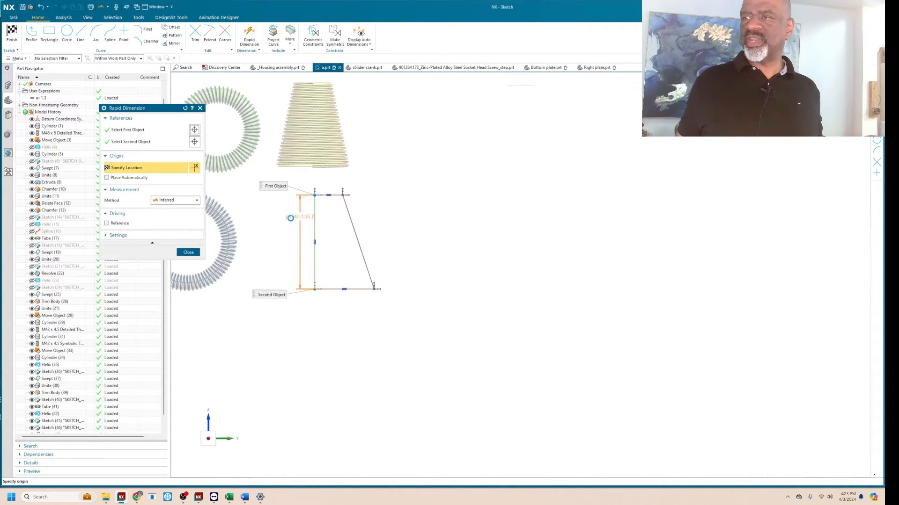
pyautogui.click(263, 258)
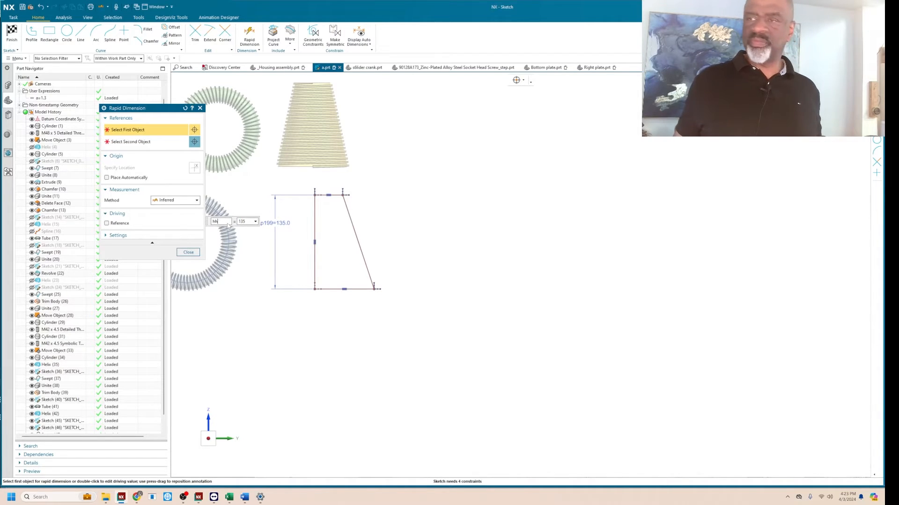
pyautogui.press('Tab')
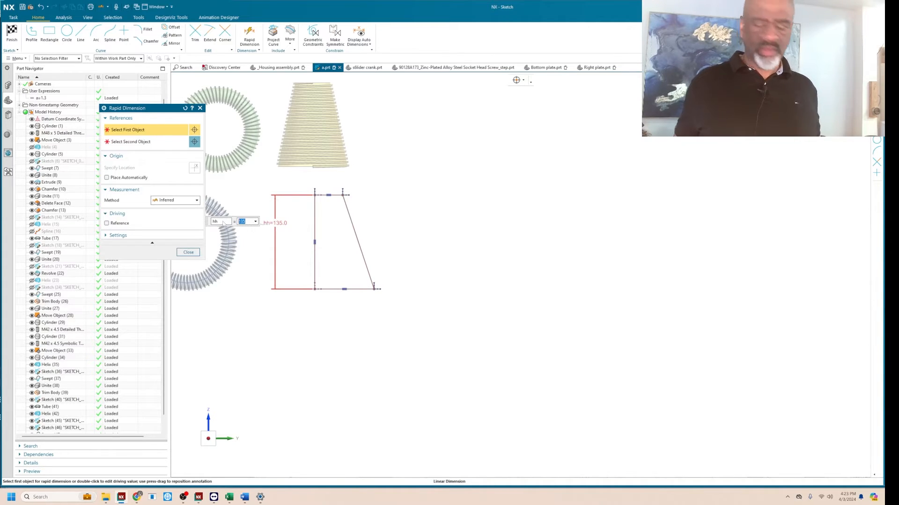
pyautogui.write('120')
pyautogui.press('Return')
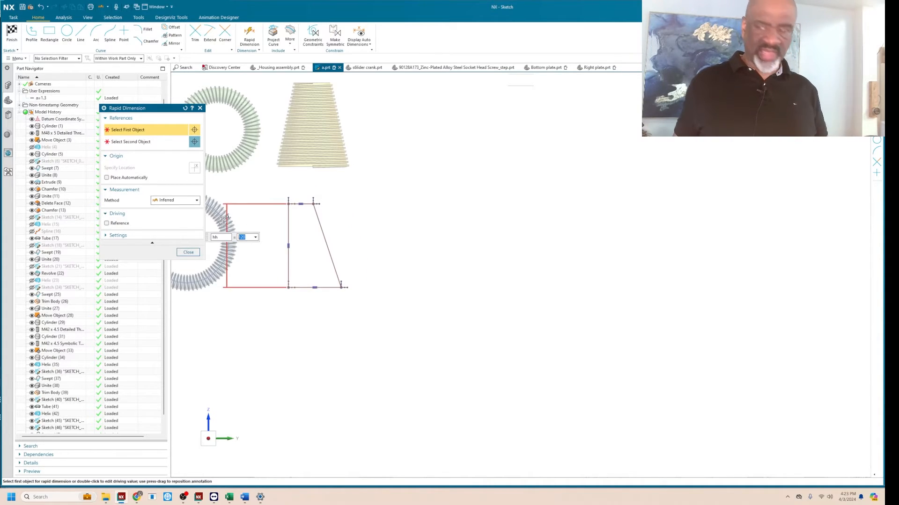
pyautogui.click(188, 253)
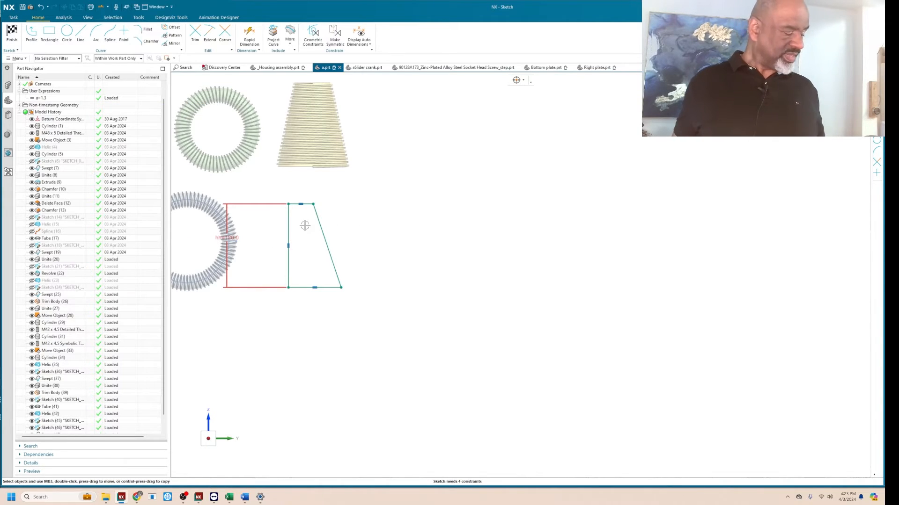
# Move the profile's vertical side slightly toward the slanted side to narrow the shape, and finish the sketch.
pyautogui.moveTo(288, 226); pyautogui.dragTo(296, 227)
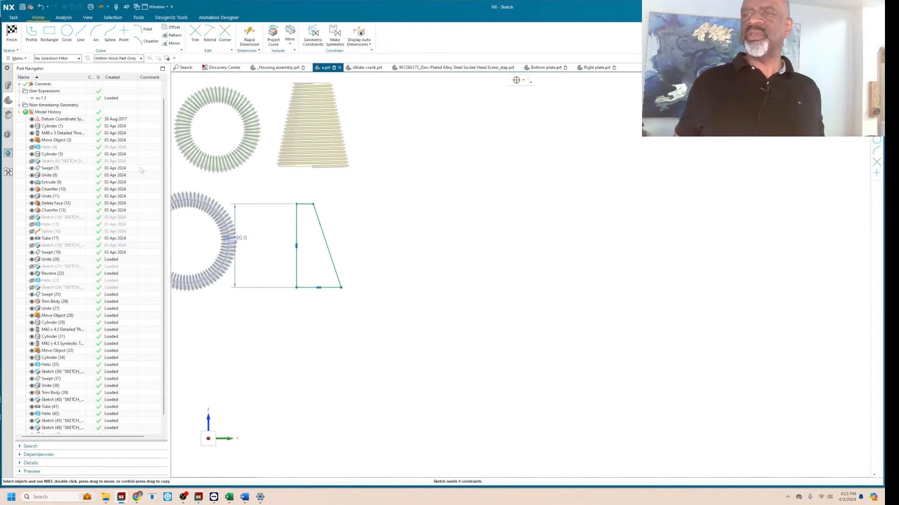
pyautogui.click(17, 34)
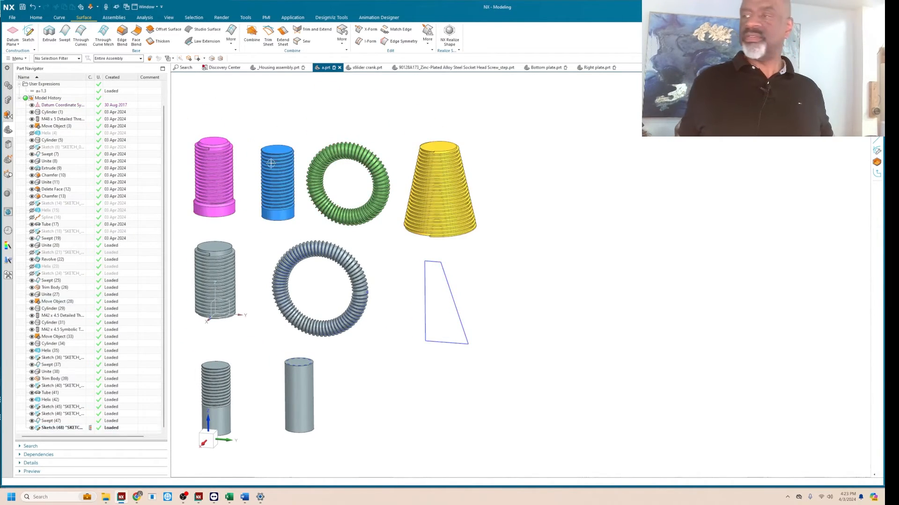
pyautogui.scroll(3, 506, 295)
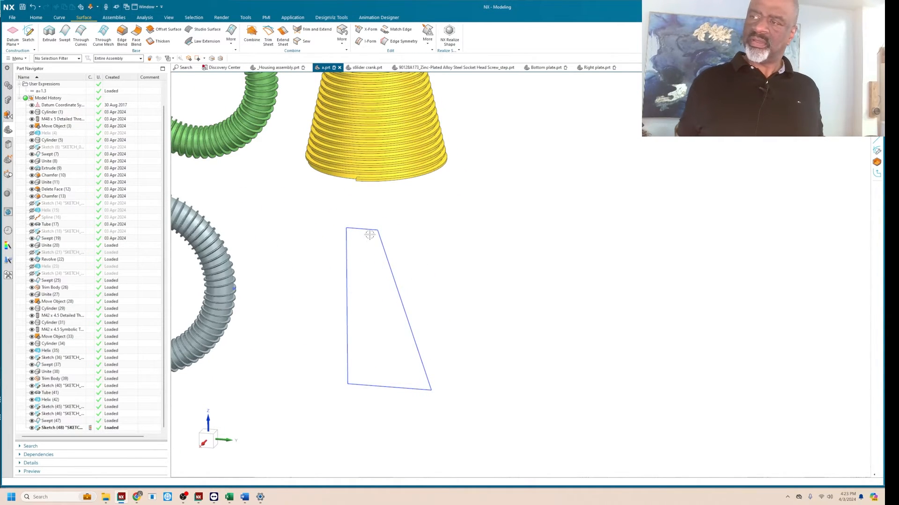
# Reopen the profile sketch and draw a wavy five-point, degree 3 Studio Spline through points between the slanted side's upper and lower ends.
pyautogui.click(384, 248)
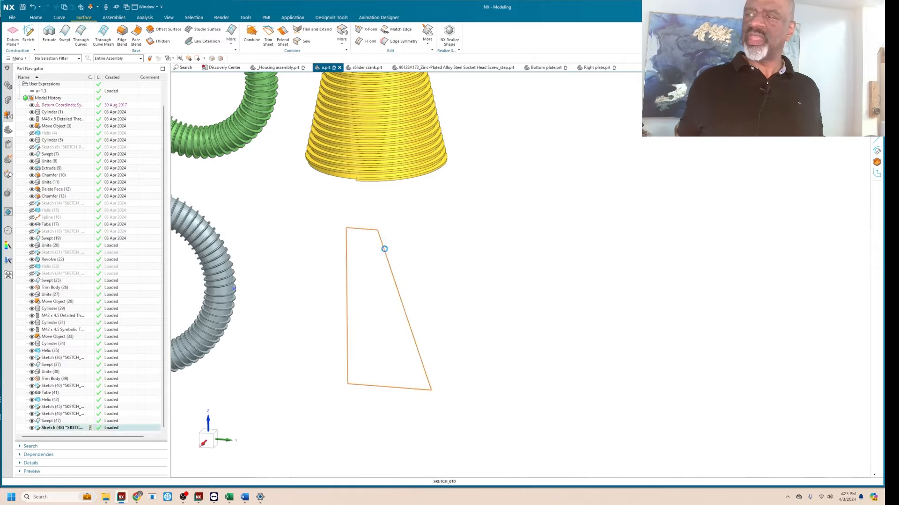
pyautogui.doubleClick(384, 249)
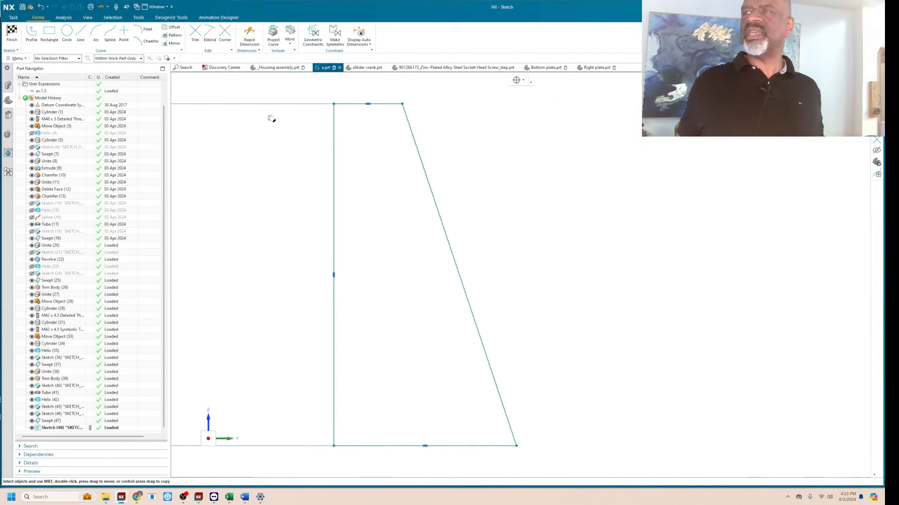
pyautogui.click(97, 33)
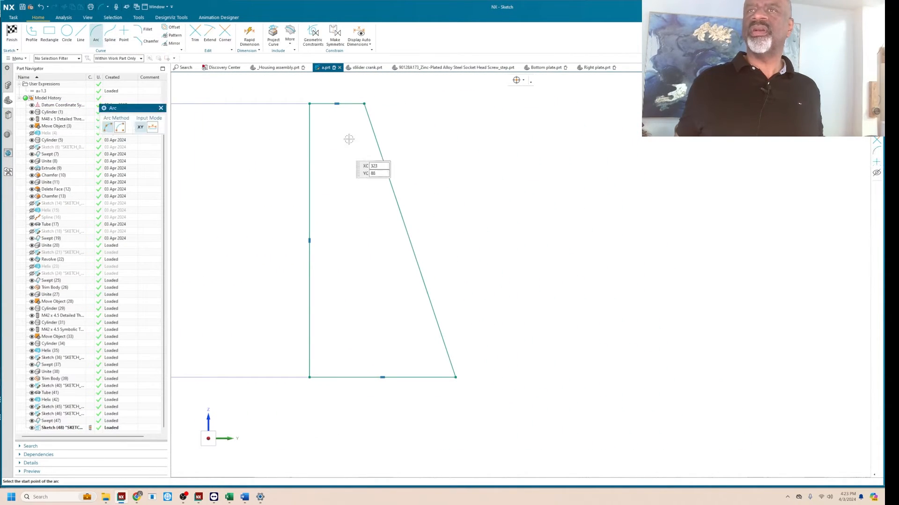
pyautogui.click(107, 30)
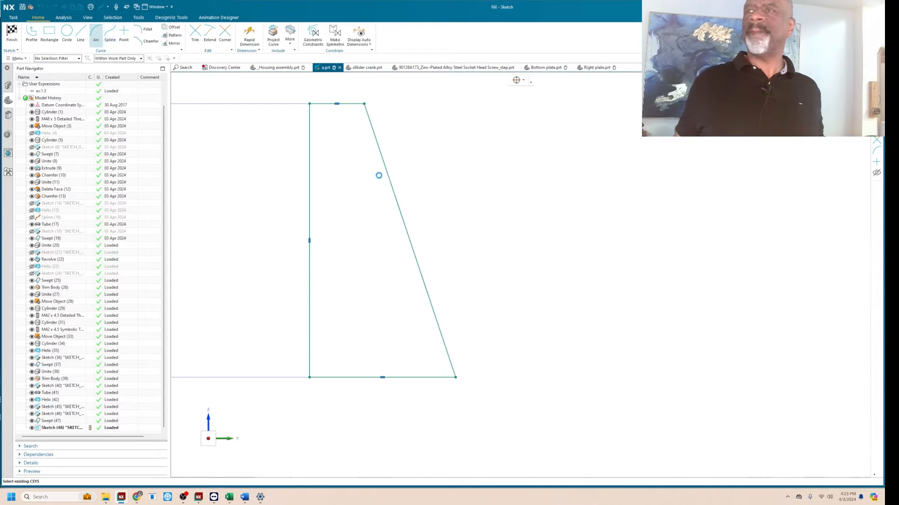
pyautogui.click(364, 104)
pyautogui.click(423, 179)
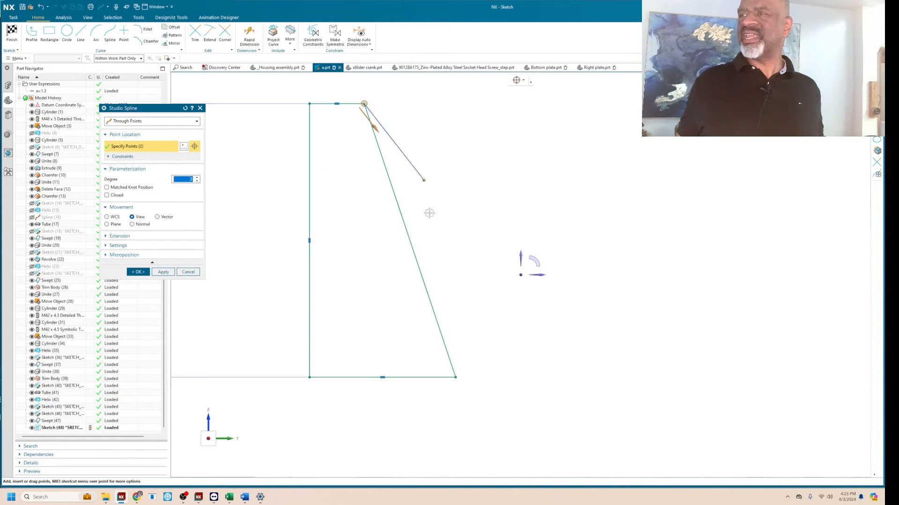
pyautogui.click(435, 238)
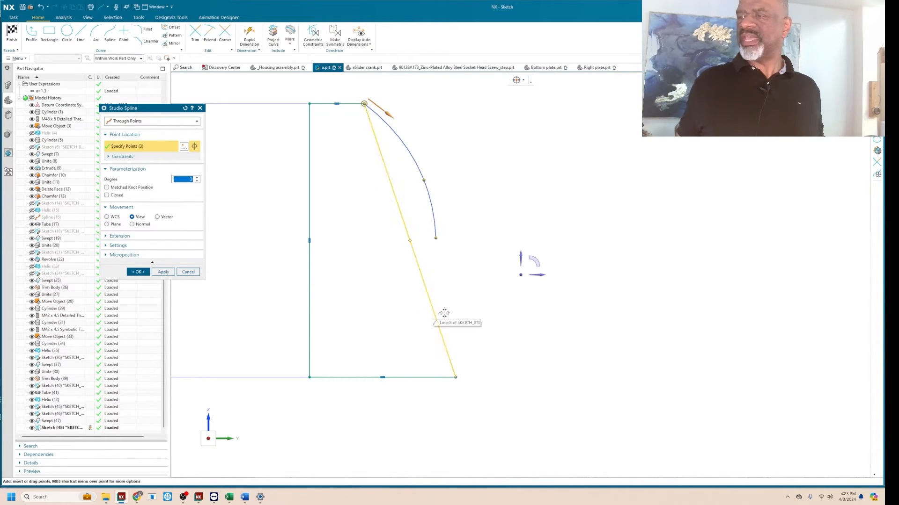
pyautogui.click(445, 315)
pyautogui.click(457, 377)
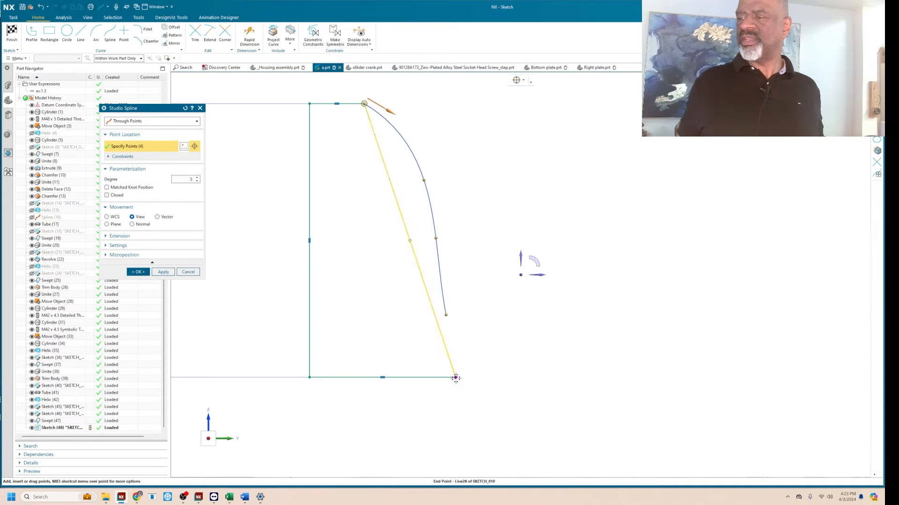
pyautogui.moveTo(435, 238); pyautogui.dragTo(422, 238)
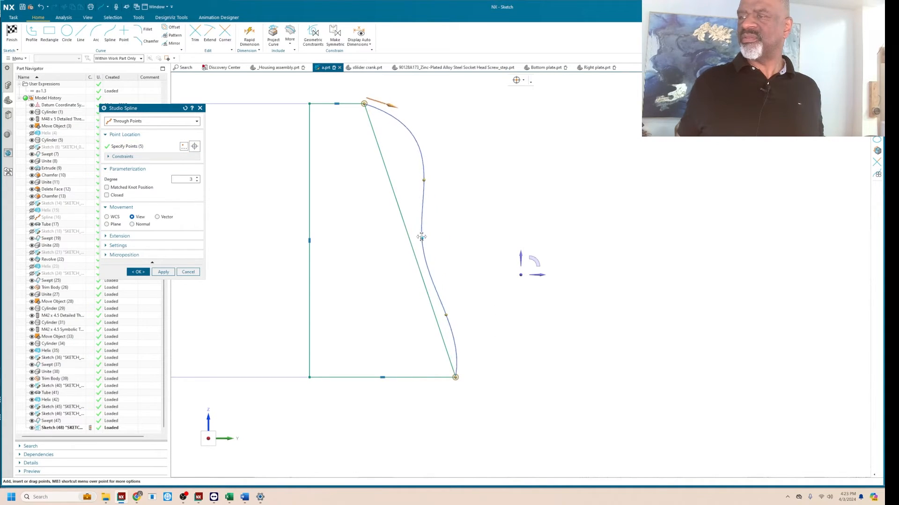
pyautogui.click(138, 272)
# Convert the profile's straight slanted side to a reference line, and finish the sketch.
pyautogui.click(375, 139)
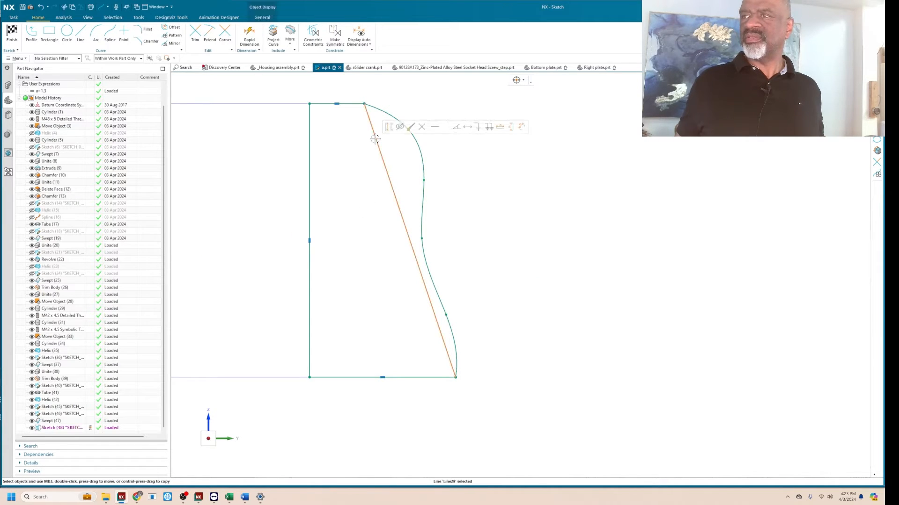
pyautogui.click(390, 127)
pyautogui.scroll(-3, 494, 234)
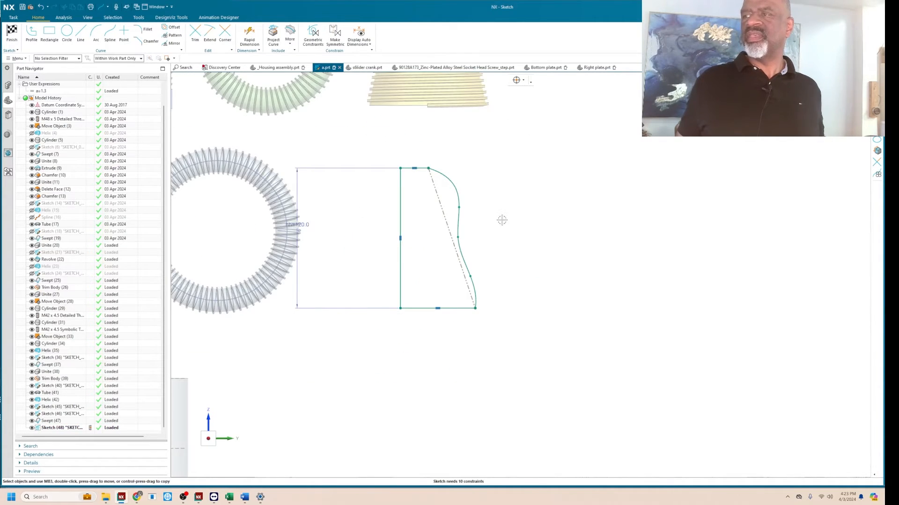
pyautogui.scroll(-1, 501, 215)
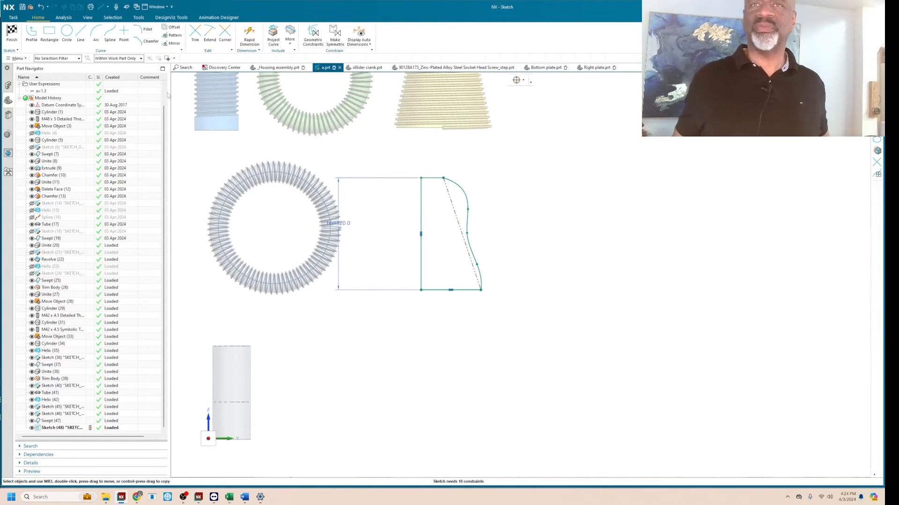
pyautogui.click(12, 33)
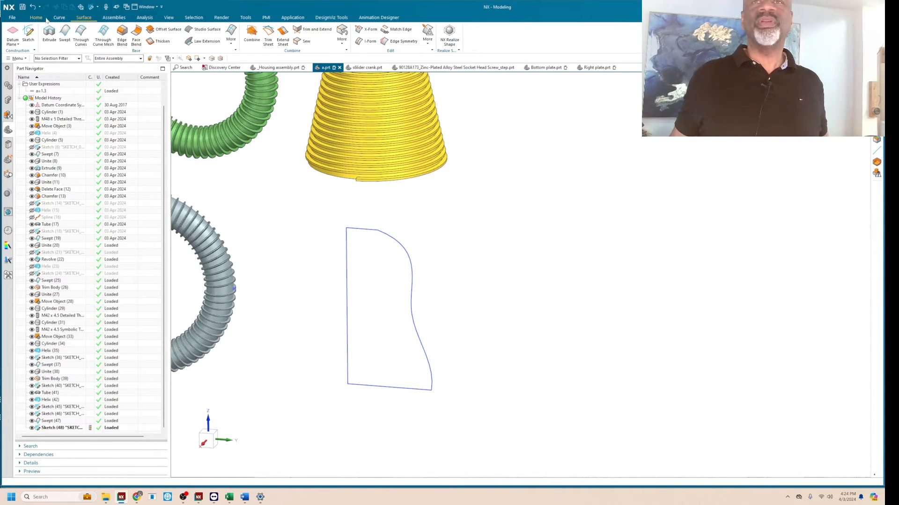
# Start an Along Spine helix on the profile's vertical side with a constant 5 mm pitch and hh/5 turns.
pyautogui.click(143, 33)
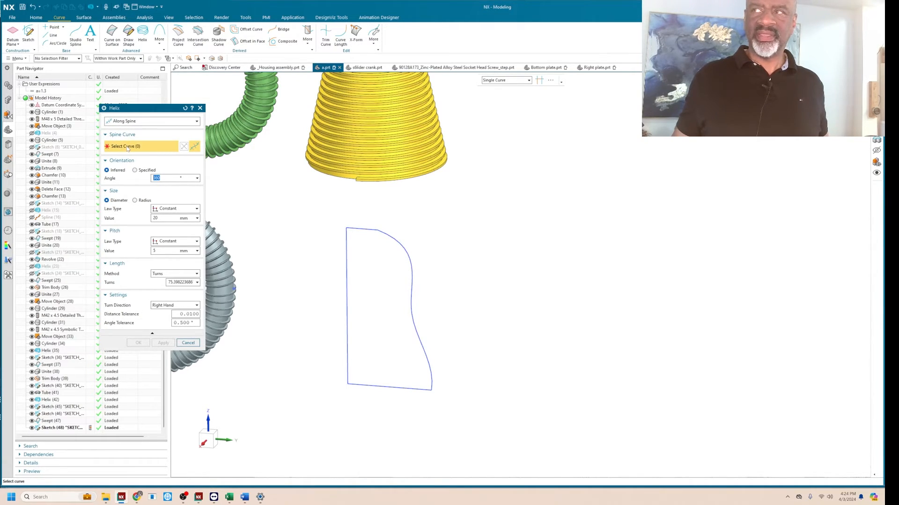
pyautogui.click(346, 367)
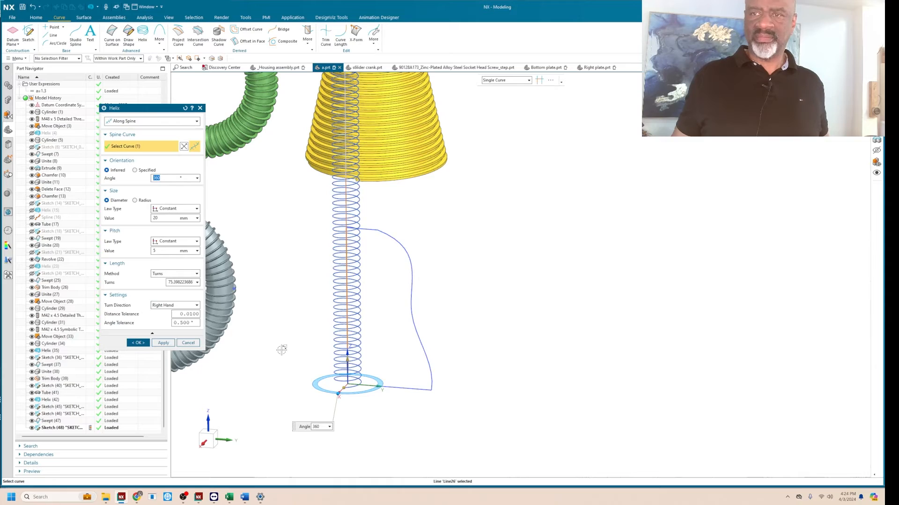
pyautogui.click(163, 252)
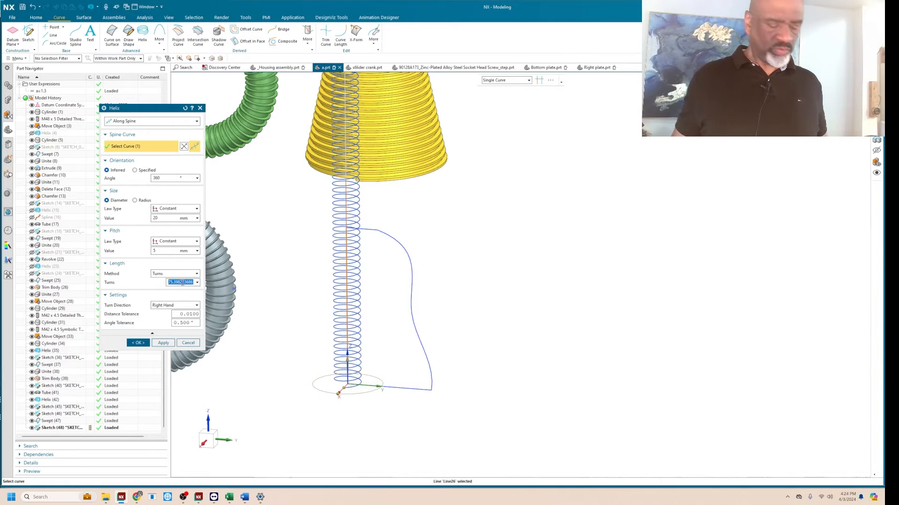
pyautogui.write('hh/5')
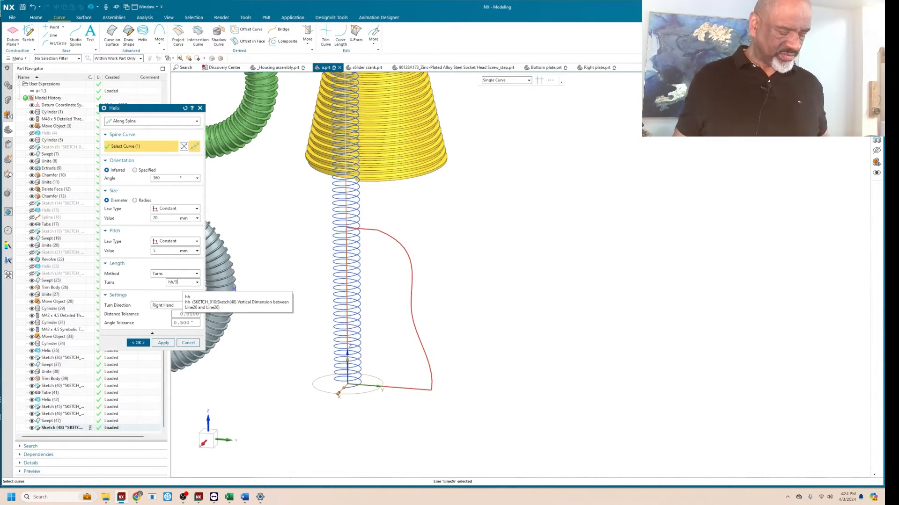
pyautogui.press('Return')
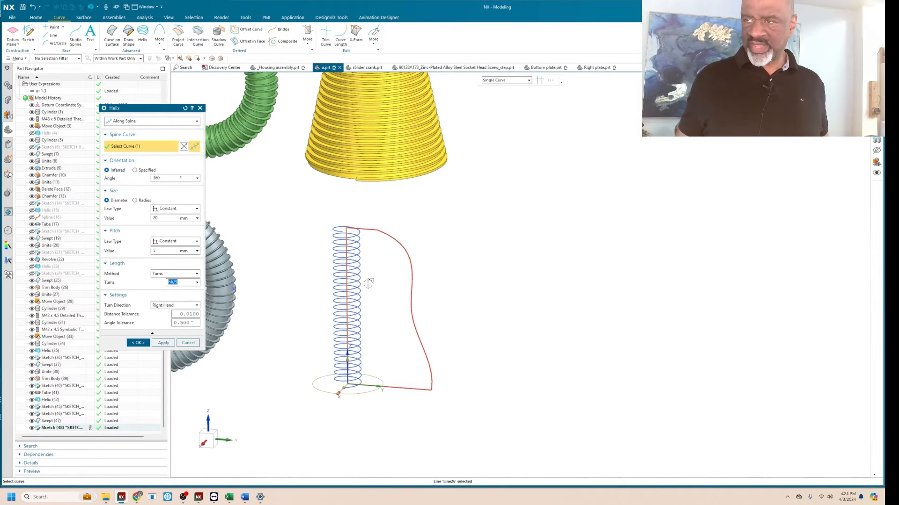
# Size the helix by radius using By Law Curve, with the wavy spline as law curve and the vertical side as base line, and create it.
pyautogui.moveTo(368, 283); pyautogui.dragTo(368, 234, button='middle')
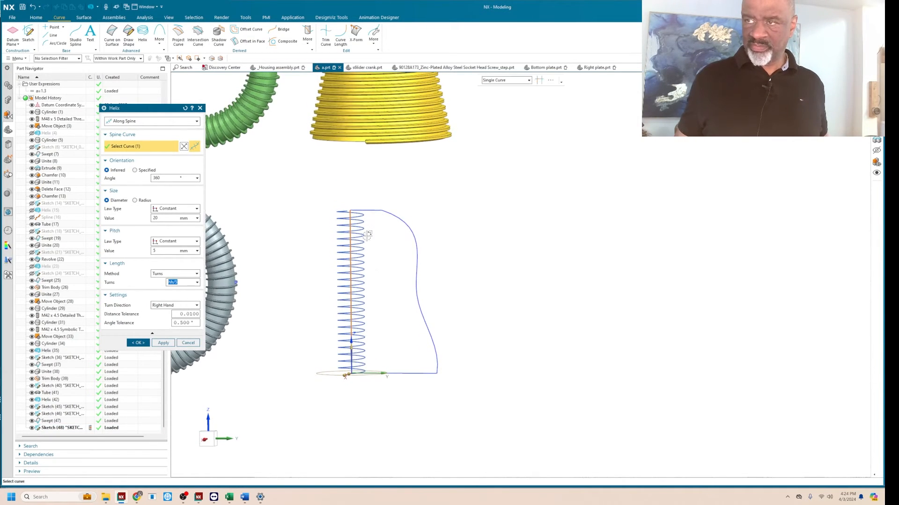
pyautogui.moveTo(295, 259); pyautogui.dragTo(295, 269, button='middle')
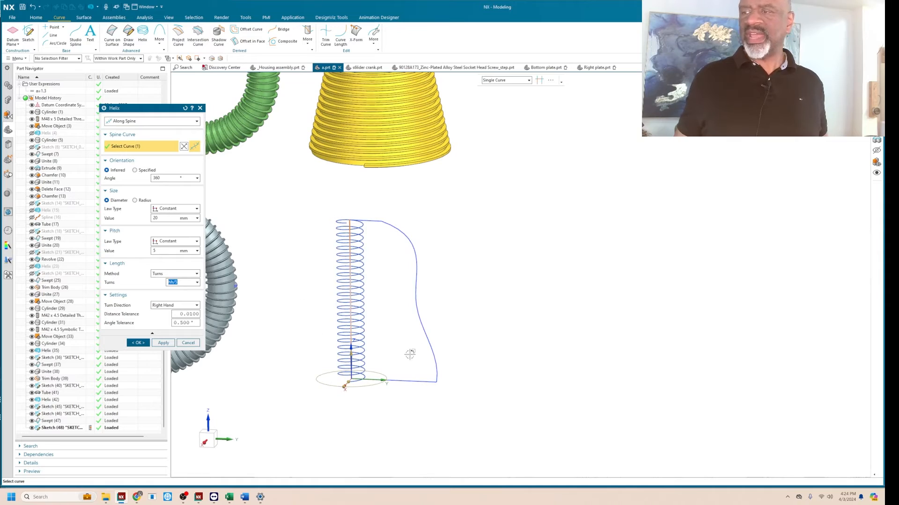
pyautogui.click(135, 200)
pyautogui.click(183, 210)
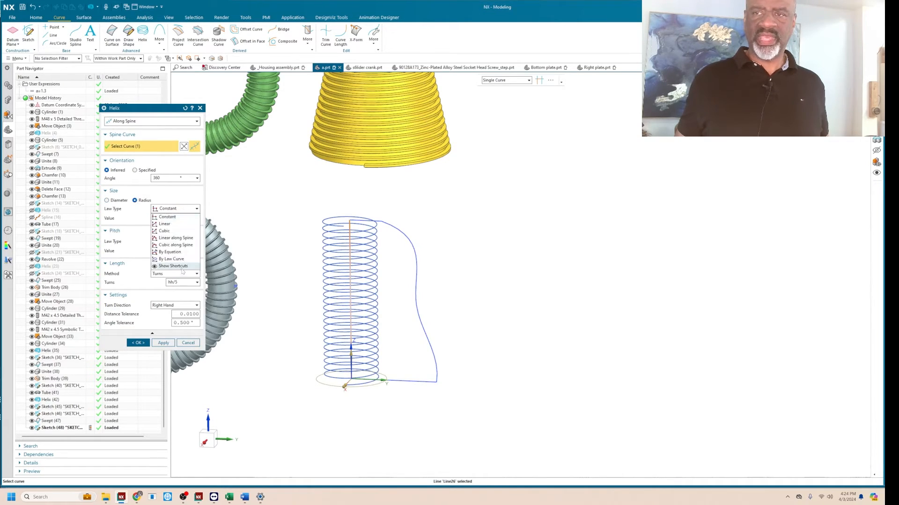
pyautogui.click(168, 260)
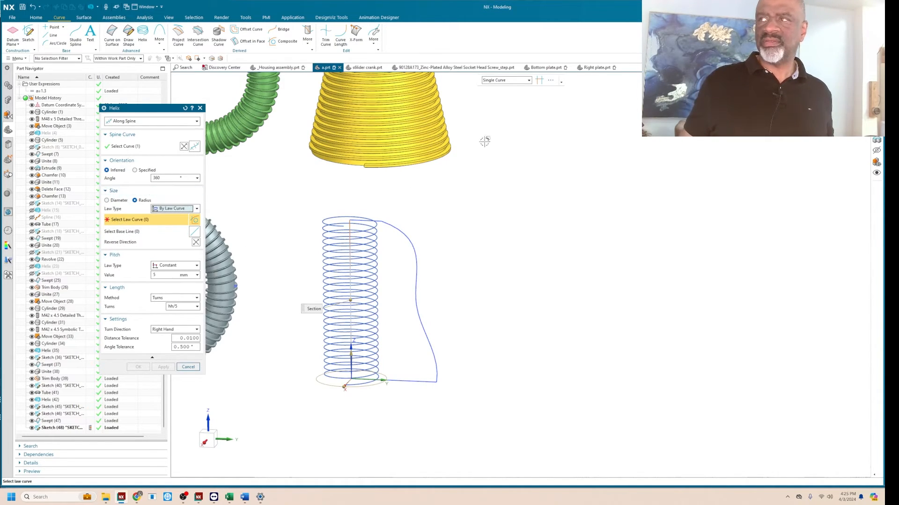
pyautogui.click(436, 365)
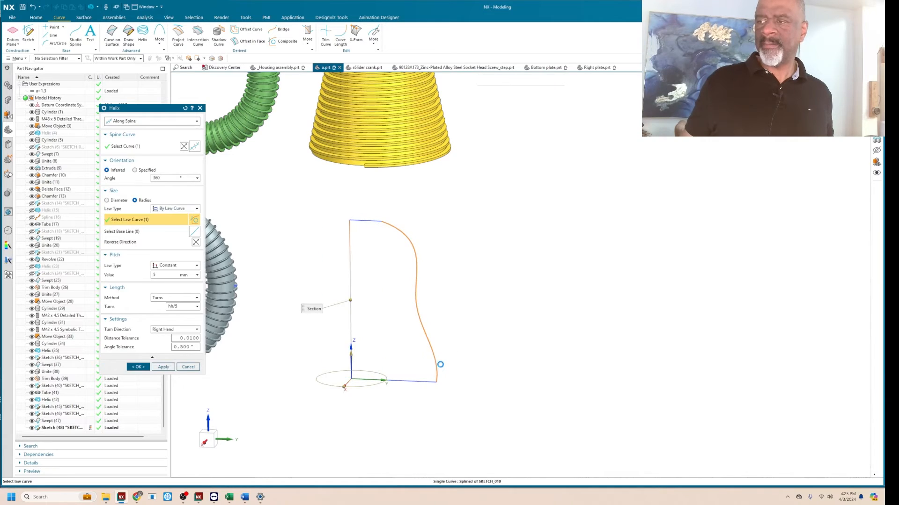
pyautogui.click(123, 231)
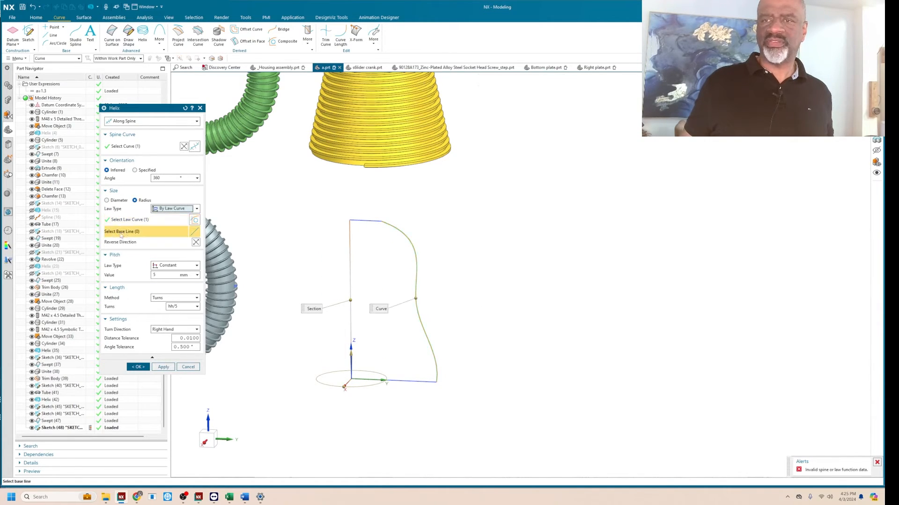
pyautogui.click(350, 334)
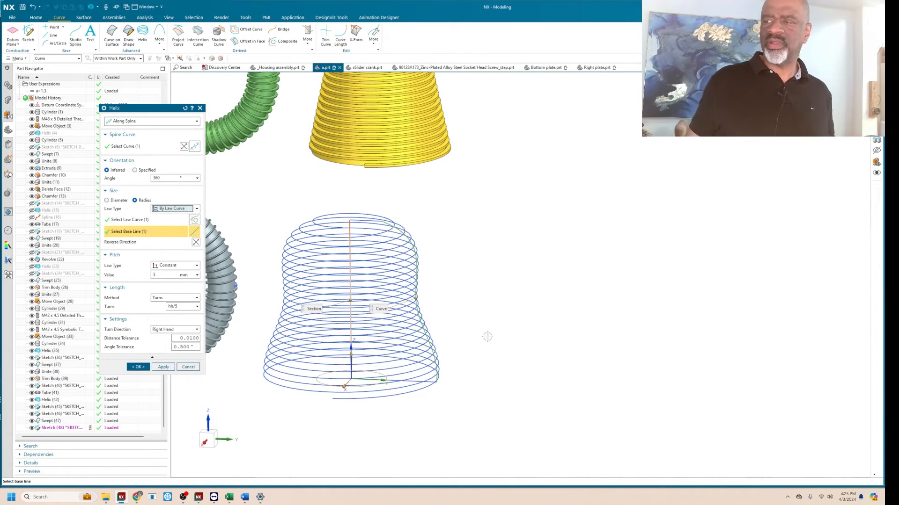
pyautogui.moveTo(488, 337); pyautogui.dragTo(457, 309, button='middle')
pyautogui.click(138, 368)
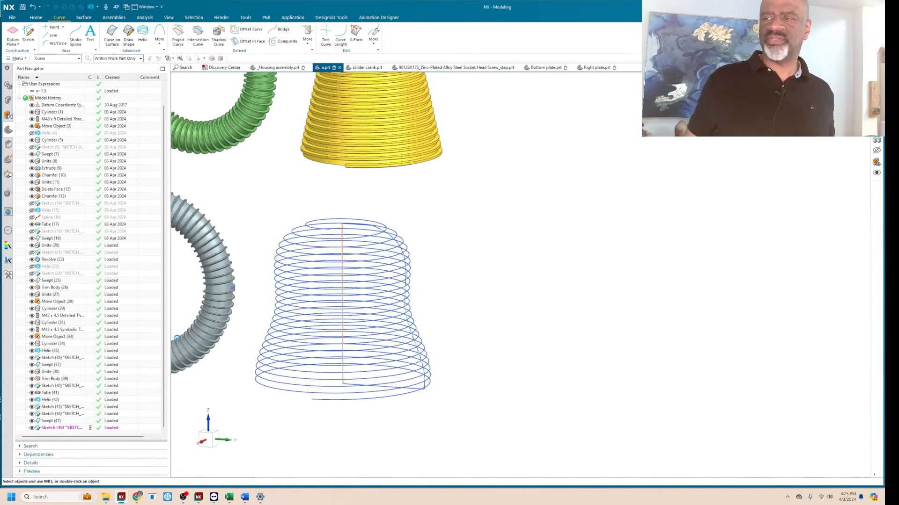
# Revolve the wavy spline as a single curve 360° about the profile's vertical side with no Boolean.
pyautogui.click(36, 17)
pyautogui.click(66, 33)
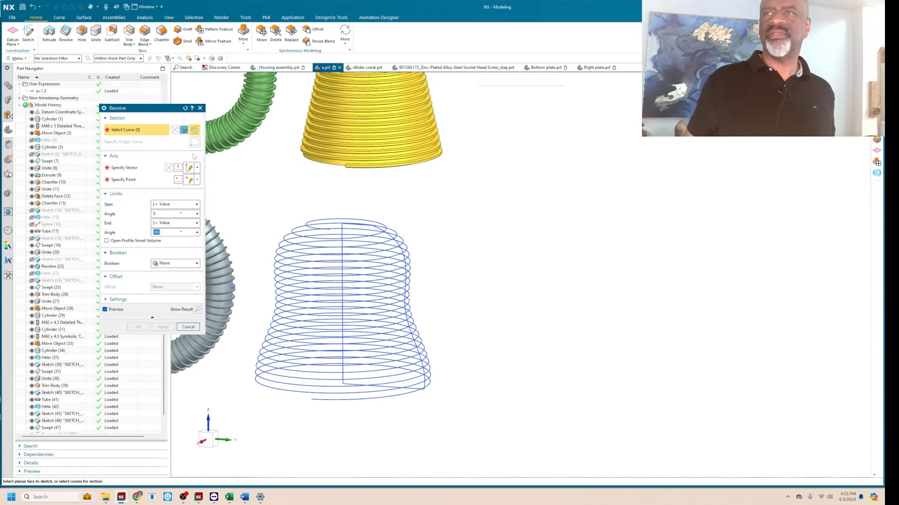
pyautogui.click(513, 80)
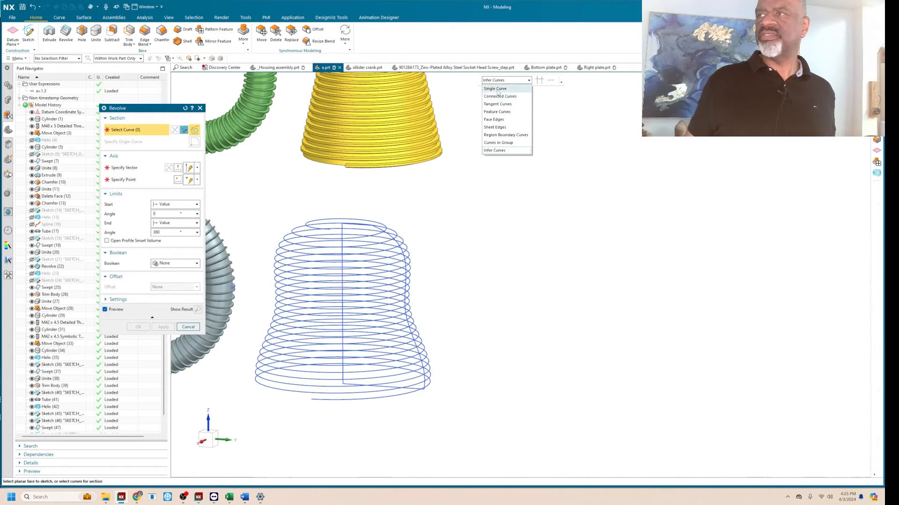
pyautogui.click(497, 89)
pyautogui.click(390, 243)
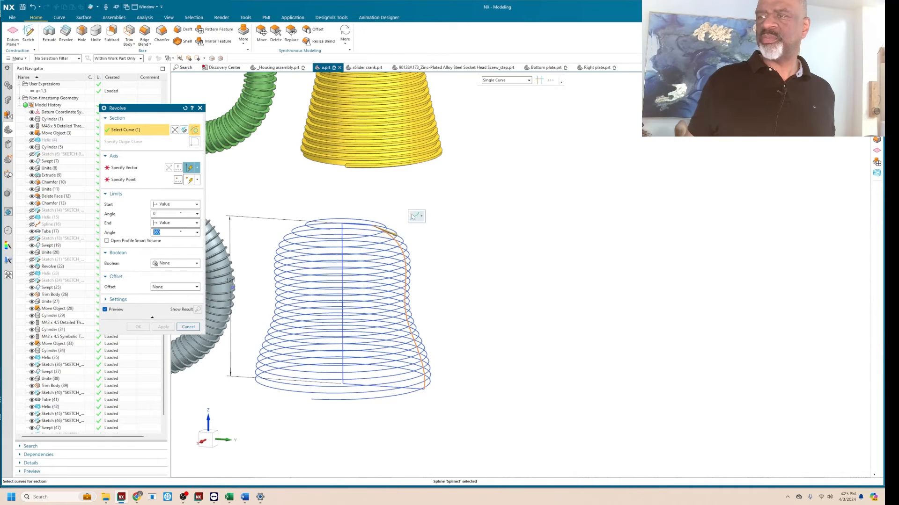
pyautogui.click(125, 169)
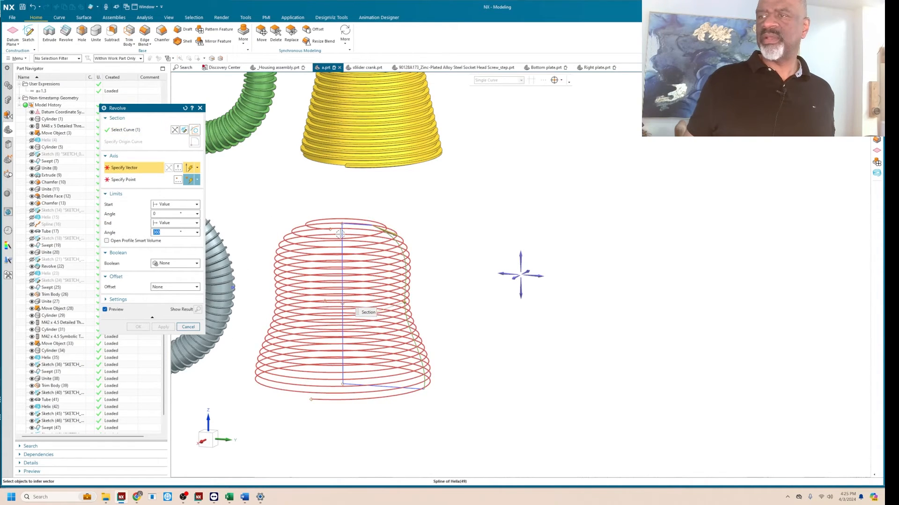
pyautogui.click(342, 235)
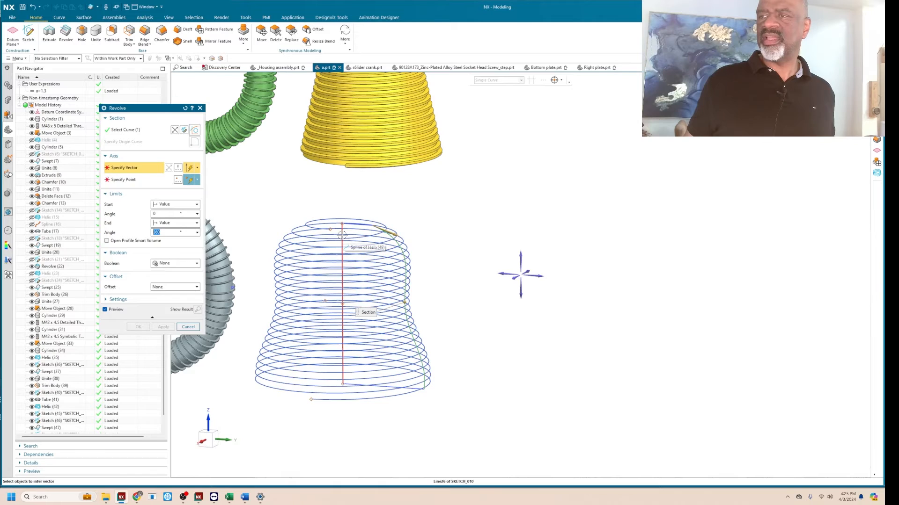
pyautogui.click(138, 327)
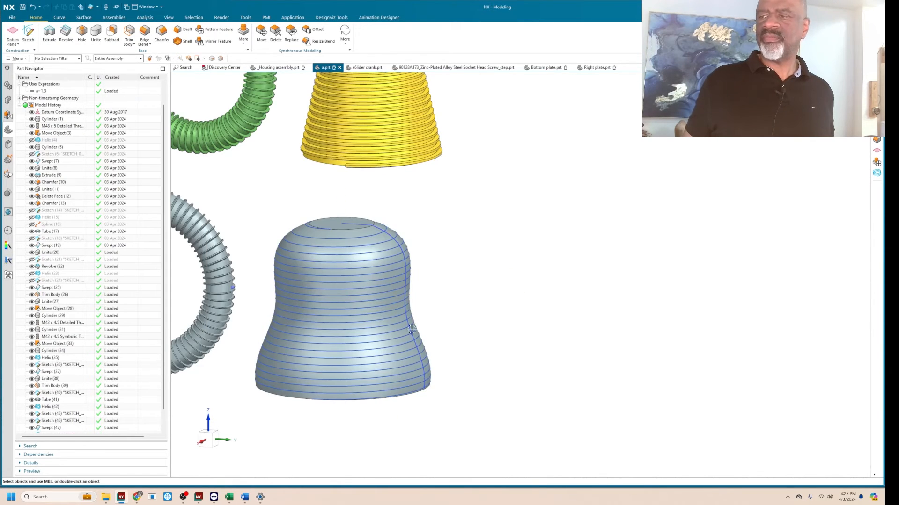
# Create a sketch on path at the start of the bell body's helix, at 0% arc length and normal to the path.
pyautogui.scroll(5, 380, 275)
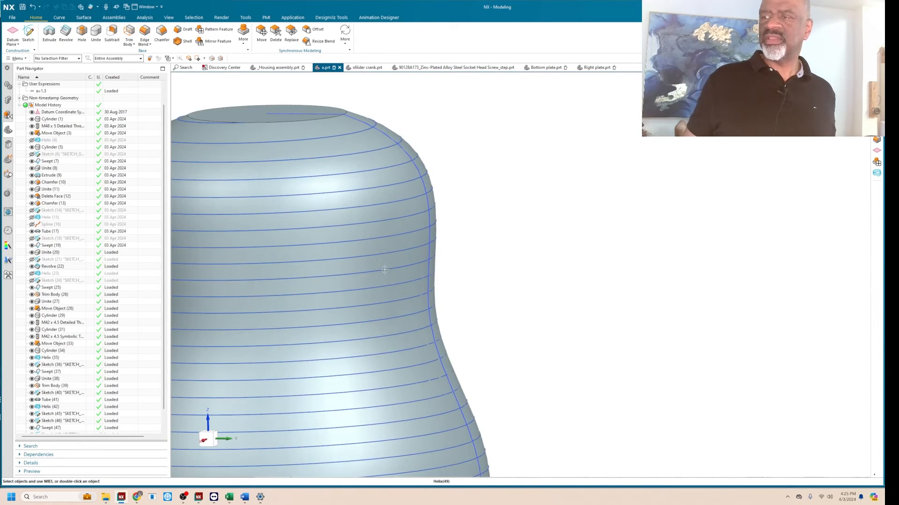
pyautogui.scroll(-4, 391, 318)
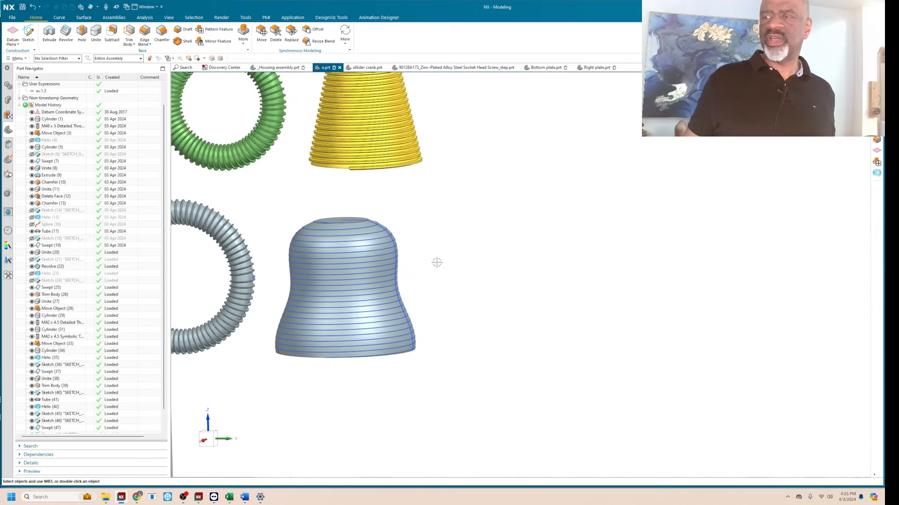
pyautogui.moveTo(437, 263); pyautogui.dragTo(444, 265, button='middle')
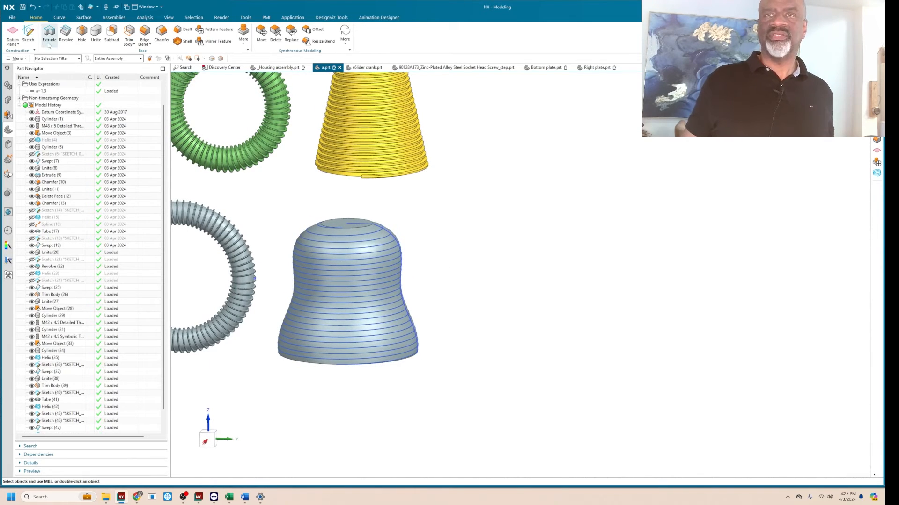
pyautogui.click(29, 34)
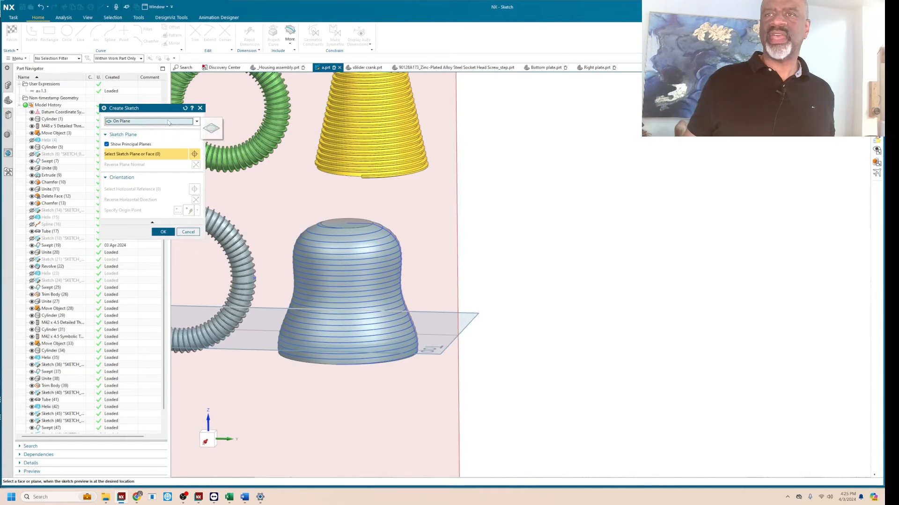
pyautogui.click(165, 122)
pyautogui.click(164, 136)
pyautogui.scroll(3, 403, 386)
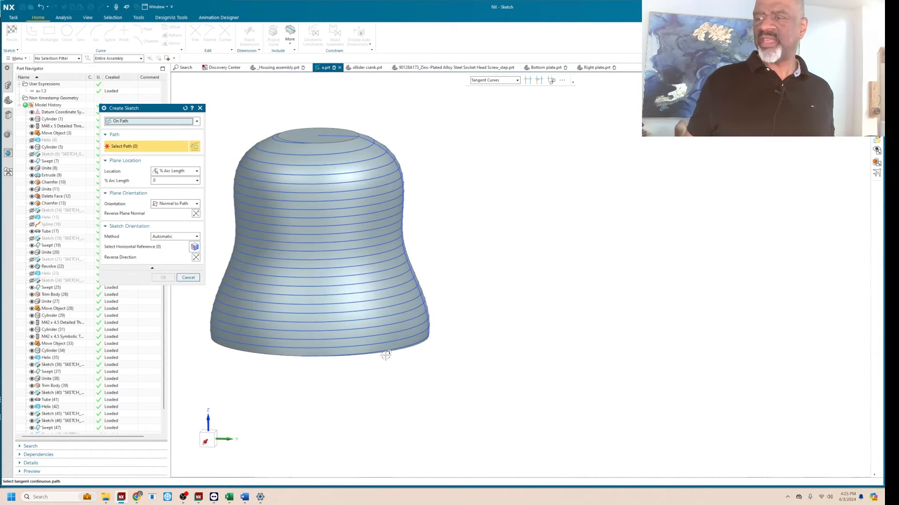
pyautogui.click(391, 359)
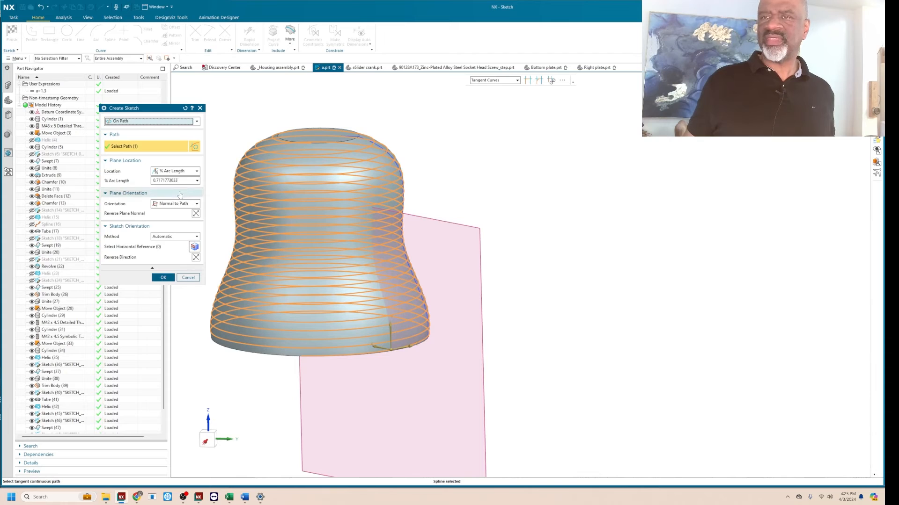
pyautogui.doubleClick(176, 181)
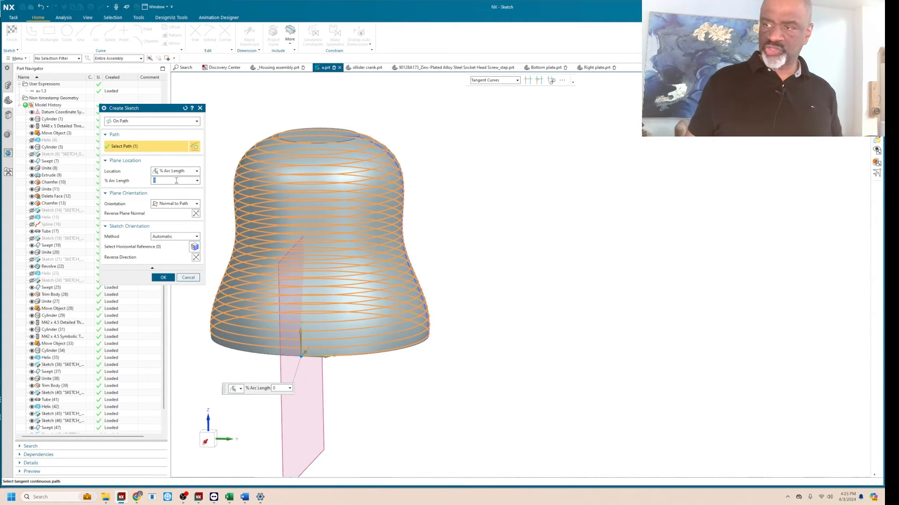
pyautogui.click(163, 277)
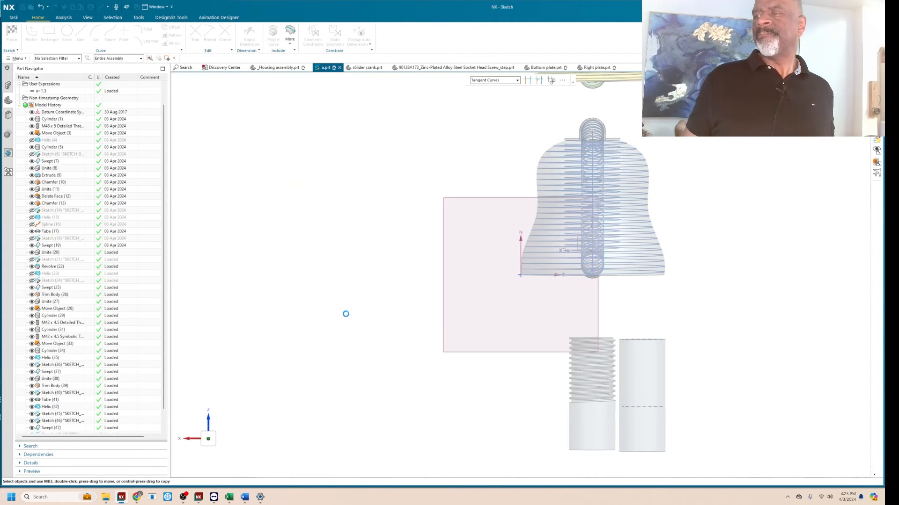
# Sketch a shallow three-point arc just above the sketch origin, crossing the bell's lower outer edge.
pyautogui.scroll(5, 562, 299)
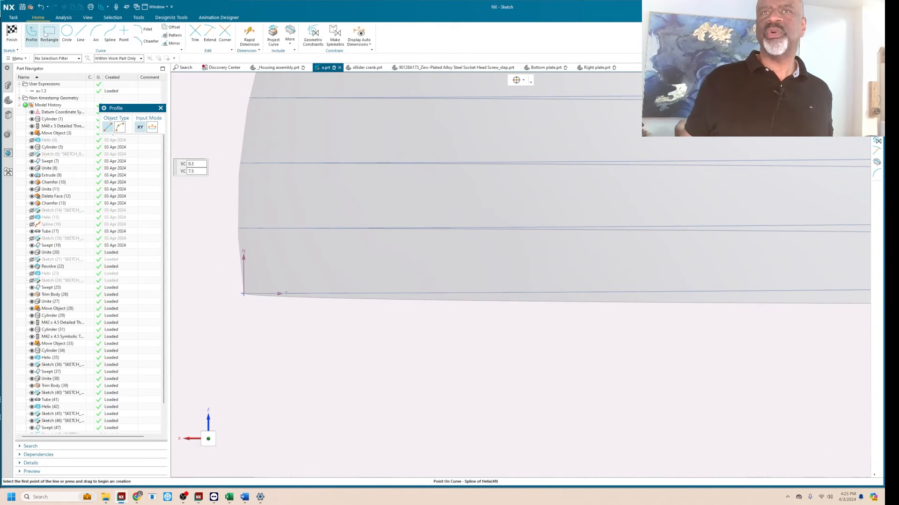
pyautogui.click(96, 33)
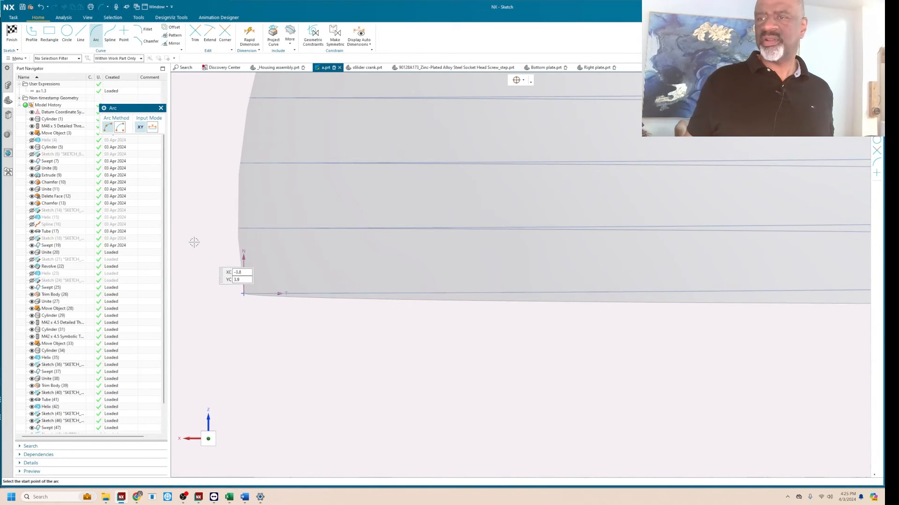
pyautogui.scroll(1, 258, 274)
pyautogui.click(257, 274)
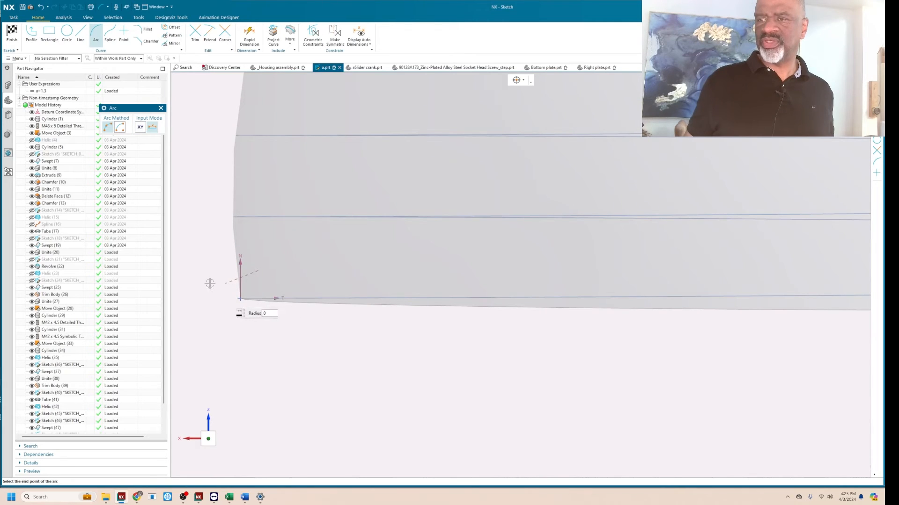
pyautogui.click(189, 287)
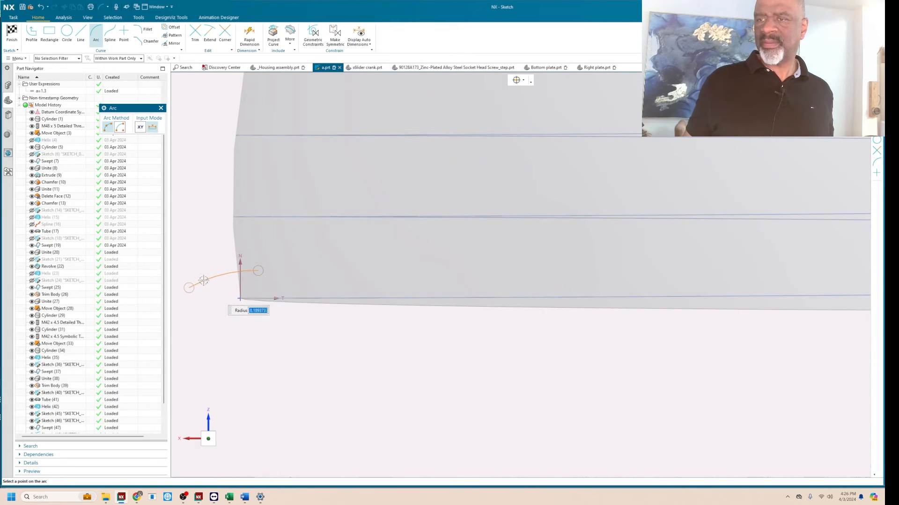
pyautogui.click(204, 280)
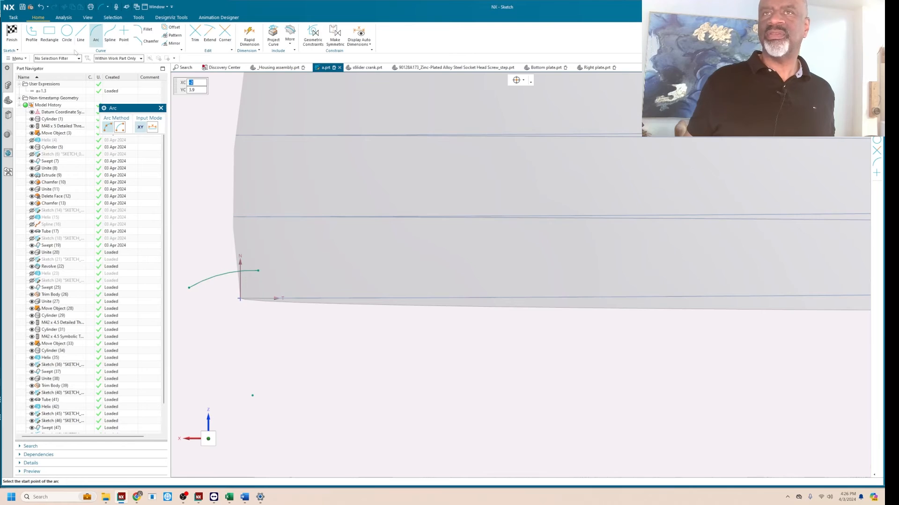
# Draw a short horizontal line from the sketch origin outward, away from the bell body.
pyautogui.press('l')
pyautogui.click(239, 298)
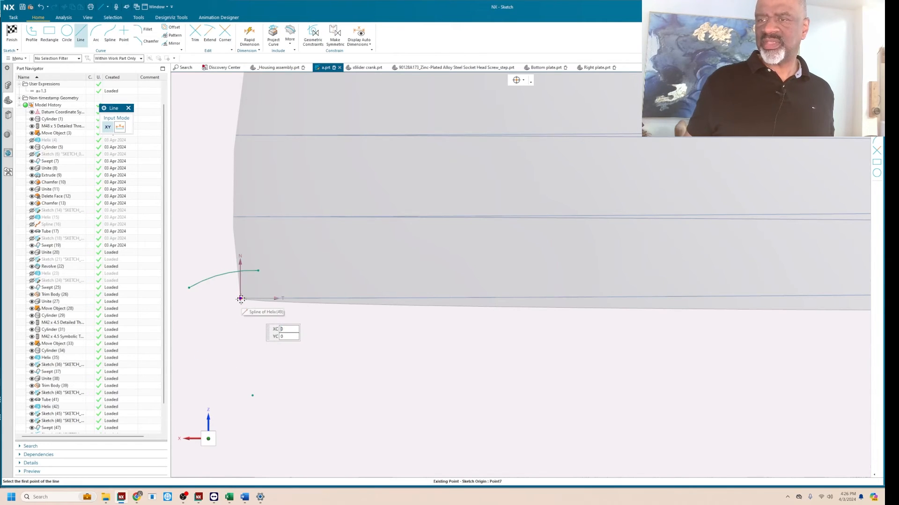
pyautogui.click(214, 299)
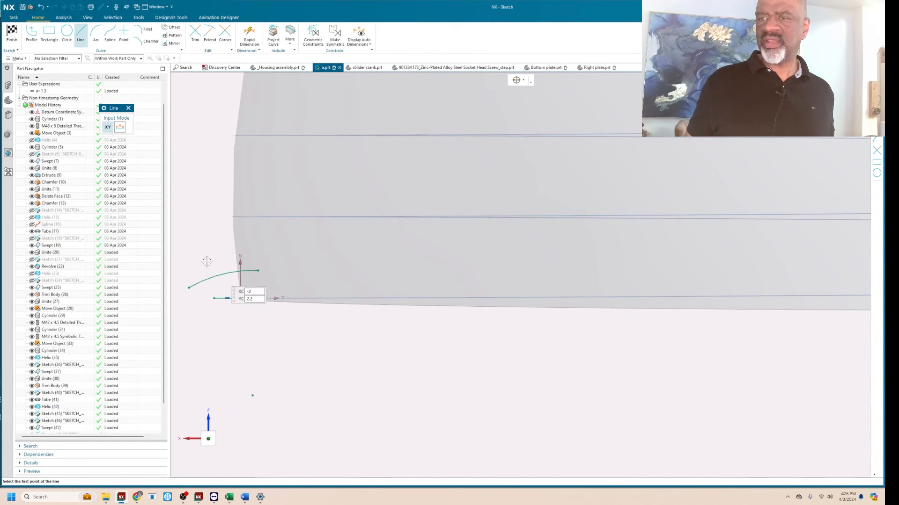
pyautogui.press('Escape')
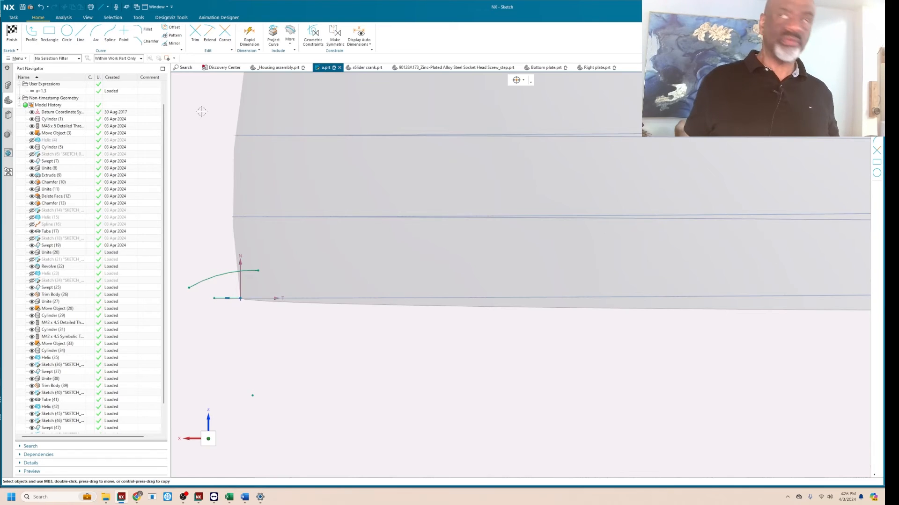
# Mirror the arc about the short horizontal line, converting that centerline to reference.
pyautogui.click(173, 43)
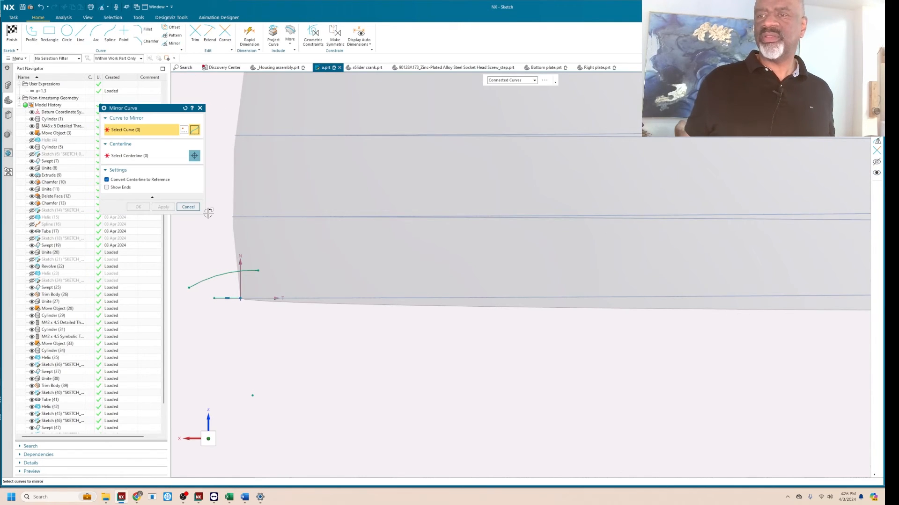
pyautogui.click(197, 282)
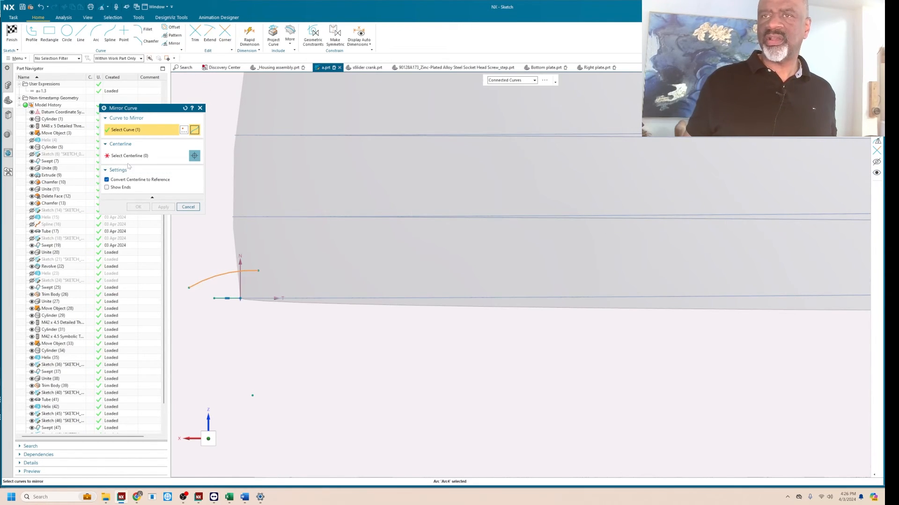
pyautogui.middleClick(147, 200)
pyautogui.click(218, 298)
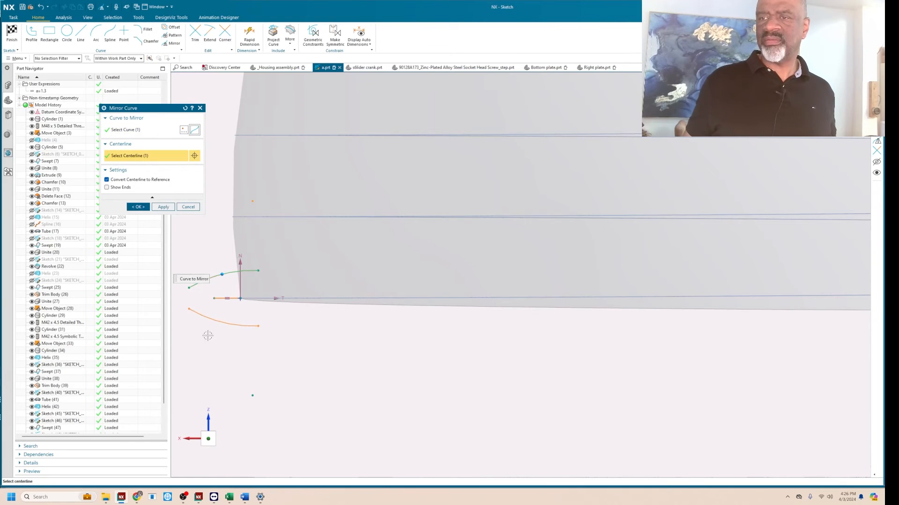
pyautogui.click(137, 207)
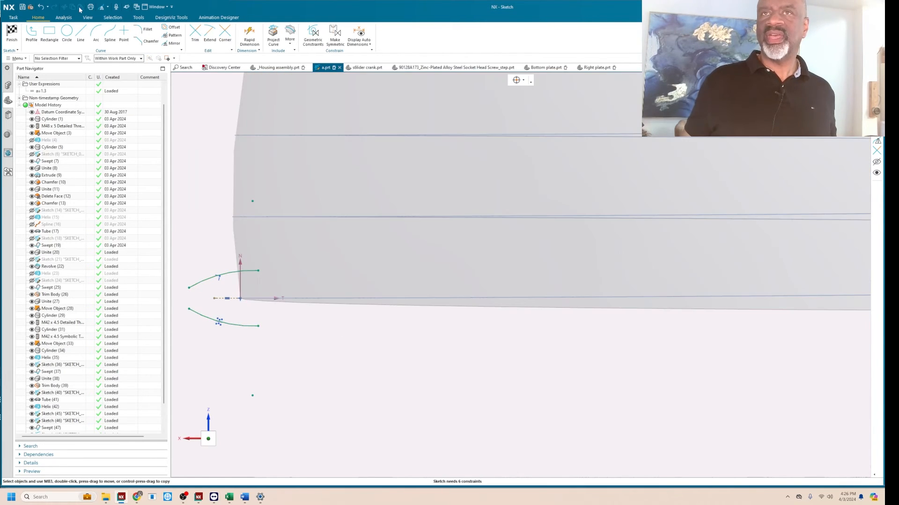
# Close the thread profile with vertical lines joining the outer and inner ends of both arcs, and finish the sketch.
pyautogui.click(80, 34)
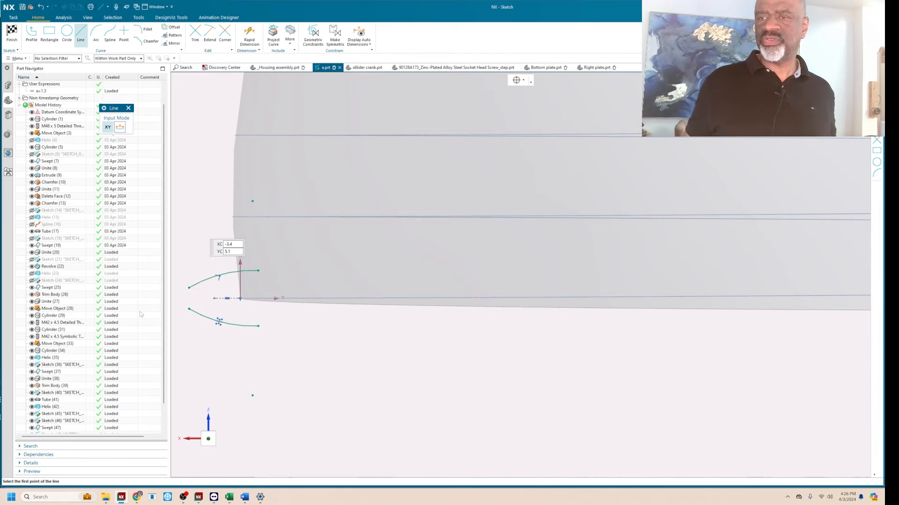
pyautogui.click(189, 288)
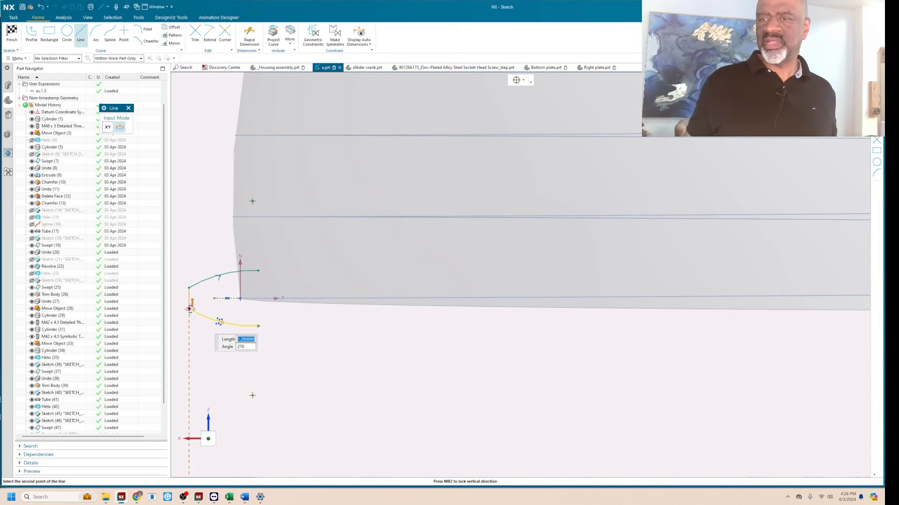
pyautogui.click(188, 309)
pyautogui.click(258, 270)
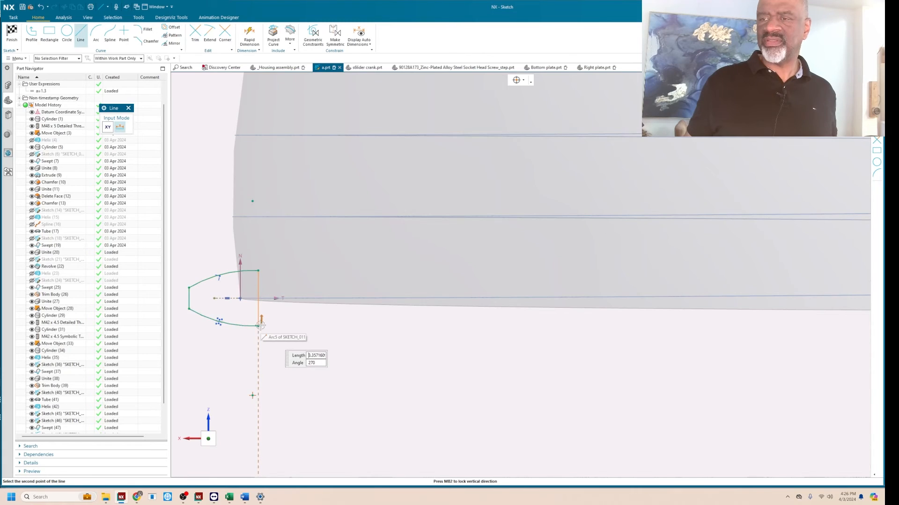
pyautogui.click(258, 326)
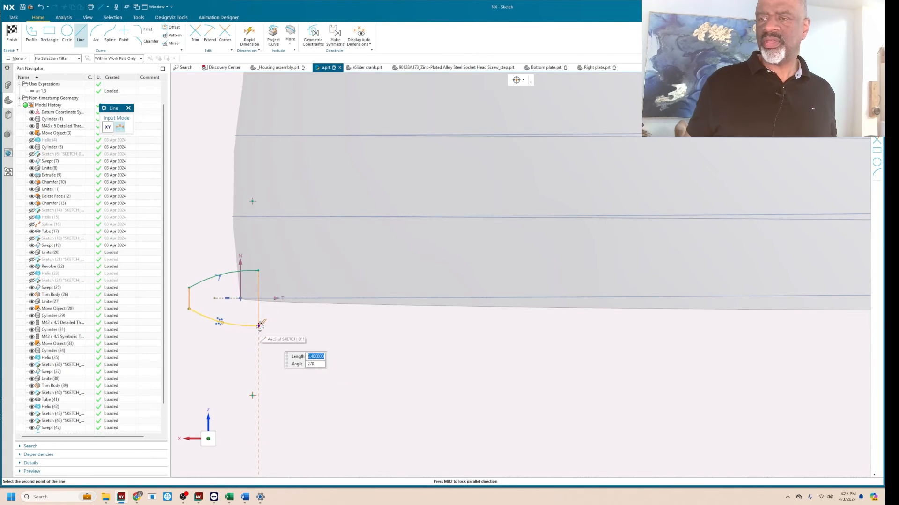
pyautogui.press('Escape')
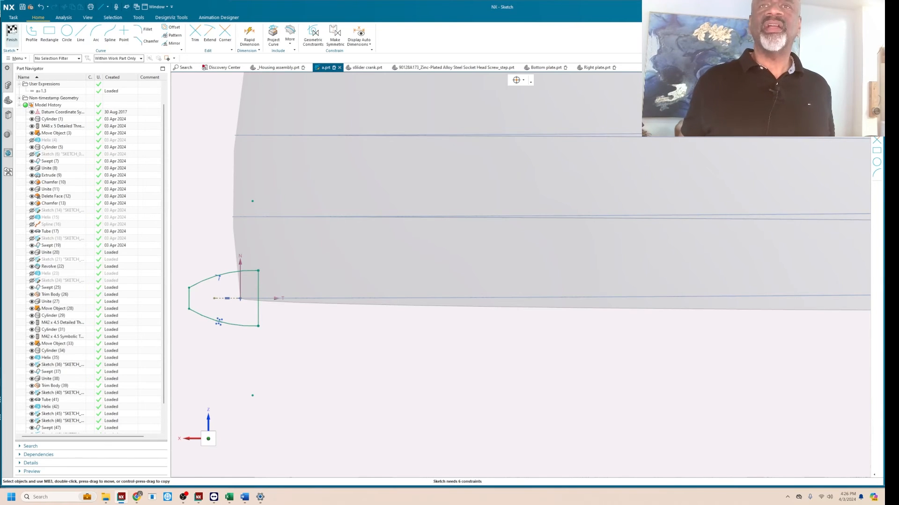
pyautogui.click(12, 33)
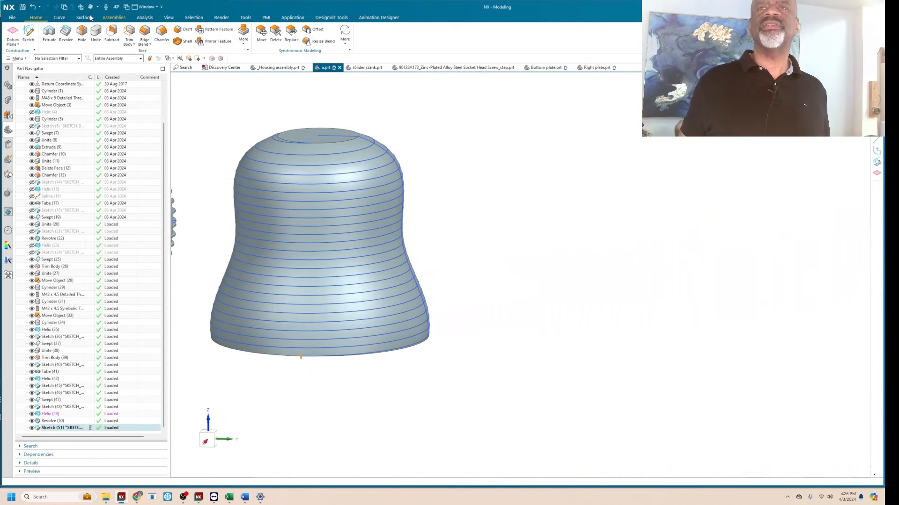
# Set up a Swept feature with the closed thread profile as section, the helix as guide, and Face Normals orientation on the bell's revolved face.
pyautogui.click(77, 19)
pyautogui.click(64, 34)
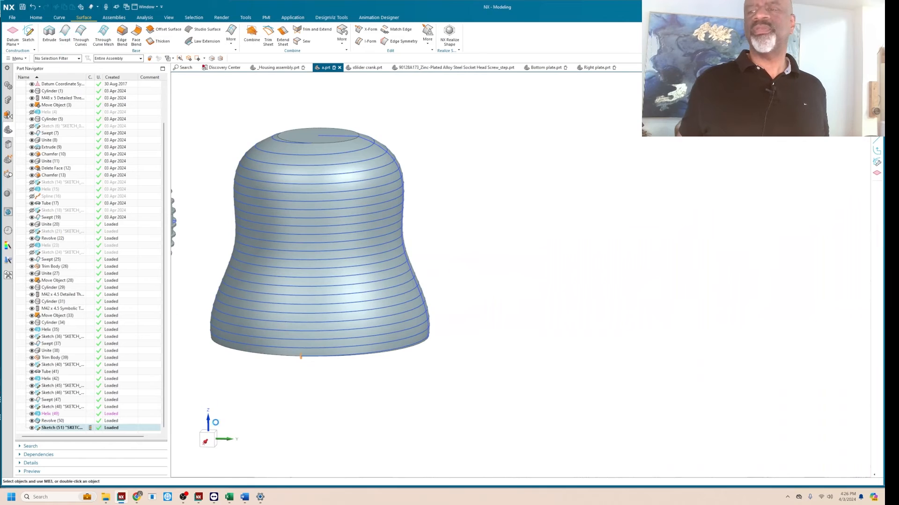
pyautogui.scroll(5, 297, 362)
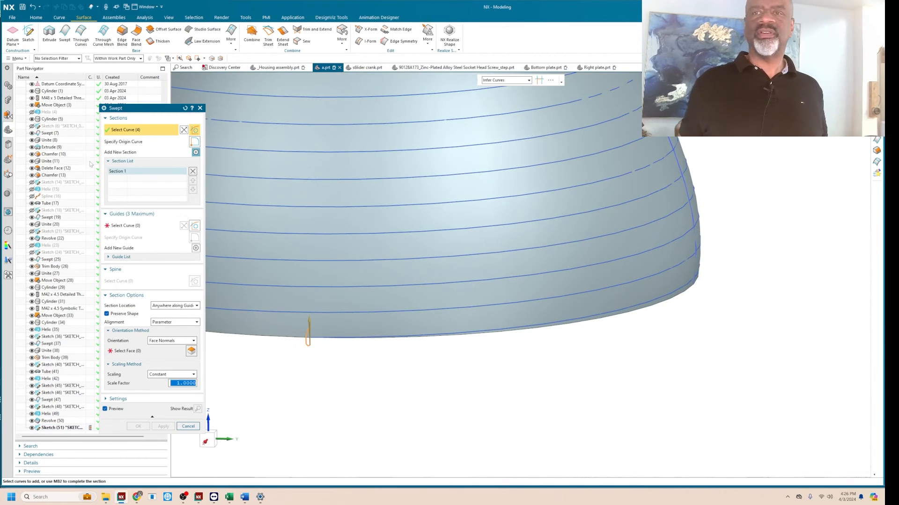
pyautogui.click(132, 226)
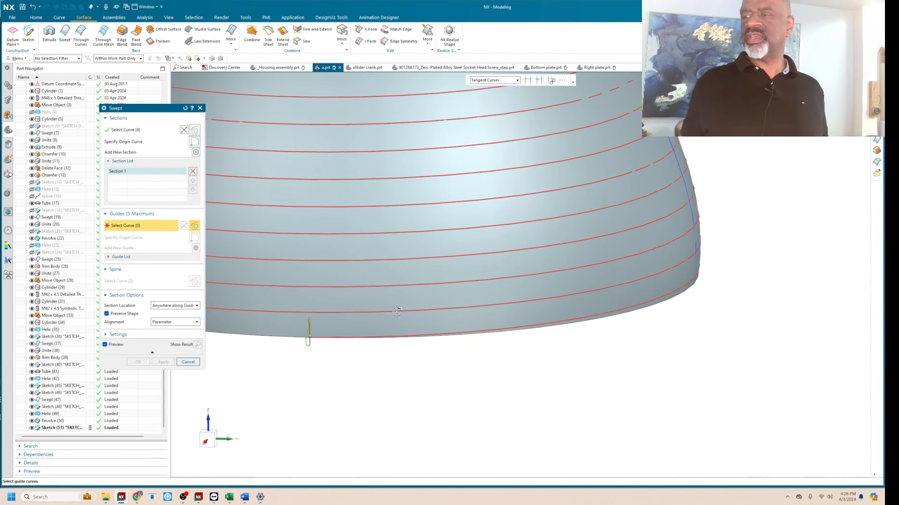
pyautogui.click(271, 307)
pyautogui.click(122, 351)
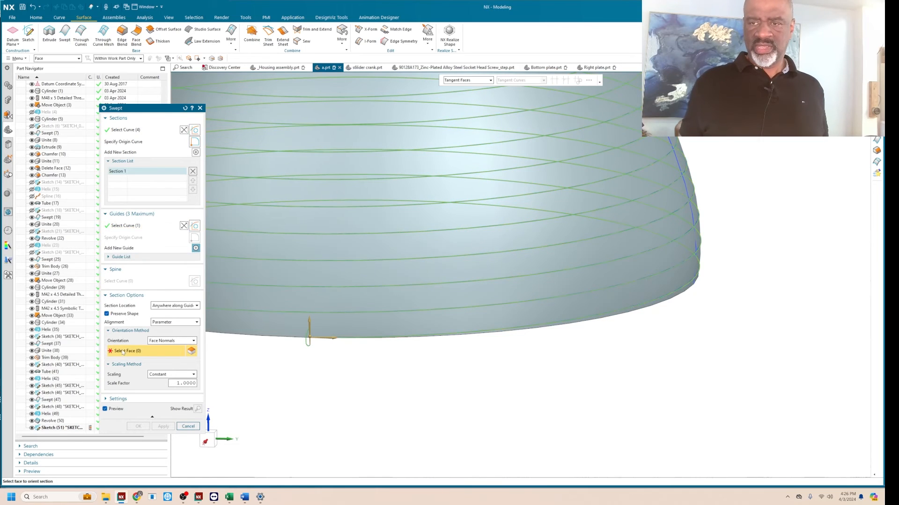
pyautogui.click(333, 286)
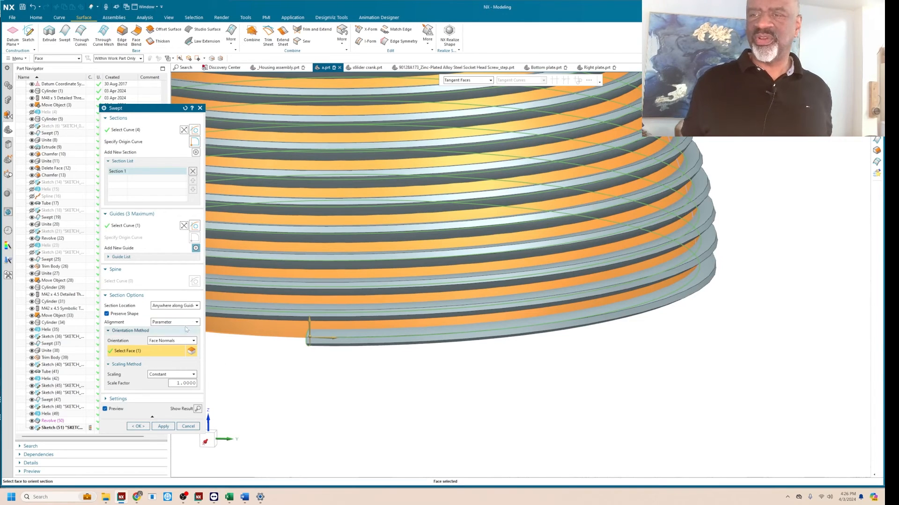
# Change the sweep's orientation method from Face Normals to Forced Direction, using the Z-axis as the vector.
pyautogui.scroll(-5, 485, 392)
pyautogui.moveTo(616, 289); pyautogui.dragTo(595, 293, button='middle')
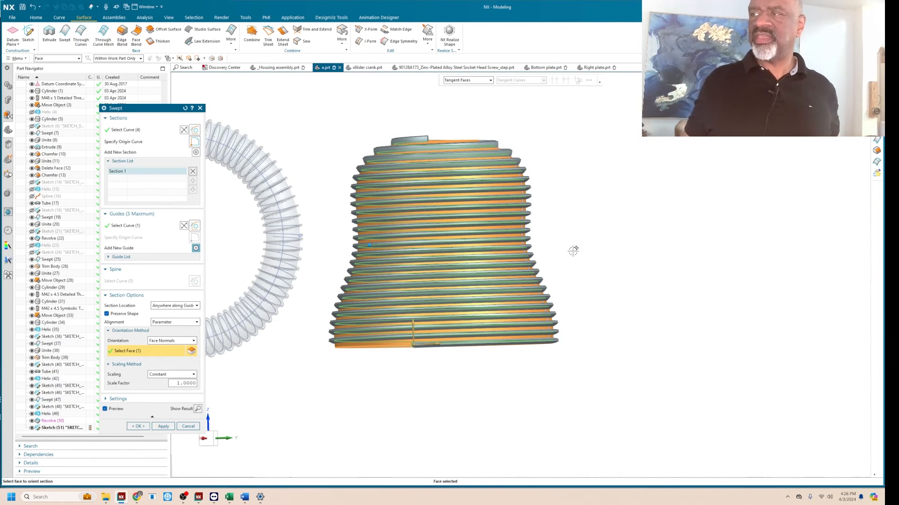
pyautogui.scroll(2, 573, 252)
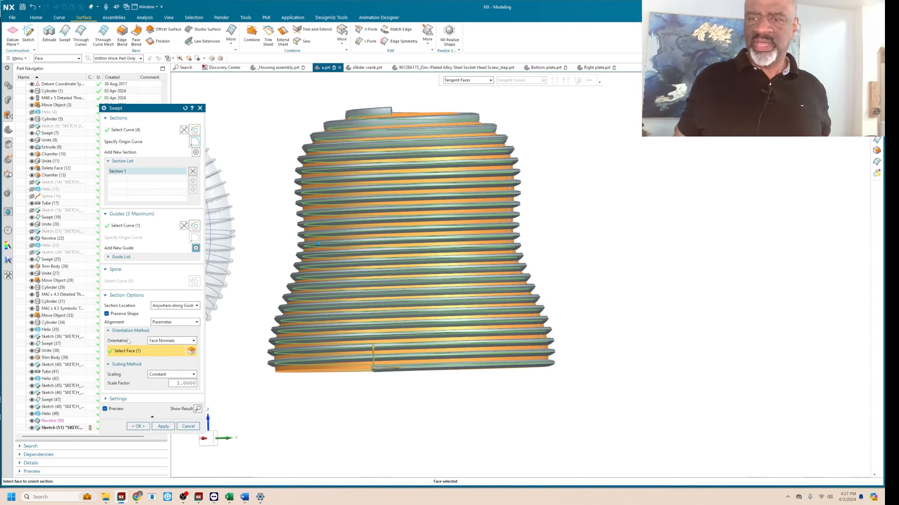
pyautogui.click(177, 341)
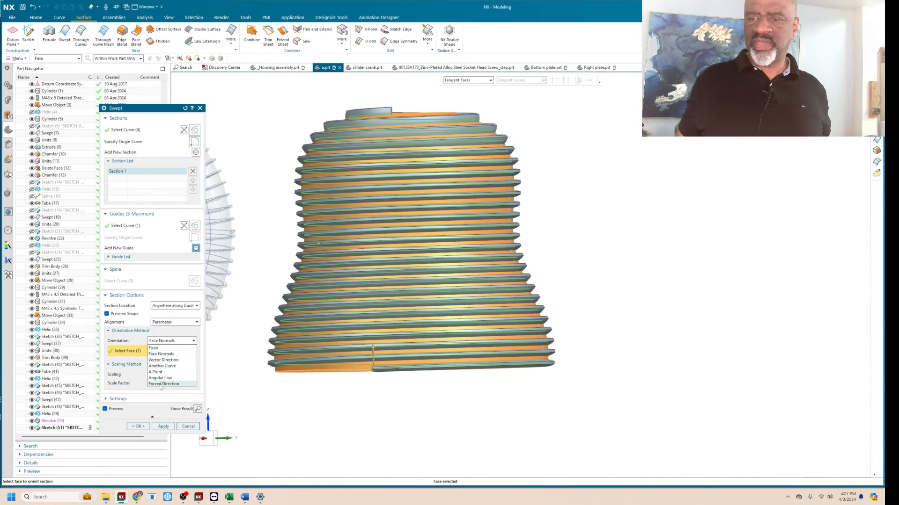
pyautogui.click(162, 384)
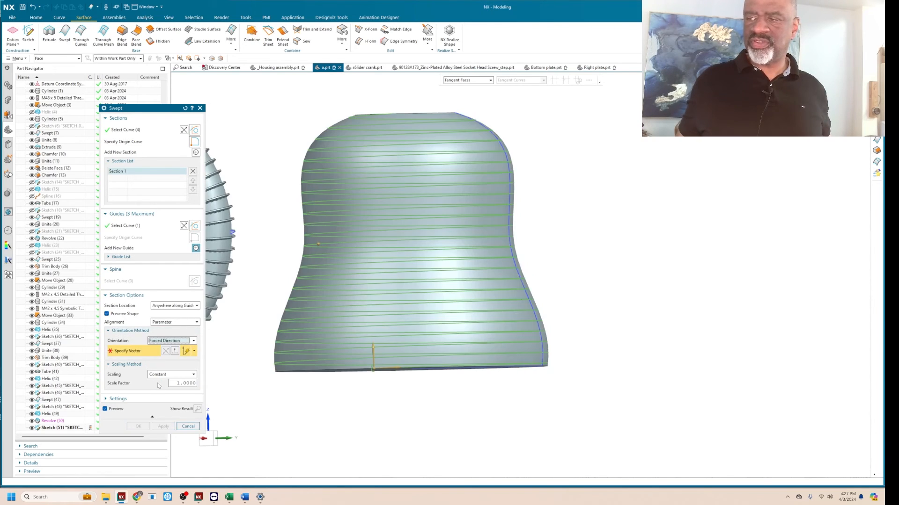
pyautogui.click(520, 253)
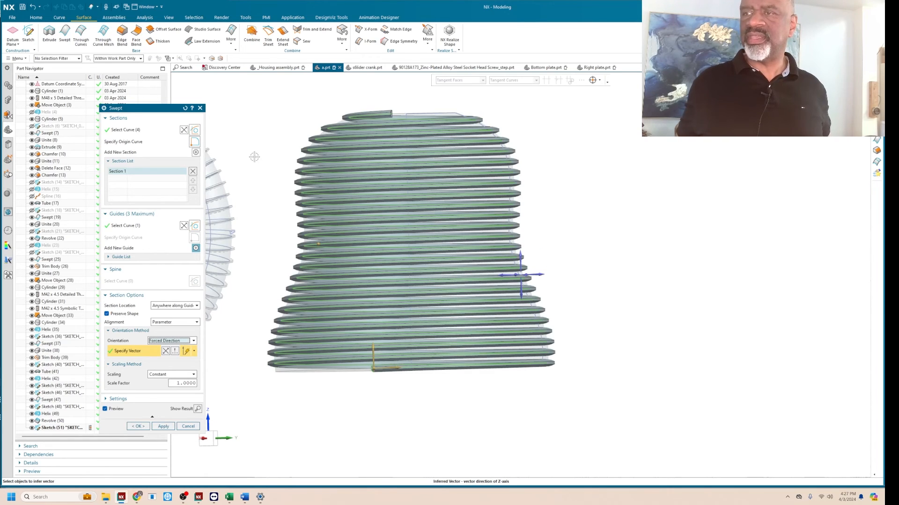
# Check the thread preview along the bell's flank and create the Swept feature.
pyautogui.moveTo(258, 155); pyautogui.dragTo(250, 157, button='right')
pyautogui.scroll(3, 301, 250)
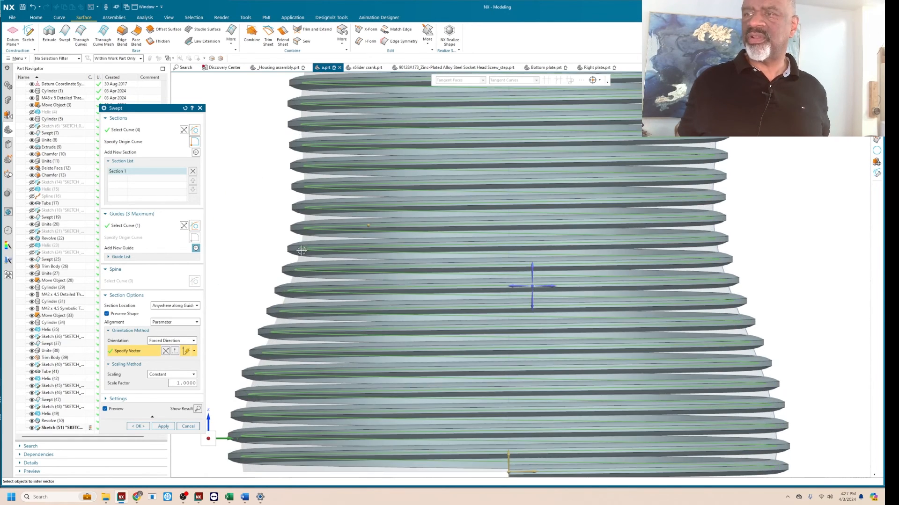
pyautogui.scroll(3, 264, 237)
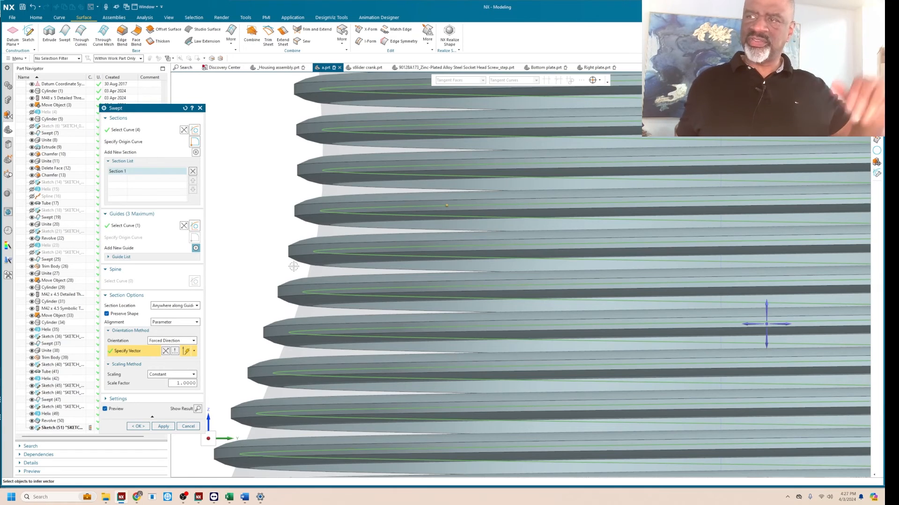
pyautogui.scroll(-5, 277, 264)
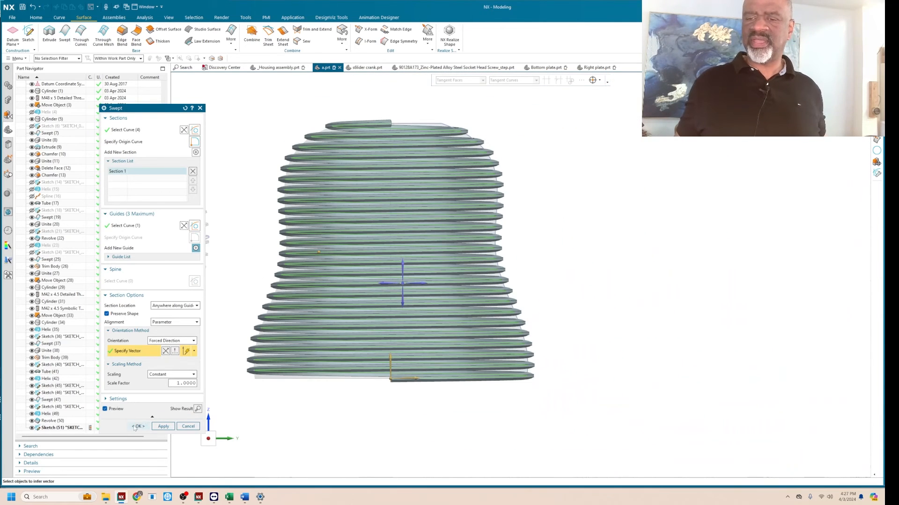
pyautogui.click(137, 426)
pyautogui.moveTo(587, 208); pyautogui.dragTo(567, 222, button='middle')
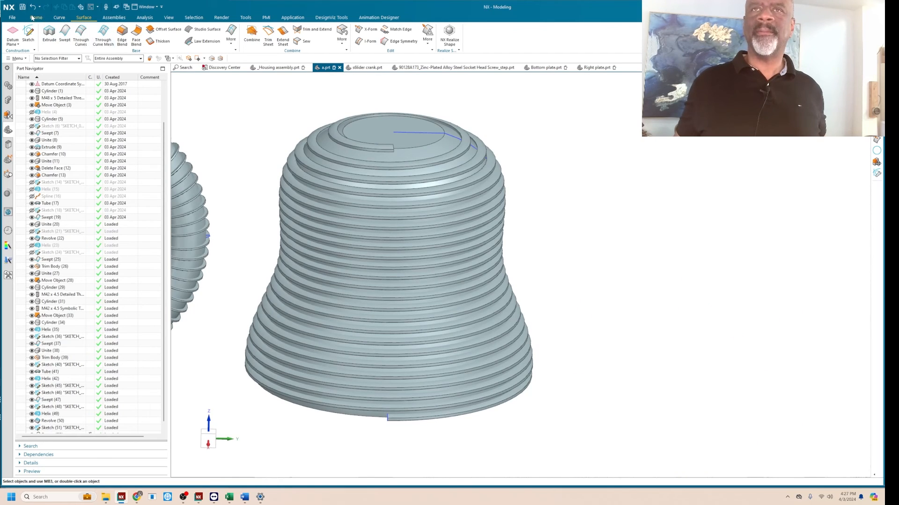
# Unite the bell-shaped body with its swept thread, using the thread as the target body.
pyautogui.click(31, 17)
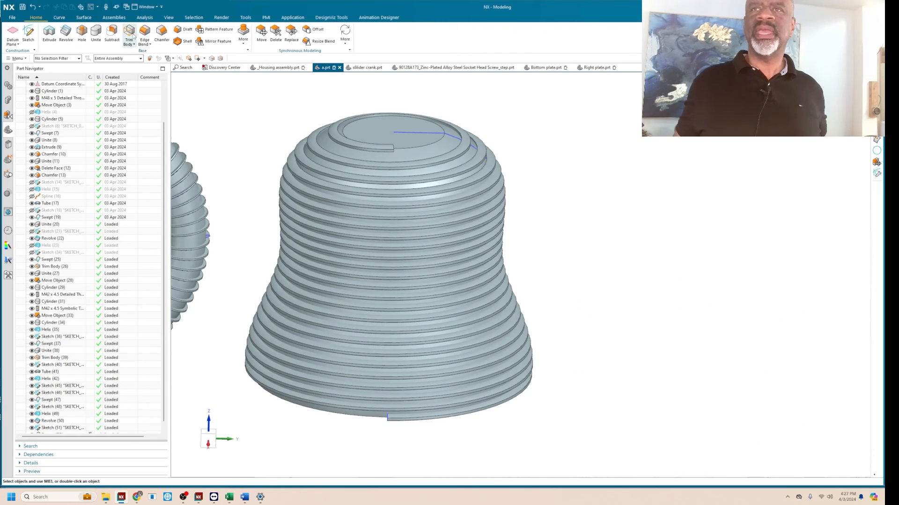
pyautogui.click(96, 35)
pyautogui.click(340, 146)
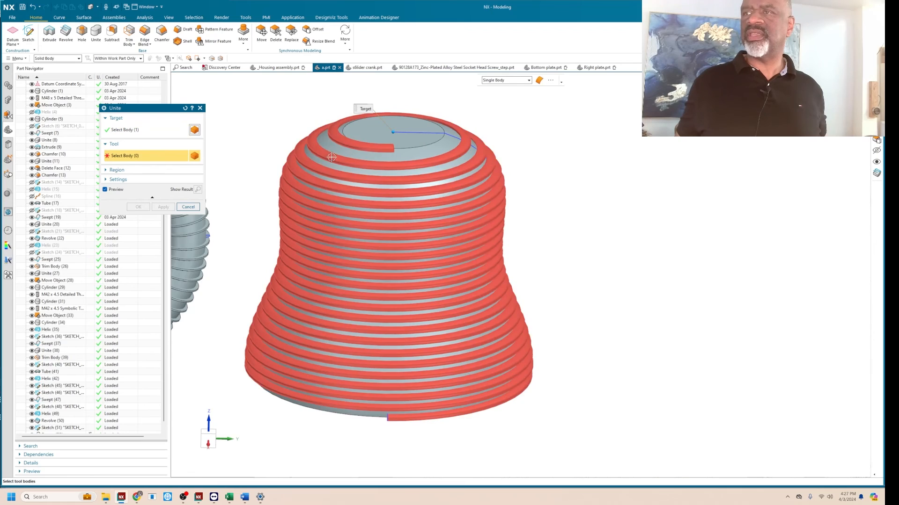
pyautogui.click(240, 191)
pyautogui.click(137, 206)
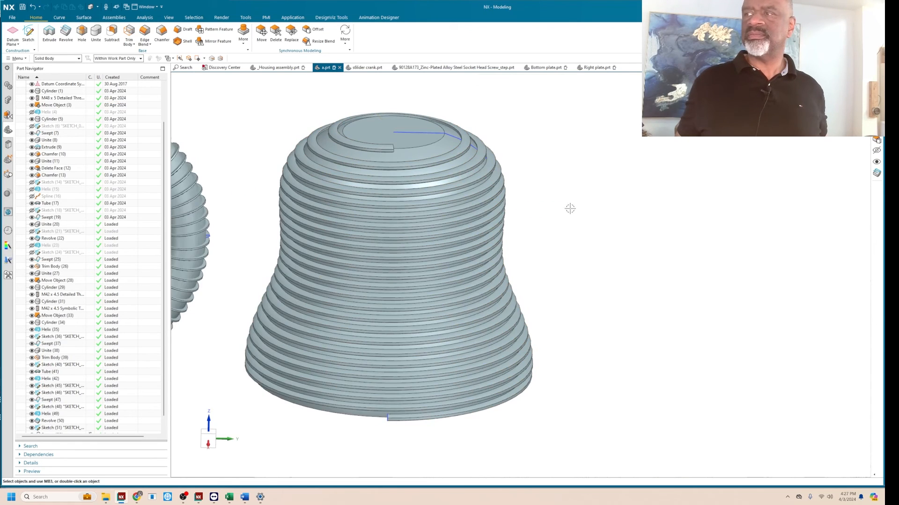
pyautogui.hotkey('ctrl', 'alt', 'r')
pyautogui.scroll(-3, 553, 197)
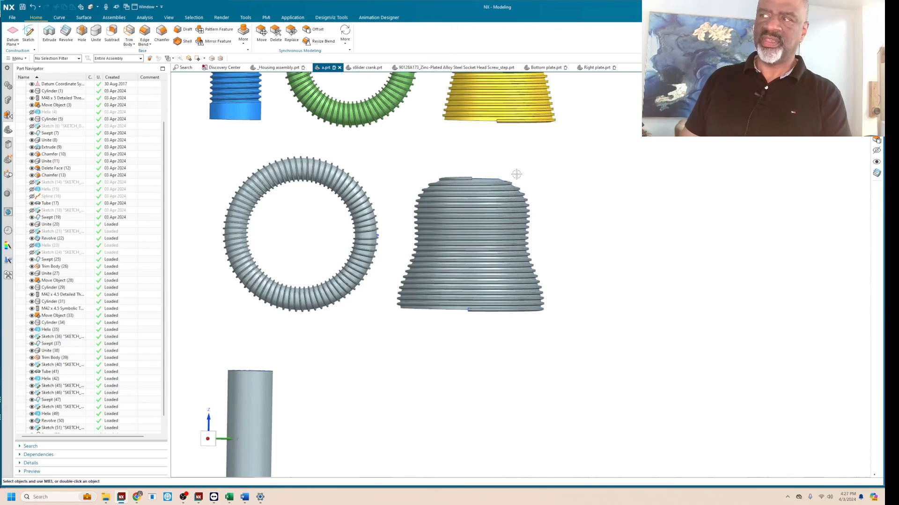
pyautogui.scroll(-2, 517, 174)
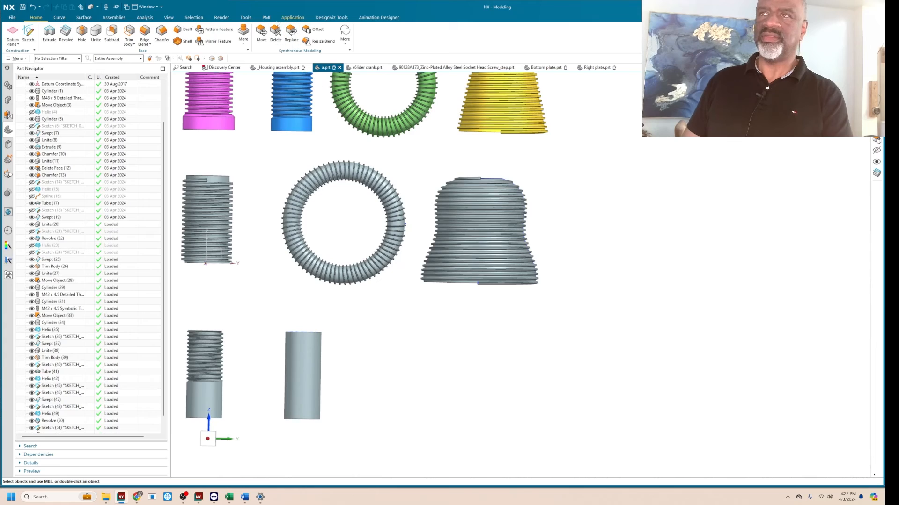
pyautogui.click(113, 17)
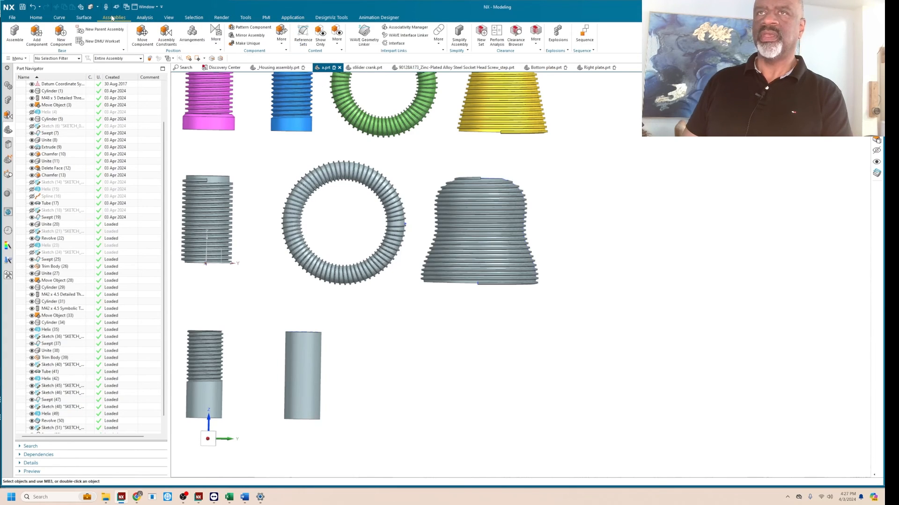
pyautogui.click(397, 43)
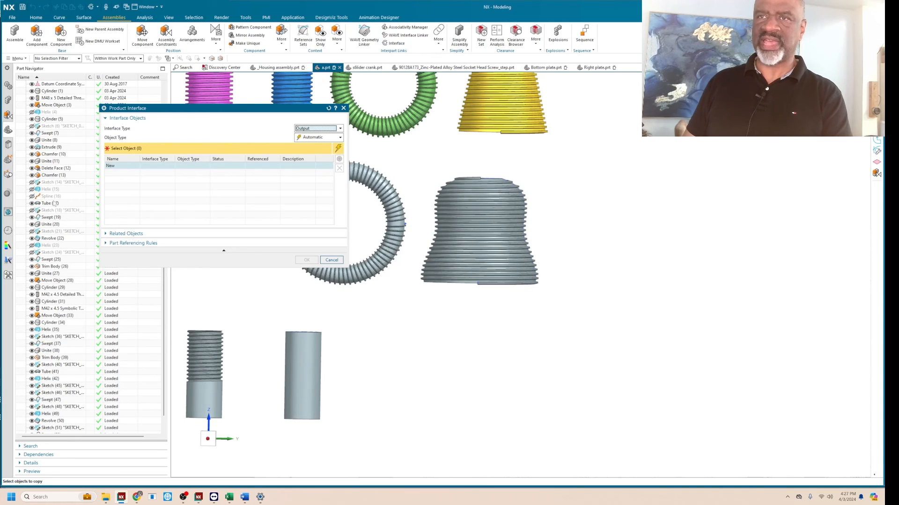
pyautogui.click(335, 265)
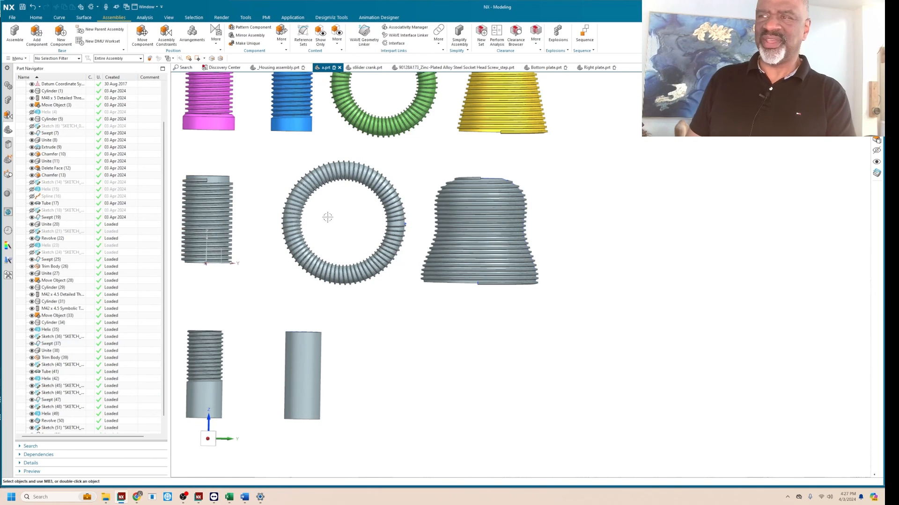
# Frame the coloured and grey threaded bodies together for comparison.
pyautogui.scroll(-3, 318, 183)
pyautogui.scroll(3, 309, 171)
pyautogui.keyDown('shift'); pyautogui.moveTo(311, 181); pyautogui.dragTo(352, 244, button='middle'); pyautogui.keyUp('shift')
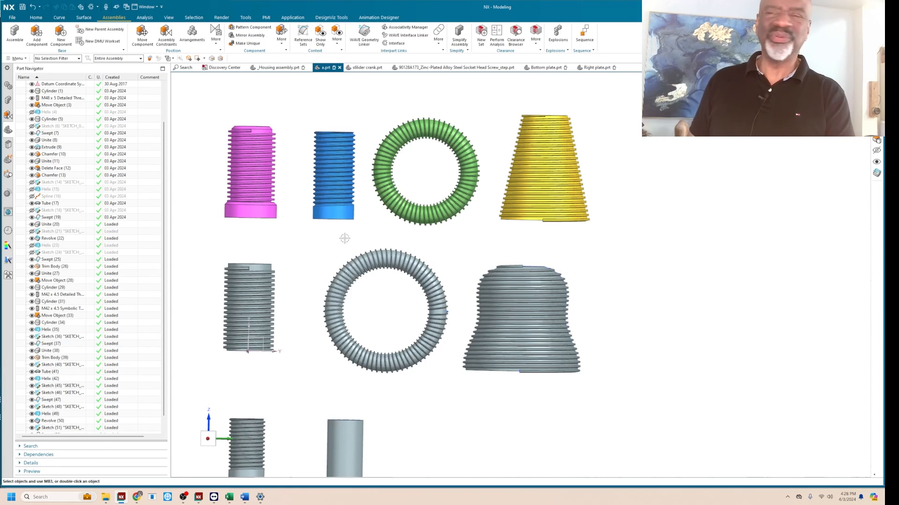
pyautogui.scroll(3, 345, 239)
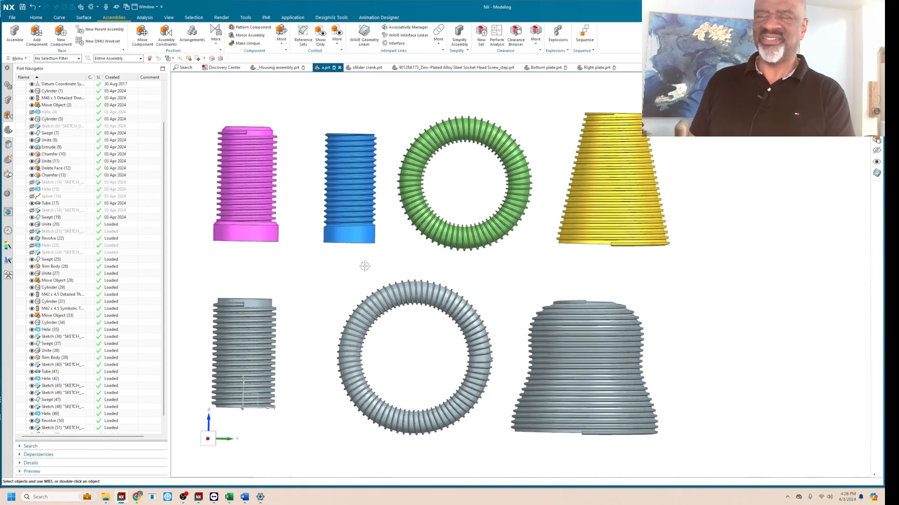